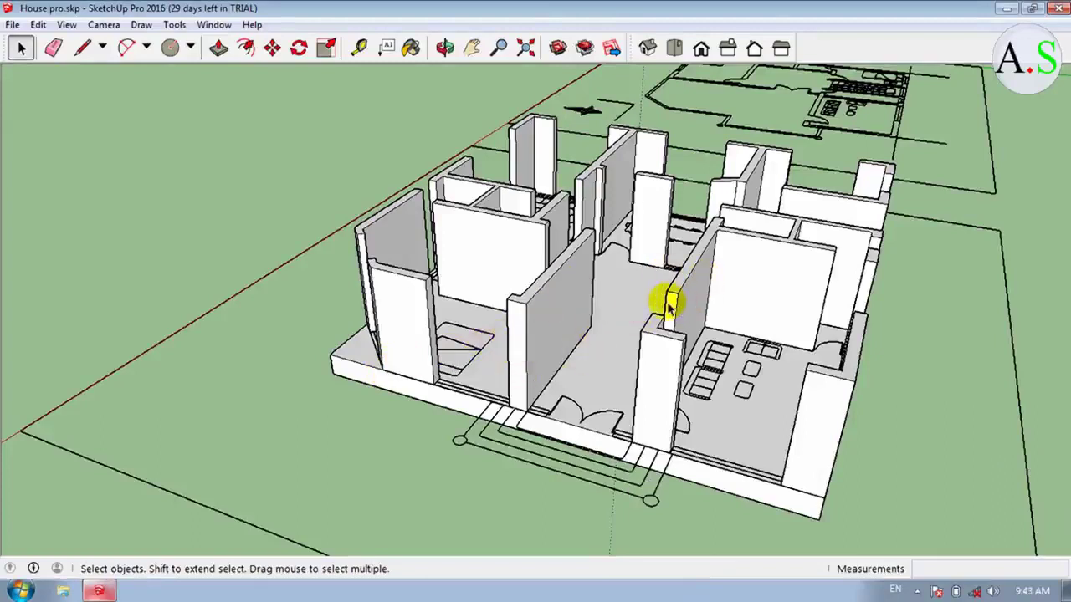
- Orbit to a top-down view and window-select every wall and the floor slab
mouse_move(626, 261)
middle_down()
mouse_move(614, 275)
mouse_move(616, 307)
mouse_move(569, 296)
middle_up()
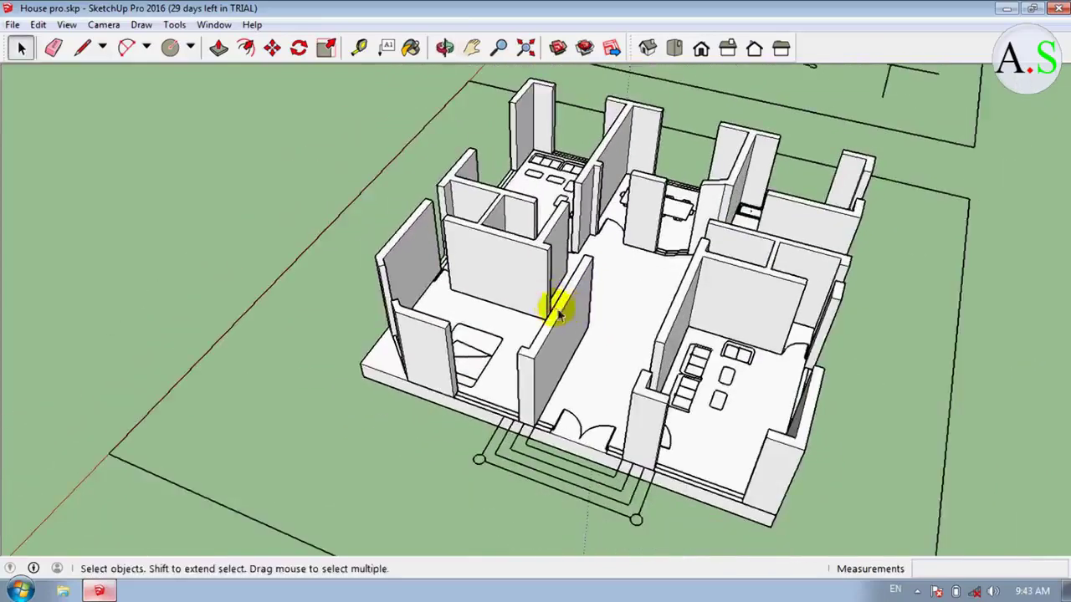
middle_drag(889, 311, 491, 323)
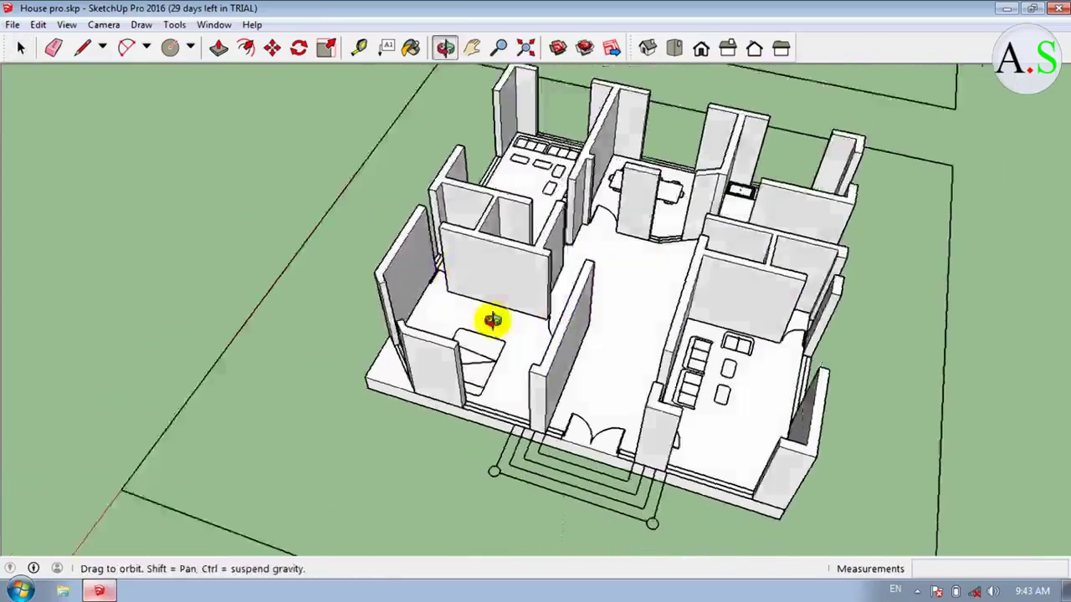
scroll(481, 406, down, 3)
scroll(535, 280, up, 3)
drag(557, 303, 288, 465)
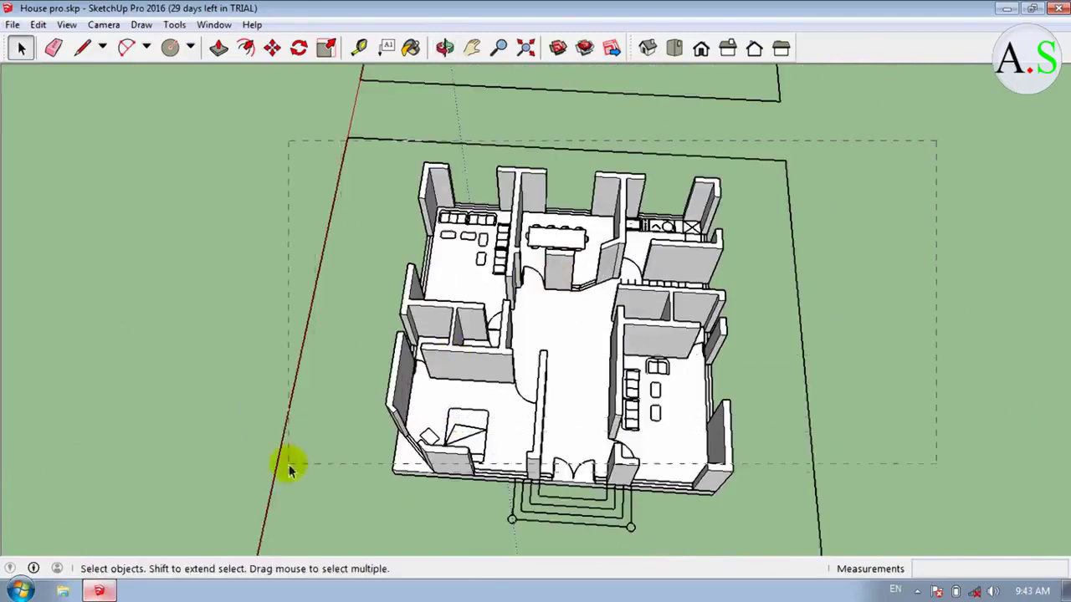
drag(255, 513, 259, 513)
scroll(426, 541, up, 2)
scroll(526, 425, up, 2)
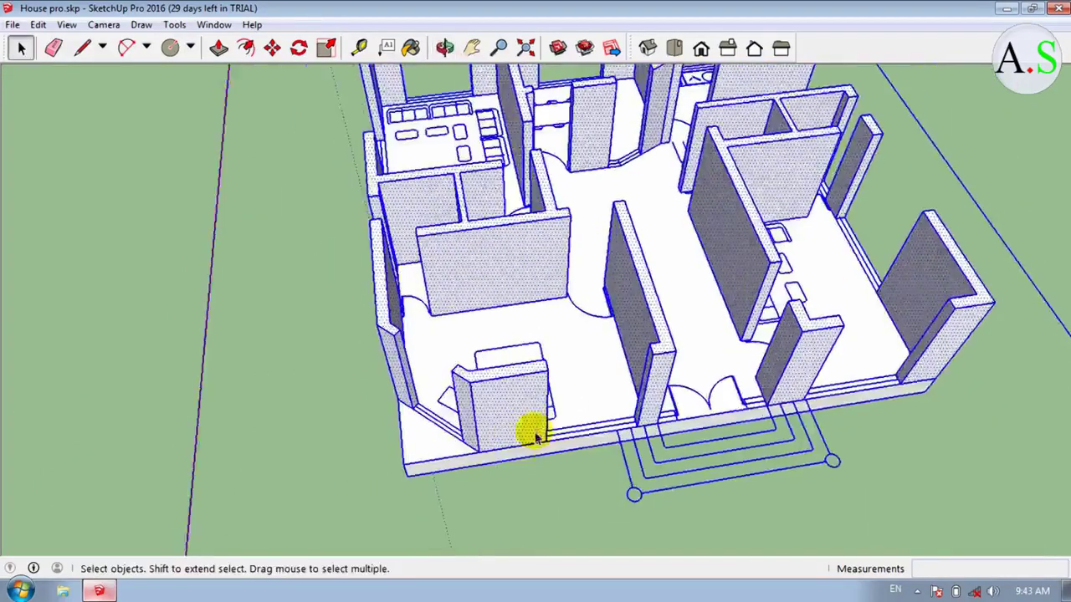
scroll(627, 477, up, 2)
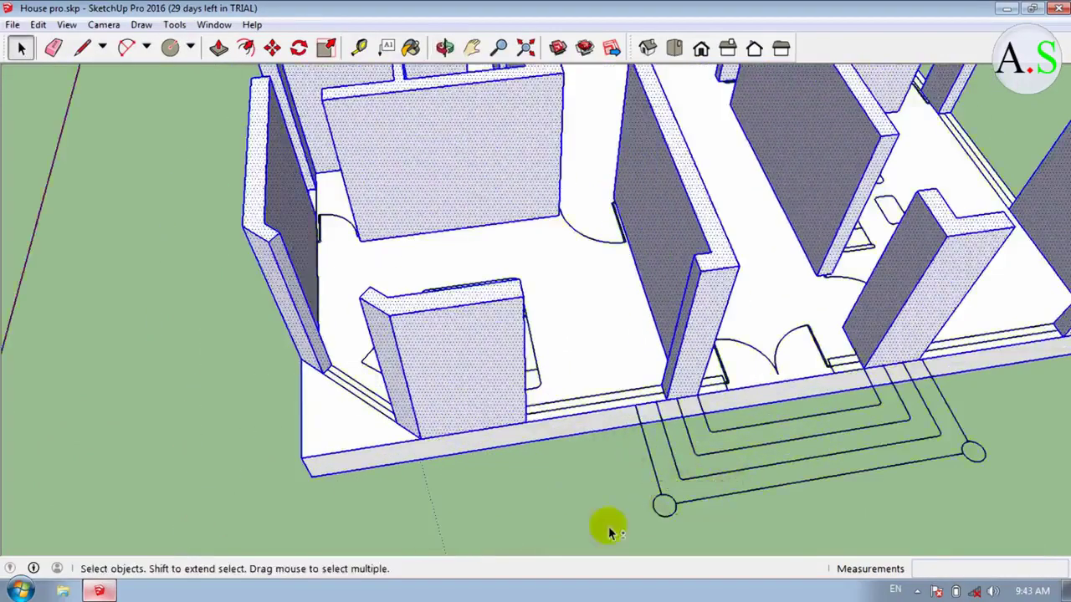
scroll(502, 497, down, 2)
scroll(402, 448, up, 3)
scroll(356, 505, down, 3)
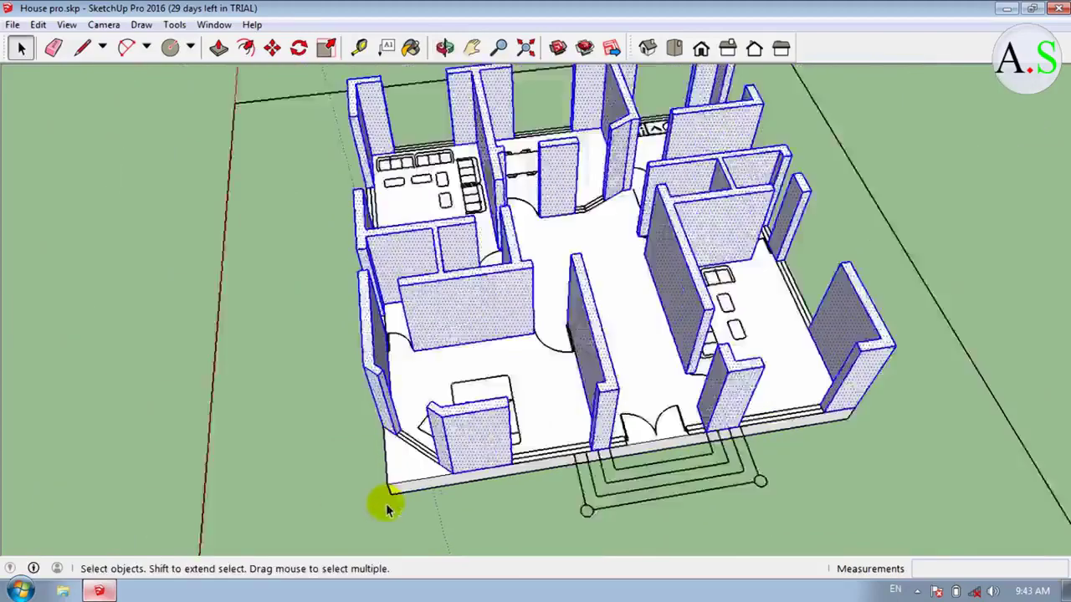
middle_drag(378, 502, 432, 432)
scroll(480, 411, up, 2)
scroll(511, 452, up, 2)
scroll(510, 451, up, 2)
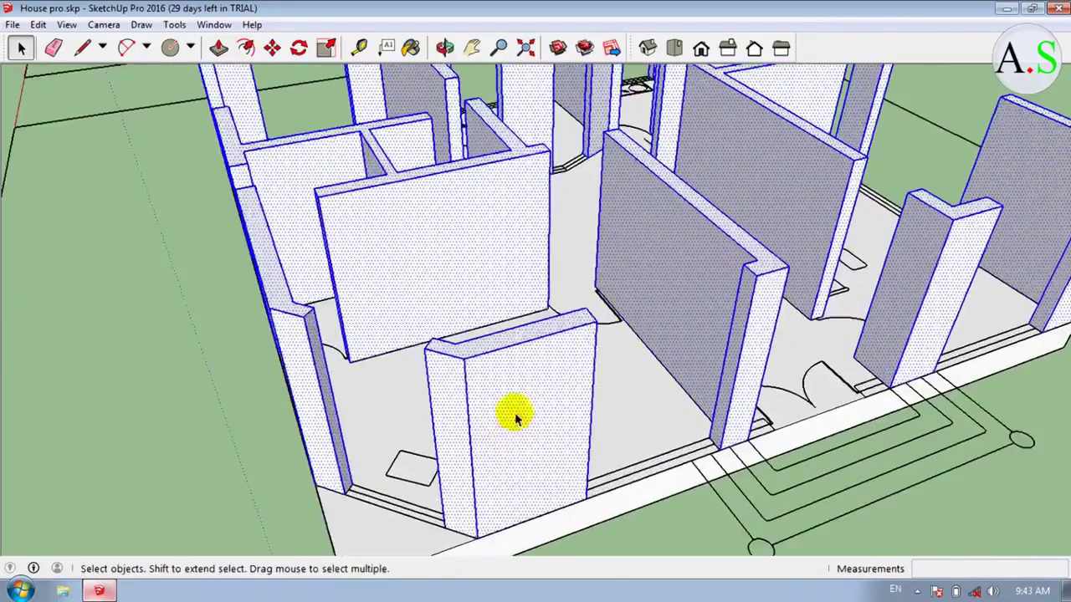
- Turn the selected walls and slab into one group with Make Group
right_click(512, 422)
click(559, 291)
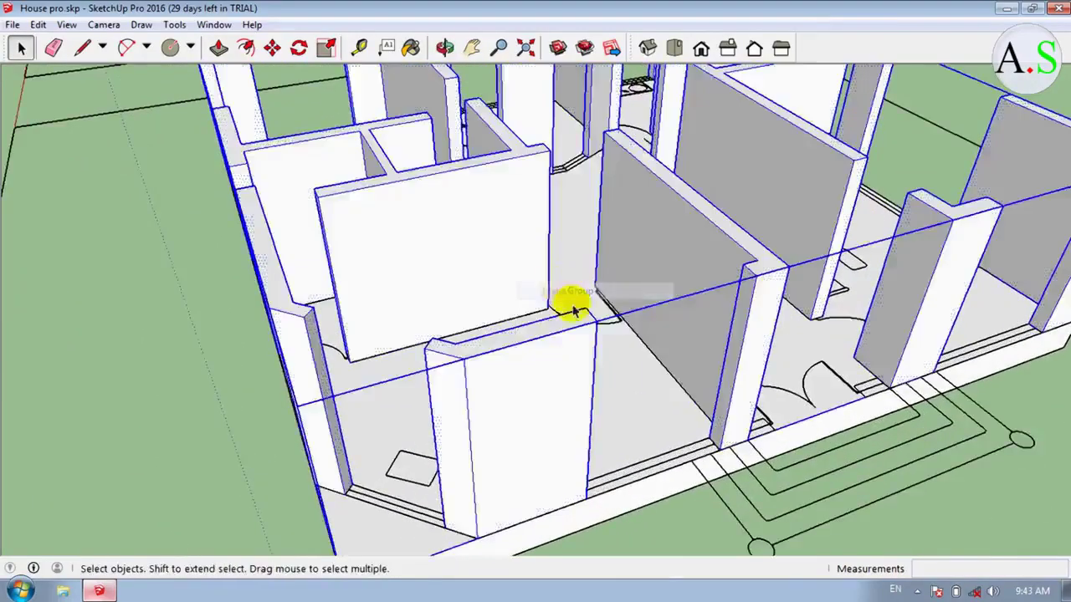
scroll(535, 351, down, 3)
scroll(435, 385, down, 2)
mouse_move(383, 365)
middle_down()
mouse_move(480, 352)
mouse_move(424, 364)
middle_up()
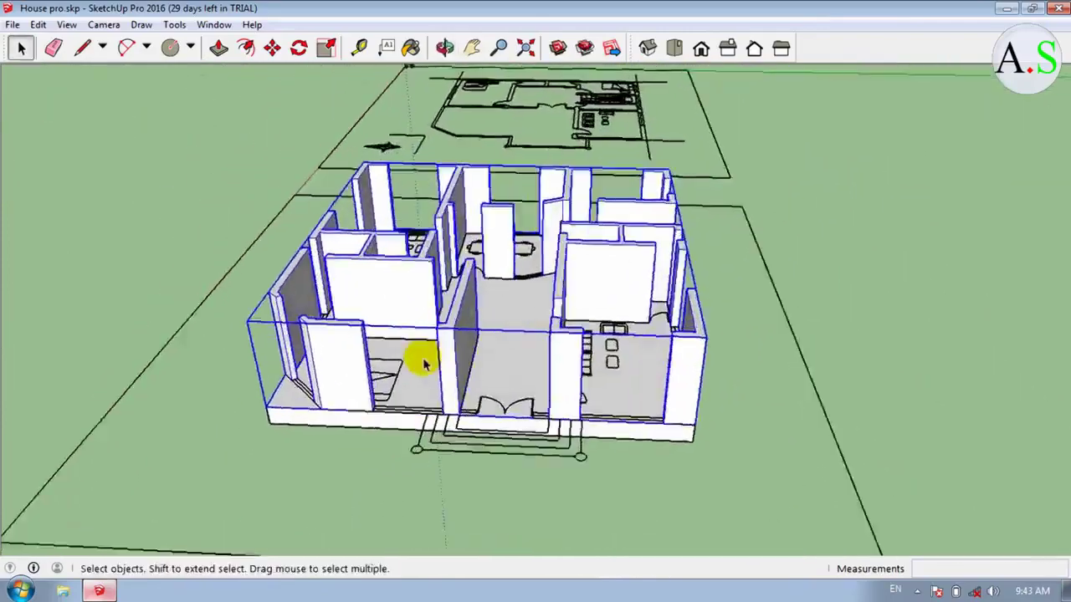
scroll(500, 359, up, 1)
middle_drag(499, 358, 518, 402)
- Open the house group for editing
scroll(591, 474, up, 3)
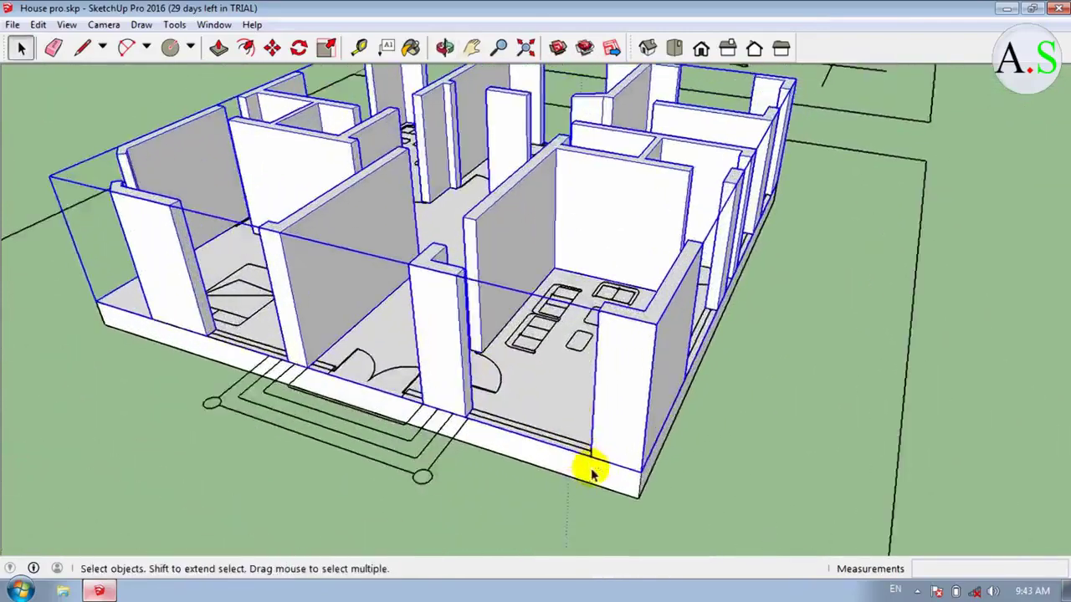
double_click(628, 359)
scroll(628, 359, up, 2)
scroll(630, 408, up, 2)
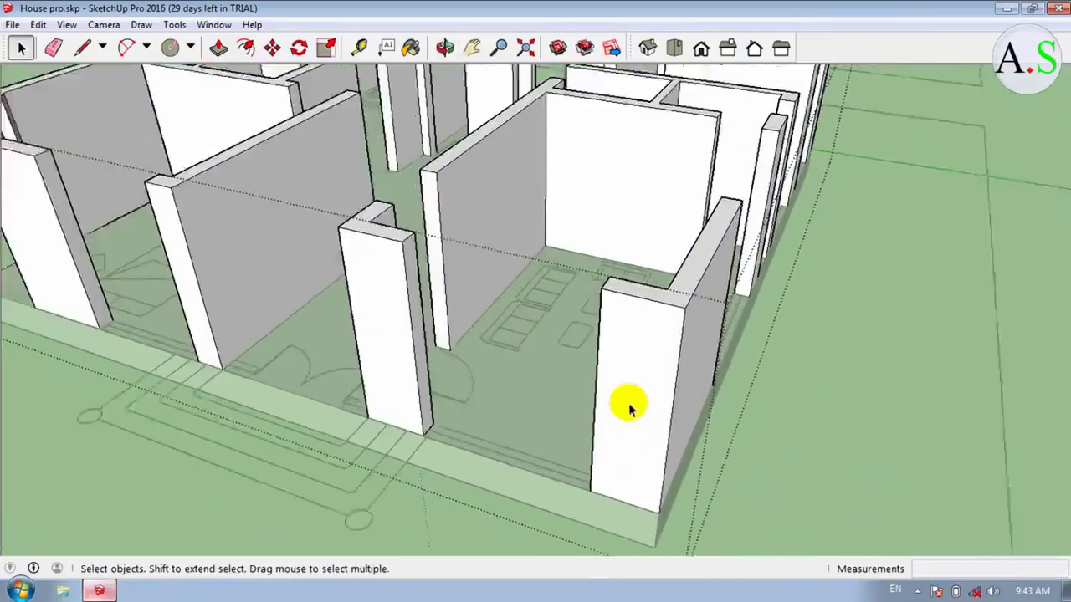
scroll(629, 408, up, 1)
- Place a Tape Measure guide 50 cm up from the door pillar's bottom edge
key(t)
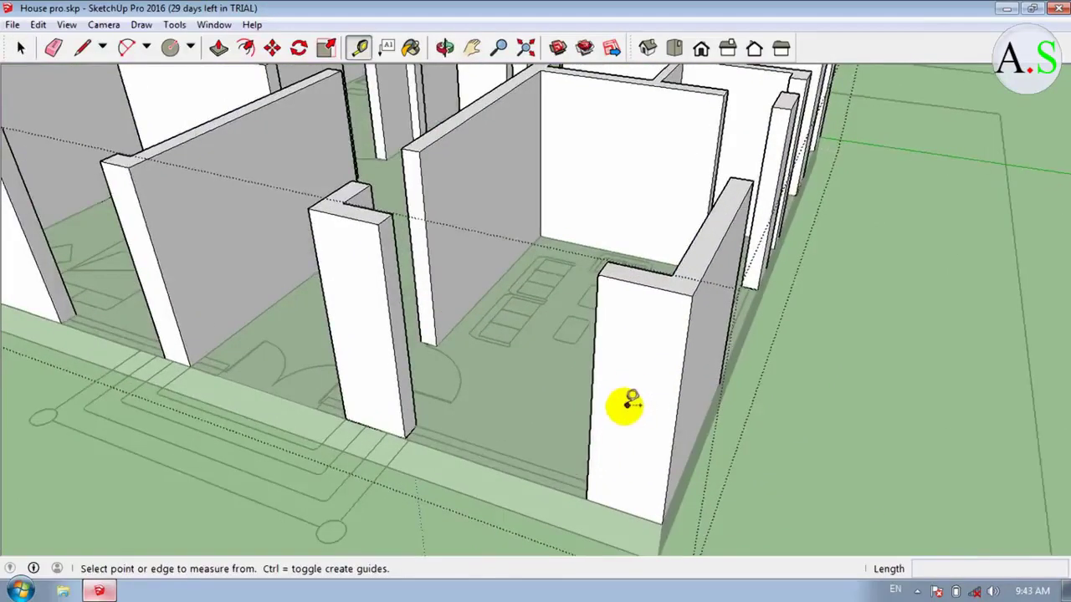
scroll(627, 407, down, 2)
scroll(560, 402, down, 1)
scroll(641, 421, up, 3)
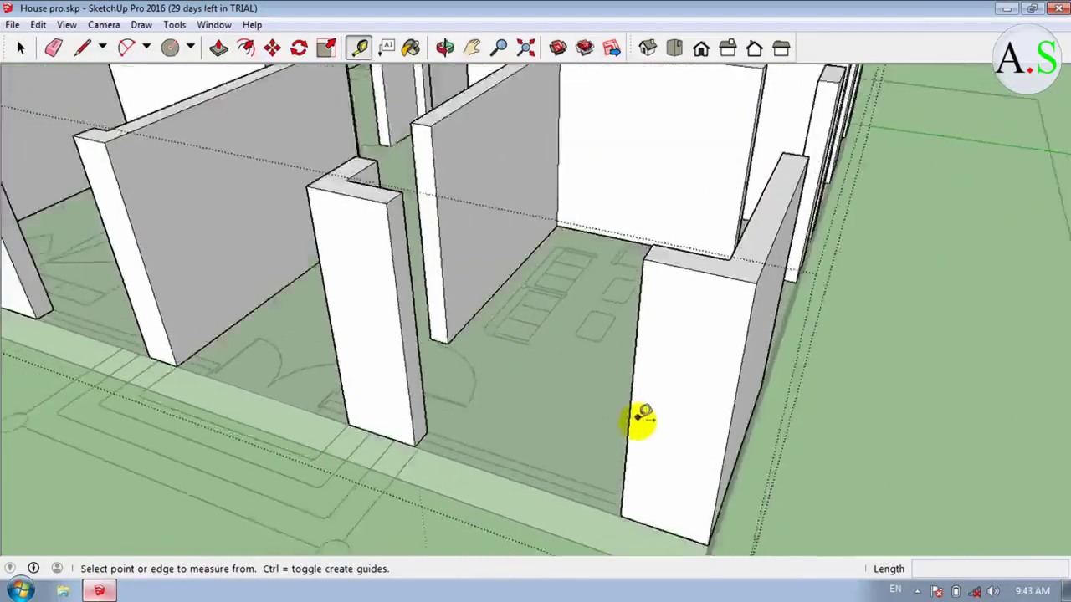
mouse_move(641, 420)
middle_down()
mouse_move(604, 447)
mouse_move(577, 443)
middle_up()
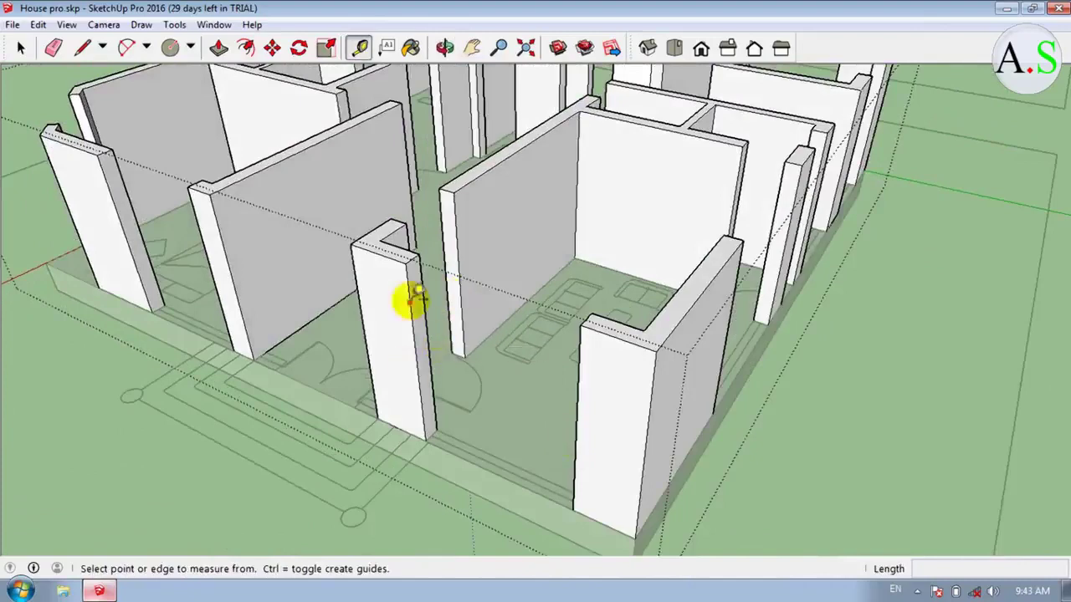
scroll(486, 359, down, 3)
scroll(512, 420, up, 3)
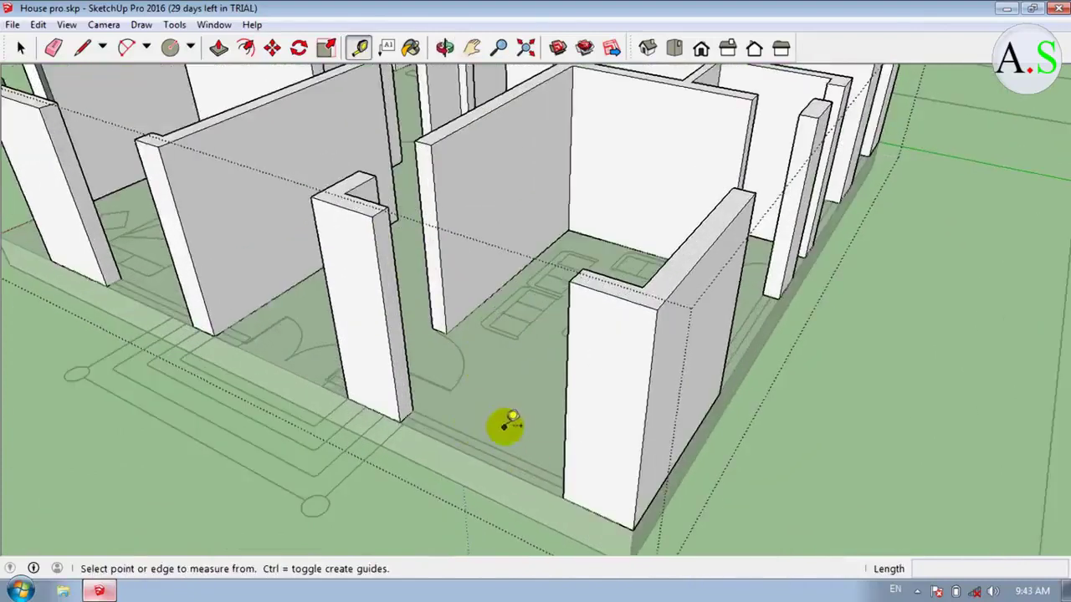
scroll(512, 423, down, 3)
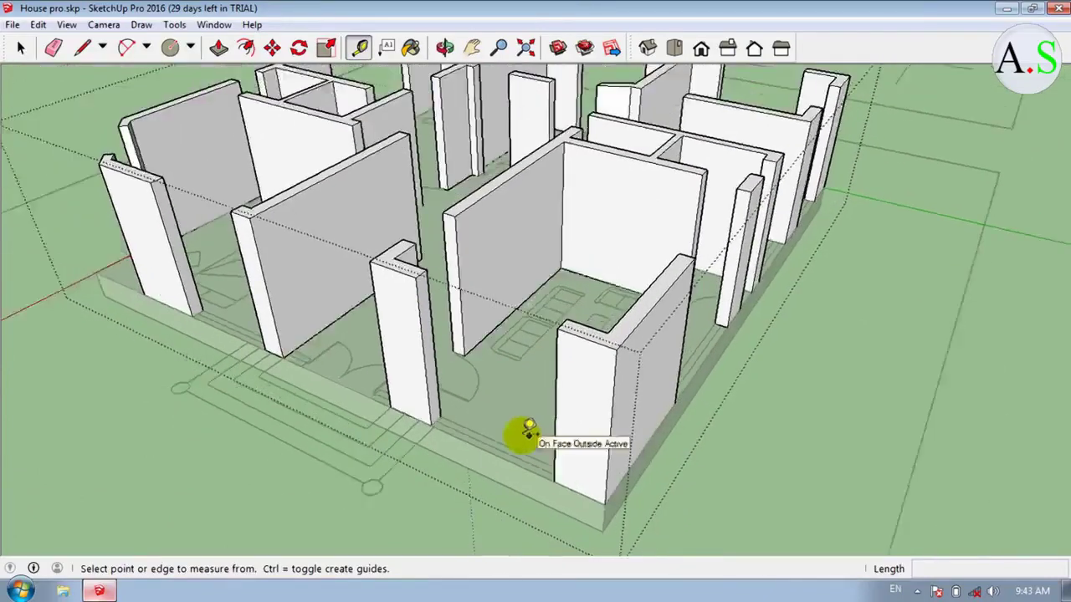
scroll(460, 407, up, 2)
scroll(463, 407, up, 2)
scroll(462, 410, up, 1)
scroll(463, 410, up, 1)
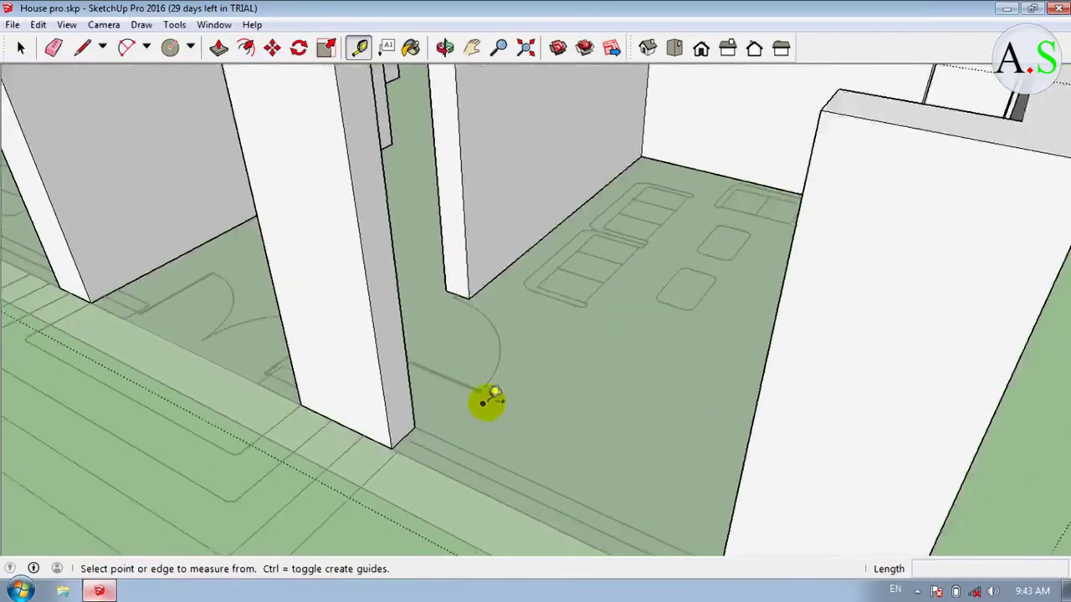
scroll(506, 393, down, 2)
scroll(639, 495, up, 1)
click(657, 522)
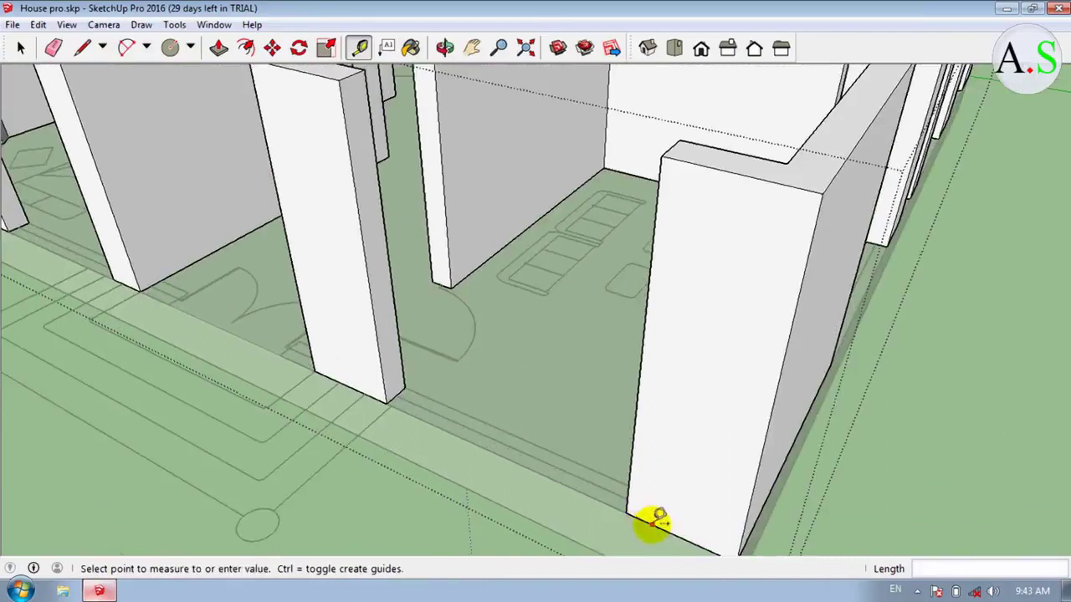
scroll(658, 450, up, 1)
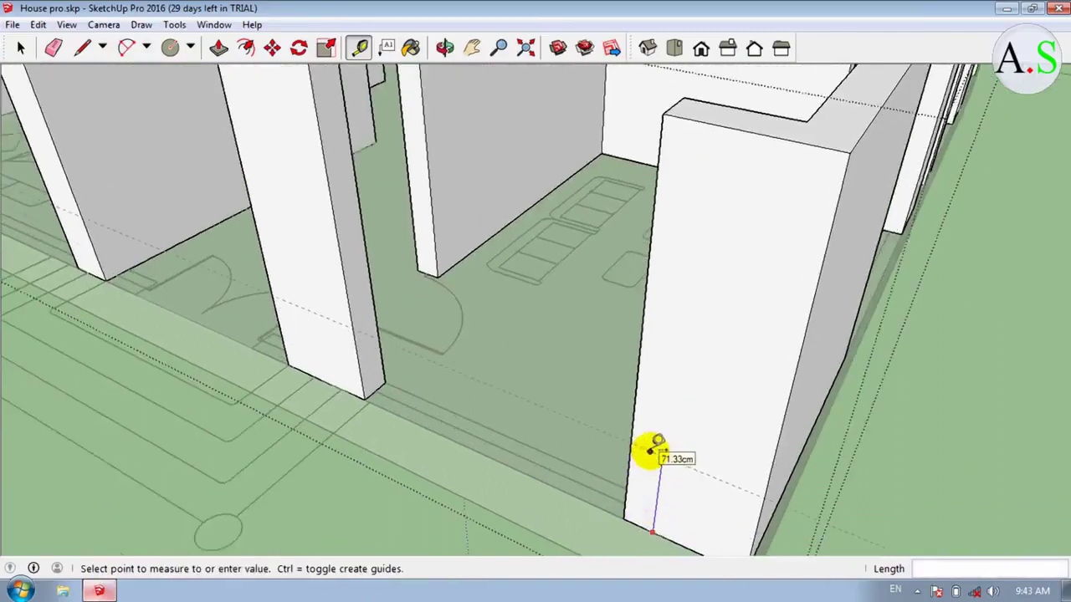
scroll(658, 450, up, 1)
key(Return)
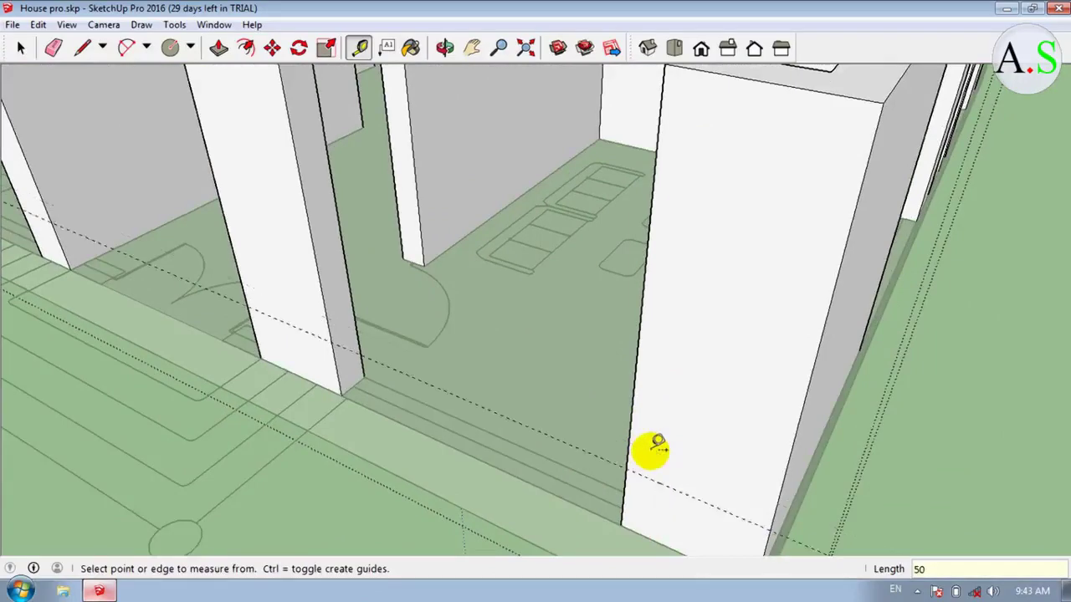
- Add a second guide line offset 35 cm across the pillars
scroll(658, 450, down, 1)
scroll(644, 450, down, 1)
scroll(633, 452, up, 1)
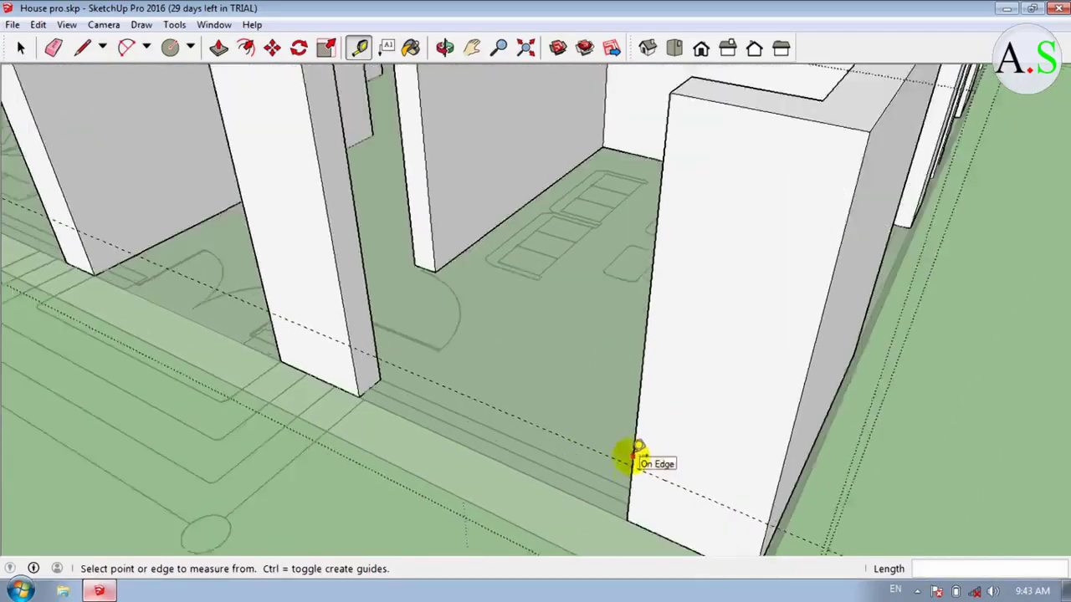
scroll(640, 460, down, 1)
scroll(721, 234, up, 1)
scroll(721, 234, up, 1)
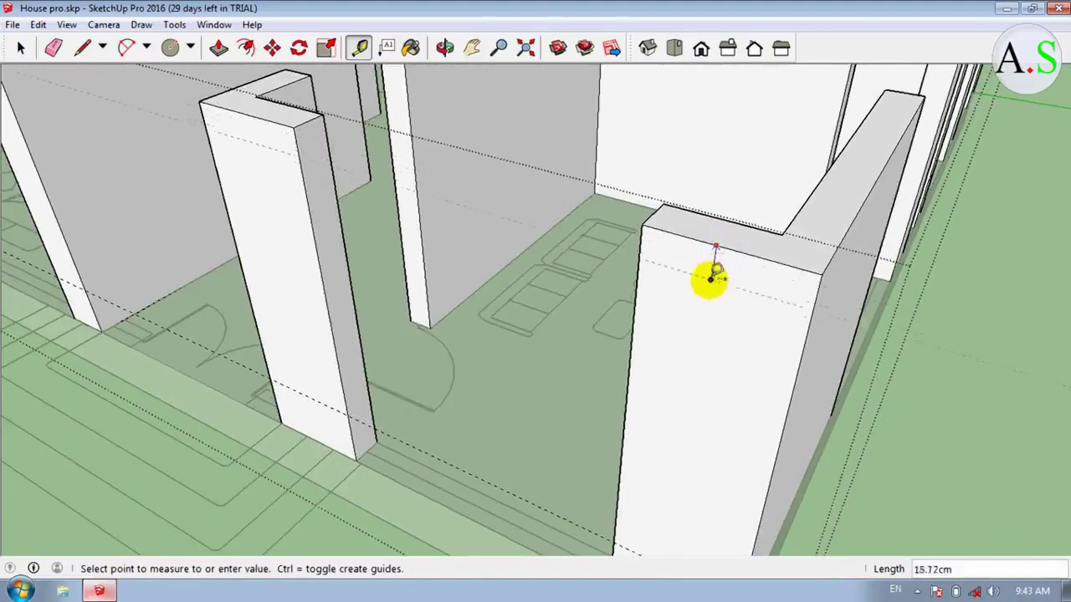
text(35)
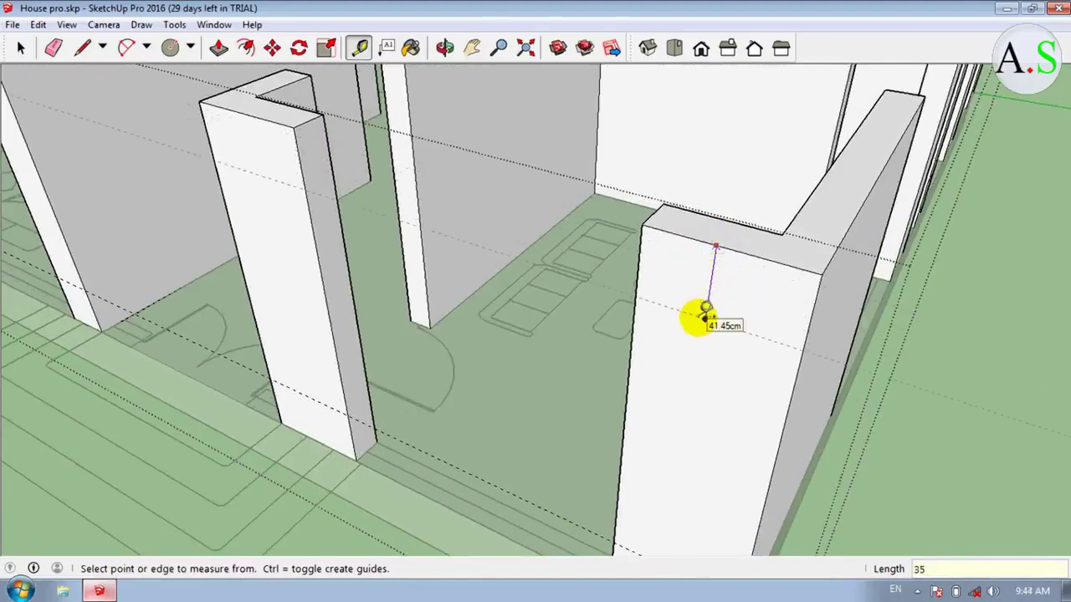
mouse_move(701, 311)
middle_down()
mouse_move(444, 286)
mouse_move(282, 310)
mouse_move(354, 306)
mouse_move(346, 326)
mouse_move(365, 299)
middle_up()
scroll(366, 299, down, 3)
scroll(299, 287, up, 3)
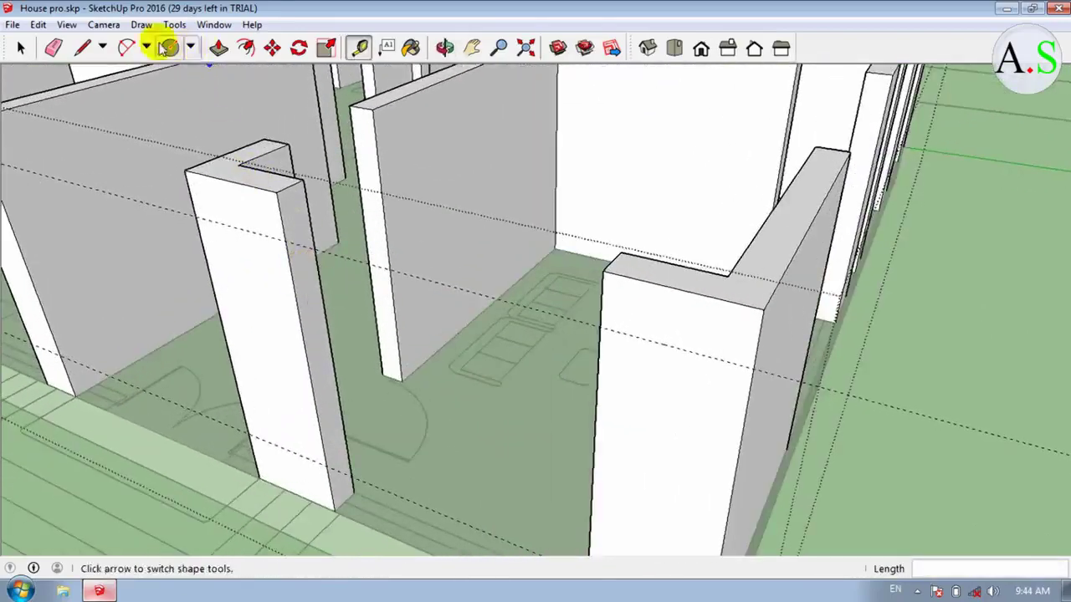
- Draw rectangles on the pillar's side face at its top and its base
key(r)
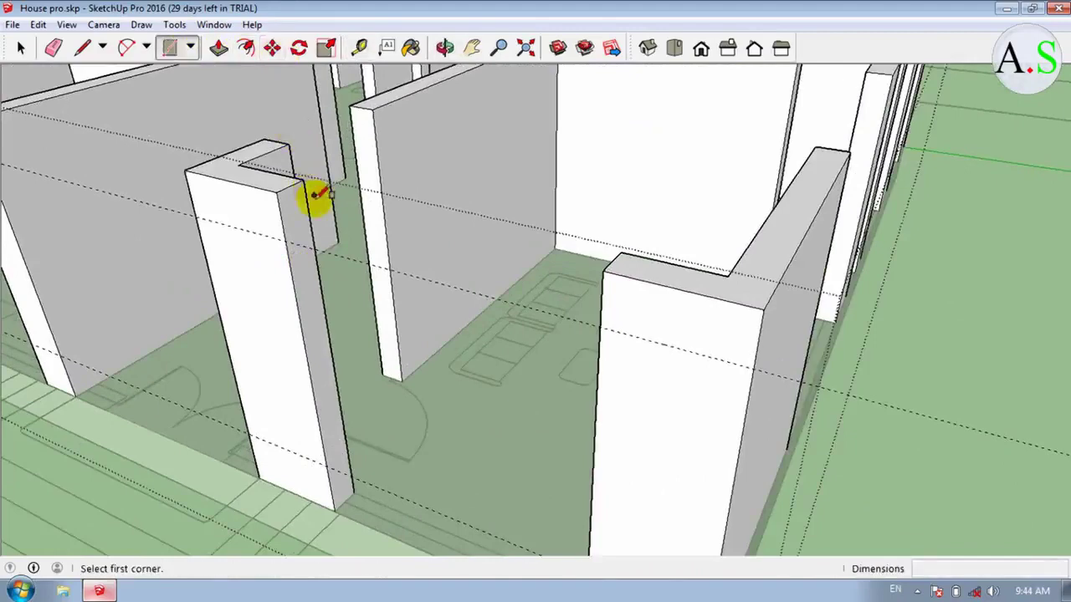
scroll(317, 195, down, 3)
scroll(318, 204, up, 5)
click(304, 206)
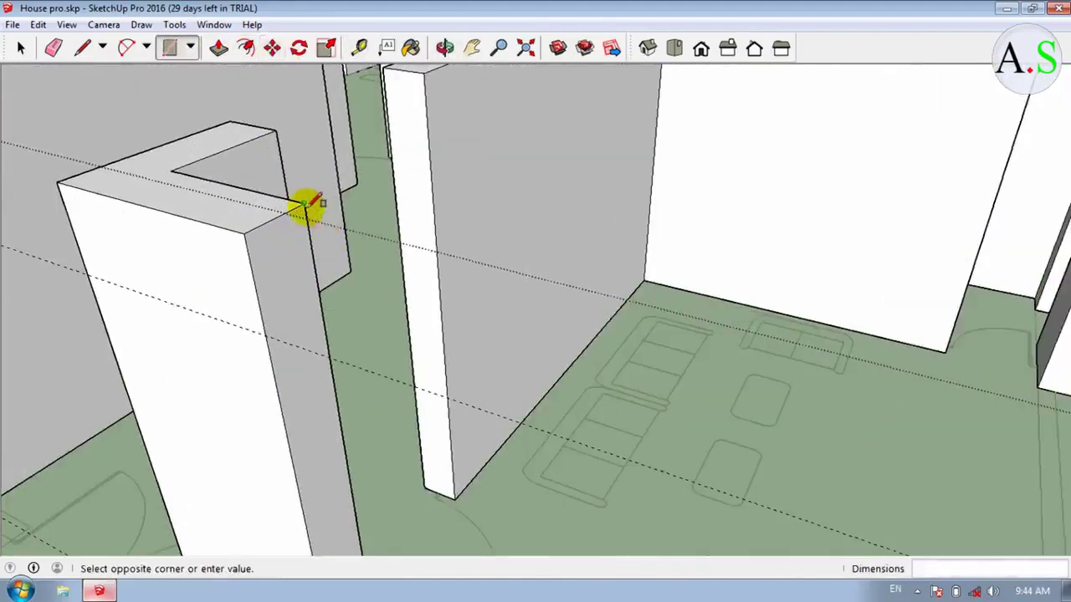
click(264, 330)
scroll(281, 251, down, 2)
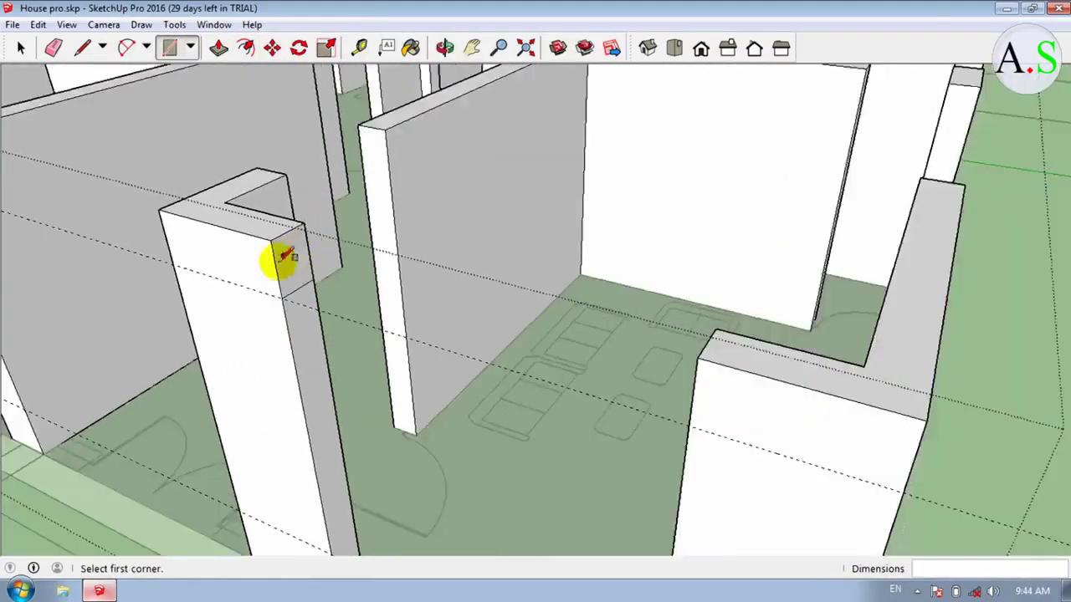
scroll(304, 266, down, 2)
scroll(327, 454, up, 3)
scroll(323, 486, up, 2)
click(322, 484)
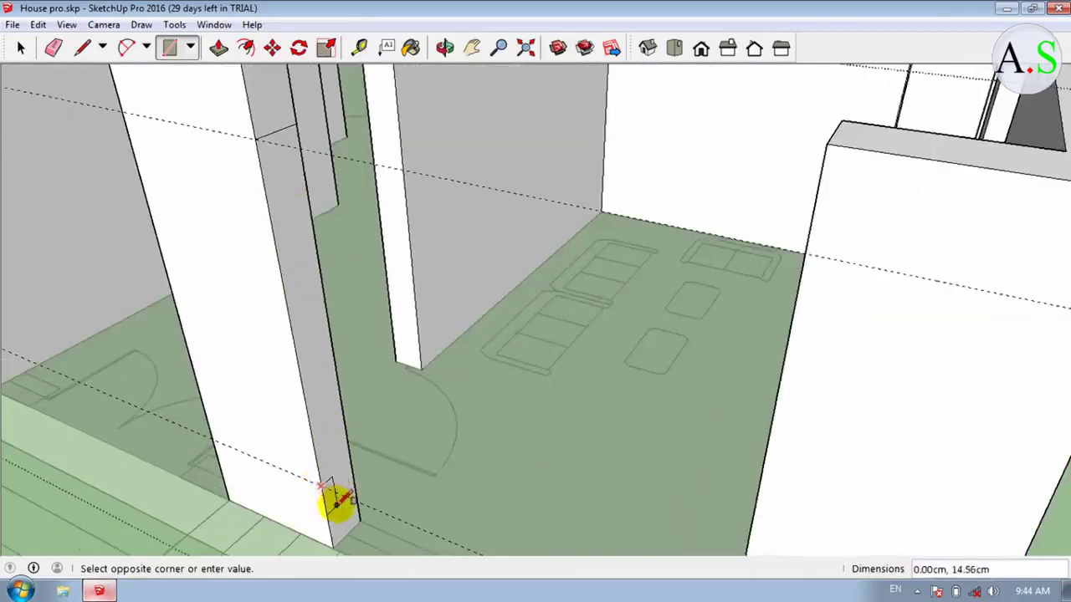
scroll(346, 523, up, 2)
scroll(360, 519, up, 1)
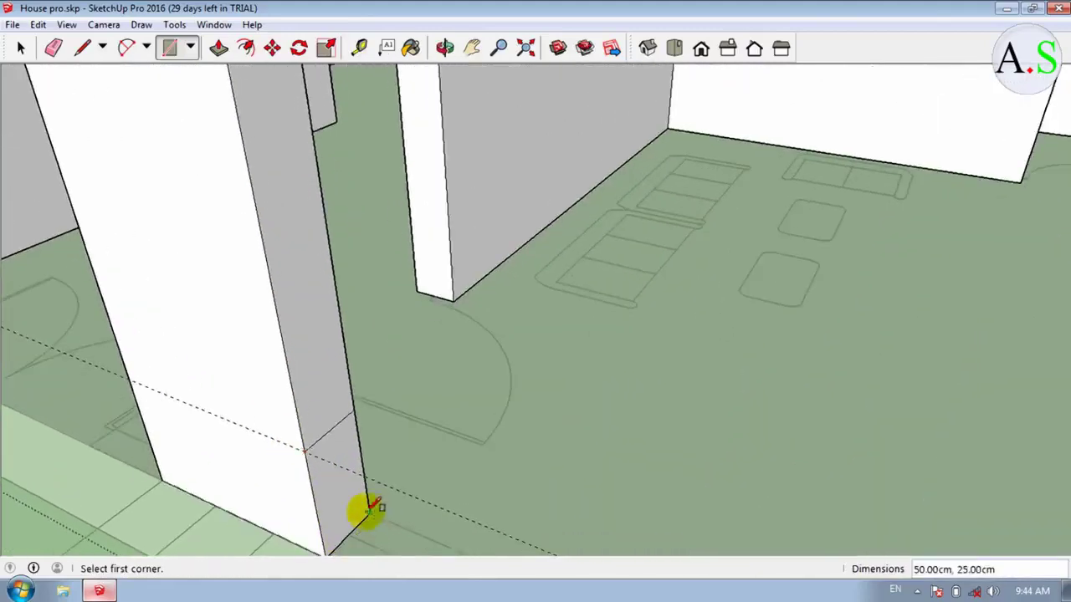
scroll(367, 511, down, 2)
- Push/Pull the pillar-base face 230 cm into a low wall under the opening
key(p)
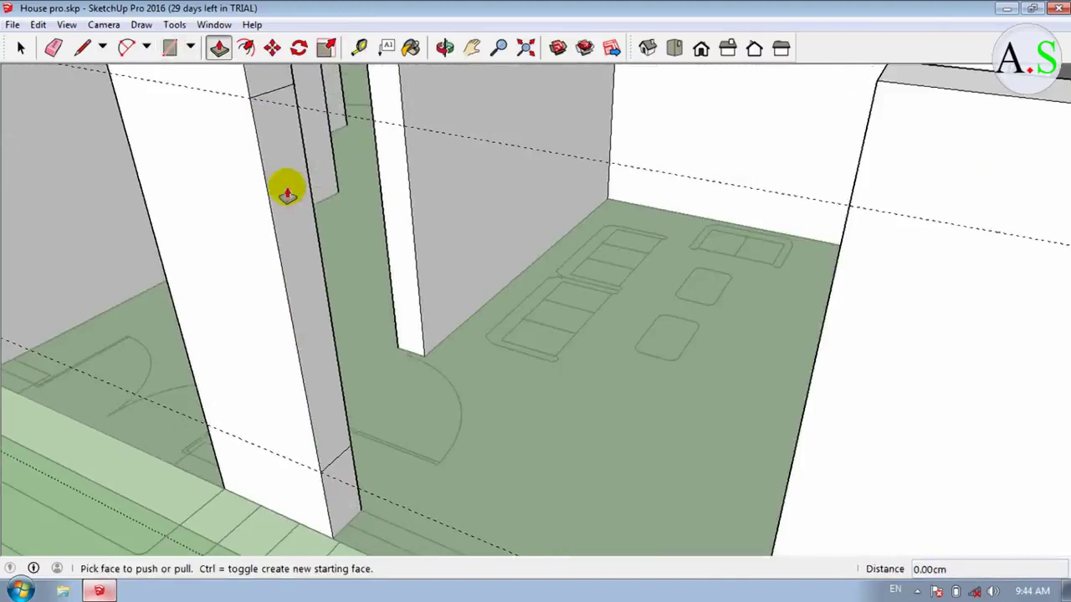
scroll(294, 268, down, 2)
scroll(323, 411, down, 2)
scroll(327, 426, down, 2)
scroll(327, 426, up, 1)
click(332, 436)
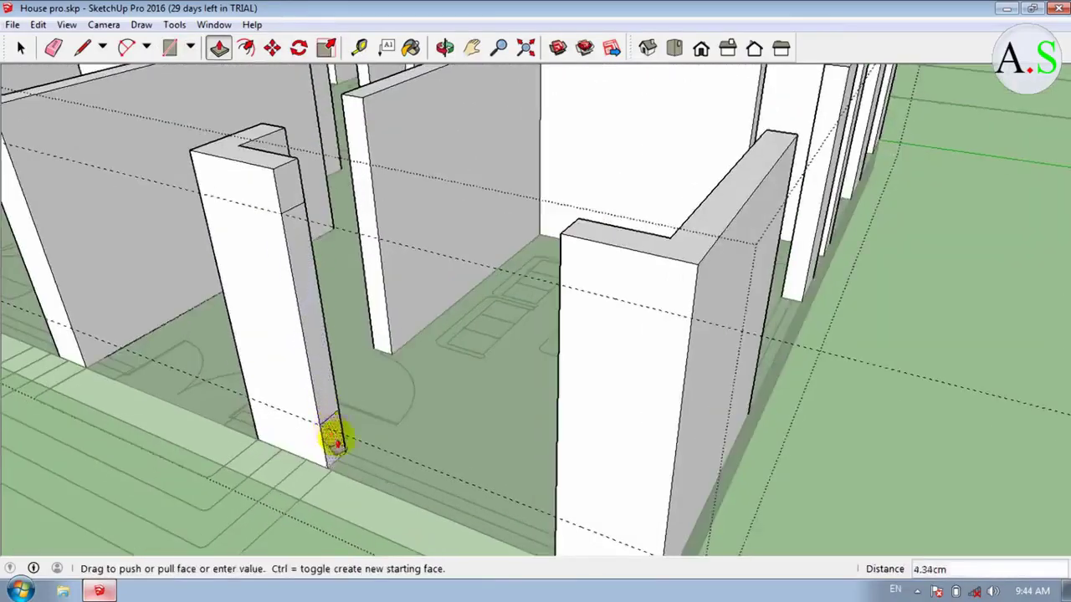
click(559, 515)
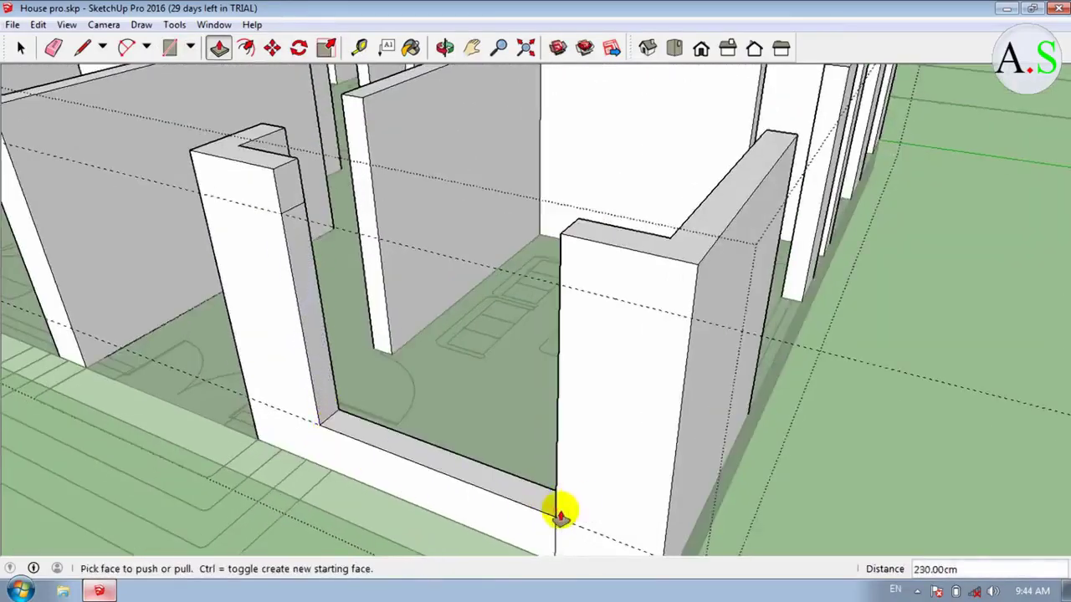
scroll(559, 512, down, 3)
- Push/Pull the pillar-top face 230 cm across the opening into a lintel
click(375, 316)
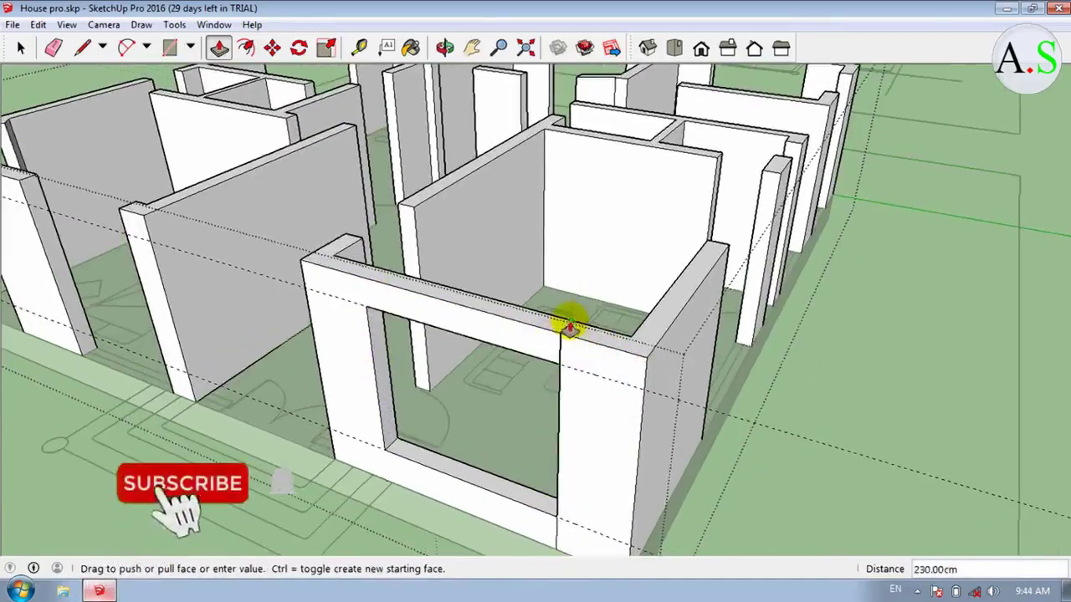
click(562, 333)
mouse_move(577, 335)
middle_down()
mouse_move(510, 292)
mouse_move(652, 304)
mouse_move(409, 399)
mouse_move(175, 421)
middle_up()
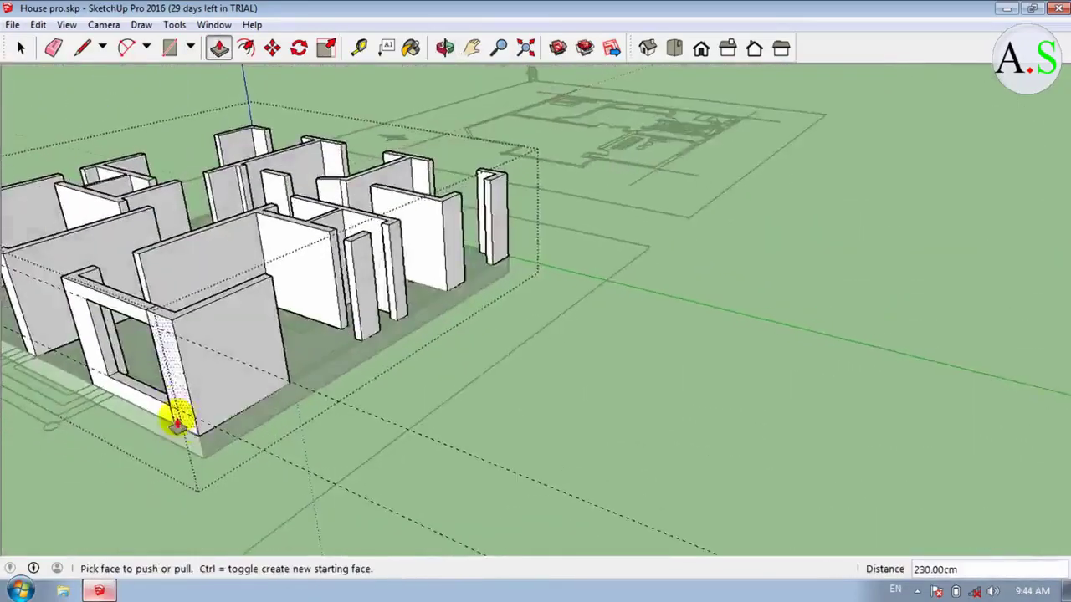
scroll(175, 420, down, 3)
scroll(298, 370, up, 5)
scroll(124, 372, up, 3)
scroll(108, 406, up, 2)
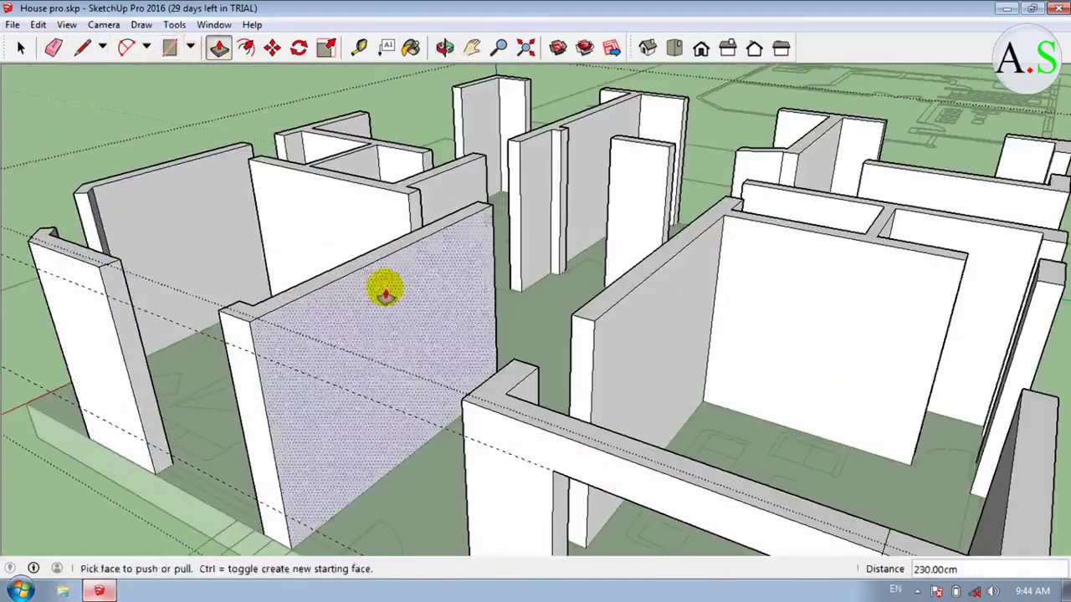
- Draw rectangles on the pillar side at the wall base and near the top
key(r)
scroll(179, 378, down, 3)
scroll(394, 454, up, 5)
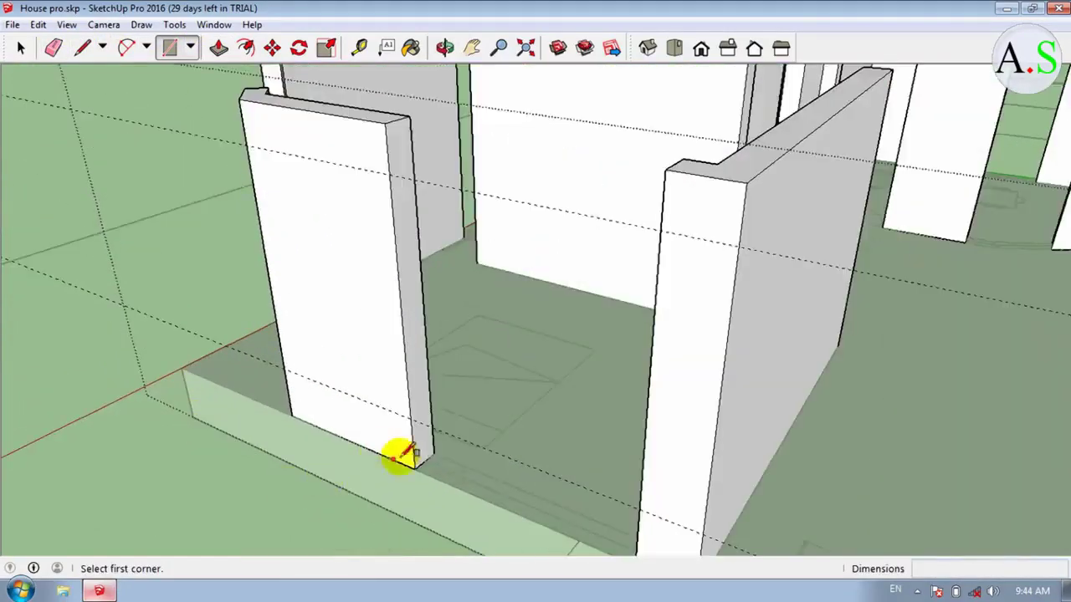
click(434, 457)
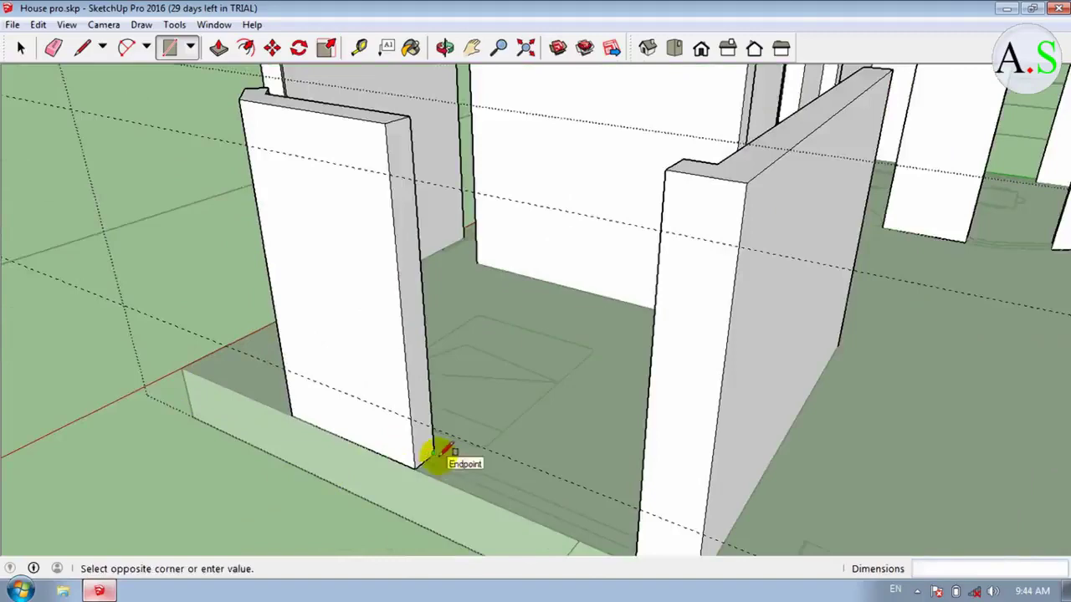
click(408, 416)
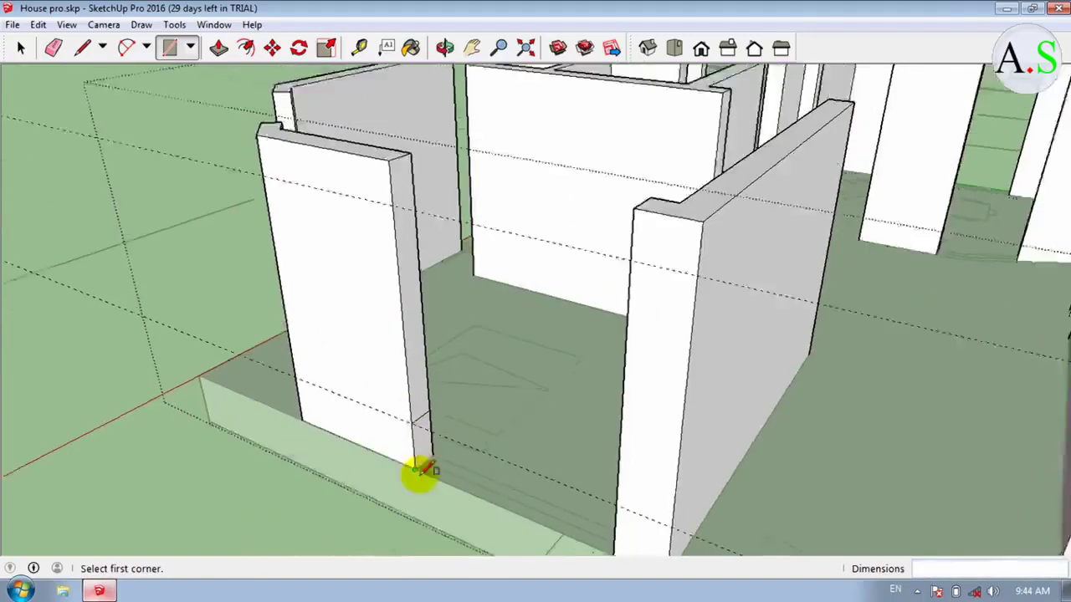
mouse_move(419, 471)
middle_down()
mouse_move(399, 270)
mouse_move(410, 243)
middle_up()
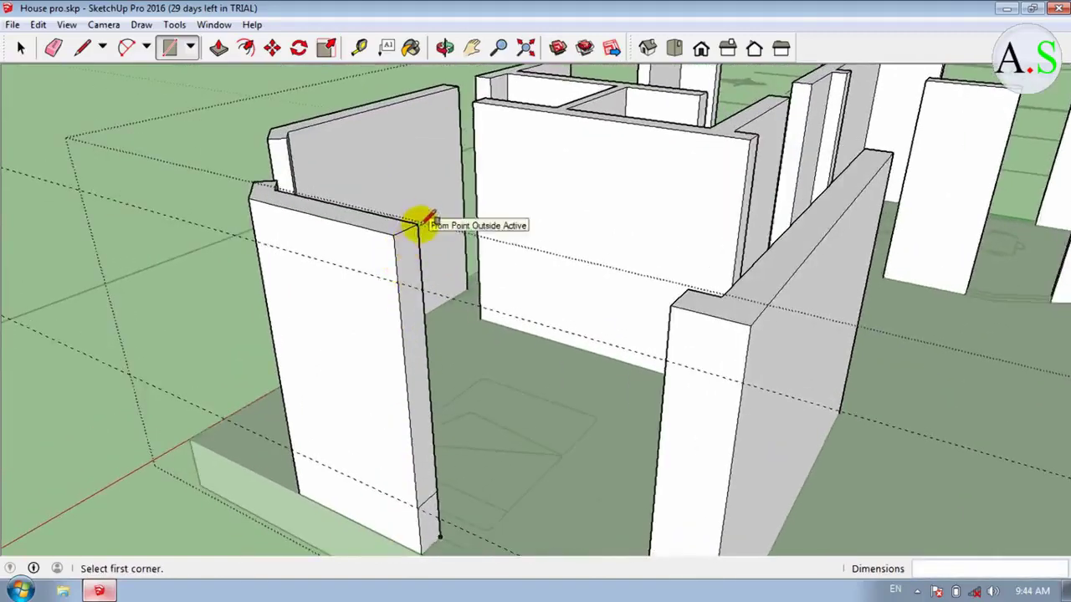
click(394, 278)
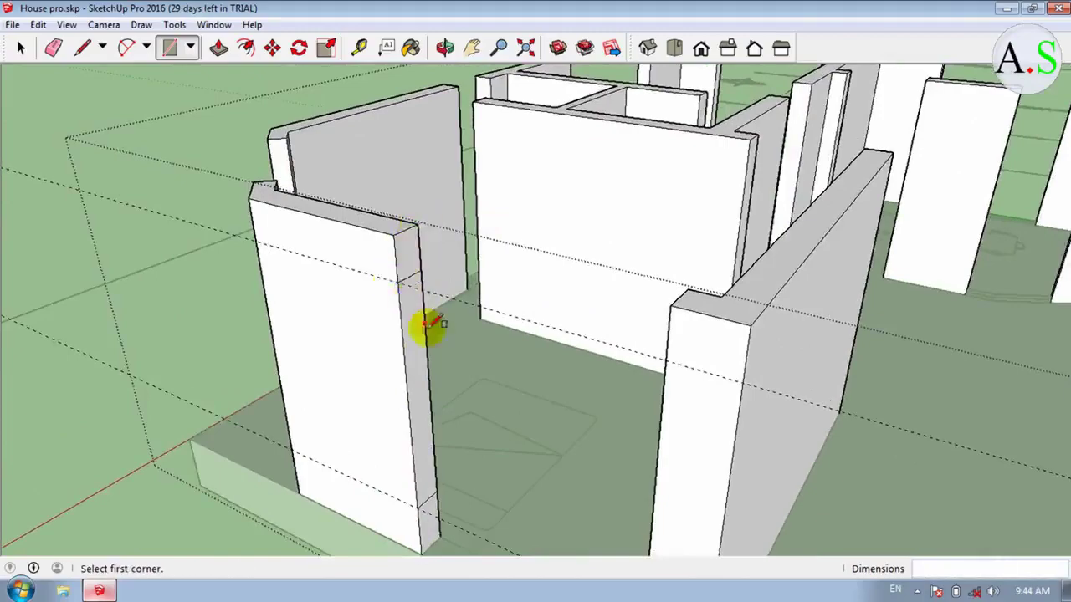
mouse_move(426, 327)
middle_down()
mouse_move(414, 345)
mouse_move(566, 363)
mouse_move(468, 372)
mouse_move(299, 359)
mouse_move(318, 371)
mouse_move(287, 195)
middle_up()
- Push/Pull the top face 200 cm across the opening into a lintel
key(p)
drag(289, 199, 464, 224)
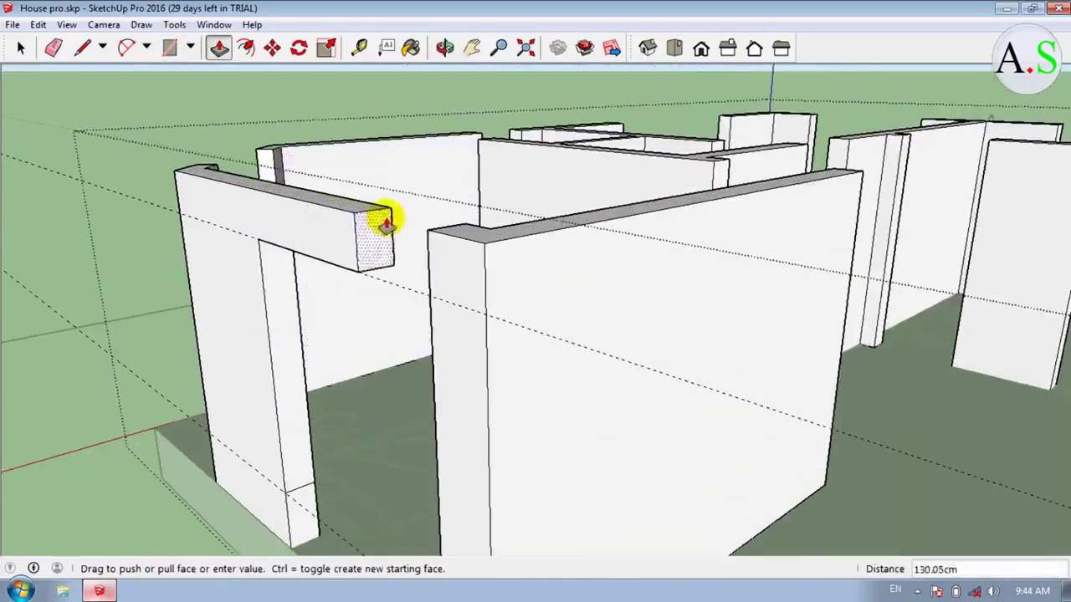
middle_drag(456, 228, 323, 438)
scroll(372, 410, up, 5)
- Extrude the base face 200 cm into a low wall between the pillars
drag(373, 410, 602, 450)
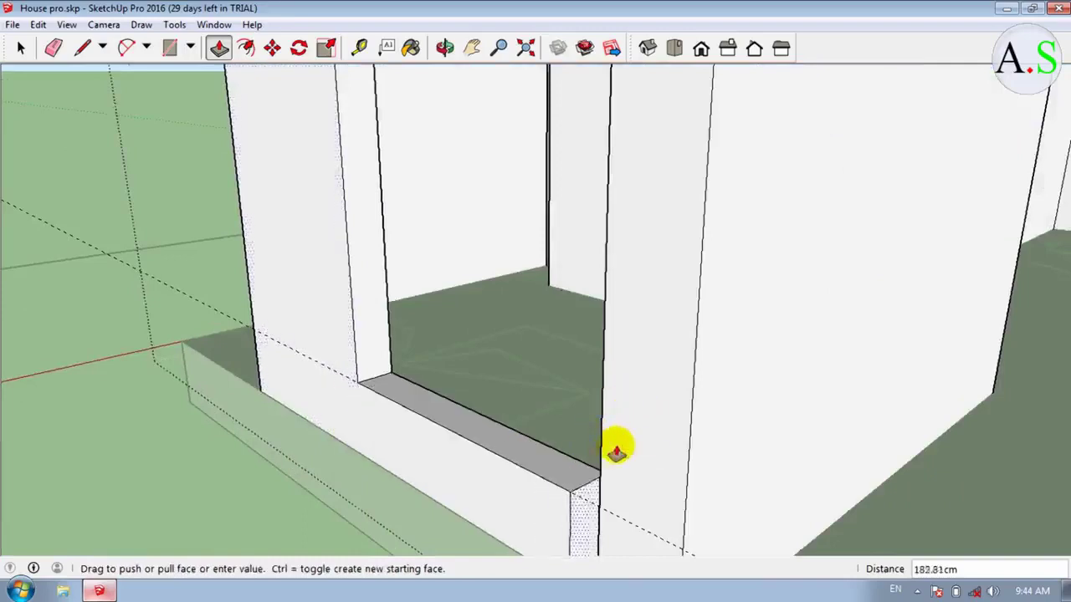
drag(608, 454, 597, 444)
scroll(610, 370, down, 2)
scroll(616, 474, down, 3)
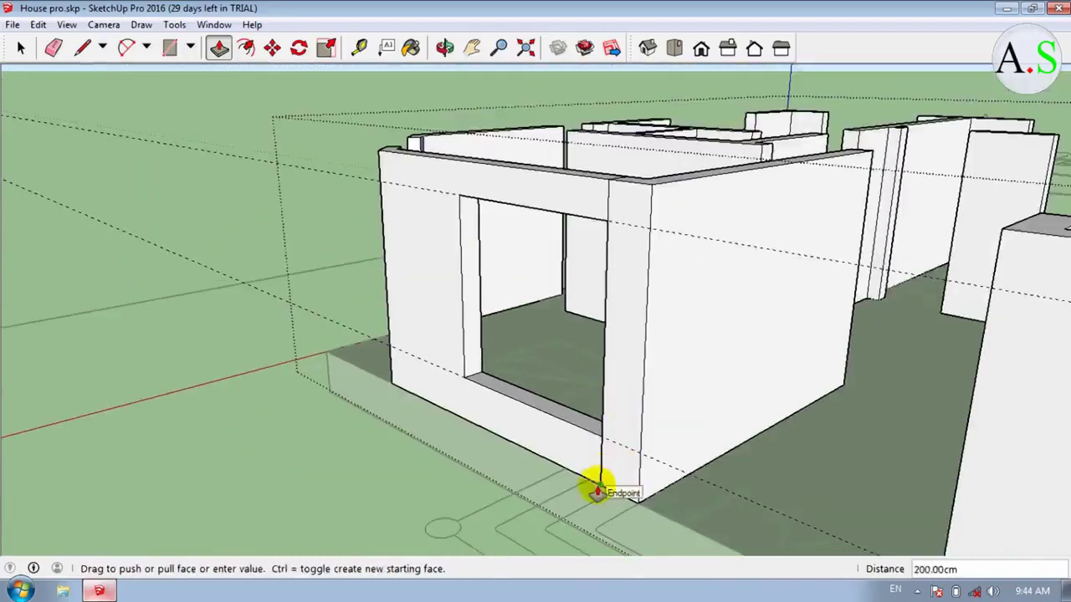
scroll(596, 489, down, 3)
mouse_move(586, 478)
middle_down()
mouse_move(526, 411)
mouse_move(518, 432)
mouse_move(768, 465)
mouse_move(650, 359)
mouse_move(813, 545)
mouse_move(745, 468)
middle_up()
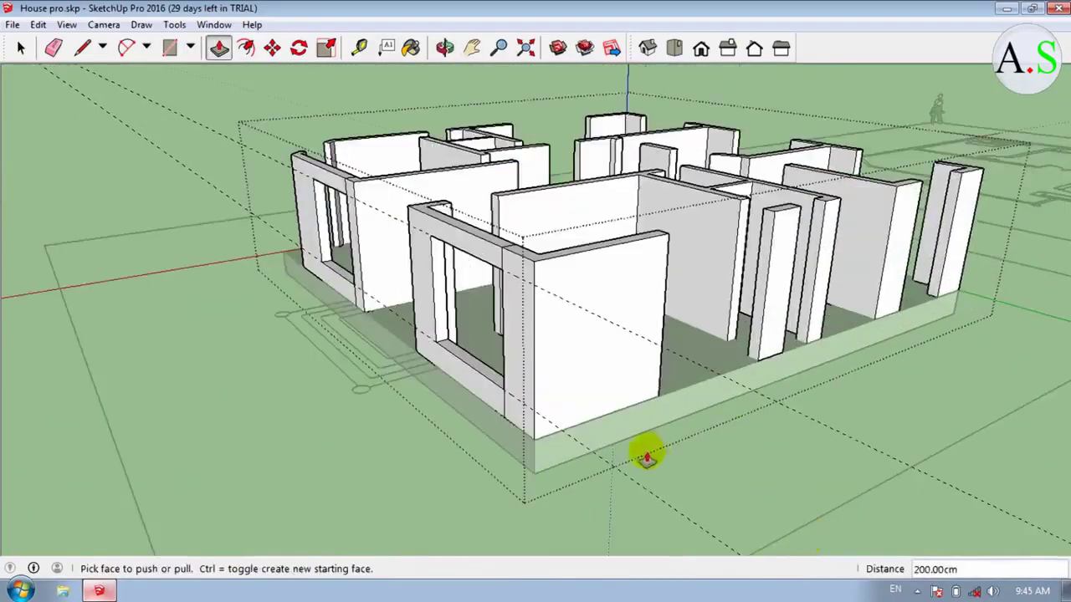
- With Tape Measure, place a guide line on the first wall, measured from its top edge
key(t)
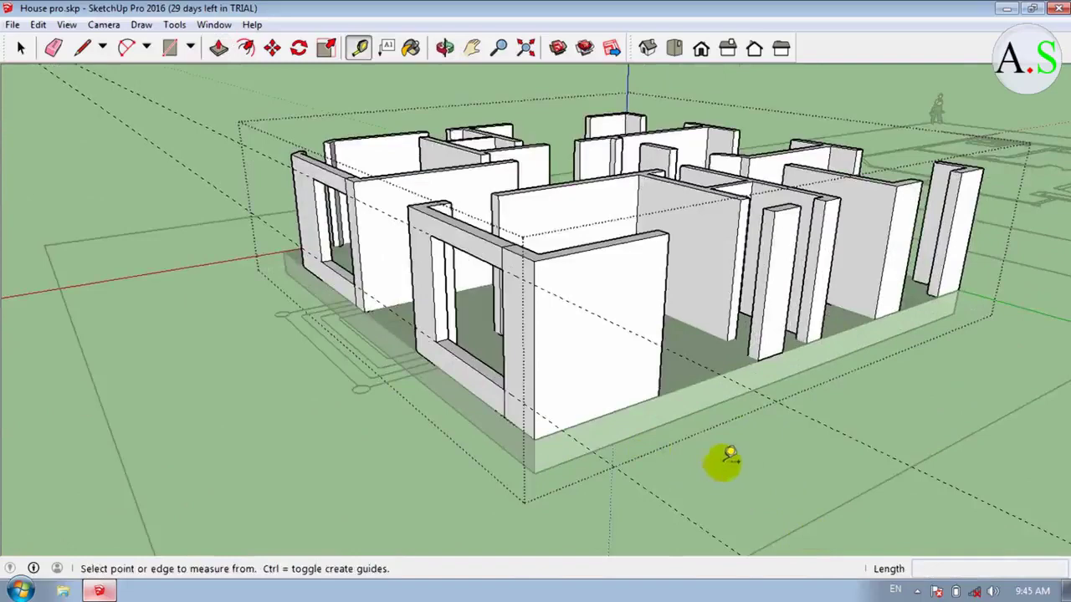
scroll(594, 423, up, 3)
click(582, 429)
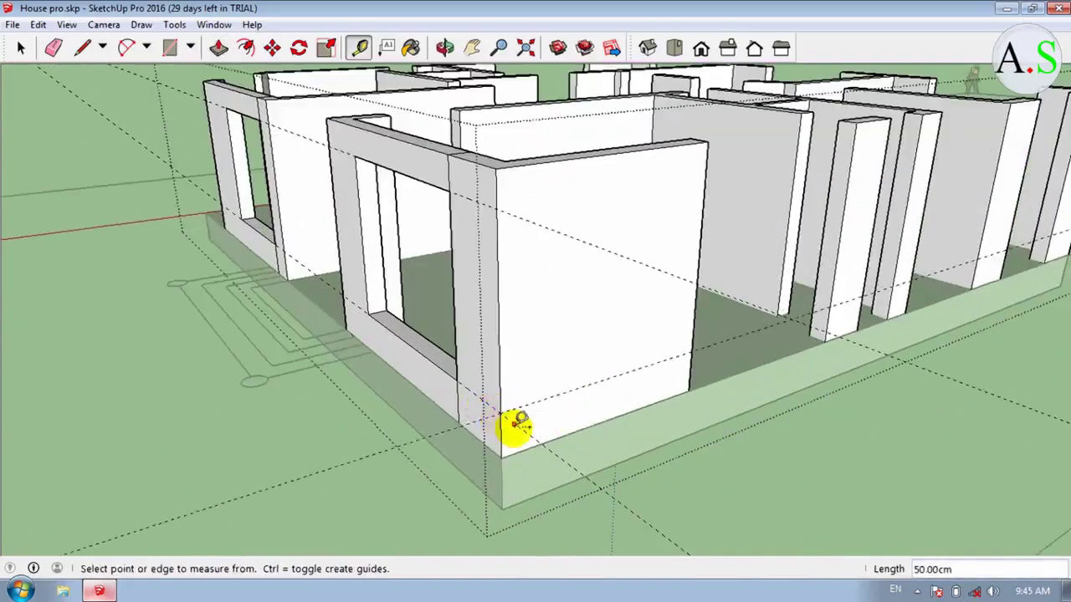
scroll(517, 425, down, 3)
scroll(591, 223, up, 1)
click(557, 227)
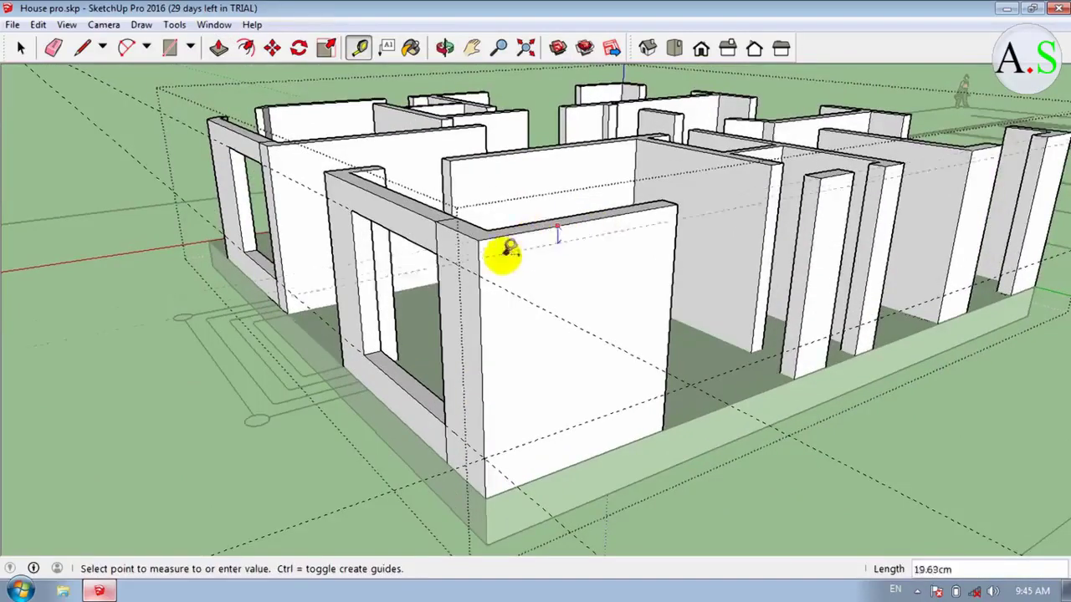
click(480, 272)
- Orbit to a new side and add a guide from another wall's top edge
middle_drag(480, 275, 622, 287)
scroll(368, 314, up, 3)
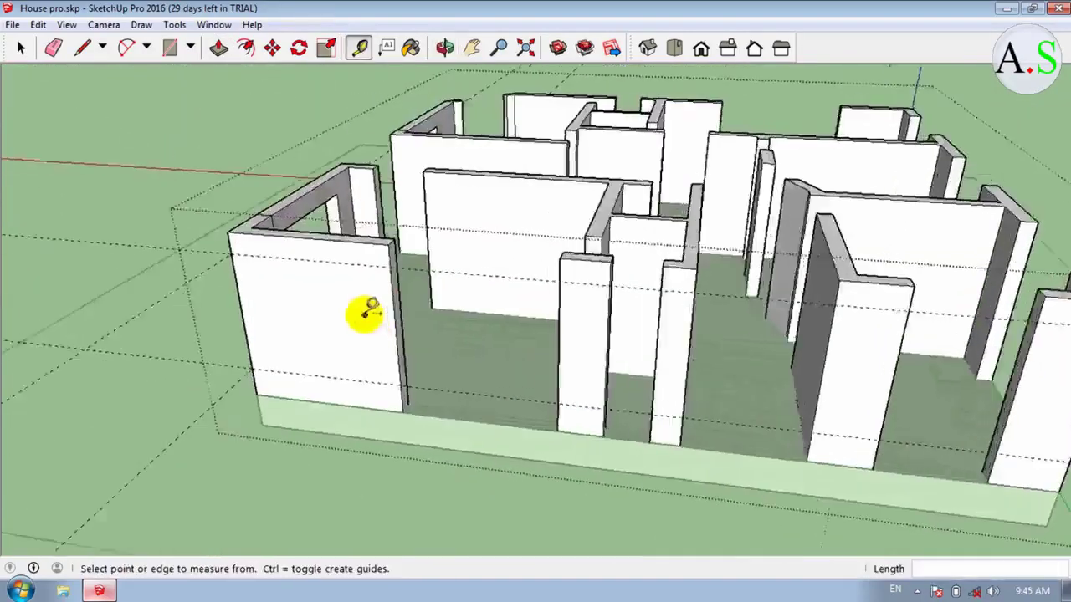
scroll(368, 313, down, 3)
middle_drag(368, 314, 616, 329)
scroll(585, 337, up, 2)
scroll(530, 335, up, 3)
click(520, 335)
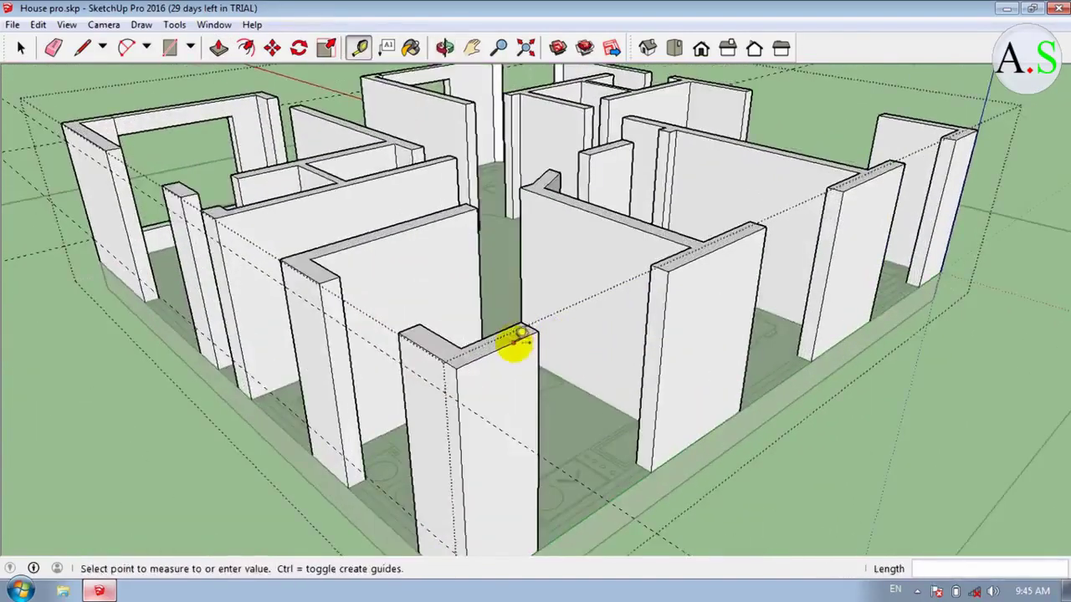
click(466, 399)
- Add a guide line measured from the midpoint of a wall edge
scroll(564, 313, down, 3)
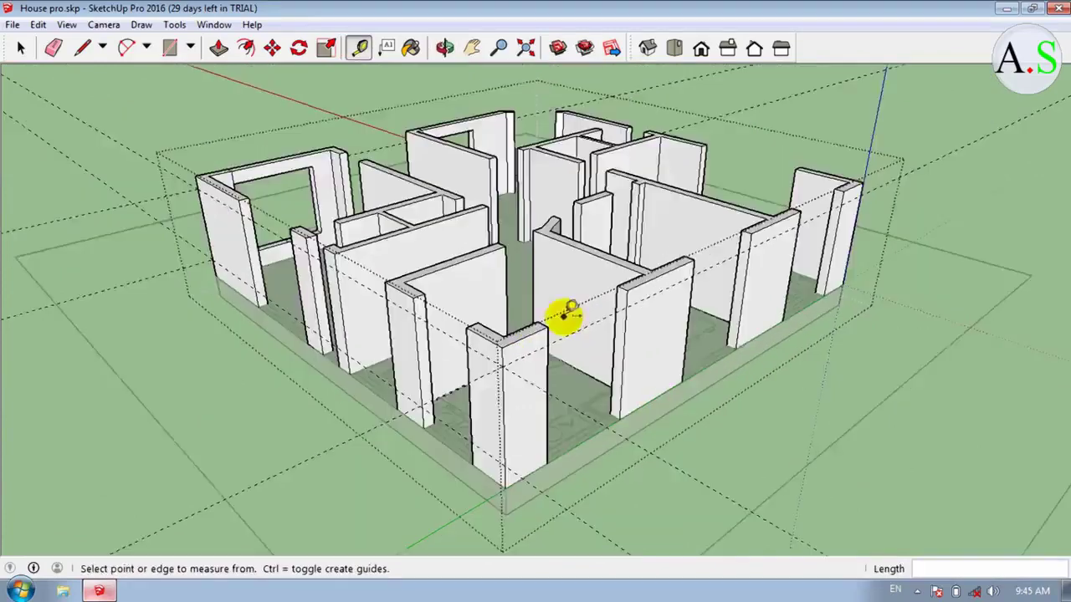
scroll(502, 521, up, 3)
scroll(539, 447, up, 2)
click(543, 449)
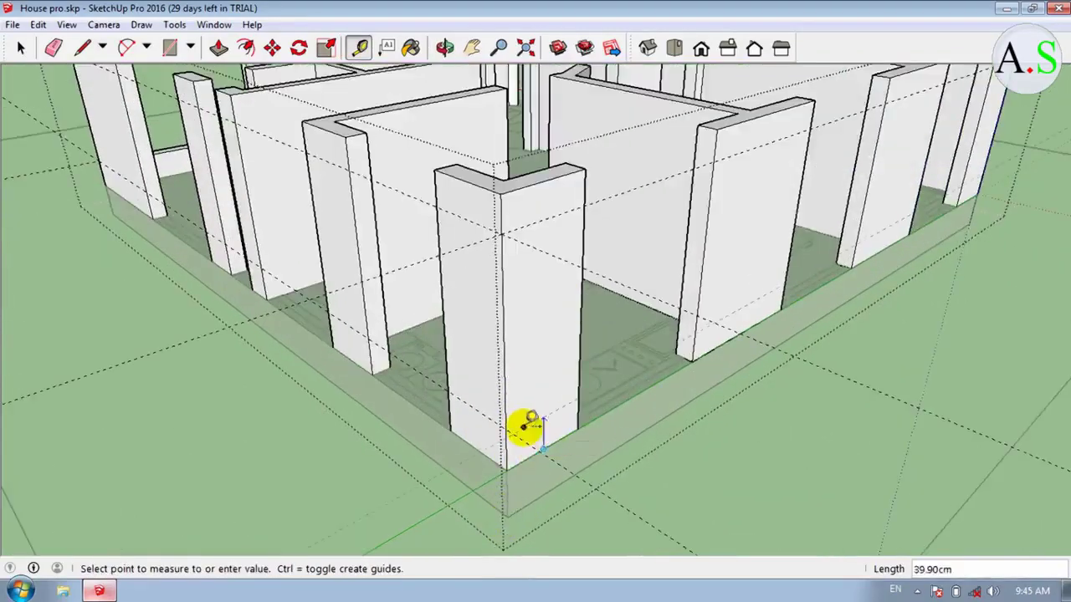
click(506, 428)
- On another side of the house, place a guide 35 cm below a wall pillar's top corner
scroll(502, 430, down, 1)
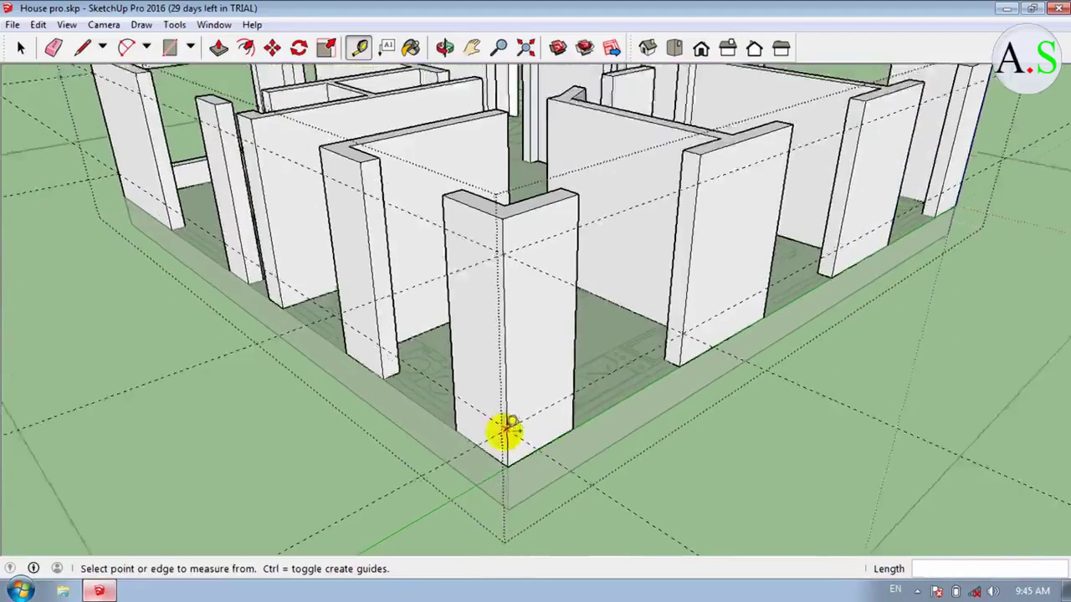
scroll(502, 430, down, 3)
mouse_move(610, 299)
middle_down()
mouse_move(268, 311)
mouse_move(760, 346)
middle_up()
scroll(569, 349, up, 2)
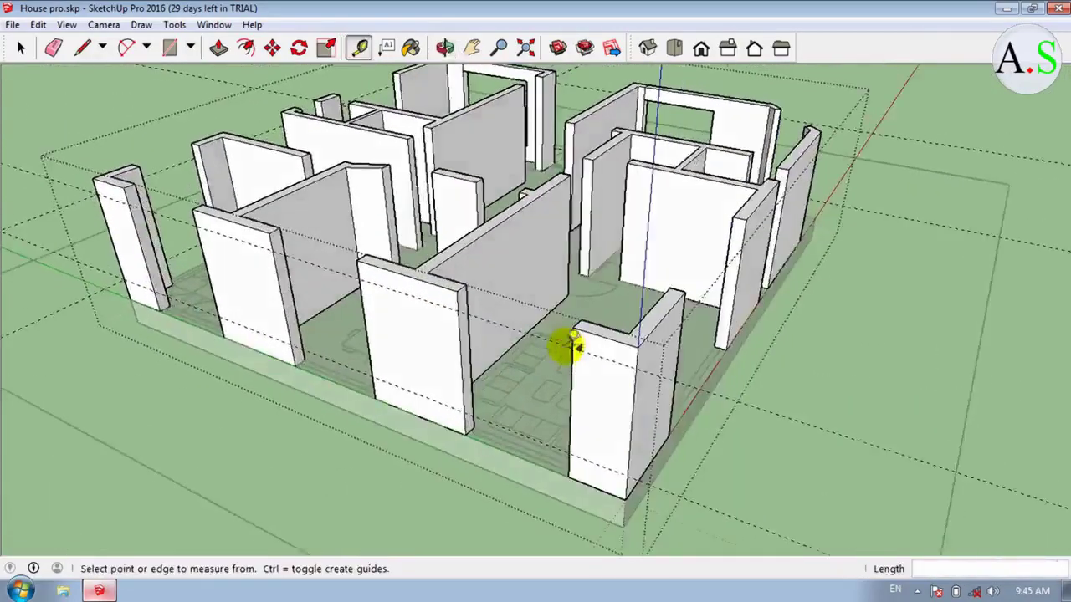
scroll(661, 451, up, 3)
click(656, 466)
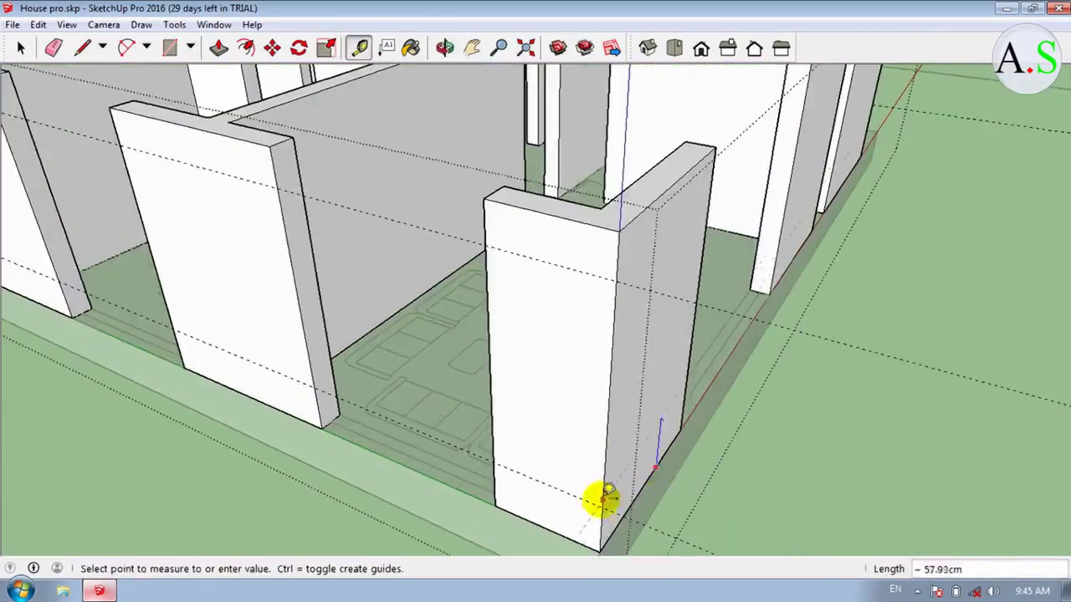
scroll(640, 241, up, 2)
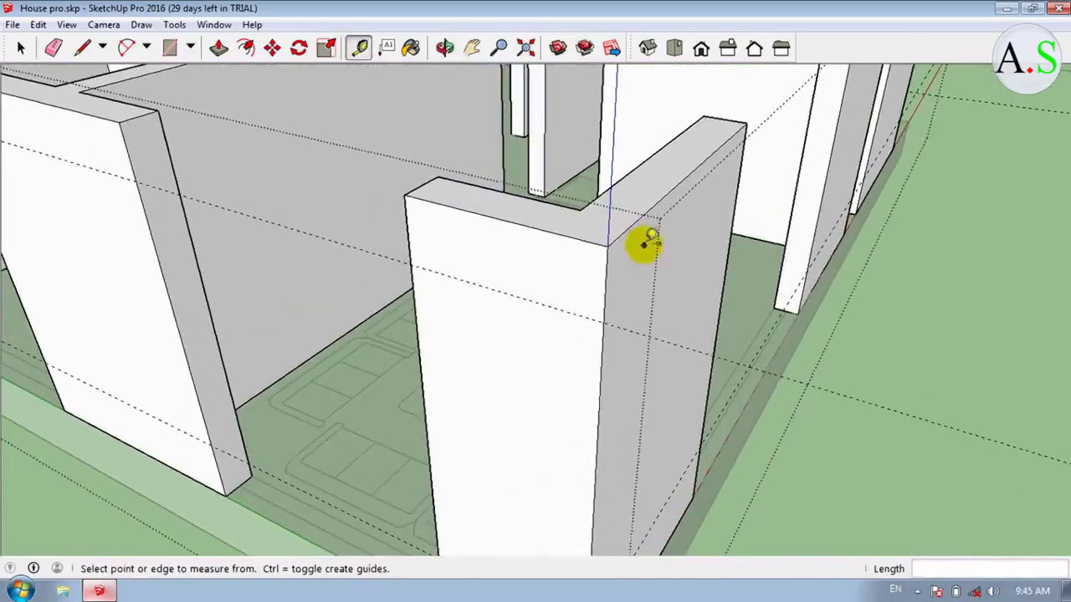
click(619, 237)
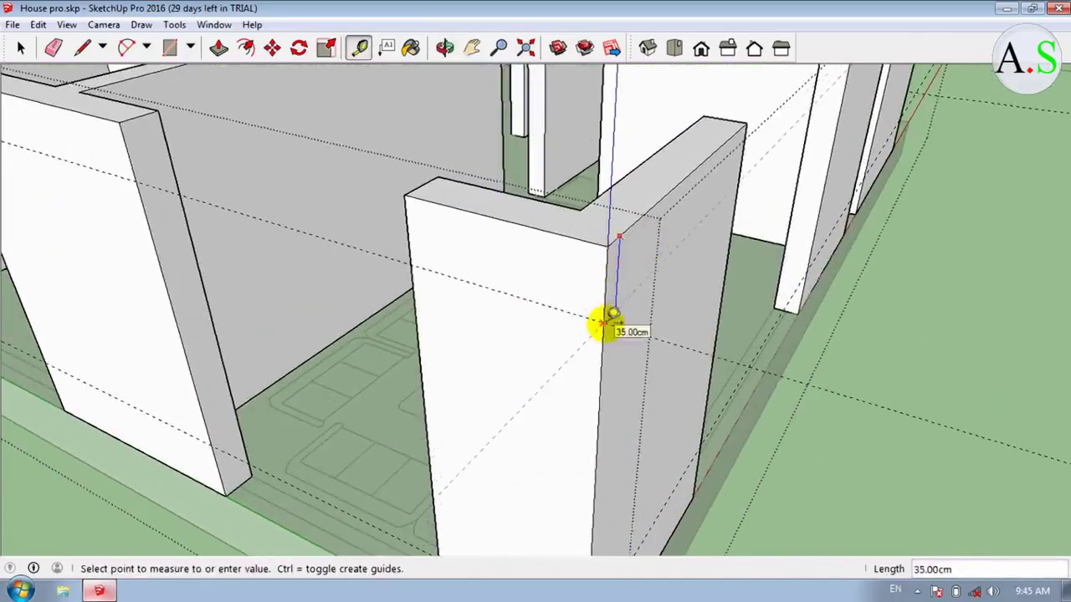
scroll(606, 322, down, 3)
scroll(581, 246, down, 2)
- Orbit the house to view it from the front-left
middle_drag(581, 246, 856, 287)
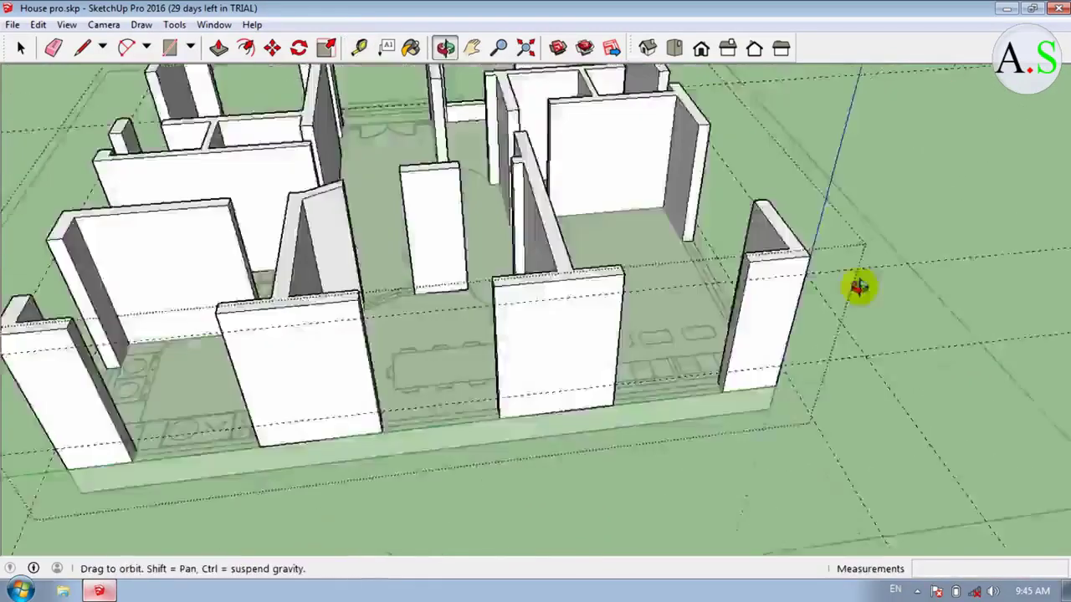
scroll(753, 209, up, 3)
scroll(755, 209, down, 3)
middle_drag(469, 179, 550, 204)
scroll(292, 292, up, 3)
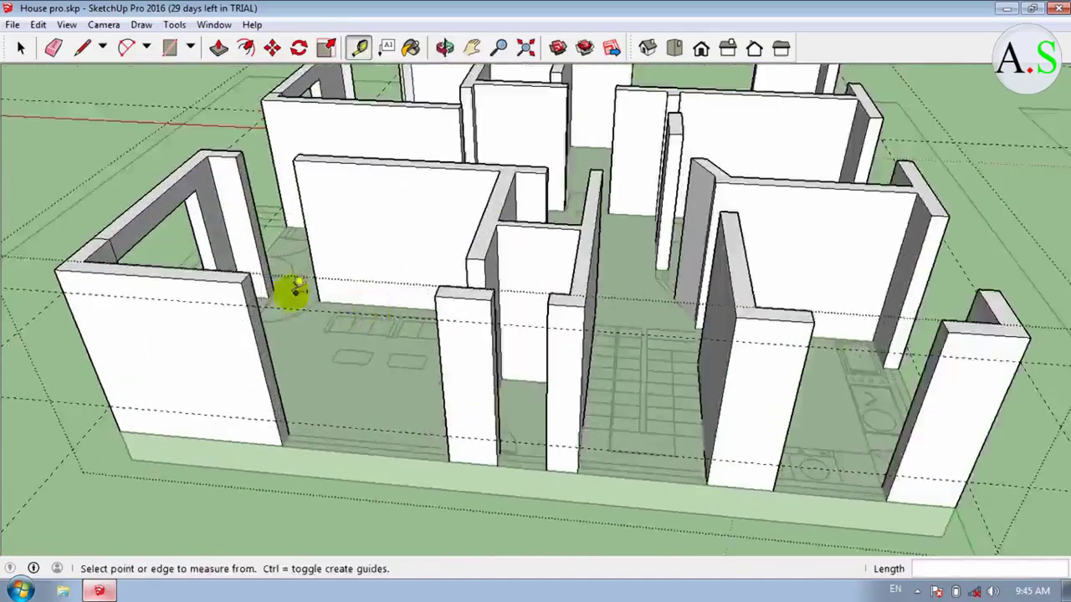
scroll(176, 241, up, 2)
mouse_move(177, 241)
middle_down()
mouse_move(215, 327)
mouse_move(184, 301)
middle_up()
scroll(251, 334, down, 3)
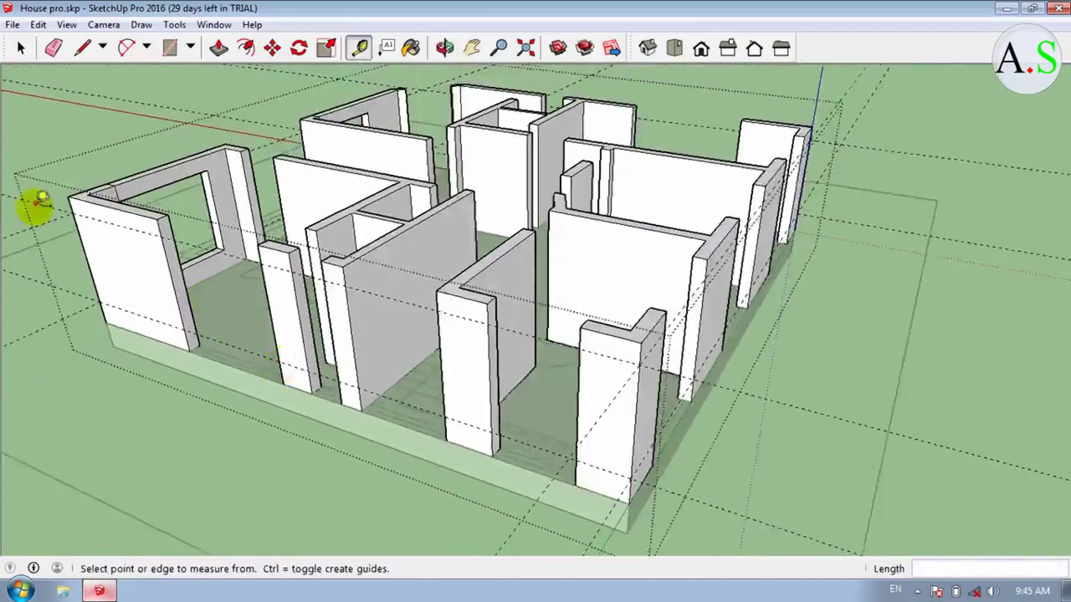
scroll(38, 205, up, 3)
- With the Rectangle tool, anchor rectangles at the top and base corners of a wall end
key(r)
scroll(156, 251, up, 1)
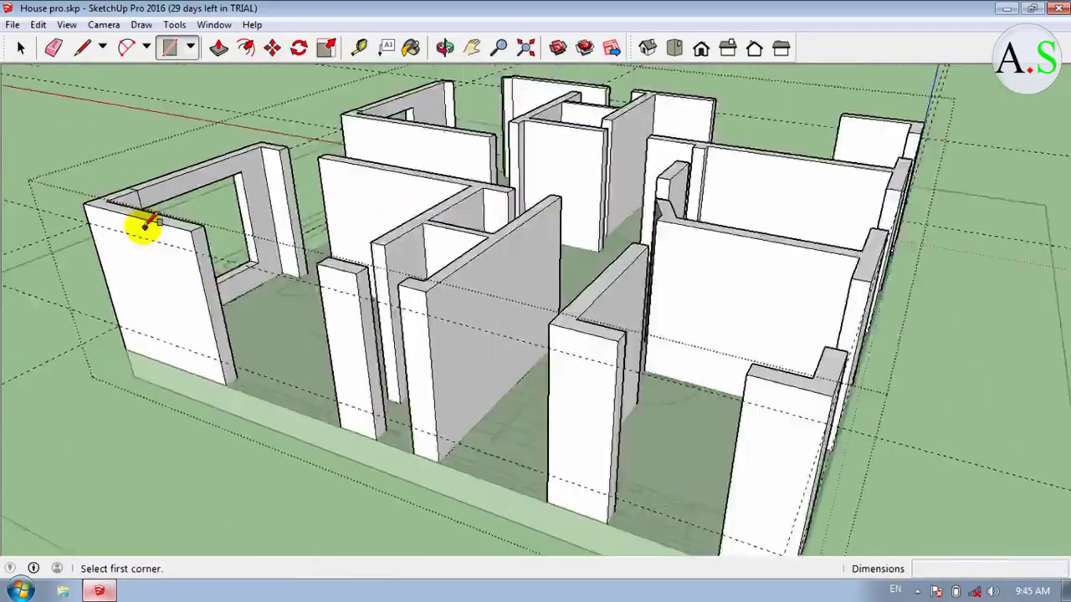
scroll(143, 226, up, 2)
scroll(192, 222, up, 1)
click(268, 226)
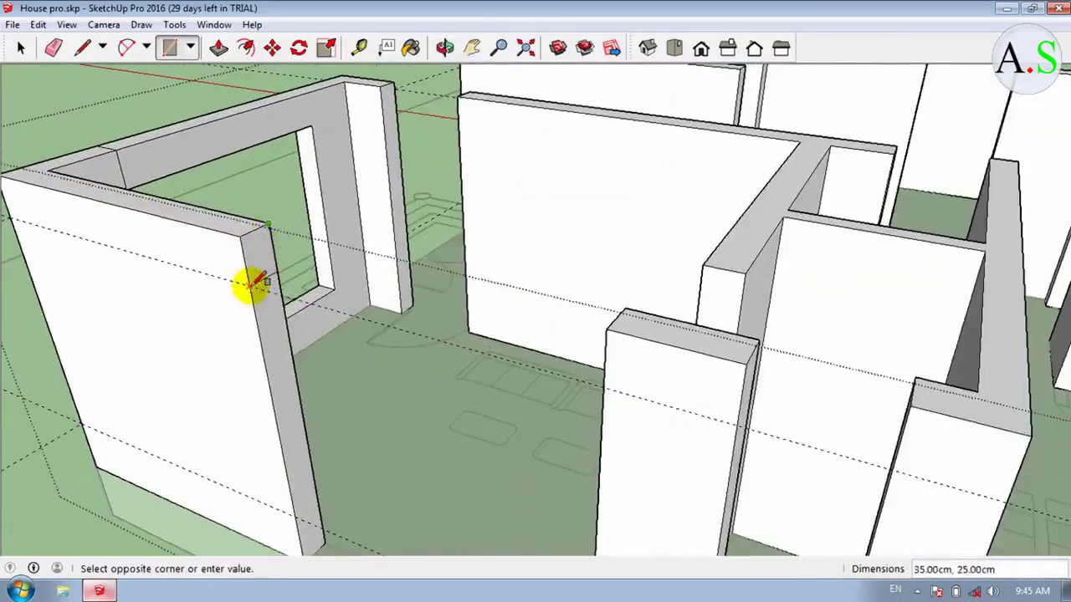
scroll(271, 259, down, 1)
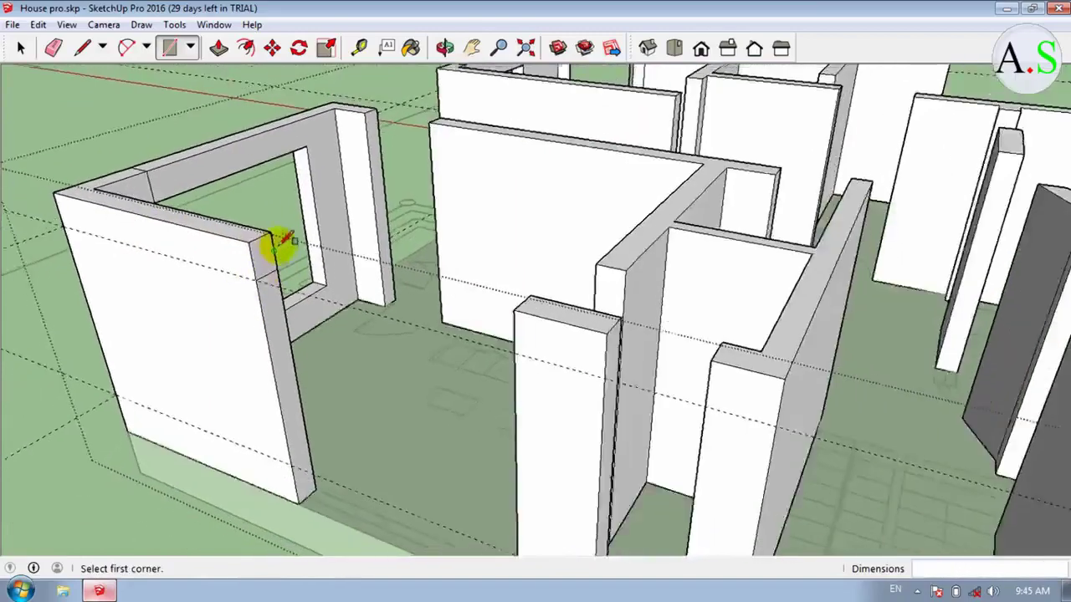
scroll(320, 502, up, 4)
click(311, 454)
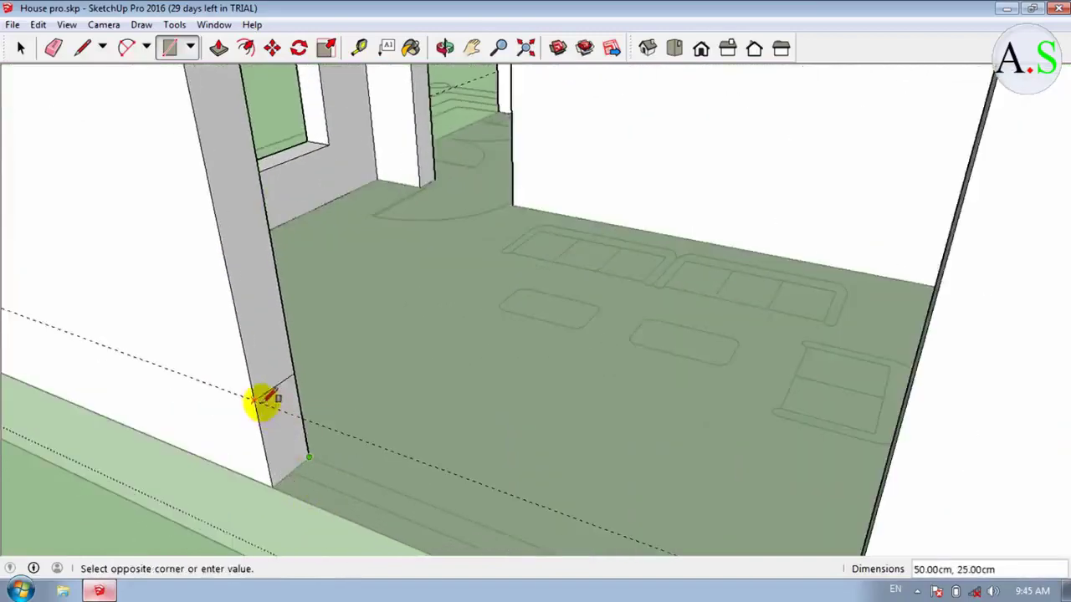
scroll(289, 406, down, 3)
scroll(502, 318, down, 2)
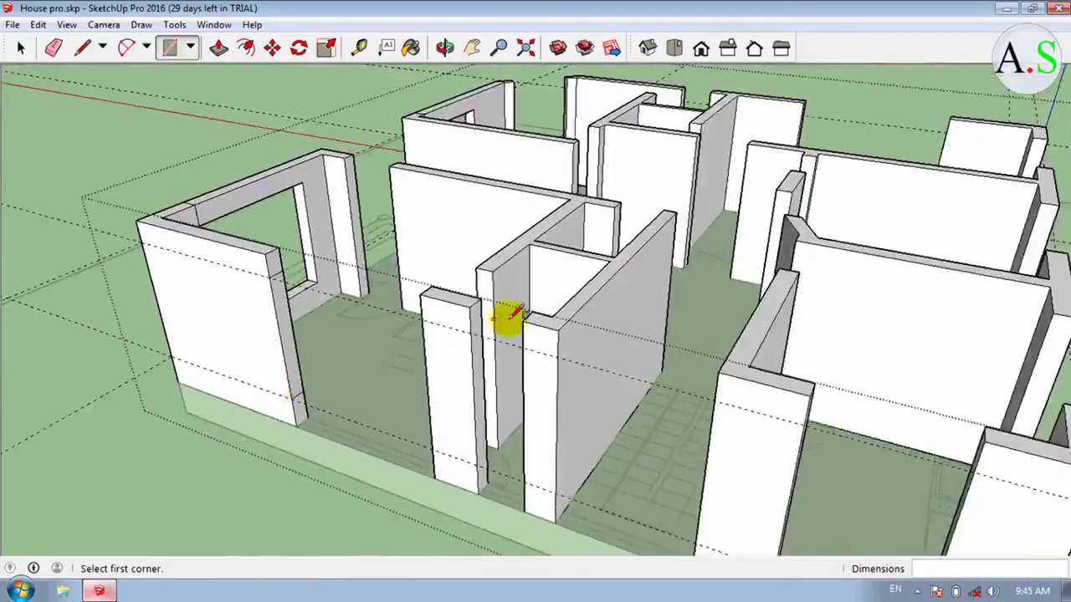
scroll(437, 307, up, 3)
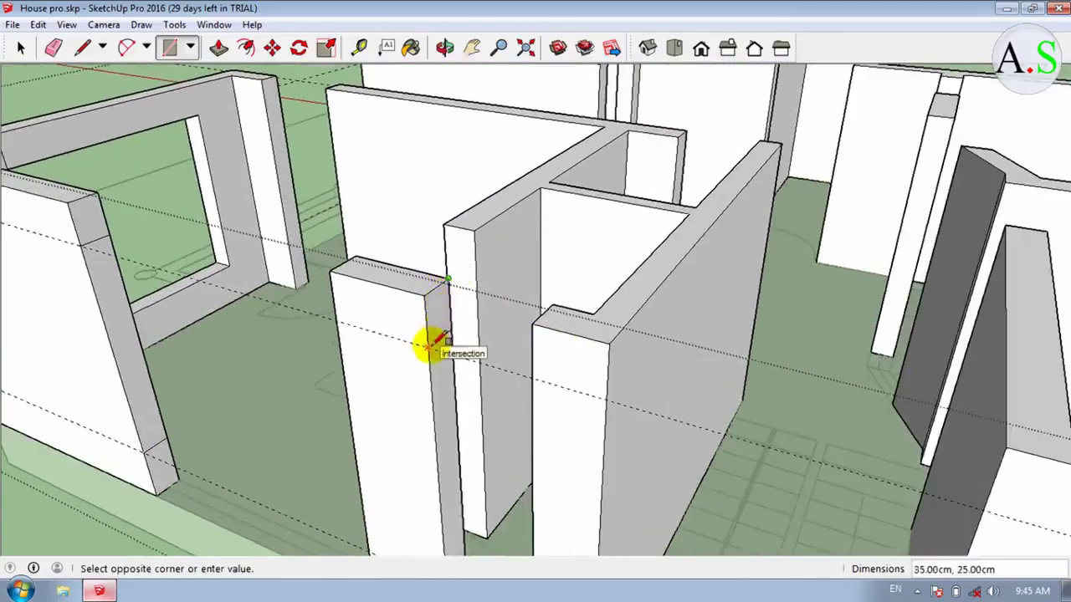
- Size the rectangle to 35 × 25 cm by entering 35,25
scroll(393, 335, down, 2)
scroll(359, 327, down, 2)
scroll(382, 346, up, 2)
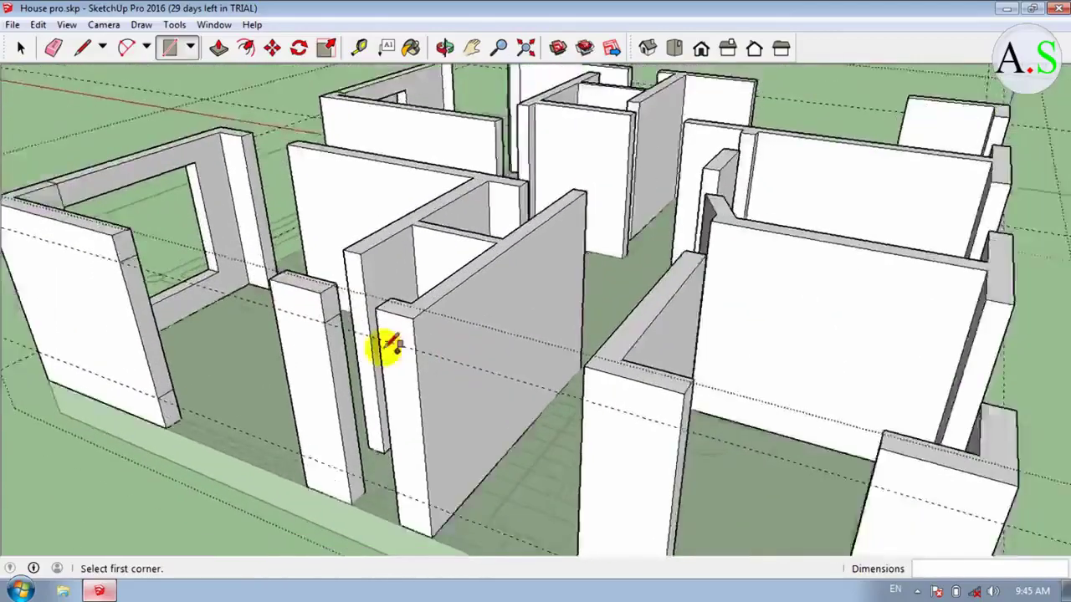
scroll(487, 350, down, 1)
scroll(492, 352, up, 3)
scroll(494, 370, up, 1)
scroll(488, 364, up, 2)
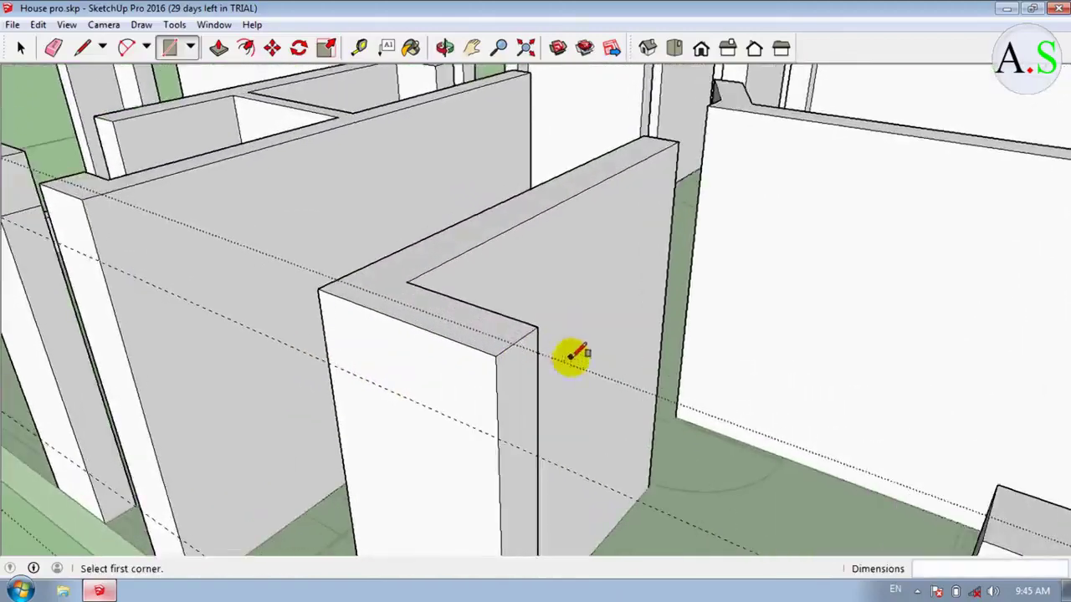
text(35,25)
key(Return)
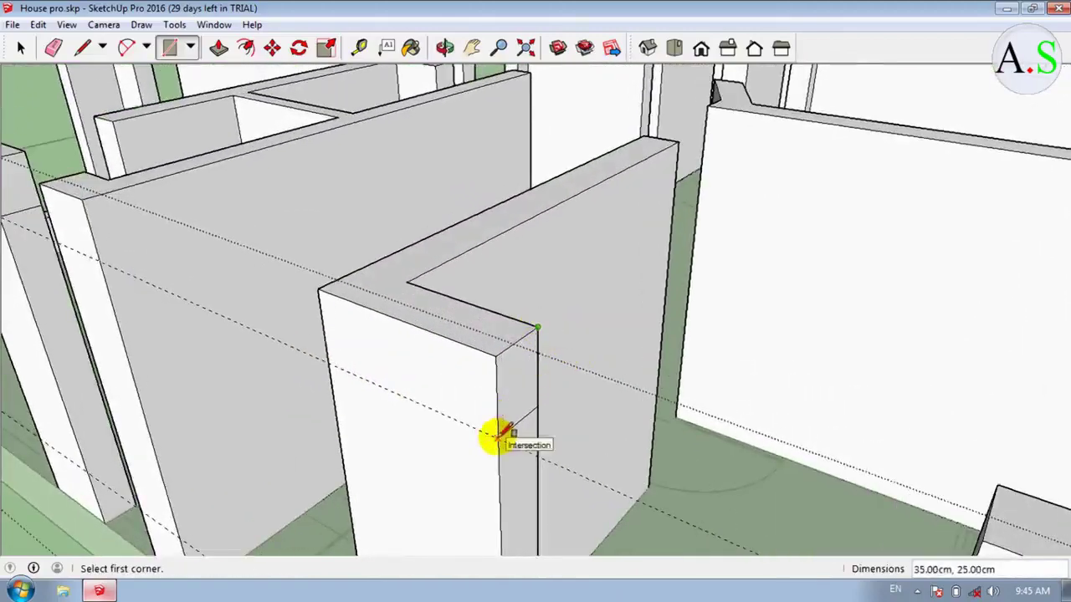
- Orbit the house to bring other wall ends into view
scroll(475, 349, down, 3)
scroll(382, 401, up, 2)
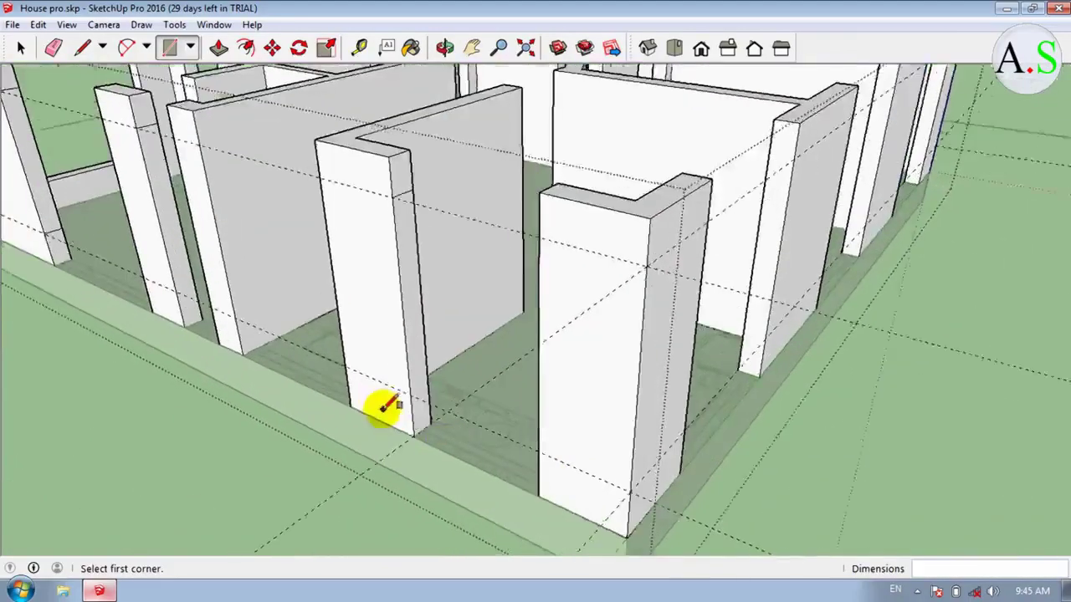
scroll(468, 426, up, 2)
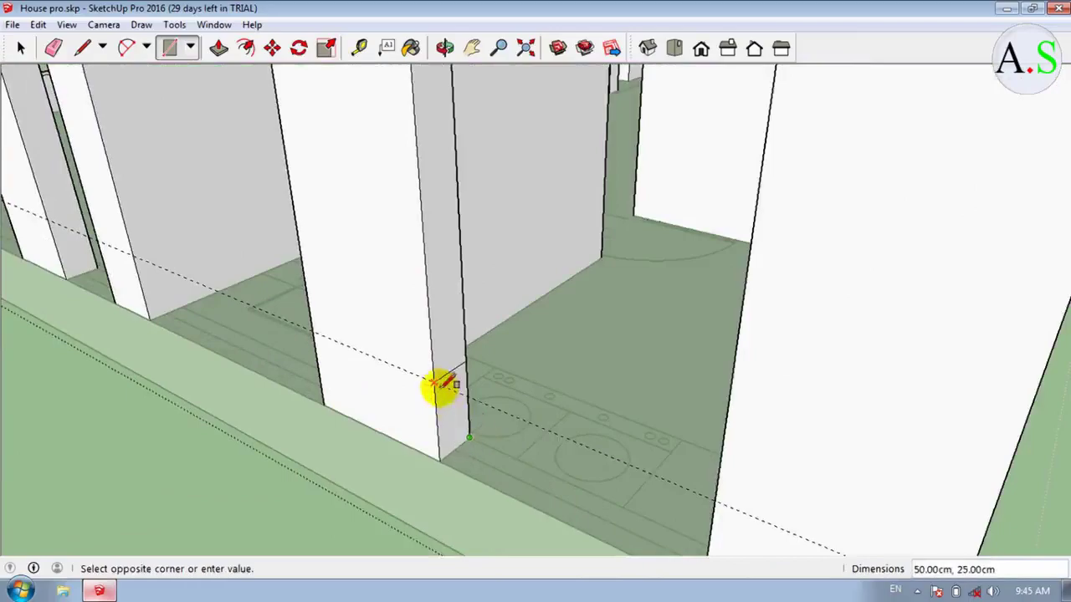
scroll(435, 383, down, 3)
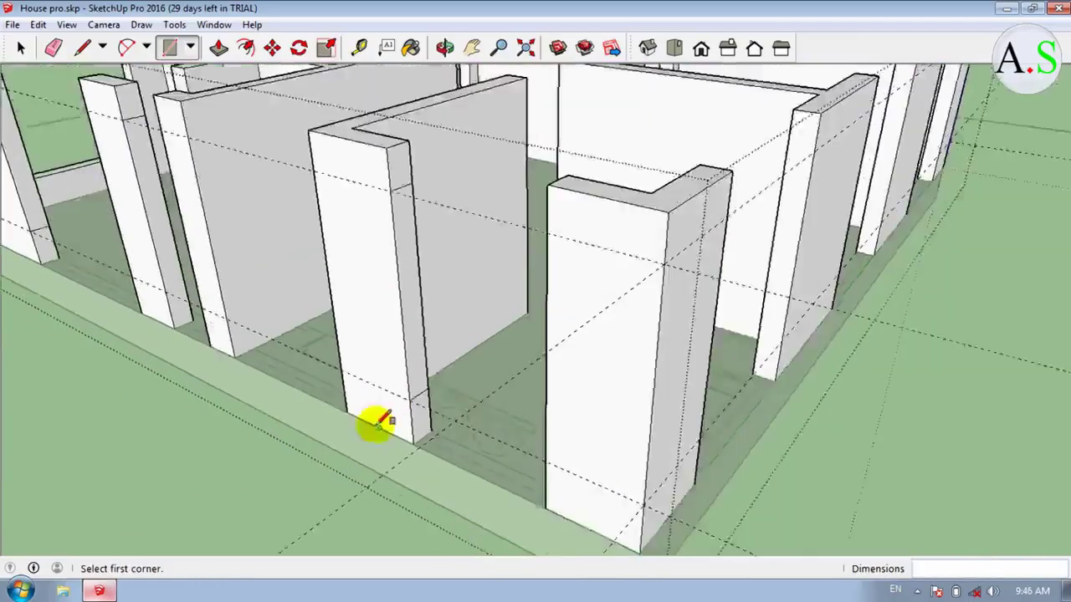
middle_drag(370, 425, 418, 413)
scroll(137, 396, up, 2)
scroll(209, 193, up, 3)
- Finish a 35 × 25 cm rectangle at the top of the next wall end
scroll(210, 194, down, 2)
middle_drag(168, 243, 110, 287)
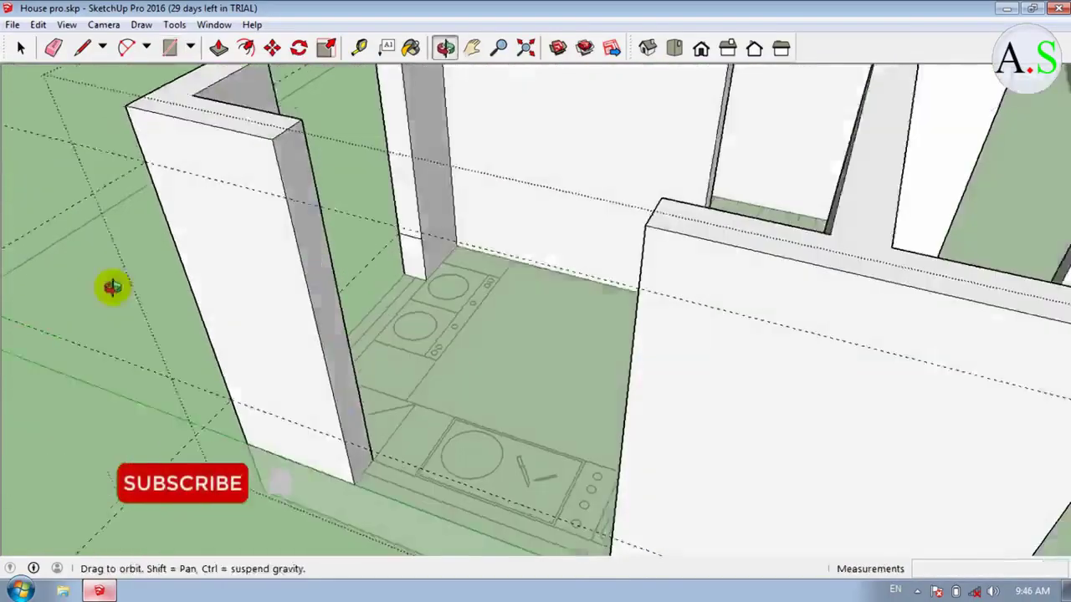
scroll(318, 118, up, 2)
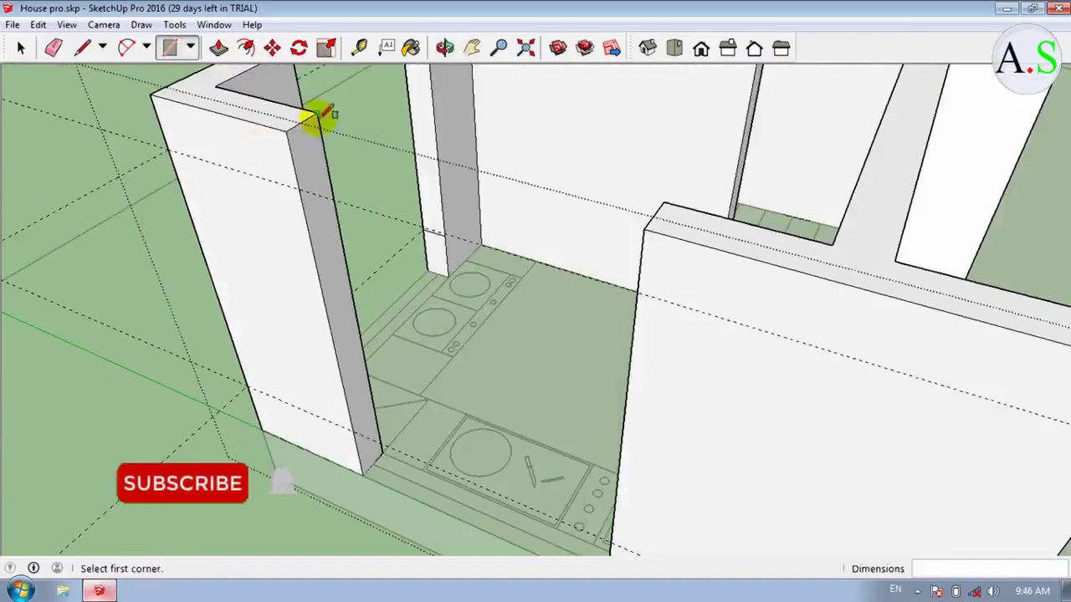
click(301, 184)
scroll(347, 292, down, 2)
scroll(366, 410, up, 3)
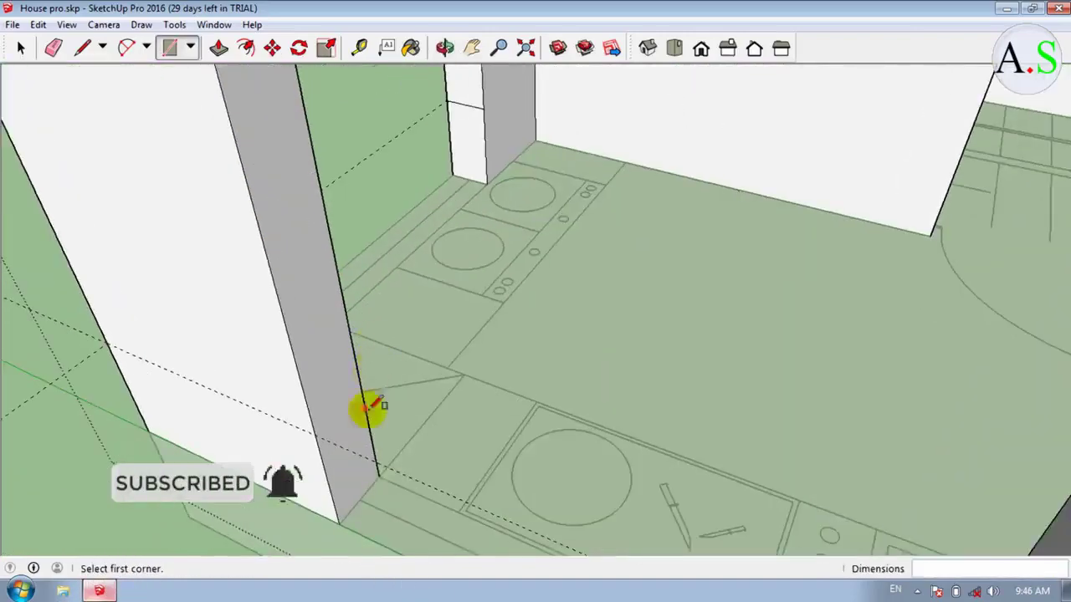
- Mark the base of that wall end with a 50 × 25 cm rectangle
click(379, 476)
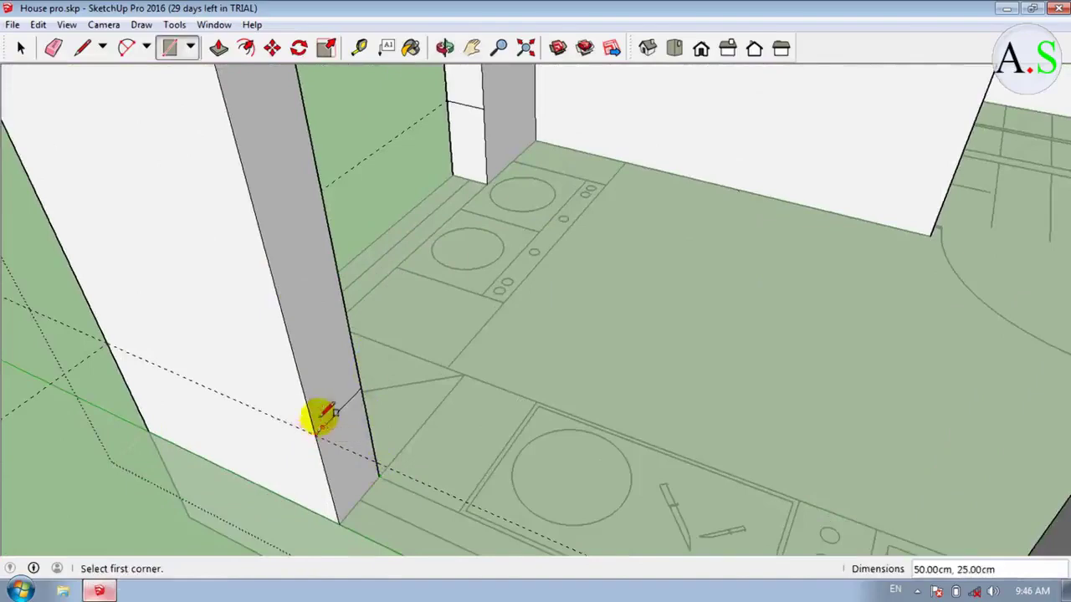
scroll(229, 282, down, 2)
scroll(259, 282, down, 2)
scroll(412, 380, up, 4)
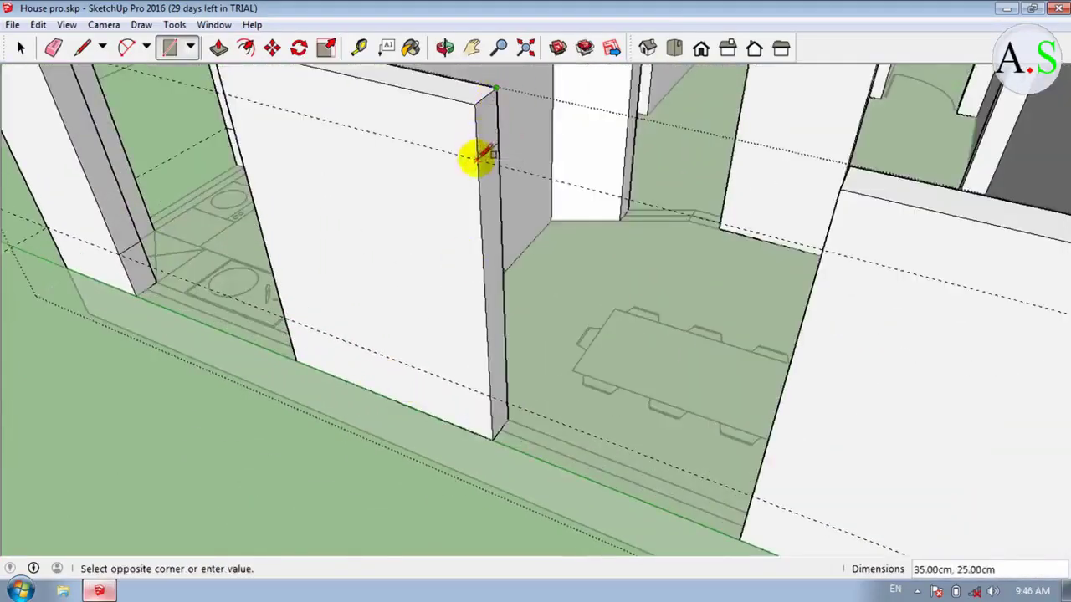
scroll(481, 158, down, 2)
scroll(494, 276, up, 3)
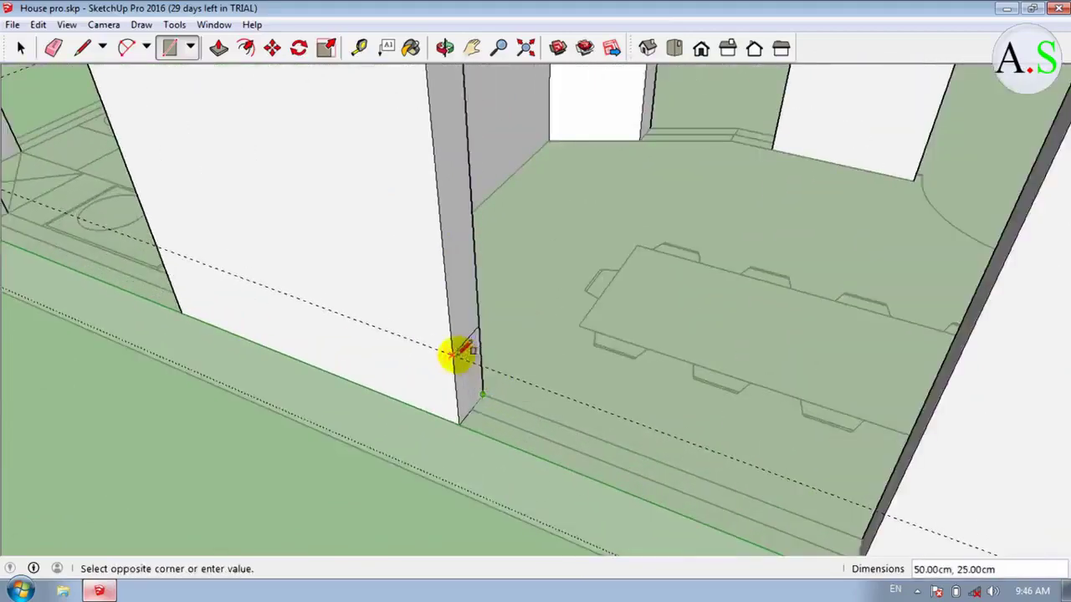
scroll(342, 299, down, 2)
- On another wall corner, draw rectangles at the pillar's top and base corners
mouse_move(342, 299)
middle_down()
mouse_move(376, 304)
mouse_move(581, 259)
middle_up()
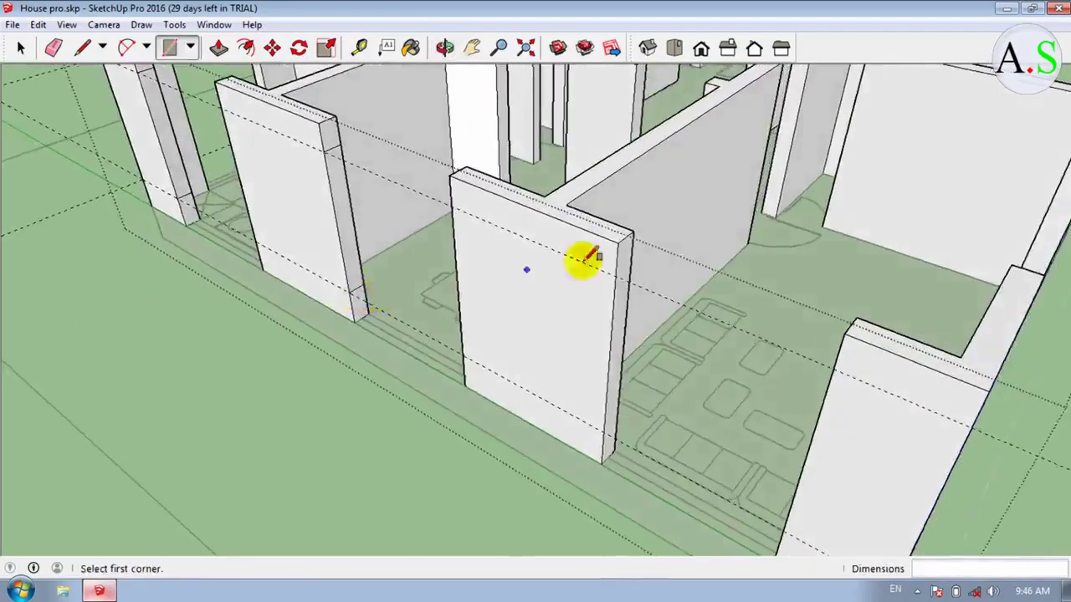
scroll(660, 245, up, 3)
middle_drag(661, 244, 458, 216)
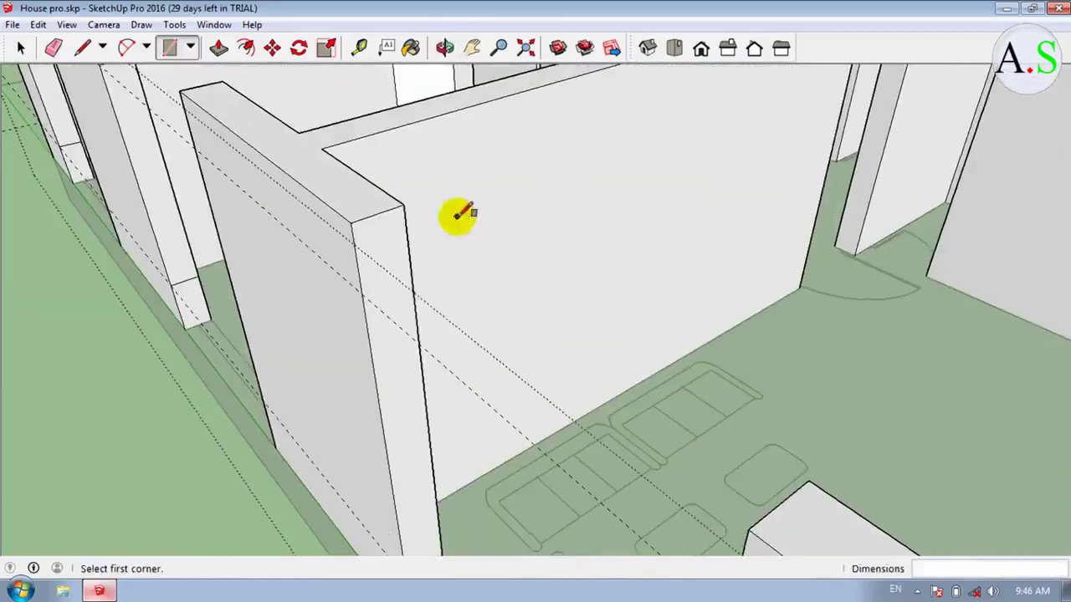
click(403, 204)
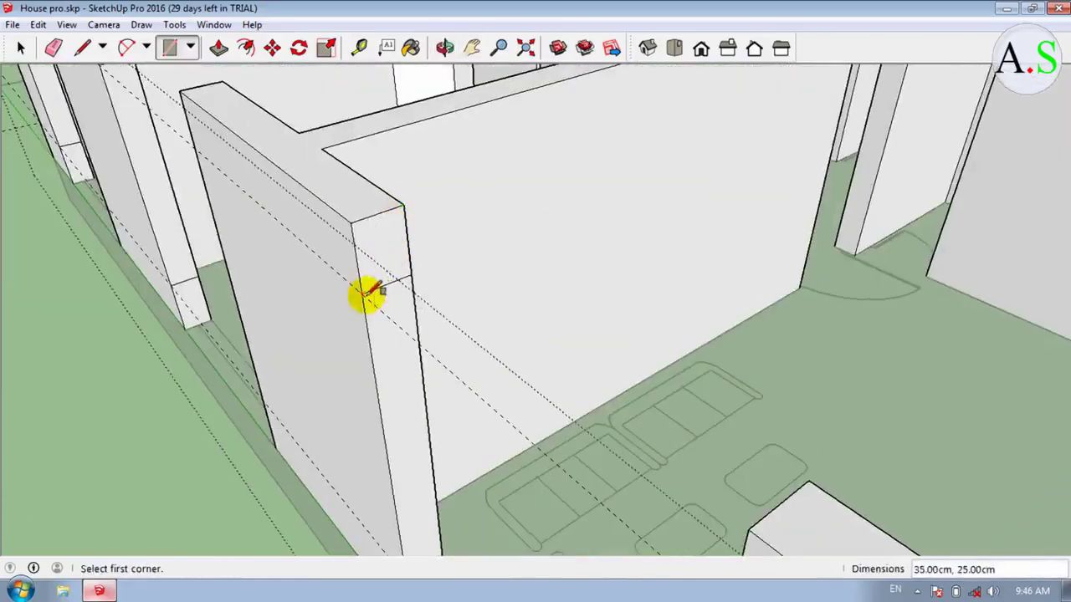
scroll(368, 293, down, 3)
scroll(454, 485, up, 3)
scroll(433, 383, up, 2)
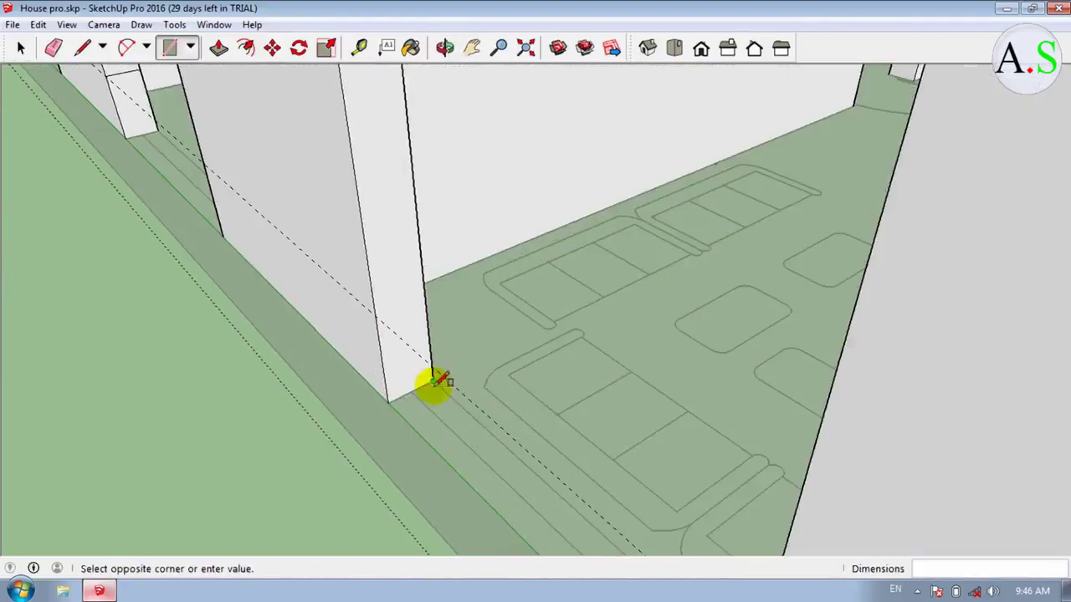
click(433, 382)
- Orbit to show more walls and look down at the wall bases
scroll(389, 318, down, 1)
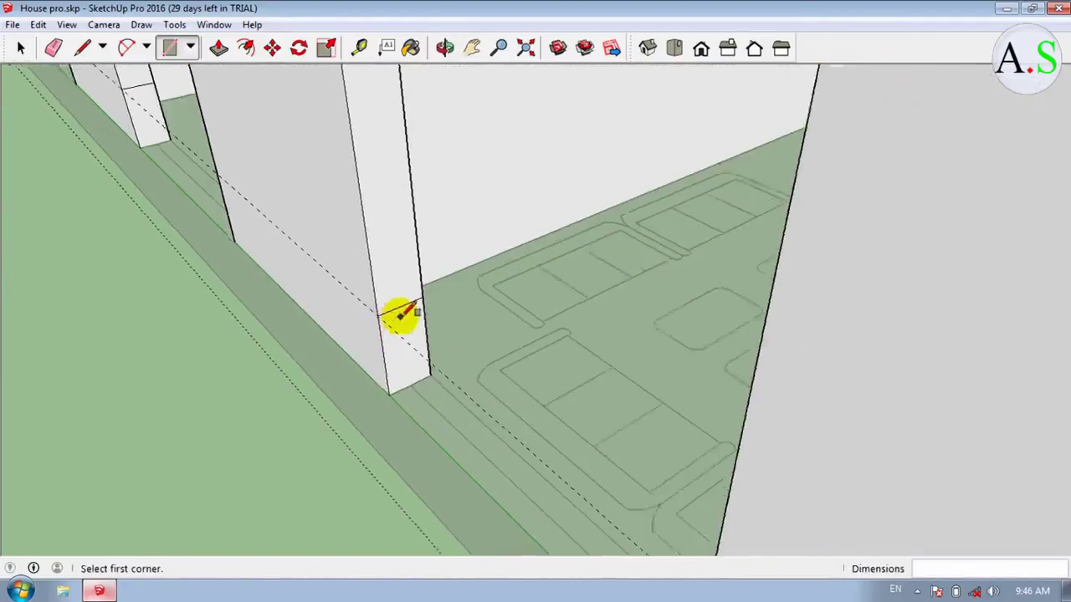
scroll(397, 322, down, 2)
mouse_move(459, 216)
middle_down()
mouse_move(535, 277)
mouse_move(267, 251)
mouse_move(419, 286)
mouse_move(368, 288)
middle_up()
scroll(376, 268, up, 5)
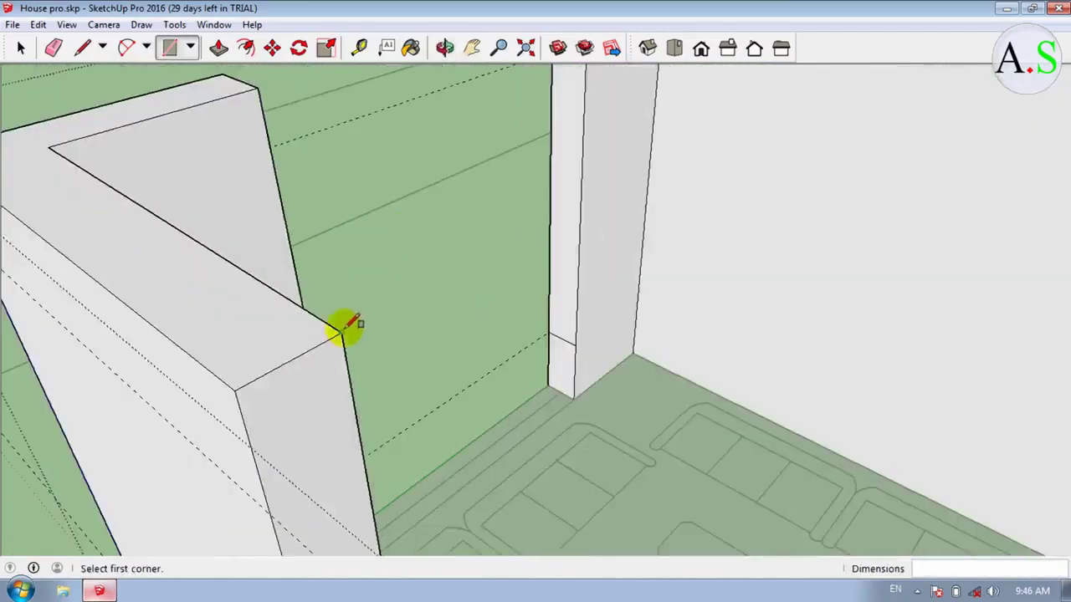
scroll(381, 459, down, 5)
scroll(327, 438, up, 5)
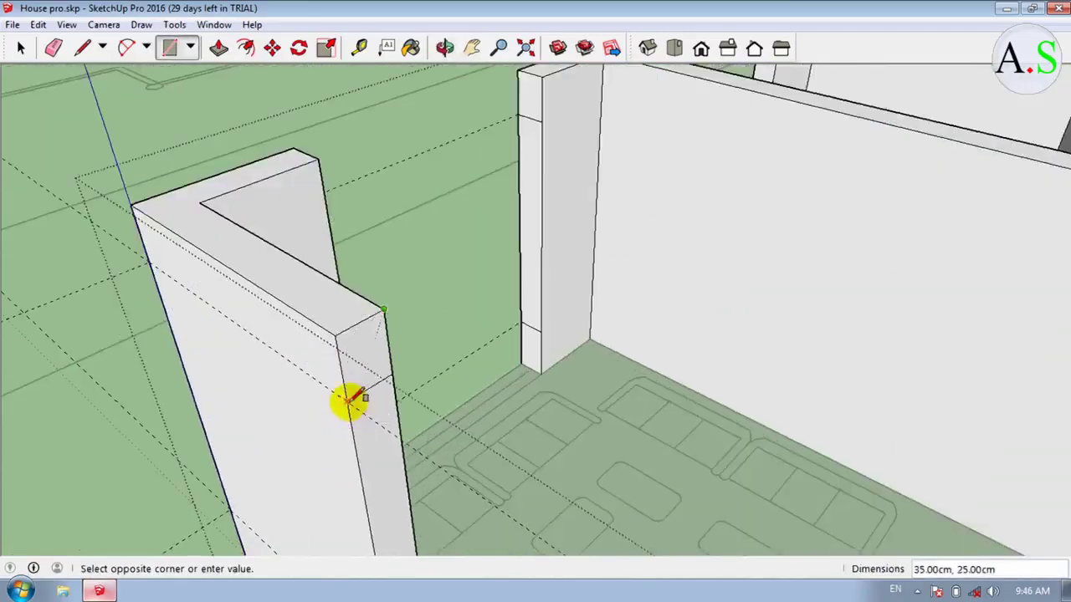
scroll(351, 351, down, 5)
middle_drag(351, 304, 410, 581)
scroll(398, 395, up, 5)
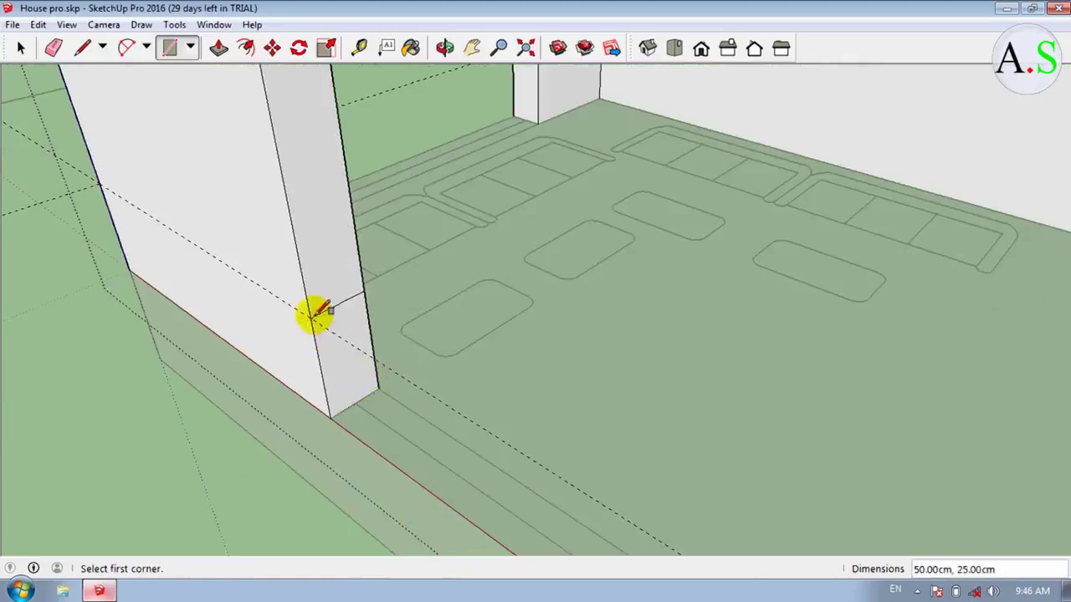
scroll(316, 315, down, 3)
scroll(346, 399, down, 3)
- Orbit and zoom out to view the whole house from the front walls
mouse_move(329, 382)
middle_down()
mouse_move(363, 377)
mouse_move(293, 323)
middle_up()
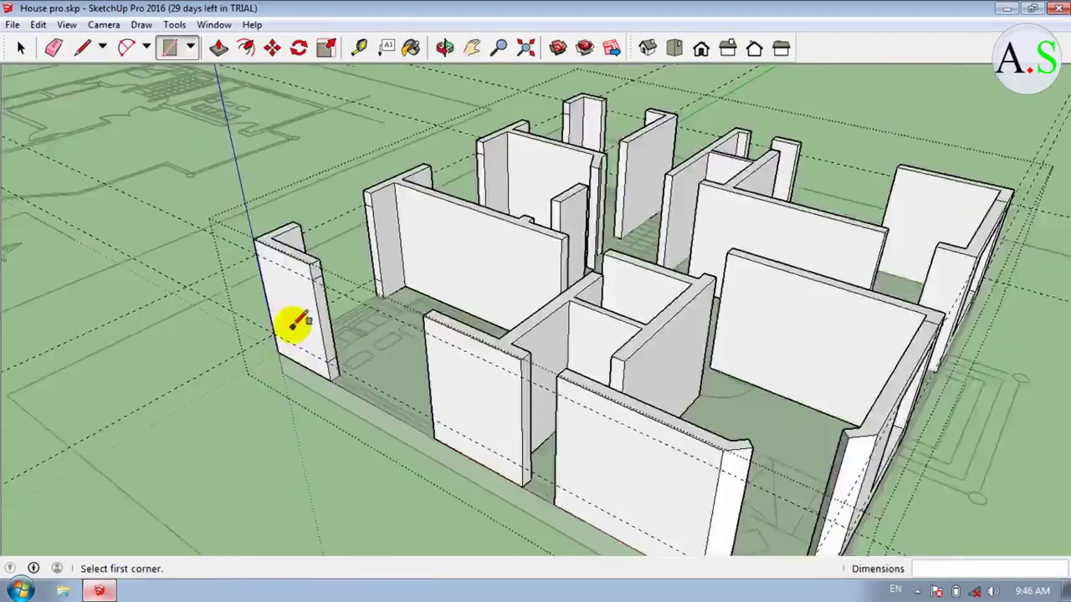
scroll(497, 376, up, 3)
scroll(517, 339, up, 2)
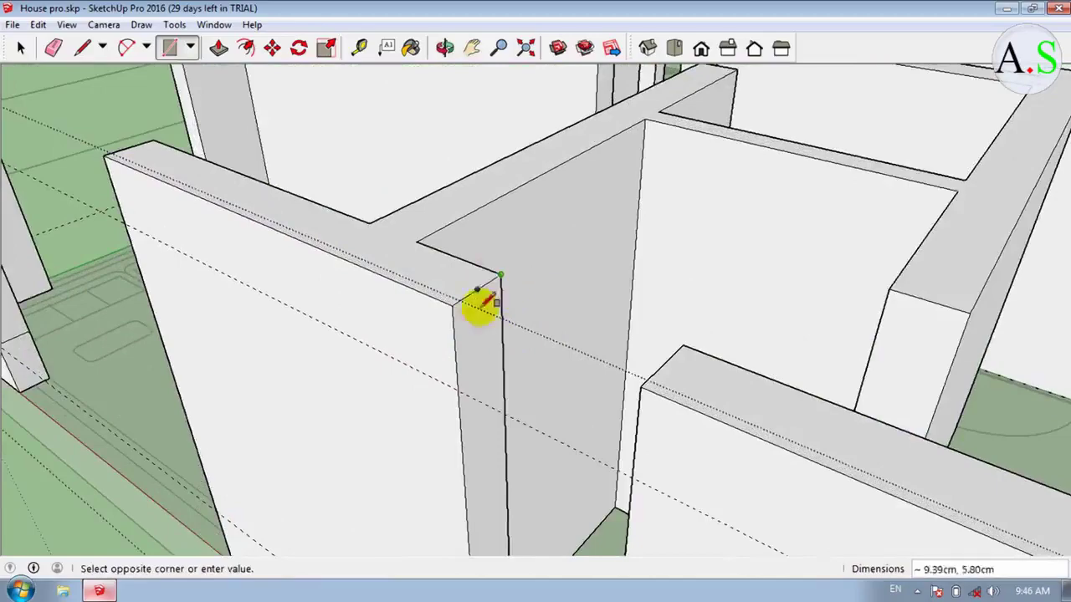
scroll(458, 386, down, 3)
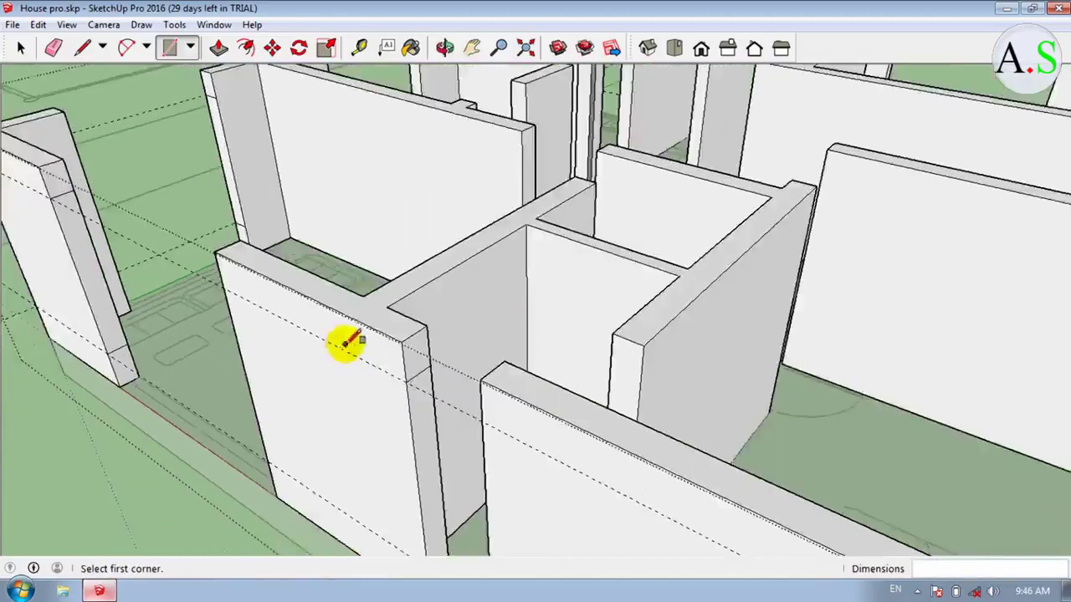
scroll(347, 346, down, 3)
mouse_move(497, 363)
middle_down()
mouse_move(297, 362)
mouse_move(334, 354)
middle_up()
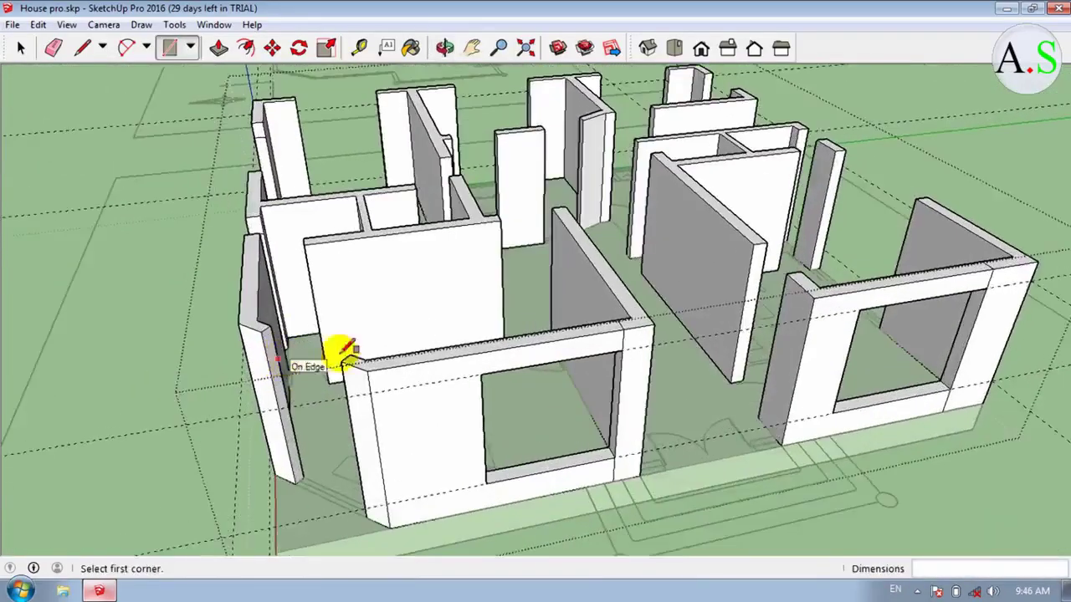
mouse_move(507, 363)
middle_down()
mouse_move(732, 362)
mouse_move(311, 318)
mouse_move(179, 292)
mouse_move(493, 284)
middle_up()
scroll(179, 292, up, 3)
scroll(191, 310, up, 3)
scroll(493, 284, down, 5)
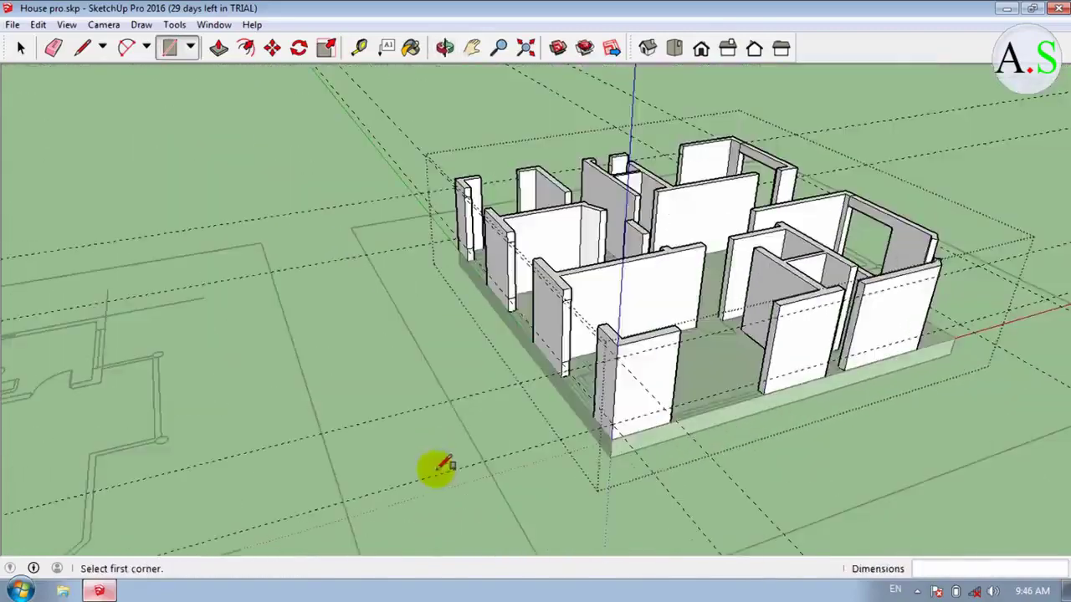
- Extend the wall's end face by 200 cm with Push/Pull
key(p)
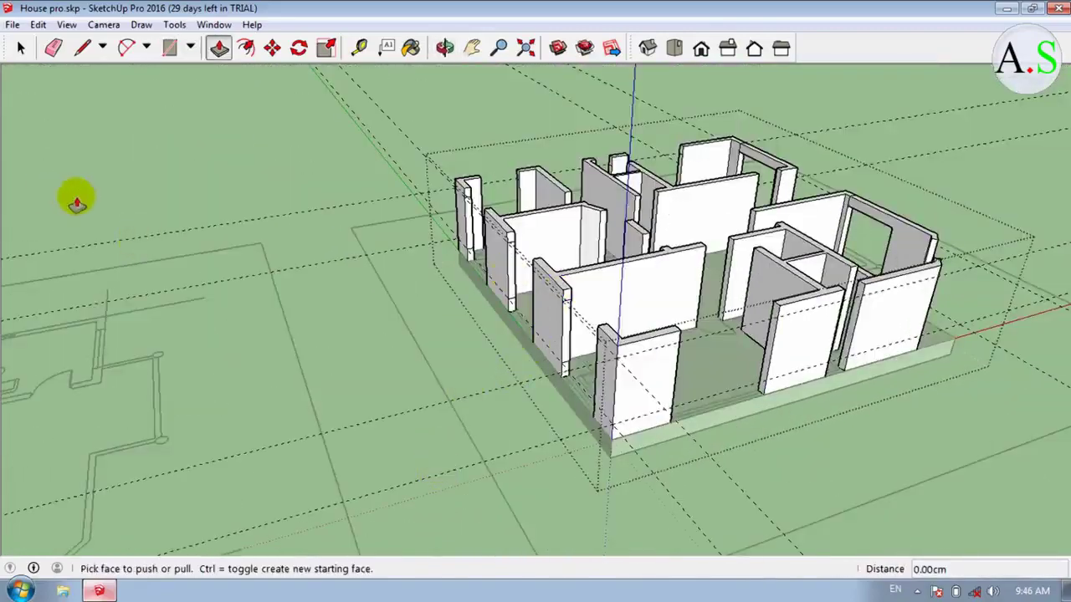
scroll(526, 327, up, 5)
scroll(557, 267, up, 3)
mouse_move(557, 268)
mouse_down()
mouse_move(627, 351)
mouse_move(745, 418)
mouse_up()
text(200)
key(Return)
scroll(708, 411, down, 5)
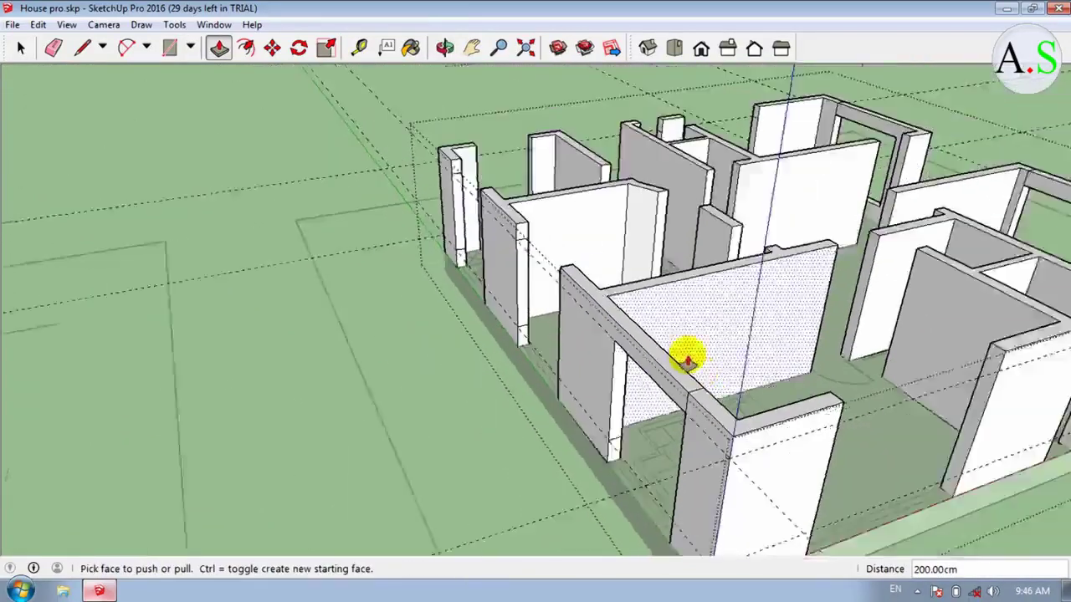
scroll(613, 466, up, 5)
- Extrude the column's base face upward at the doorway
mouse_move(625, 408)
mouse_down()
mouse_move(789, 497)
mouse_move(813, 259)
mouse_move(835, 241)
mouse_up()
scroll(834, 241, down, 3)
mouse_move(748, 242)
middle_down()
mouse_move(681, 337)
mouse_move(688, 323)
middle_up()
scroll(669, 309, down, 2)
middle_drag(945, 410, 882, 410)
scroll(627, 382, up, 3)
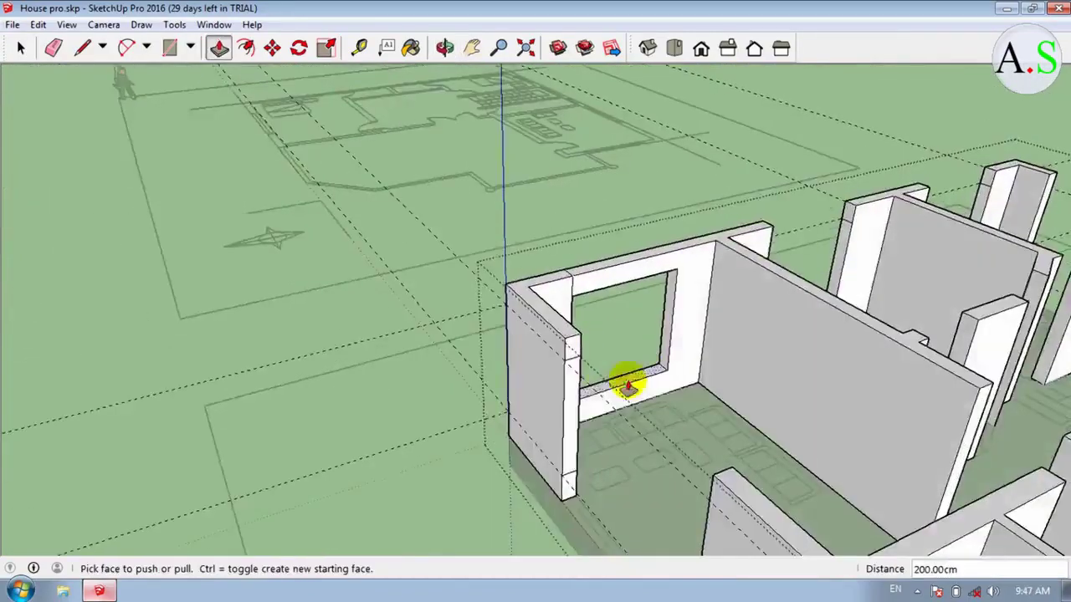
scroll(585, 394, up, 2)
scroll(577, 377, up, 2)
- Extrude the wall-end face 300 cm into a lintel beam over the opening
click(533, 291)
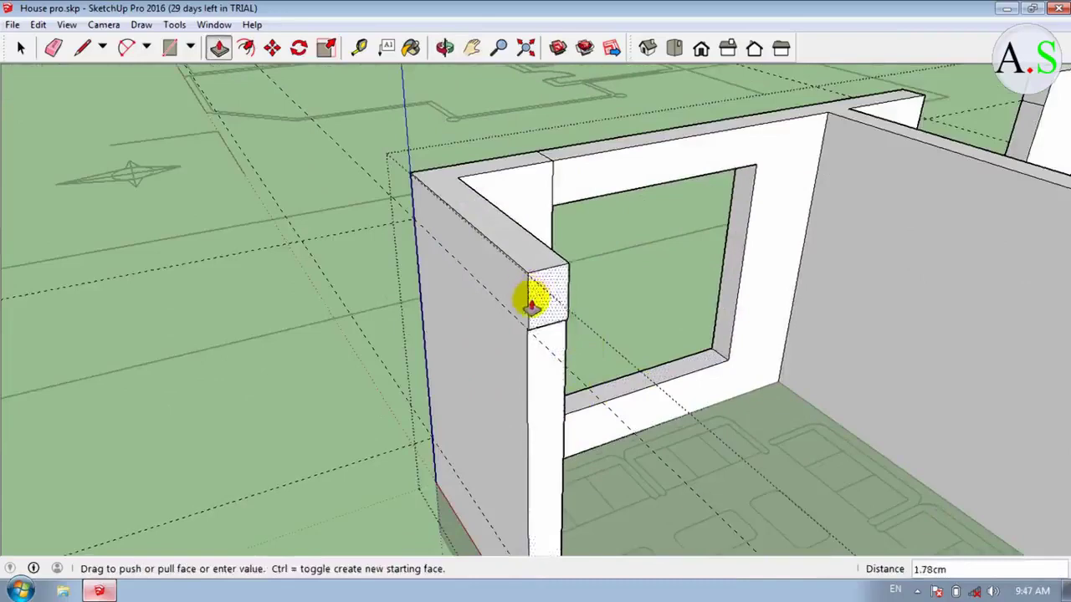
scroll(536, 368, down, 2)
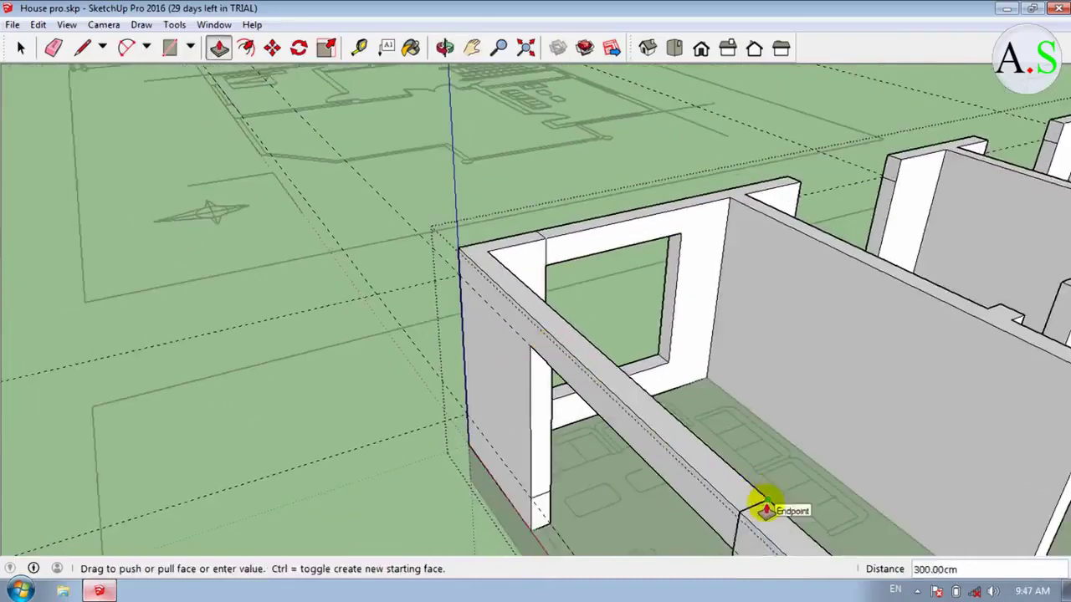
scroll(727, 456, down, 3)
scroll(591, 478, up, 3)
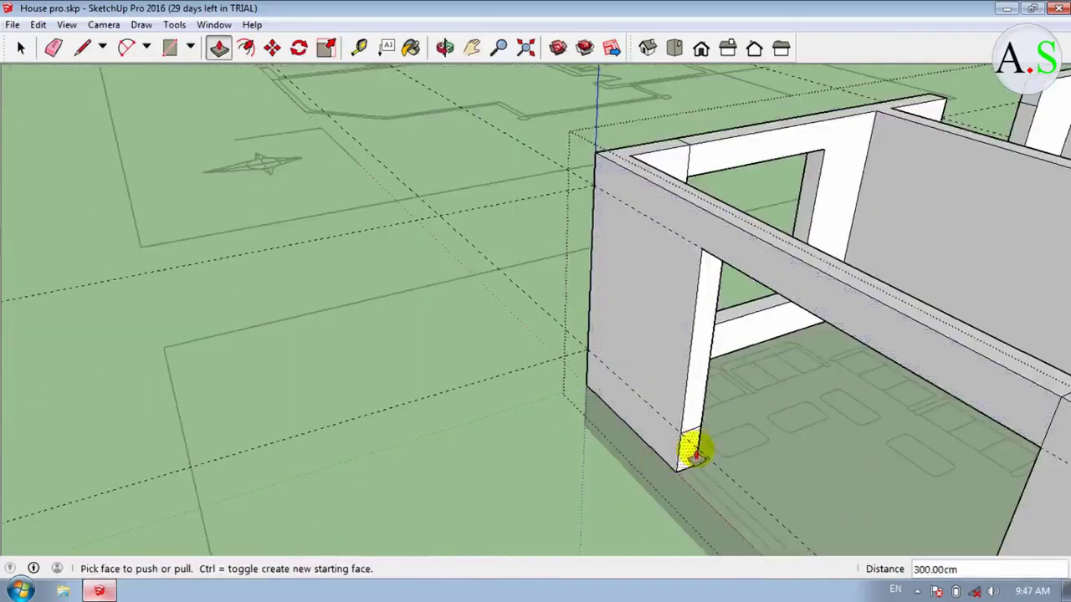
click(696, 452)
scroll(784, 528, down, 2)
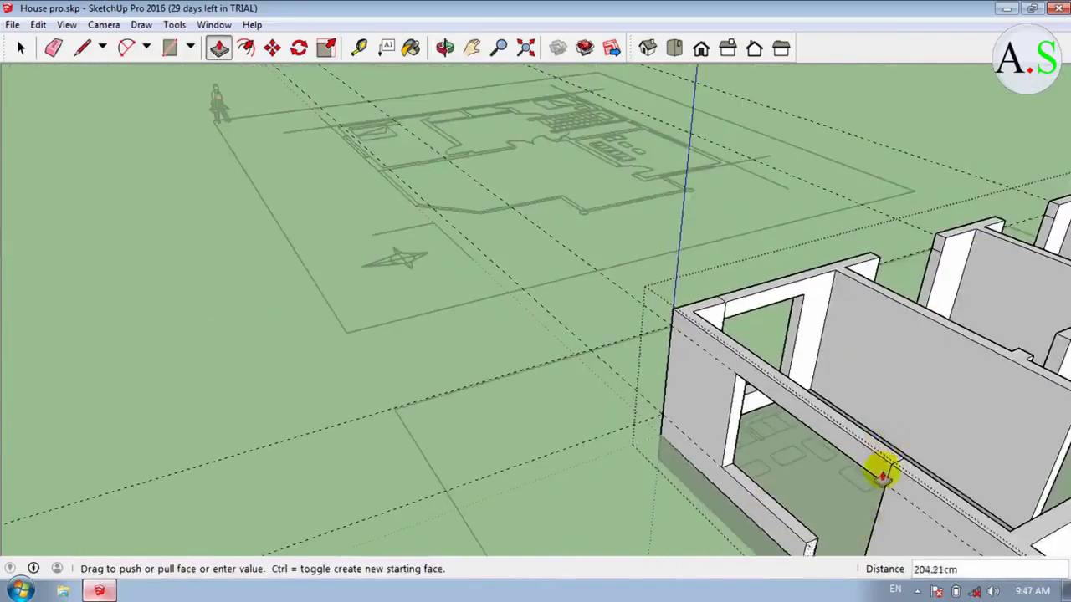
text(300)
key(Return)
scroll(825, 461, down, 3)
scroll(894, 481, up, 3)
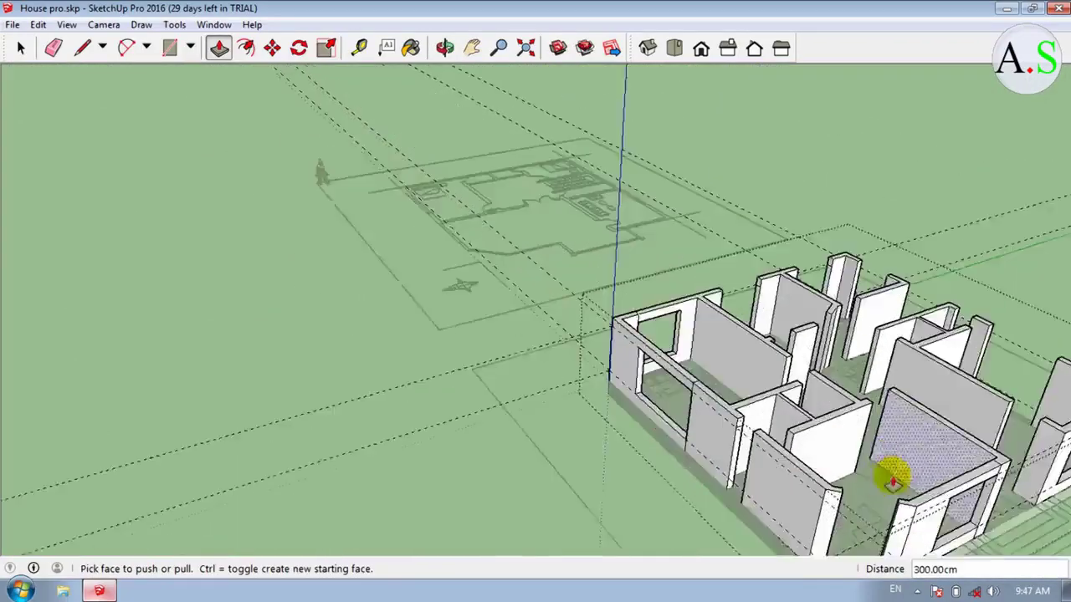
scroll(837, 518, up, 2)
scroll(711, 401, up, 2)
- Raise the door jamb's top face up to meet the lintel
click(599, 272)
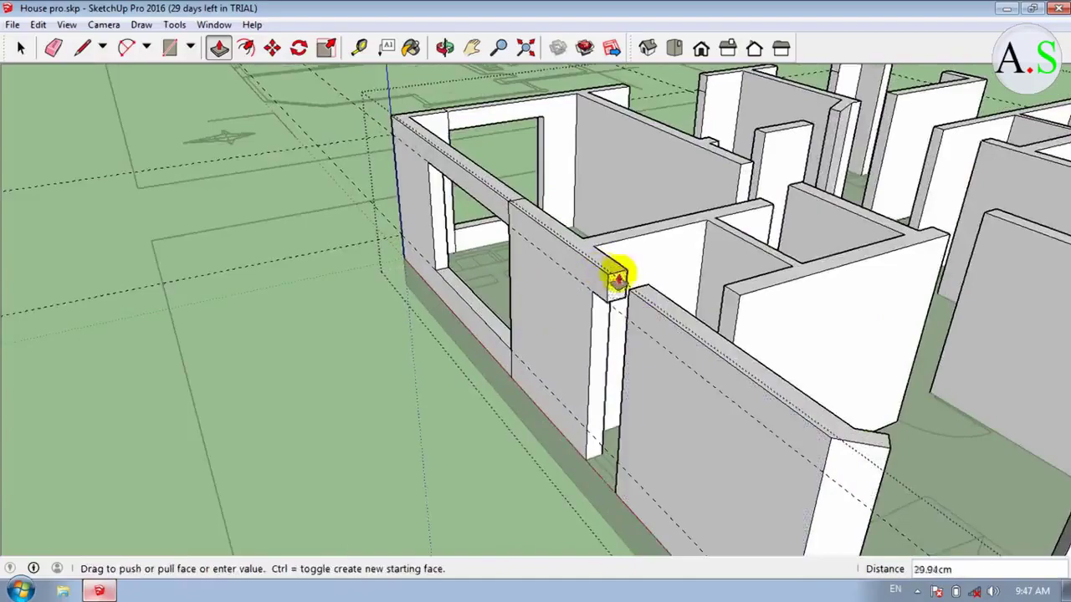
click(648, 287)
scroll(646, 285, down, 3)
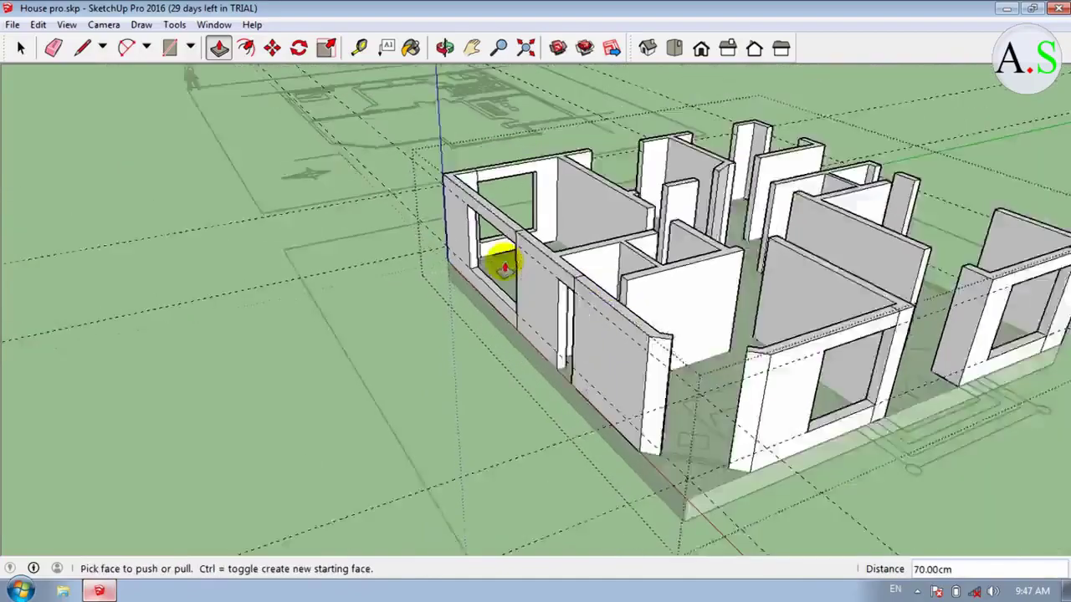
scroll(502, 257, down, 2)
mouse_move(573, 298)
middle_down()
mouse_move(694, 342)
mouse_move(583, 342)
mouse_move(729, 411)
mouse_move(736, 394)
middle_up()
scroll(732, 418, up, 2)
scroll(729, 444, up, 2)
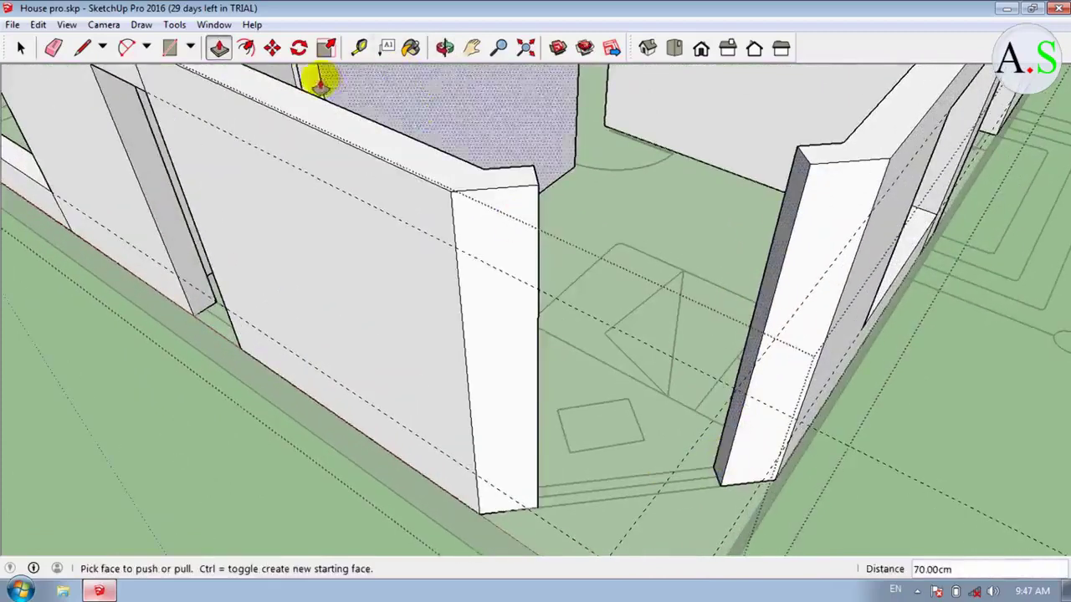
key(t)
scroll(772, 535, up, 2)
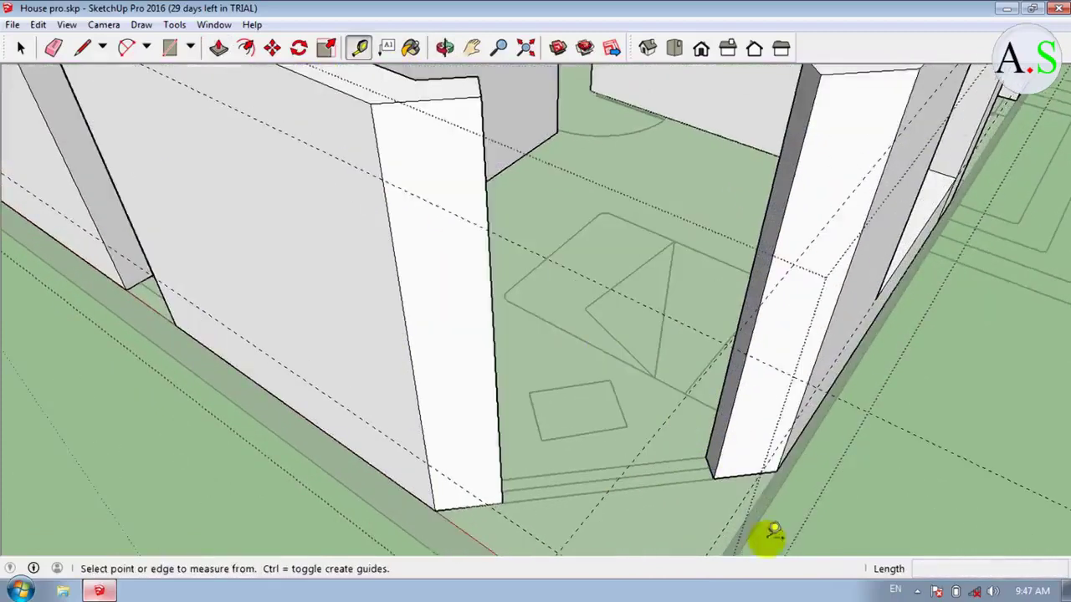
- Measure from the wall's bottom edge with the Tape Measure
click(724, 474)
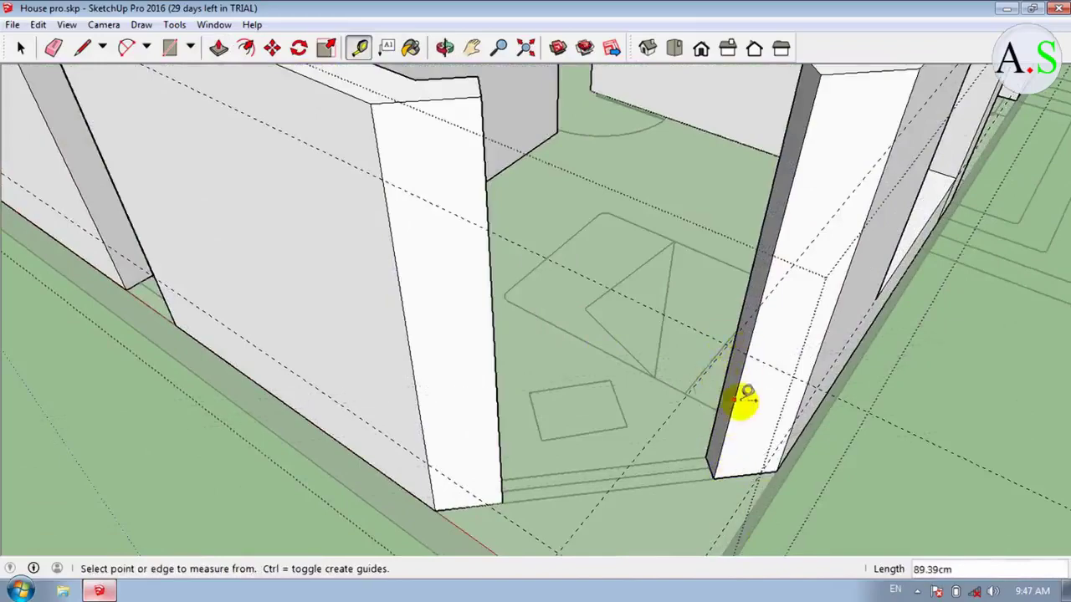
scroll(745, 401, down, 3)
scroll(494, 196, down, 2)
scroll(748, 256, down, 2)
scroll(408, 210, up, 3)
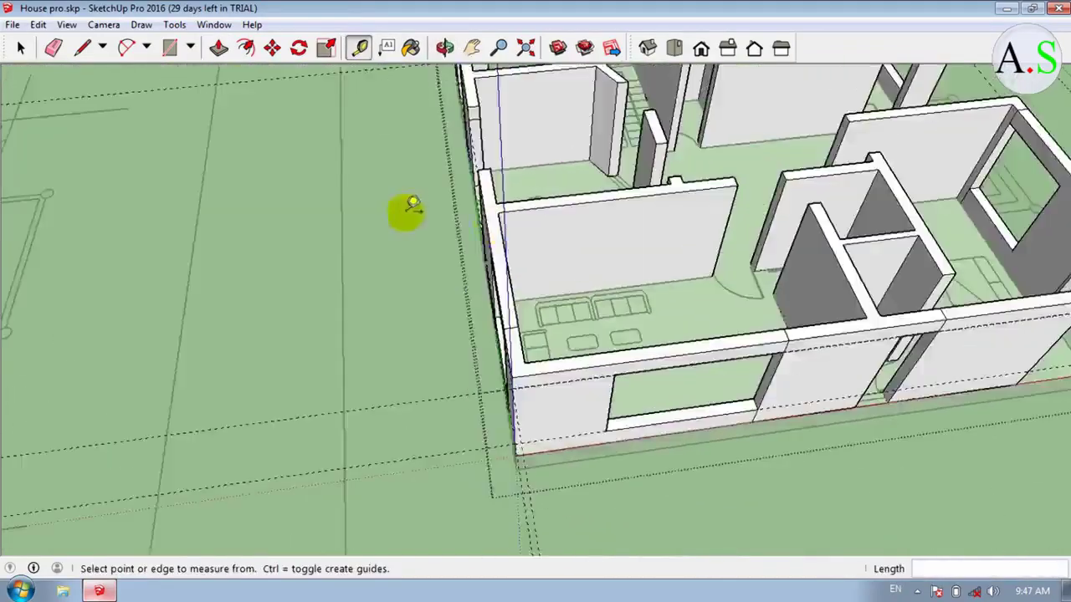
middle_drag(407, 209, 669, 173)
scroll(502, 132, up, 3)
- Extend a wall end face 200 cm and its base face along to the doorway
key(p)
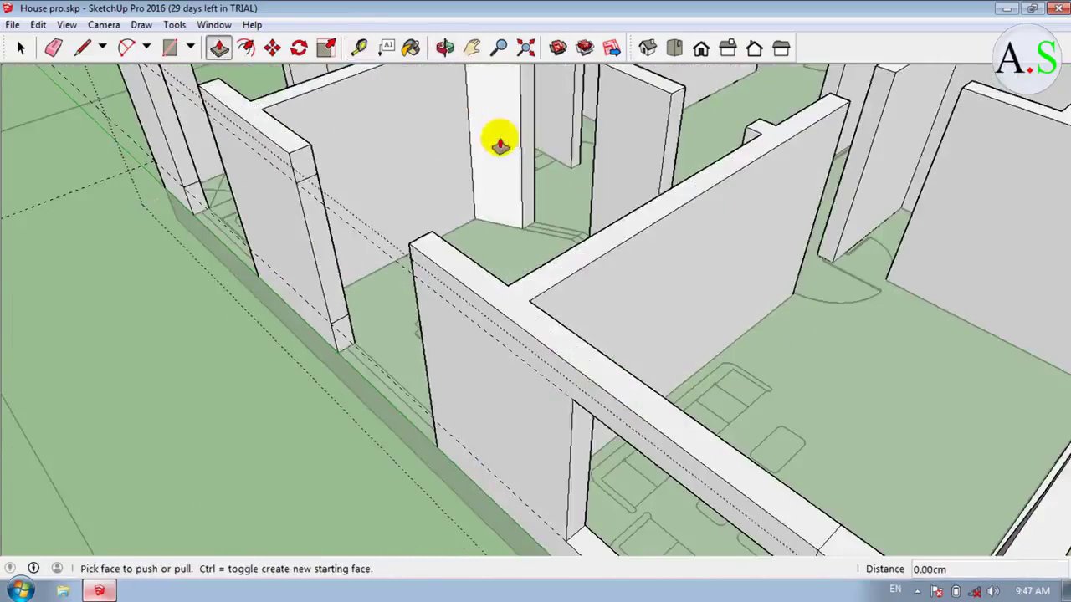
scroll(318, 167, up, 2)
scroll(287, 139, up, 2)
mouse_move(287, 139)
mouse_down()
mouse_move(556, 315)
mouse_move(604, 318)
mouse_up()
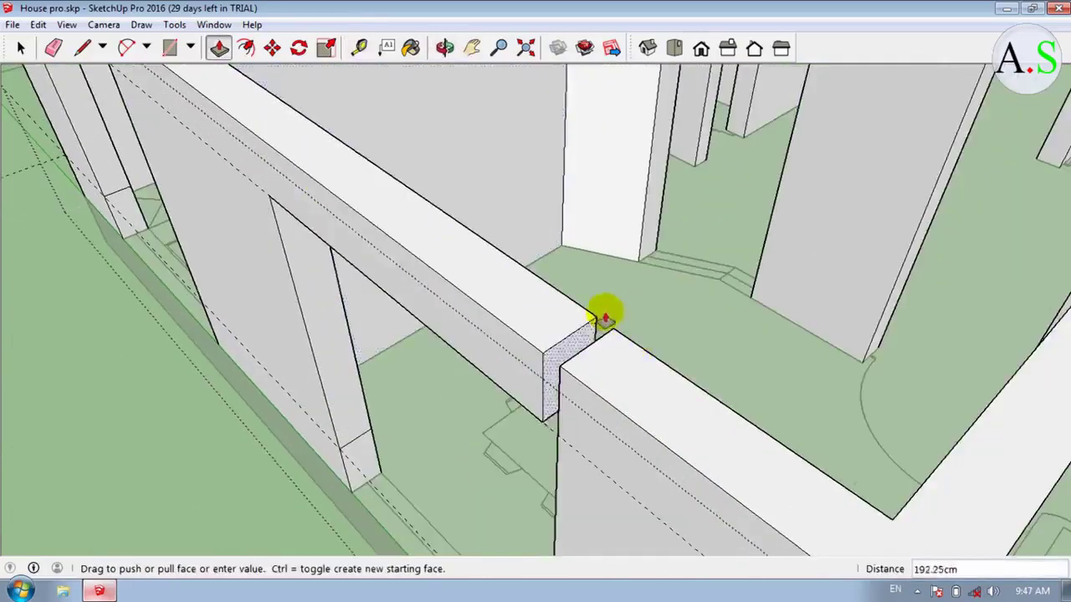
click(613, 329)
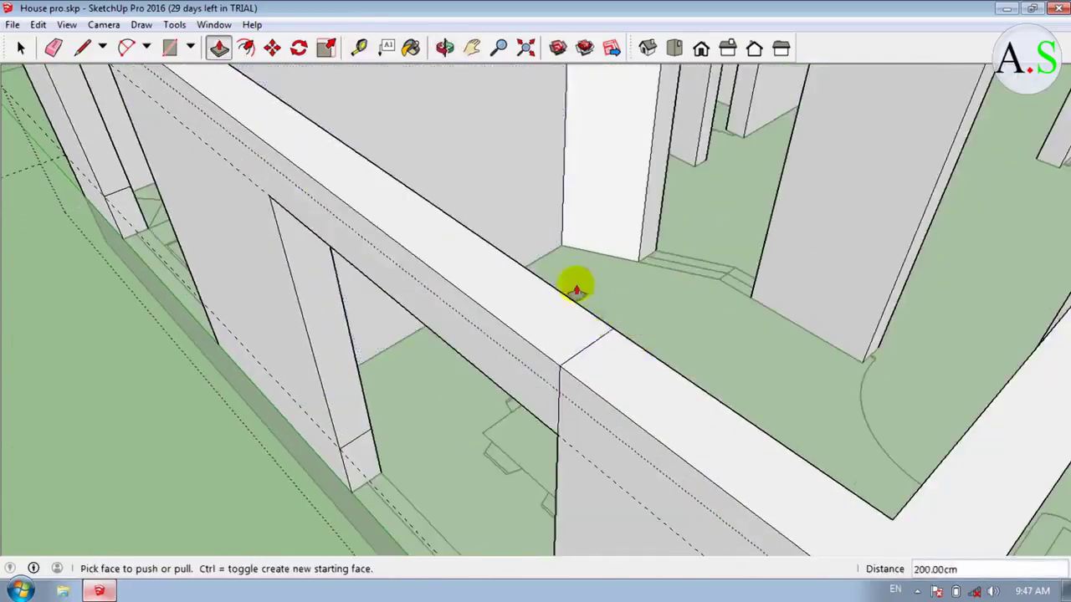
scroll(535, 343, down, 4)
scroll(469, 335, up, 4)
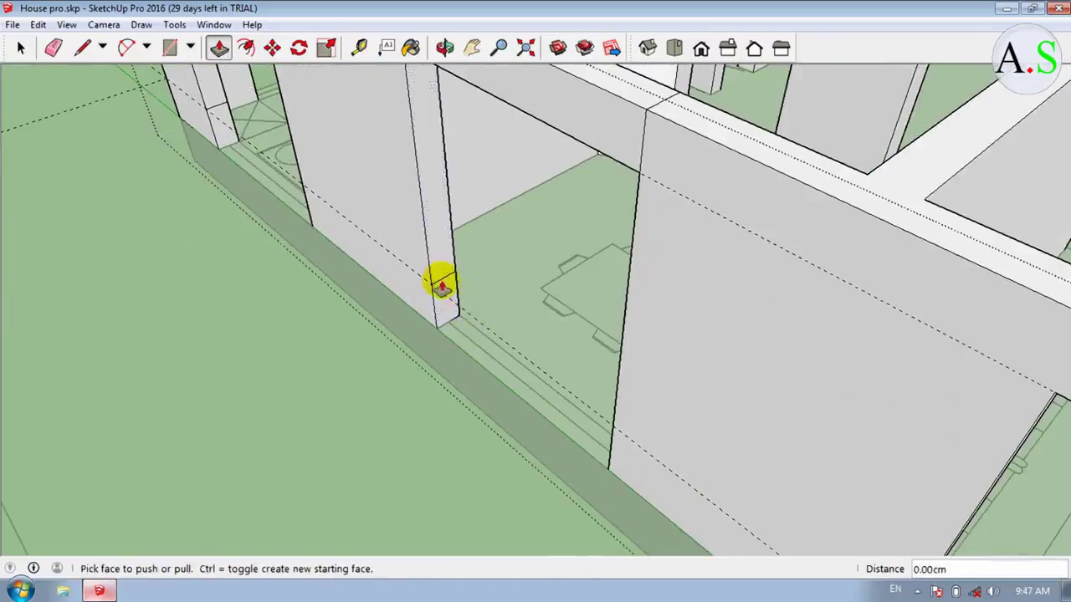
drag(453, 309, 605, 462)
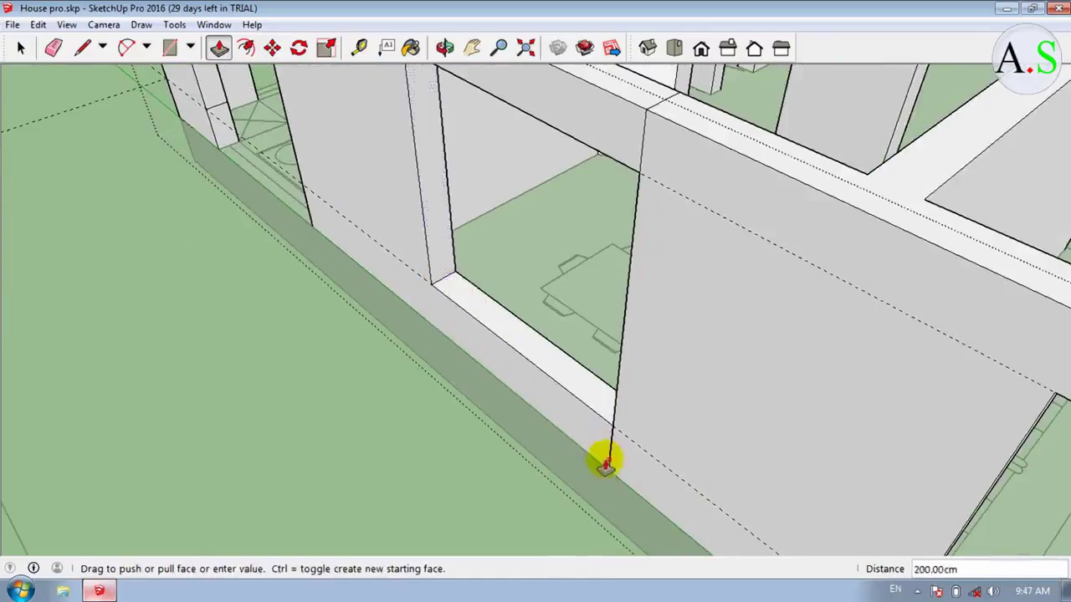
click(607, 473)
- Extrude the pillar's top face into a lintel and the window sill face downward
scroll(358, 232, down, 3)
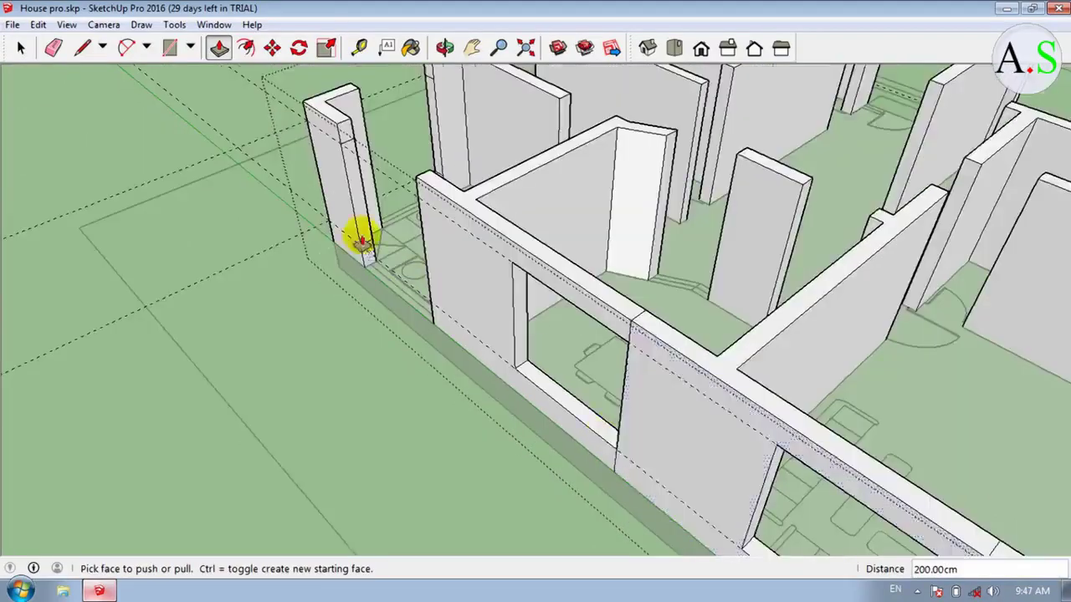
scroll(385, 205, up, 4)
scroll(385, 205, down, 3)
scroll(351, 131, up, 2)
drag(352, 131, 498, 255)
scroll(426, 296, down, 3)
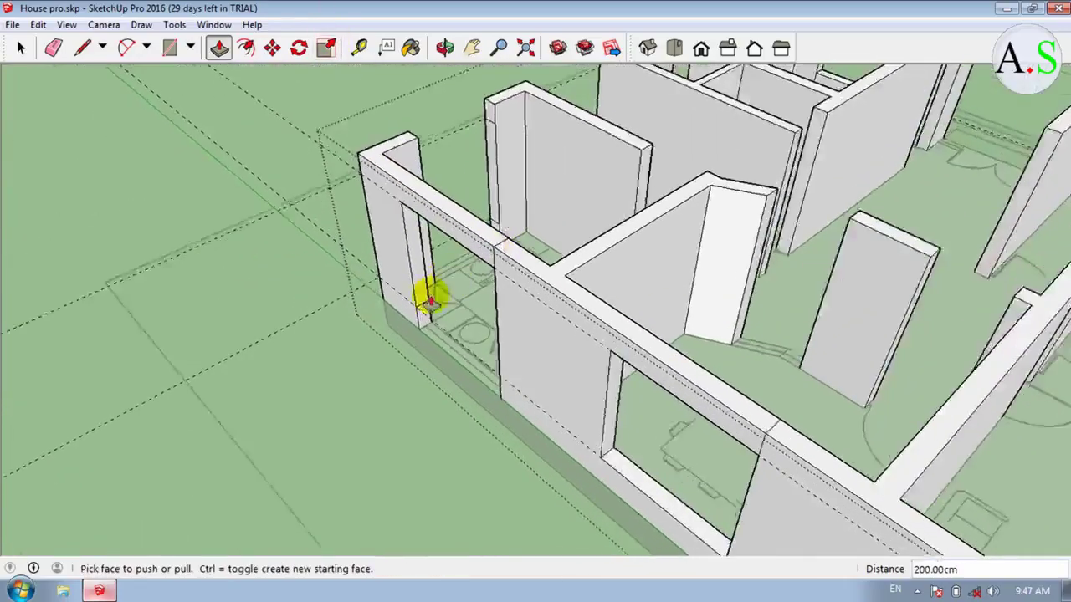
scroll(414, 312, up, 5)
mouse_move(413, 313)
mouse_down()
mouse_move(490, 446)
mouse_move(593, 519)
mouse_up()
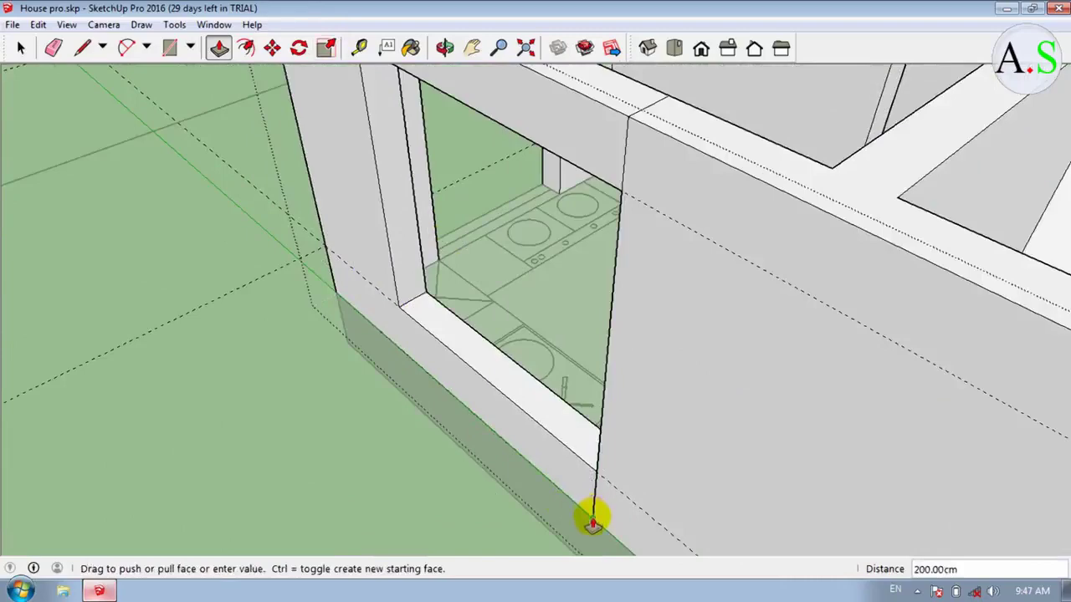
click(592, 523)
- Push the wall's top face by 150 cm
scroll(612, 455, down, 2)
mouse_move(611, 454)
middle_down()
mouse_move(550, 301)
mouse_move(781, 303)
middle_up()
scroll(452, 241, up, 2)
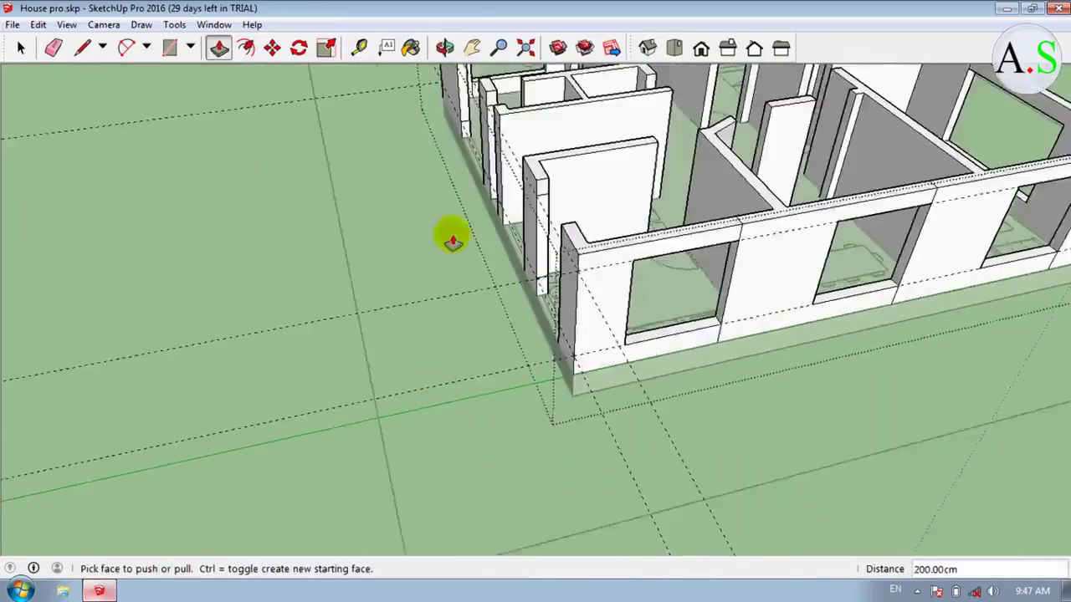
scroll(452, 241, up, 3)
mouse_move(552, 162)
mouse_down()
mouse_move(581, 208)
mouse_move(643, 253)
mouse_up()
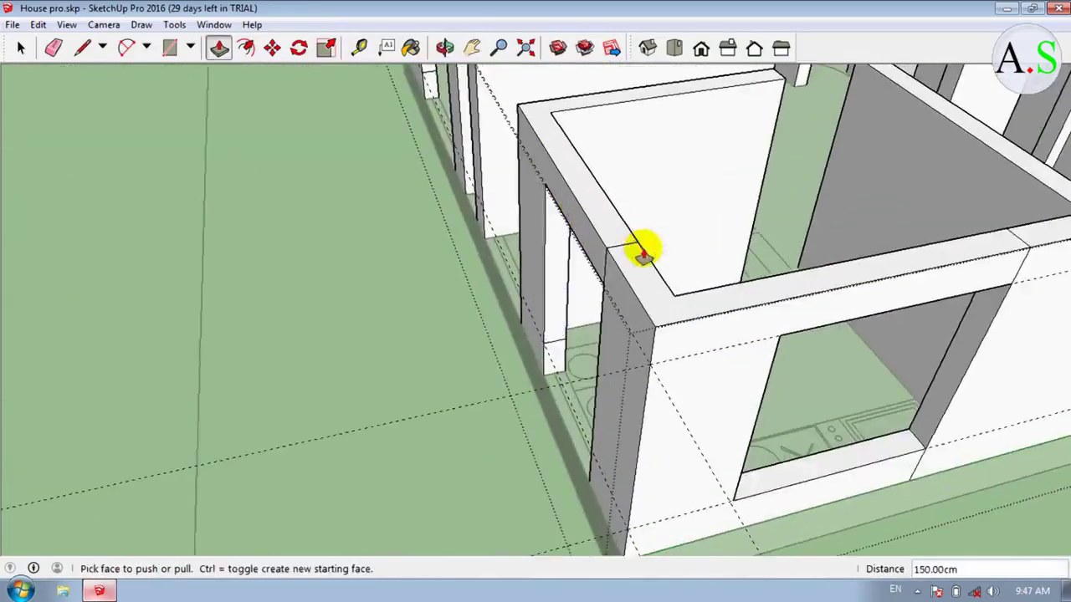
middle_drag(642, 253, 638, 296)
scroll(674, 377, up, 3)
scroll(674, 378, up, 2)
- Extrude the sill's end face and extend the pillar's side face to the wall as a lintel
mouse_move(580, 320)
mouse_down()
mouse_move(703, 467)
mouse_move(745, 490)
mouse_up()
scroll(497, 287, down, 3)
scroll(717, 502, down, 3)
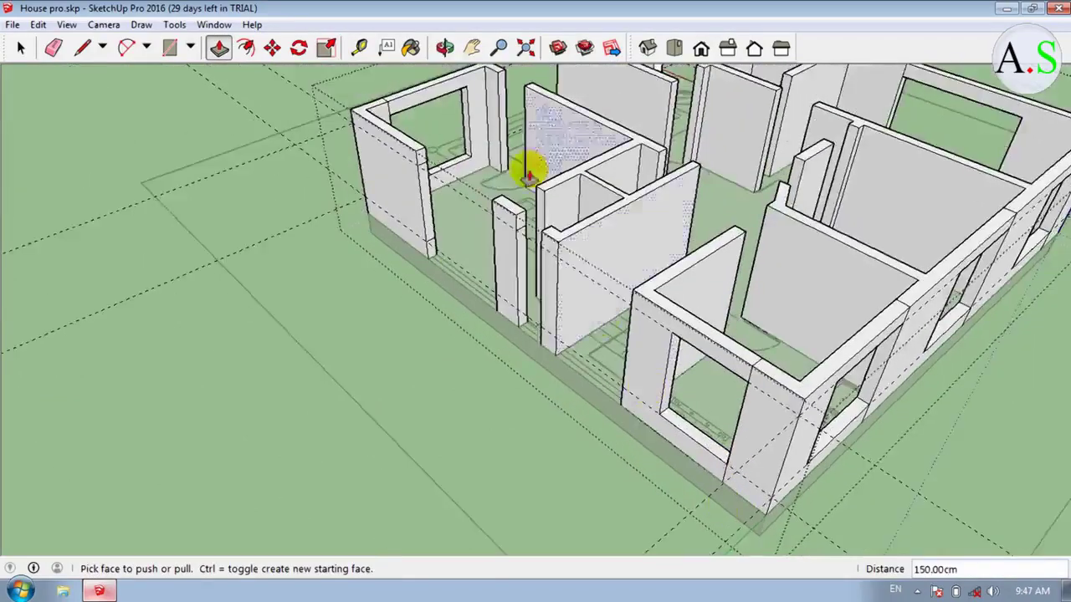
scroll(529, 173, up, 2)
scroll(523, 256, up, 2)
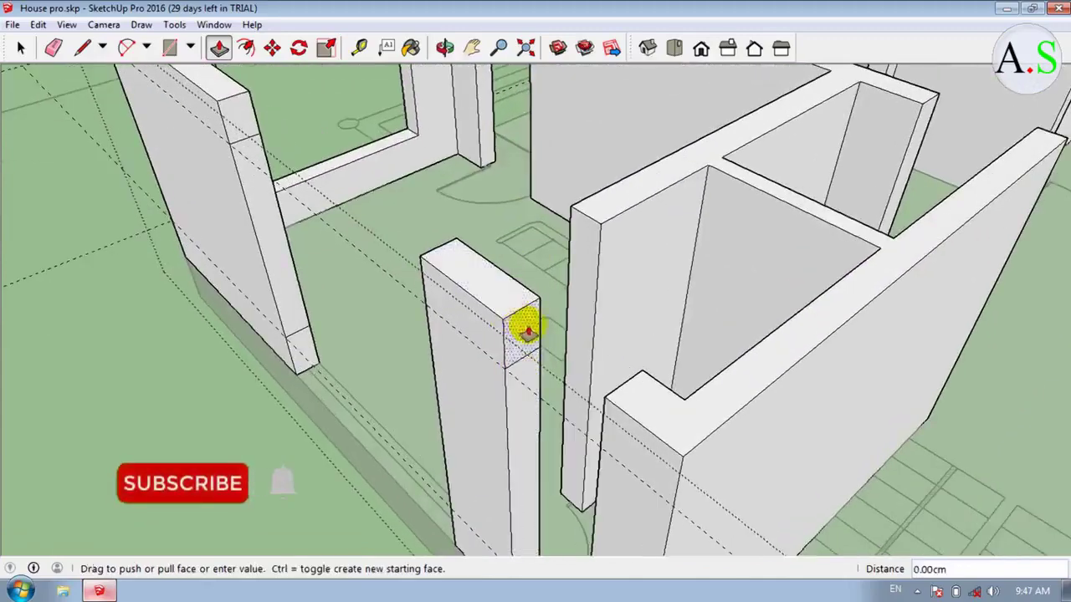
drag(527, 333, 641, 374)
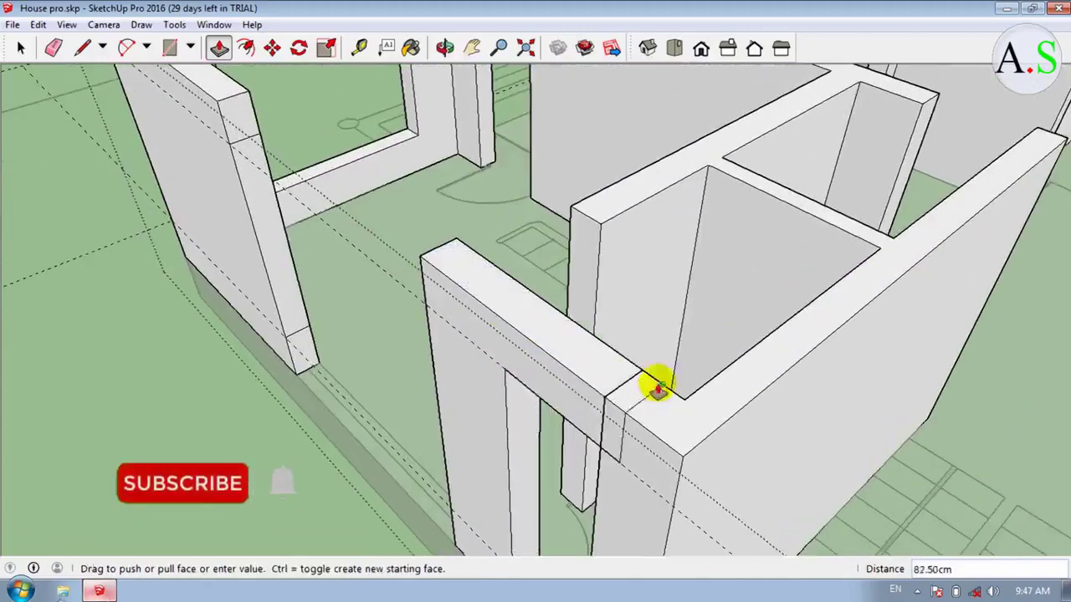
mouse_move(640, 385)
middle_down()
mouse_move(629, 347)
mouse_move(378, 227)
middle_up()
scroll(401, 224, up, 2)
- Stretch another wall end face into a long lintel and extend the wall stub's base to 250 cm
mouse_move(419, 222)
mouse_down()
mouse_move(581, 316)
mouse_move(773, 342)
mouse_up()
middle_drag(773, 342, 686, 416)
scroll(586, 410, up, 2)
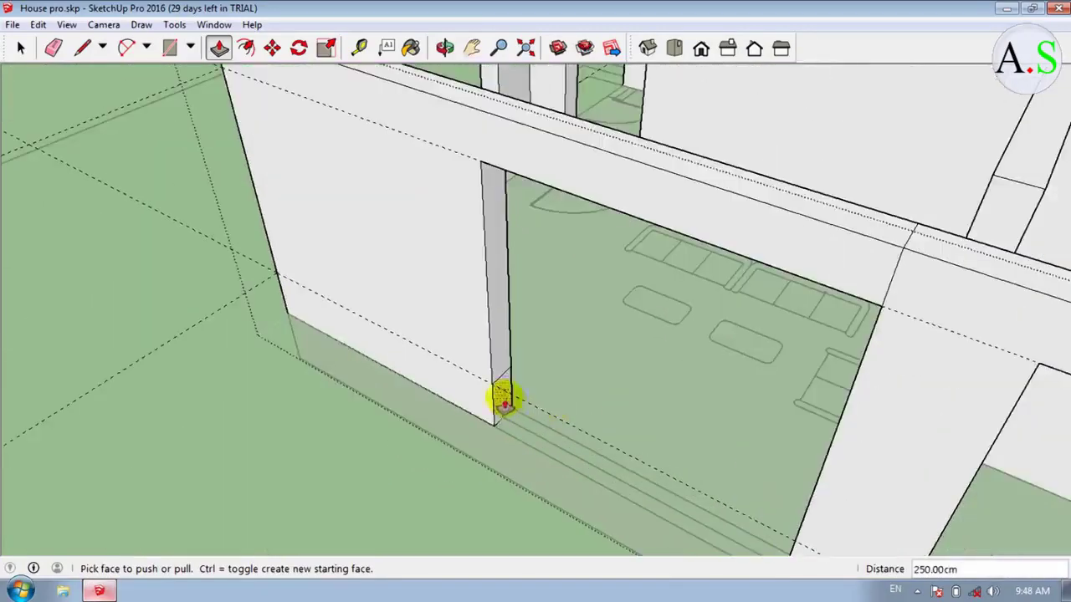
drag(502, 399, 593, 411)
scroll(577, 377, down, 2)
drag(566, 340, 649, 437)
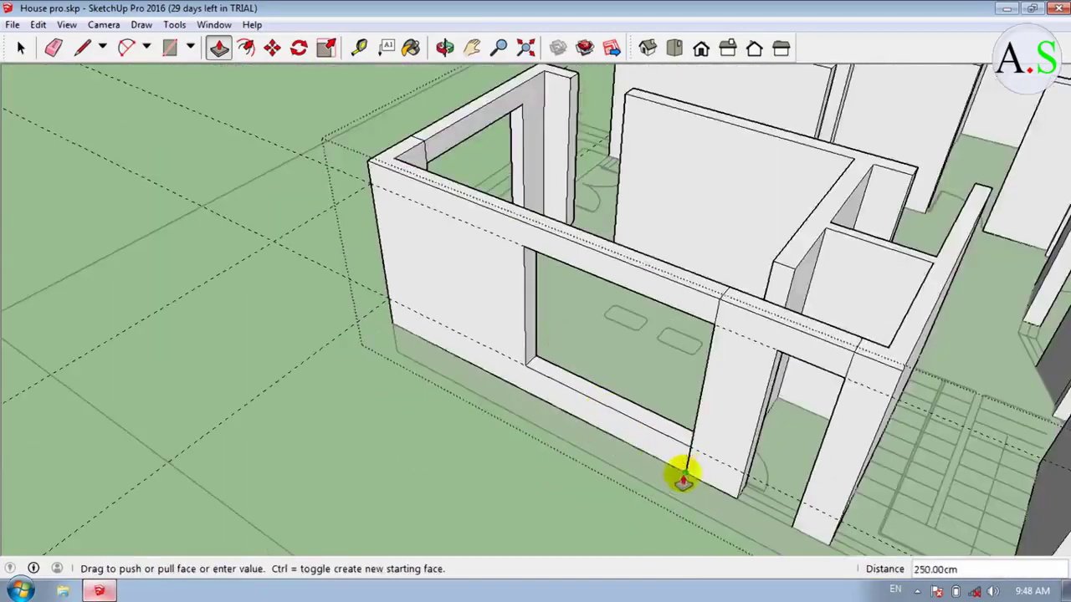
drag(683, 479, 685, 473)
scroll(662, 437, down, 2)
- Orbit to an angled overhead view to check the 250 cm walls
mouse_move(662, 438)
middle_down()
mouse_move(635, 310)
mouse_move(709, 280)
middle_up()
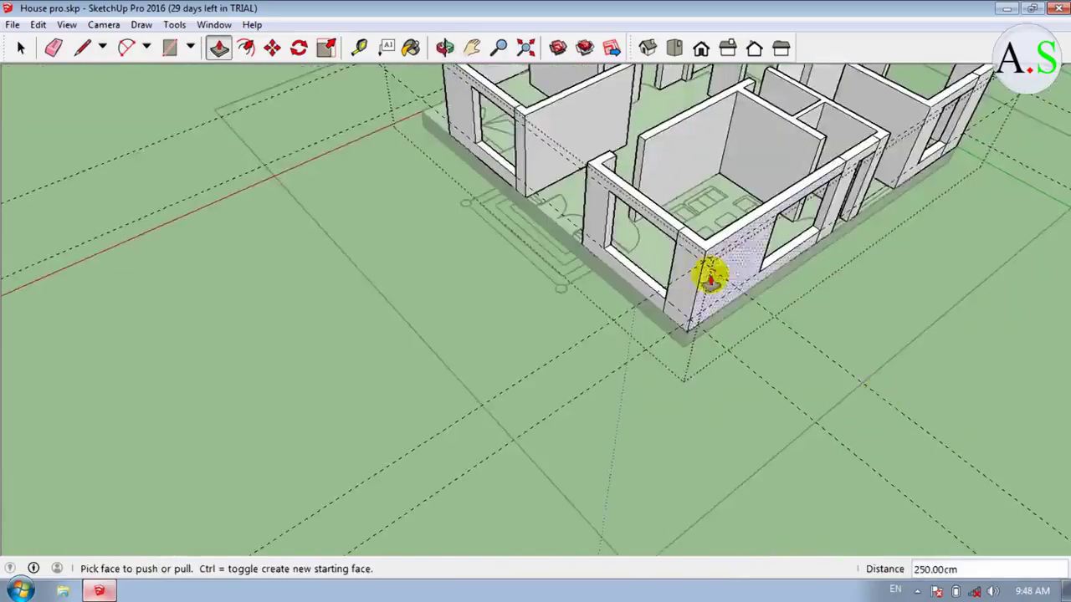
scroll(709, 281, down, 3)
middle_drag(547, 223, 760, 173)
middle_drag(610, 120, 680, 163)
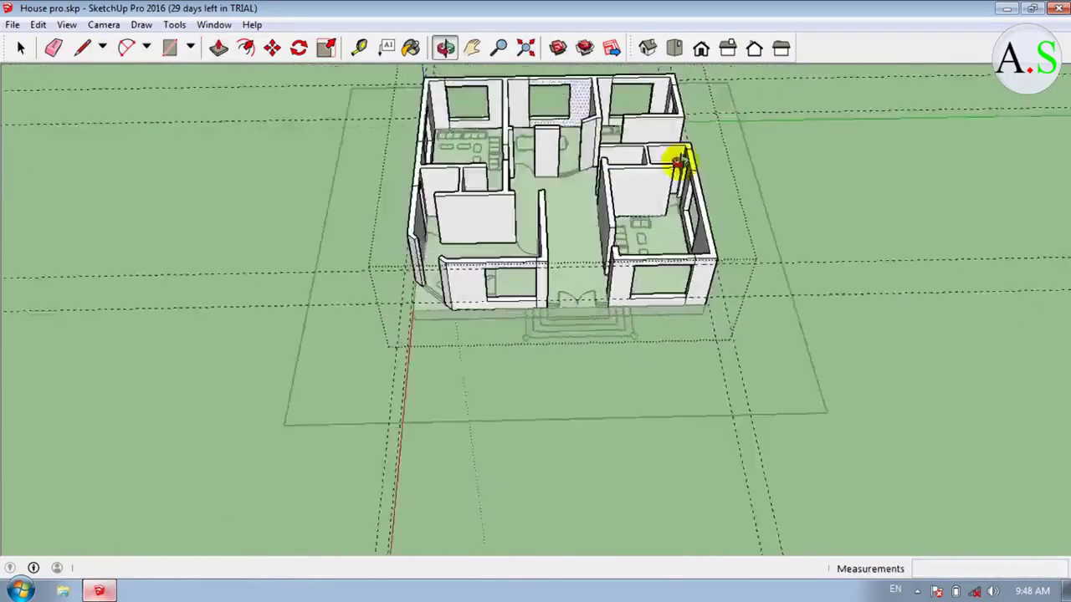
scroll(509, 158, down, 2)
scroll(569, 220, up, 4)
middle_drag(569, 220, 669, 196)
scroll(695, 264, down, 2)
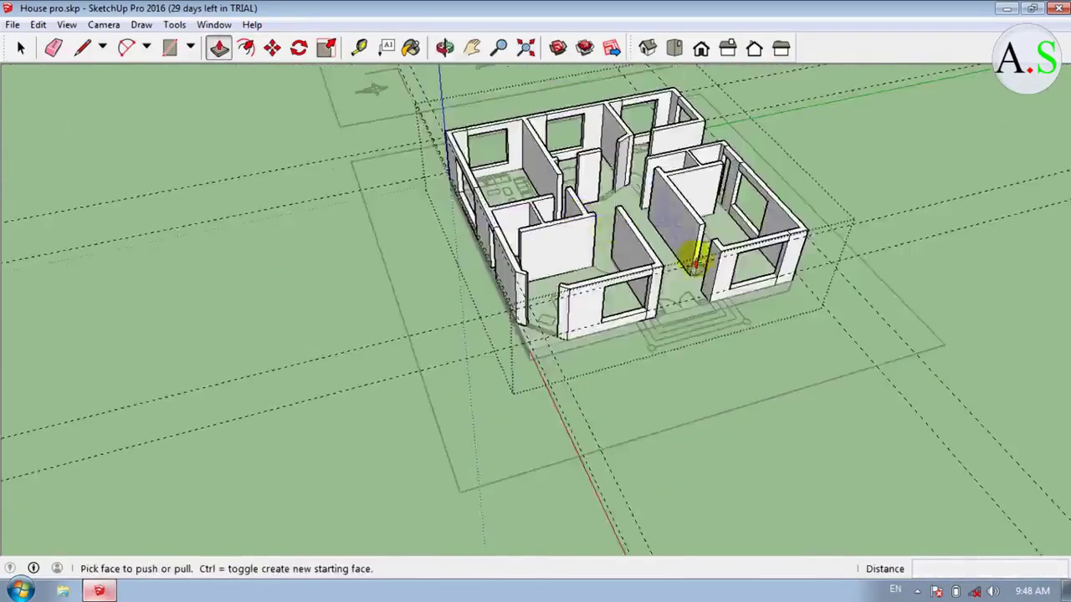
scroll(616, 311, up, 2)
scroll(578, 215, up, 1)
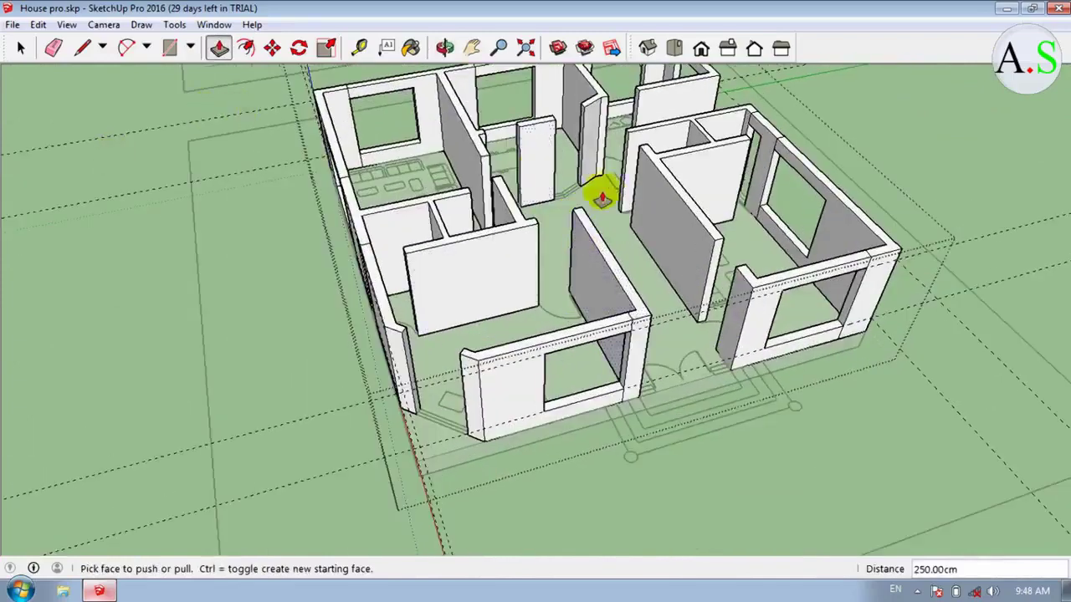
scroll(602, 195, down, 2)
scroll(597, 204, down, 1)
key(space)
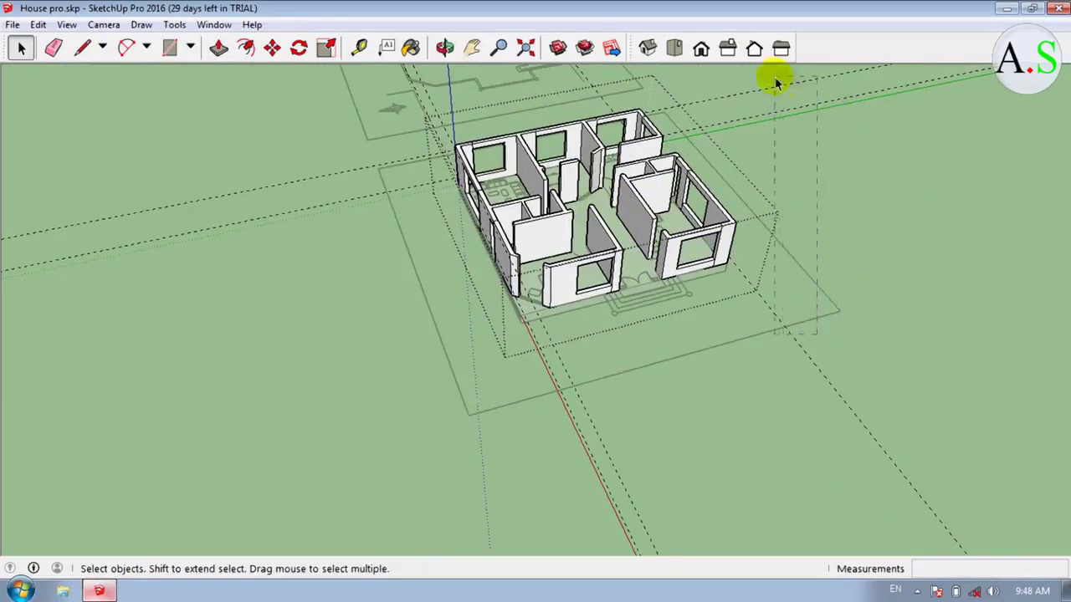
click(962, 329)
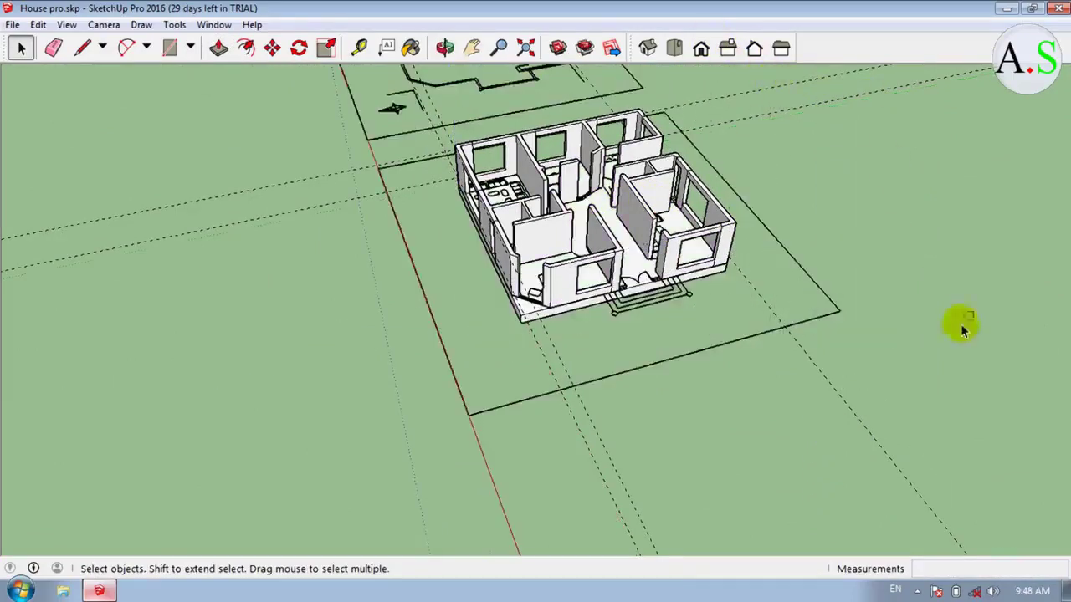
middle_drag(911, 502, 298, 386)
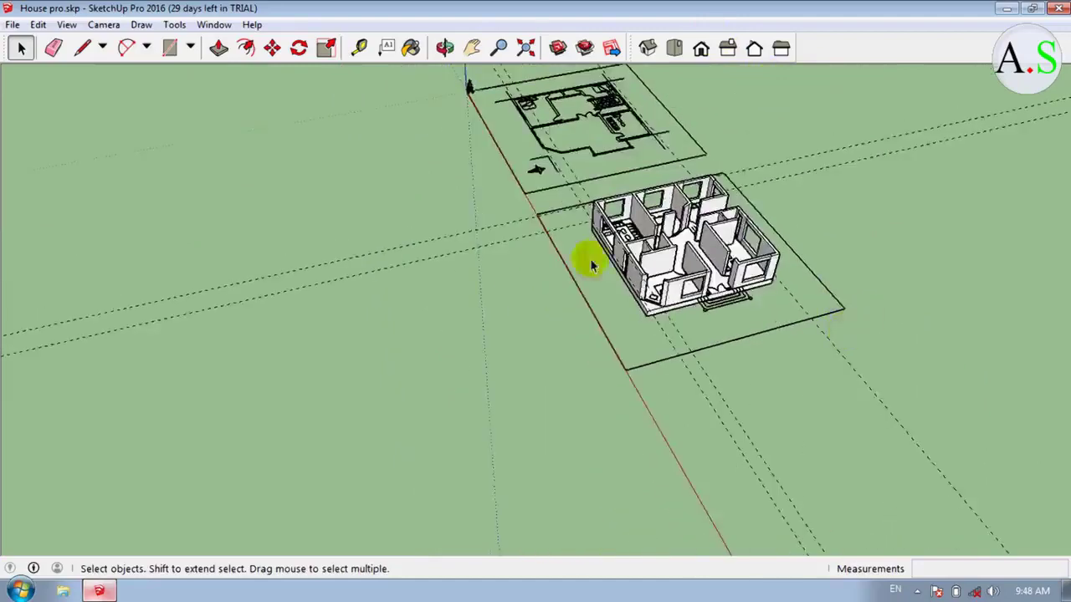
middle_drag(403, 352, 516, 356)
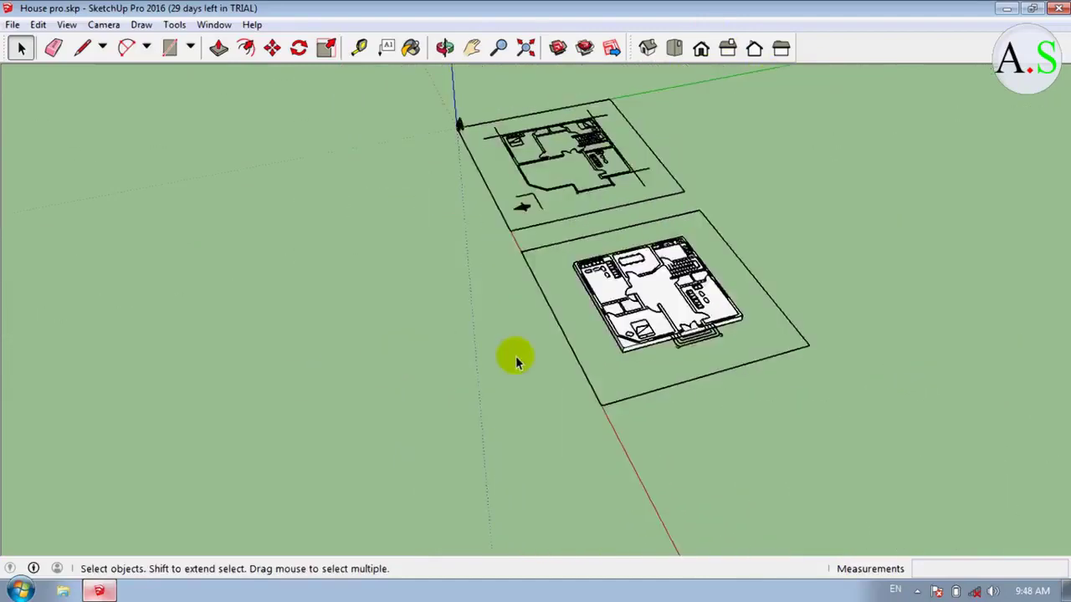
scroll(574, 256, up, 3)
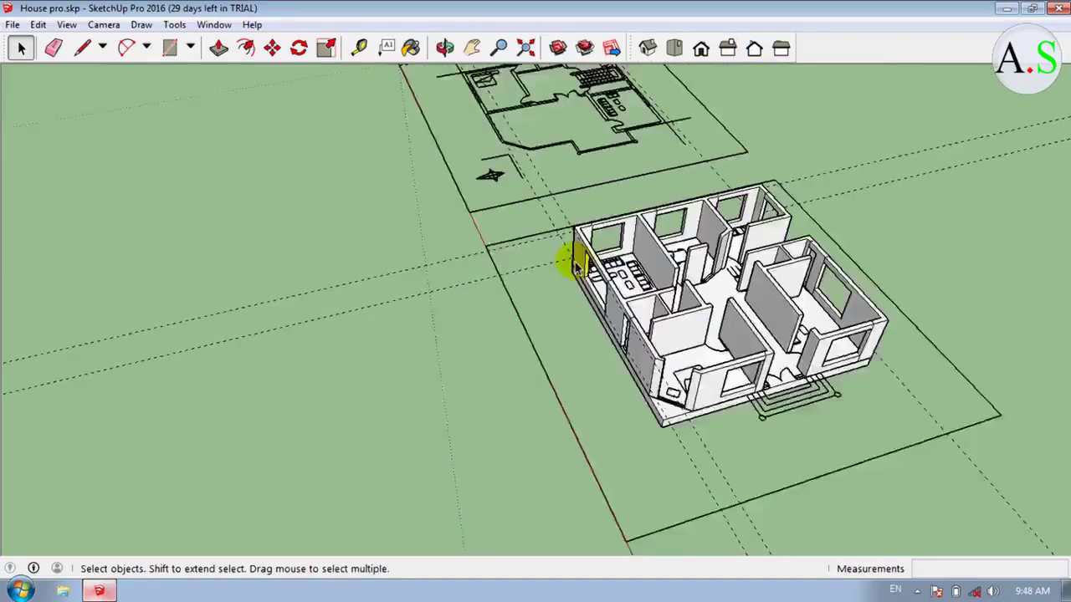
scroll(578, 303, up, 3)
mouse_move(578, 304)
middle_down()
mouse_move(748, 280)
mouse_move(427, 259)
middle_up()
scroll(427, 259, up, 2)
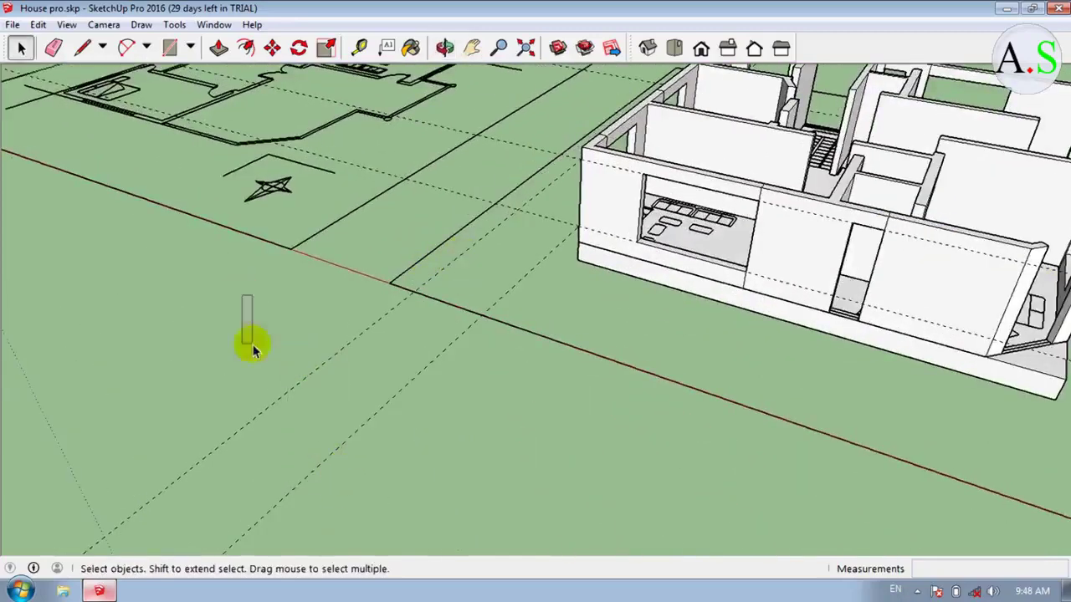
key(ctrl+a)
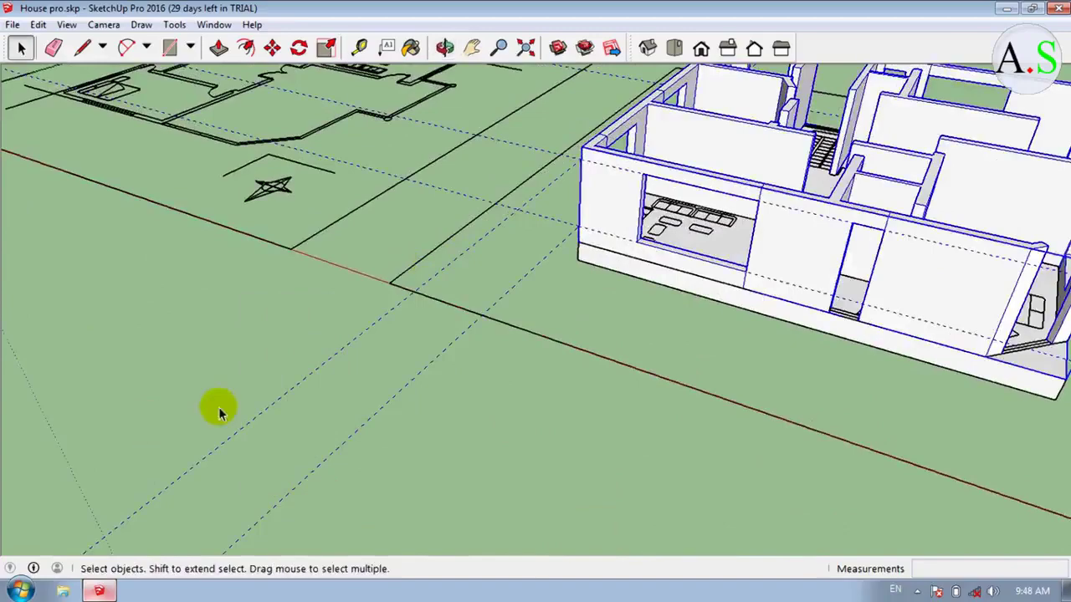
key(Delete)
key(ctrl+z)
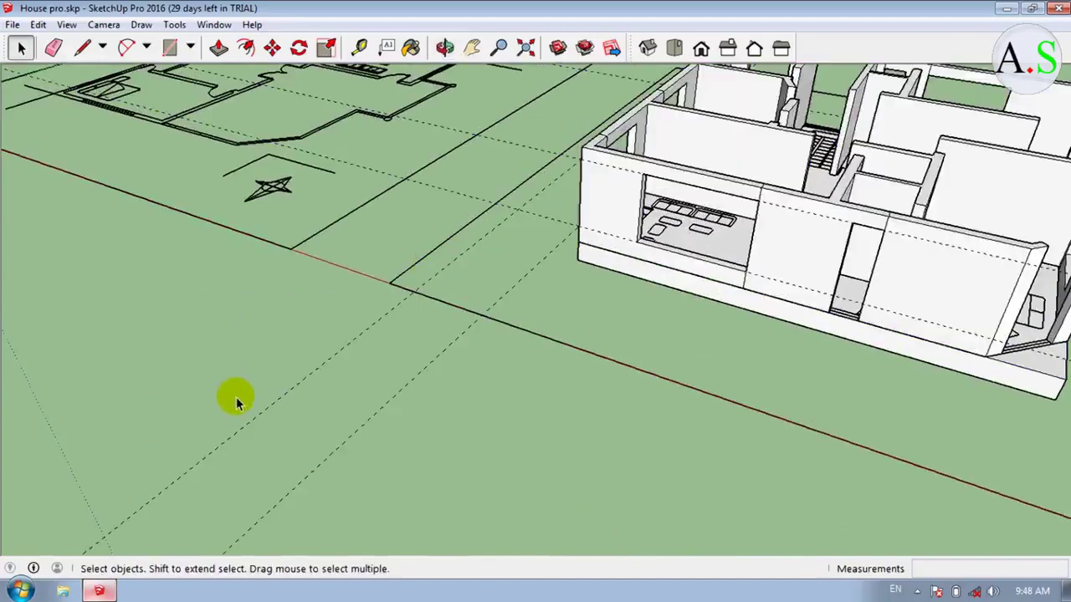
mouse_move(313, 352)
middle_down()
mouse_move(485, 210)
mouse_move(603, 205)
mouse_move(490, 196)
middle_up()
scroll(492, 184, up, 5)
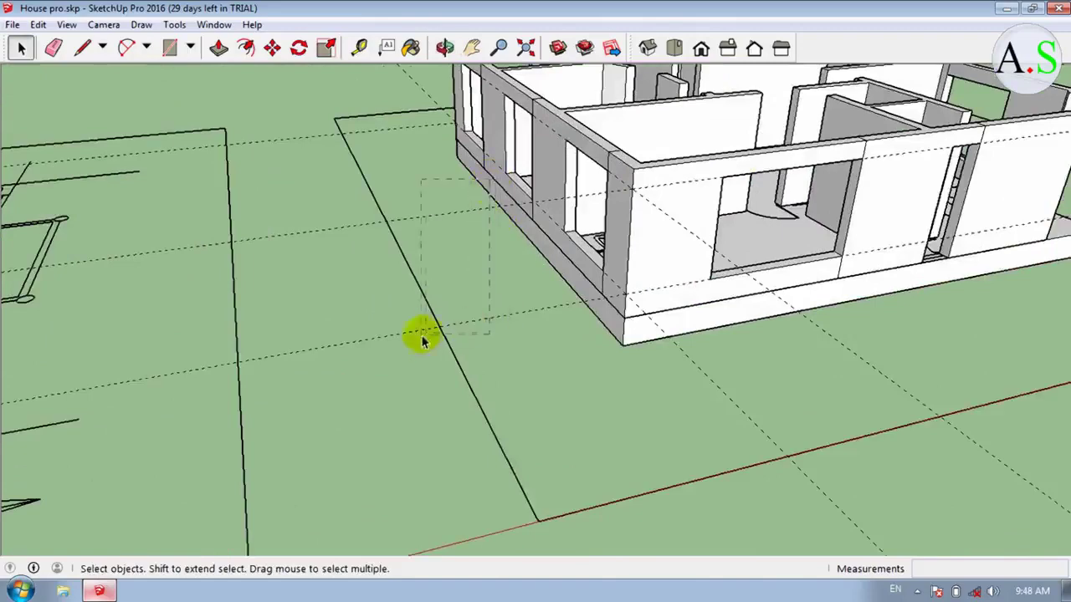
drag(390, 342, 407, 339)
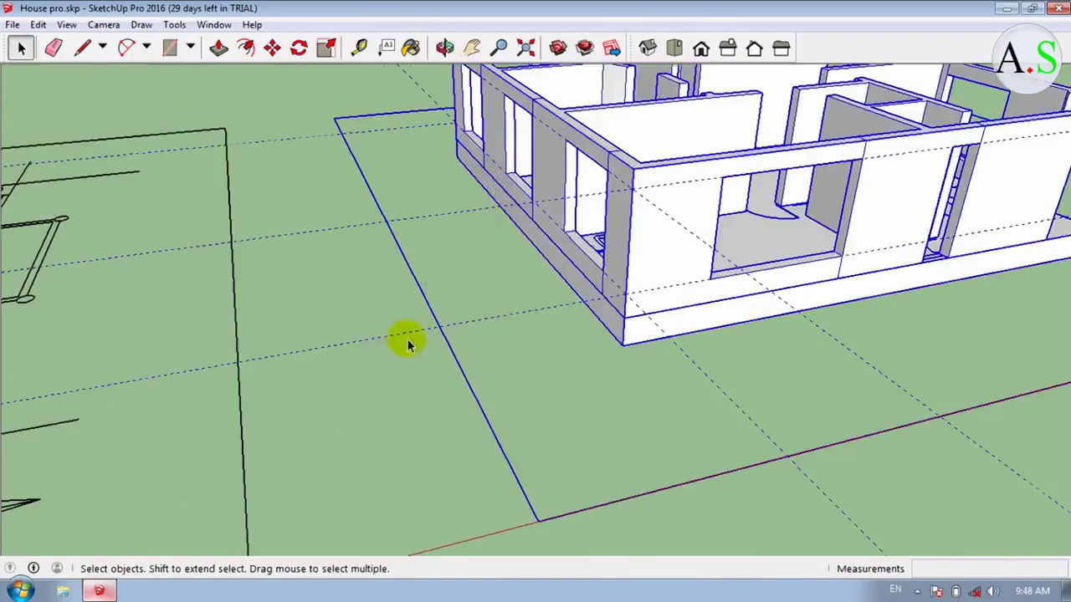
- Remove all guide lines with Edit > Delete Guides
scroll(408, 339, down, 3)
middle_drag(482, 309, 577, 299)
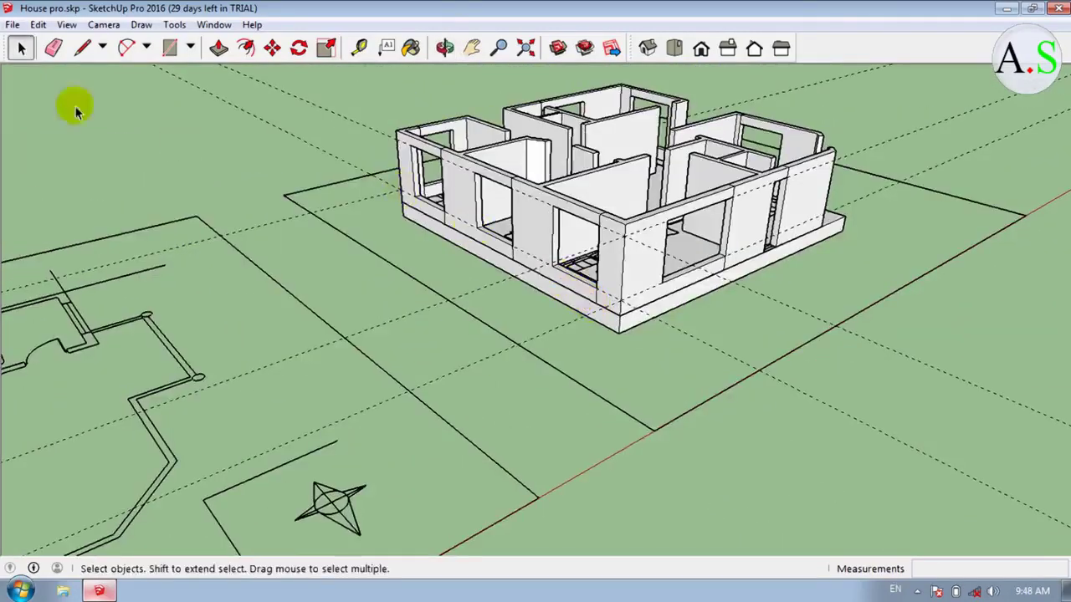
click(37, 24)
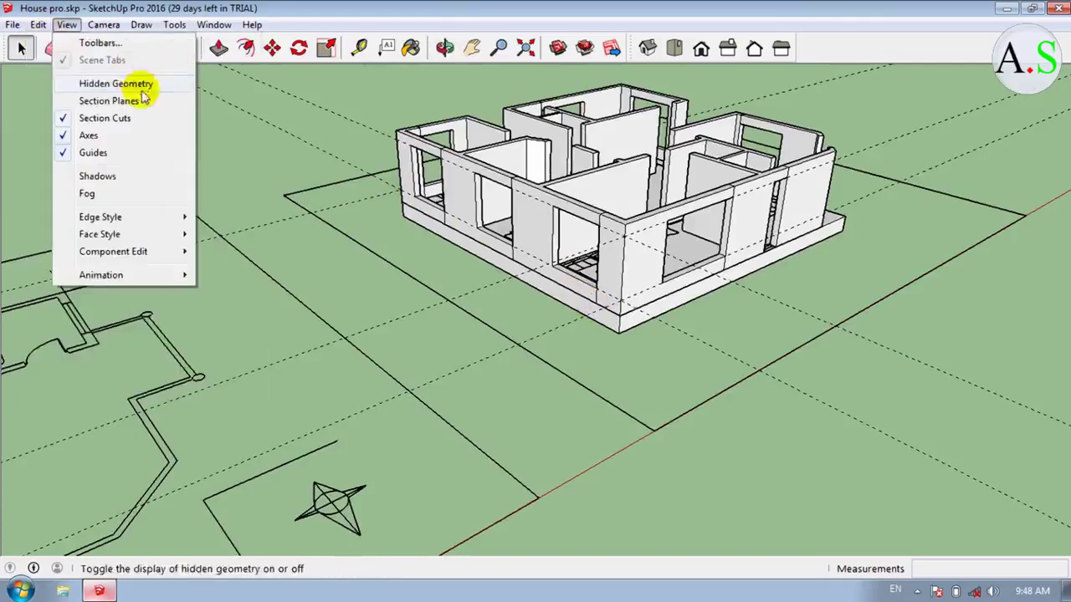
mouse_move(39, 24)
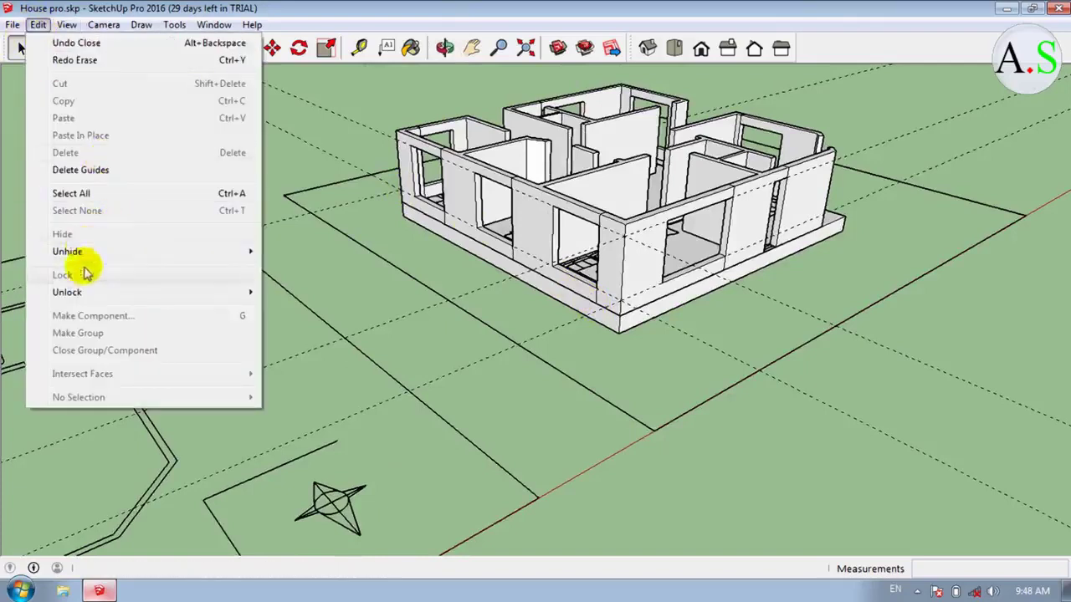
click(81, 170)
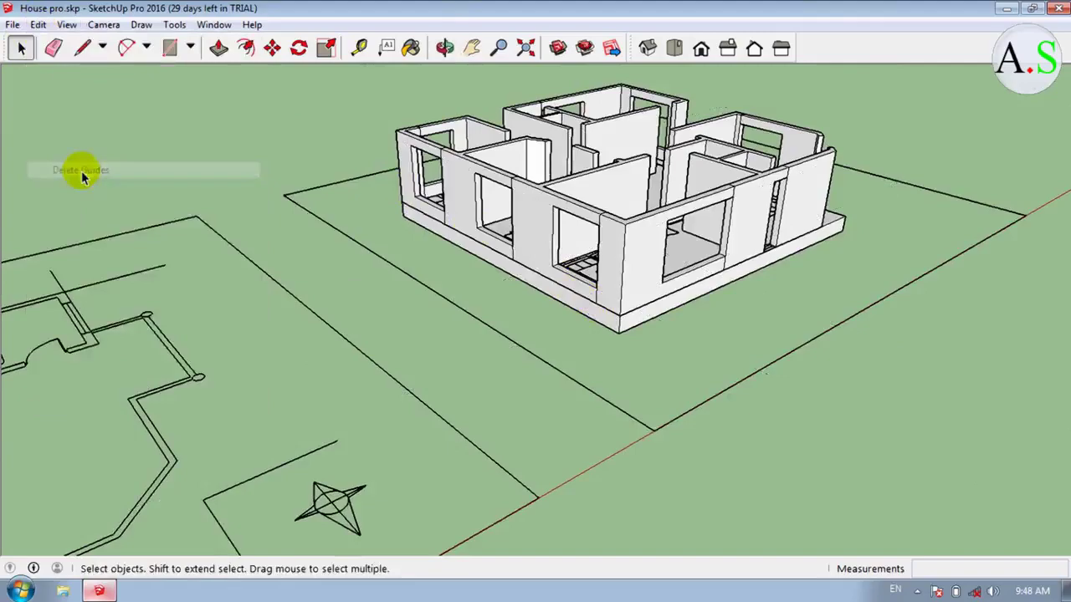
- Orbit and zoom to a low, close view of the house front wall
scroll(352, 235, down, 3)
middle_drag(351, 235, 573, 226)
scroll(590, 268, up, 3)
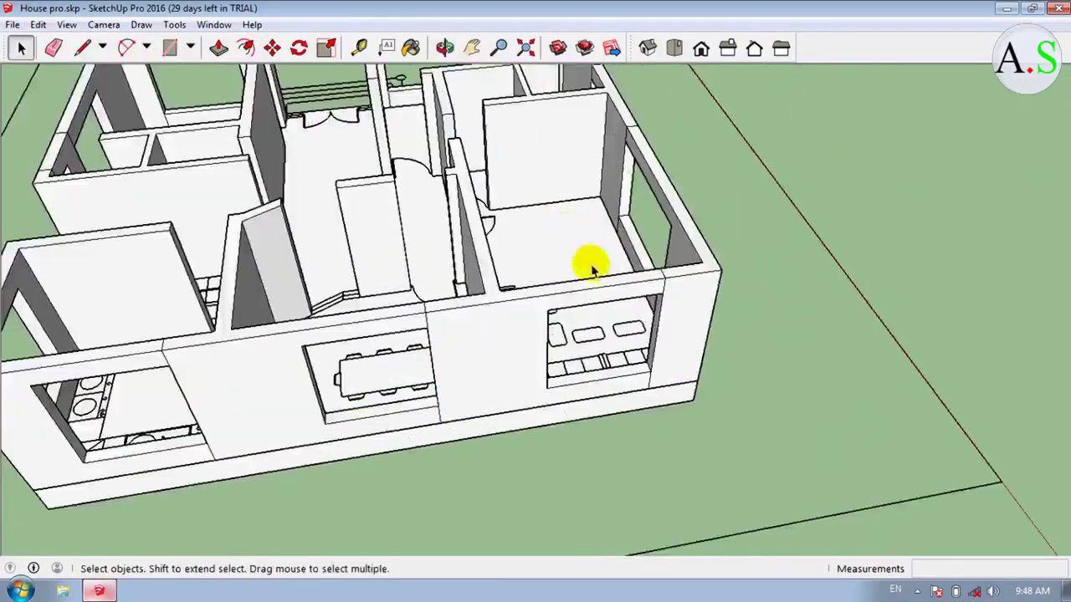
middle_drag(590, 267, 189, 180)
scroll(262, 294, down, 3)
mouse_move(263, 294)
middle_down()
mouse_move(513, 299)
mouse_move(432, 282)
middle_up()
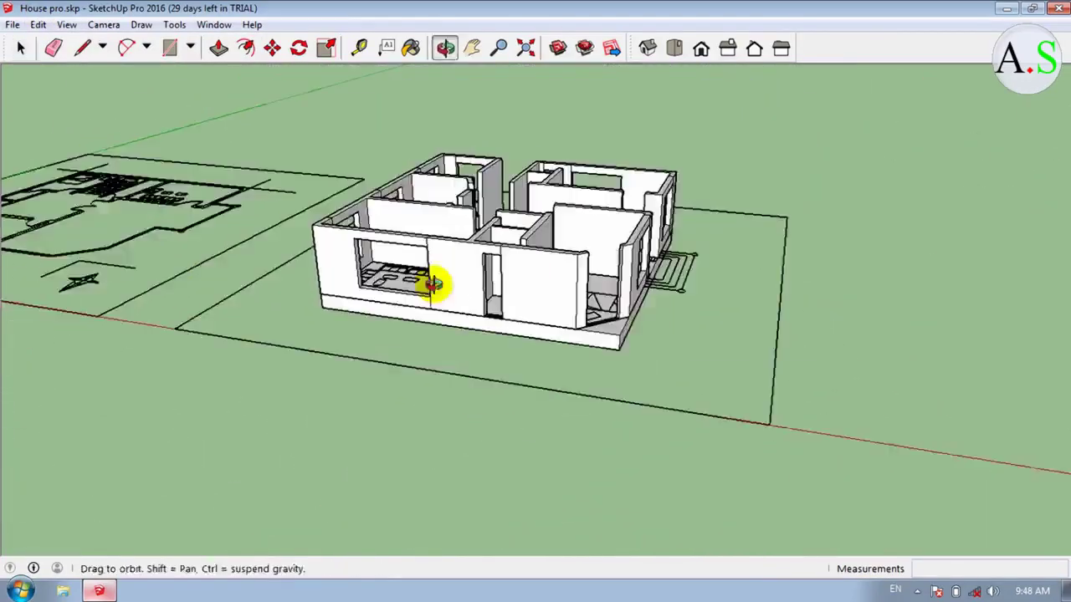
scroll(444, 251, up, 3)
scroll(444, 251, up, 3)
scroll(381, 221, up, 2)
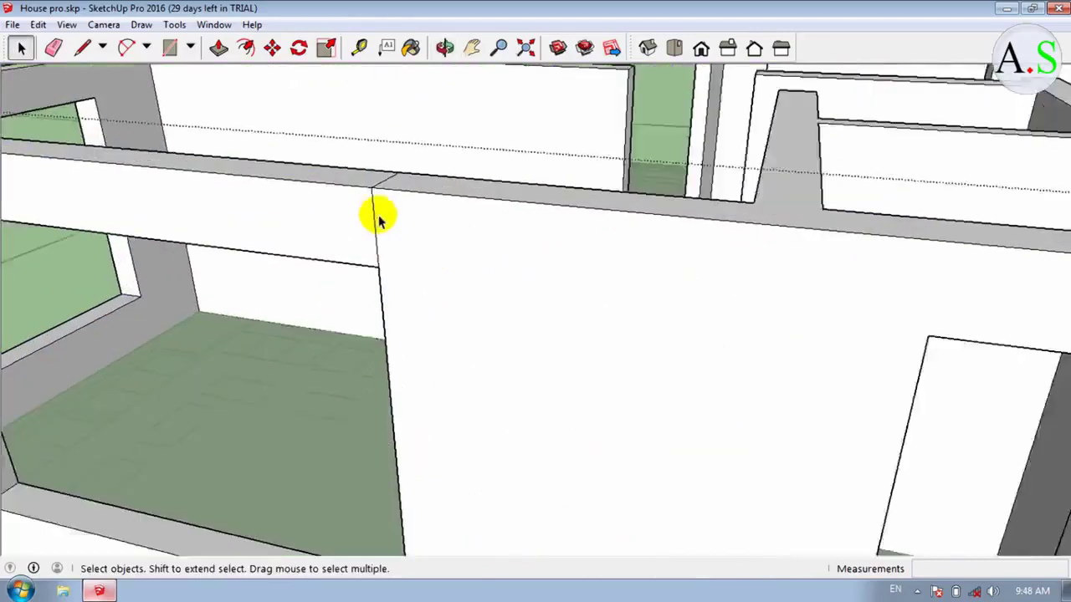
key(e)
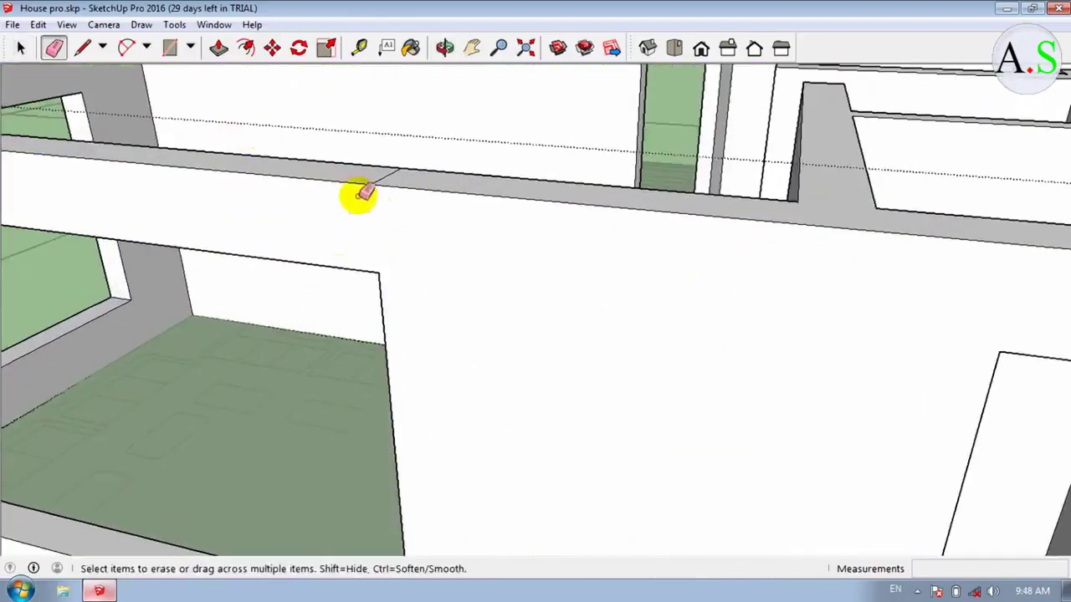
middle_drag(362, 192, 375, 158)
scroll(375, 157, down, 3)
scroll(411, 425, up, 3)
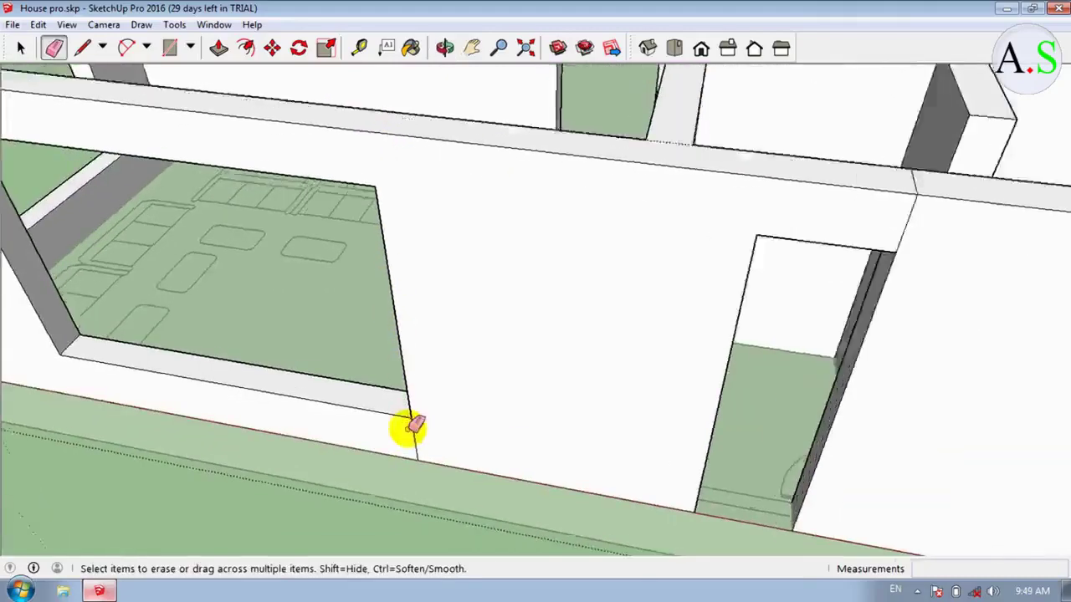
scroll(437, 443, up, 2)
scroll(416, 445, down, 3)
middle_drag(394, 437, 634, 342)
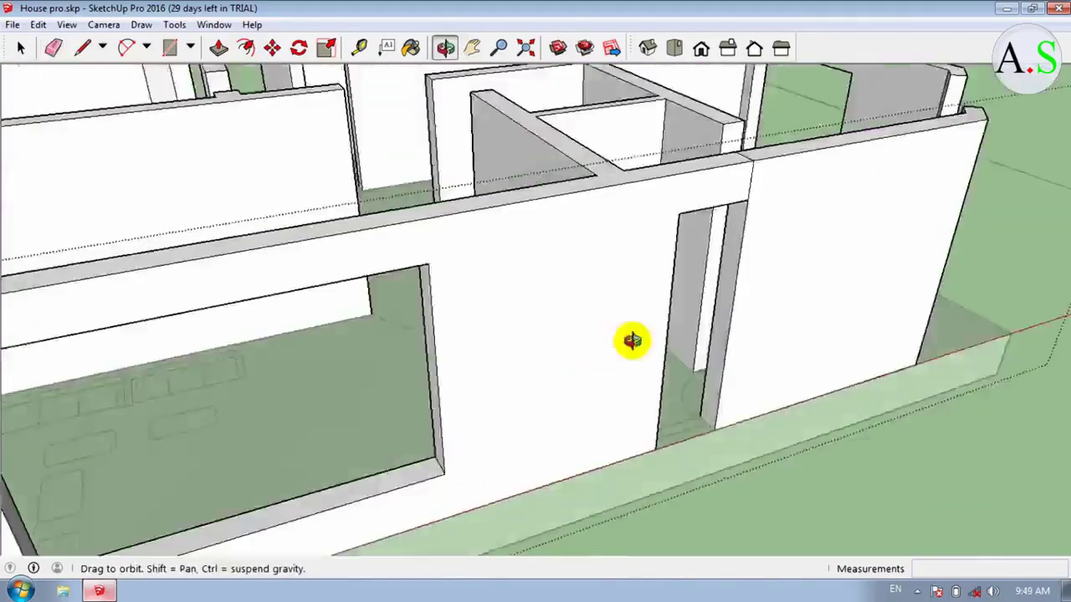
scroll(676, 318, down, 3)
scroll(687, 225, up, 4)
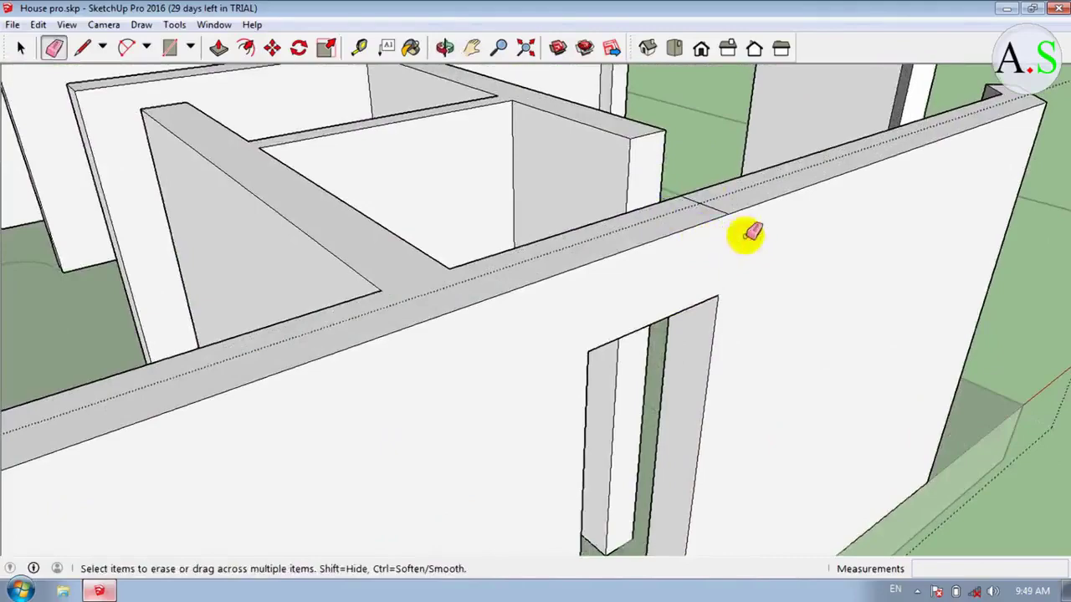
scroll(691, 219, down, 3)
scroll(674, 210, down, 3)
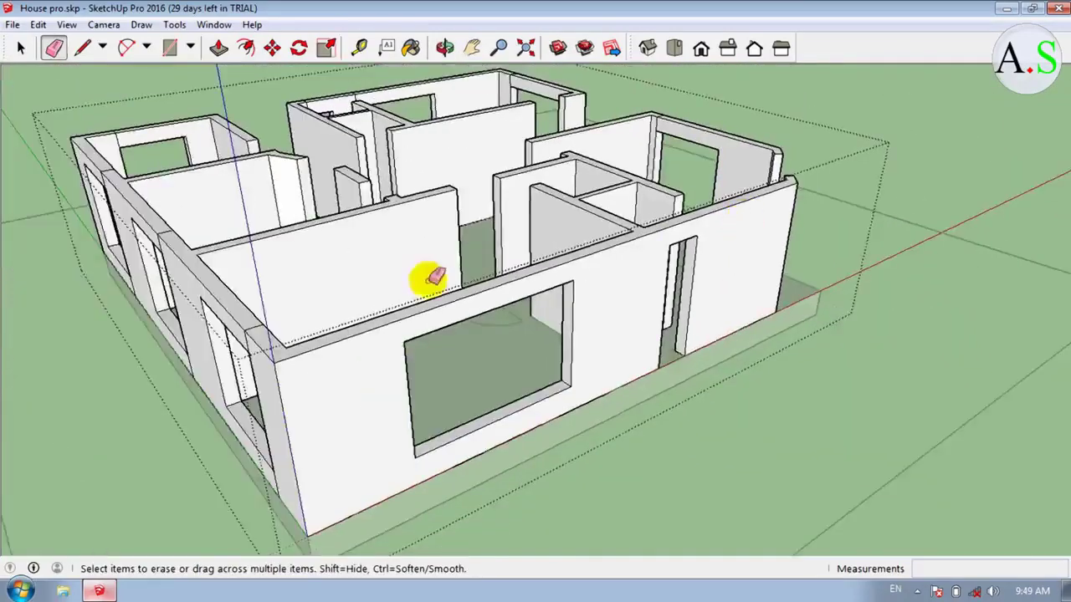
middle_drag(425, 282, 678, 249)
scroll(678, 248, up, 5)
scroll(771, 340, up, 1)
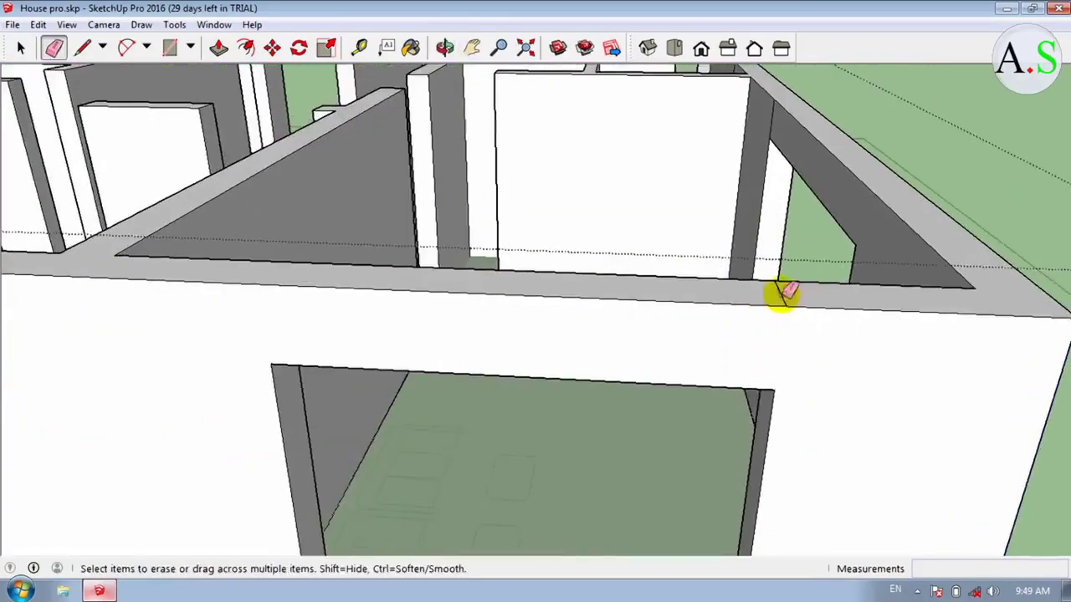
scroll(782, 292, down, 2)
scroll(789, 471, down, 1)
scroll(753, 446, up, 4)
scroll(701, 456, up, 2)
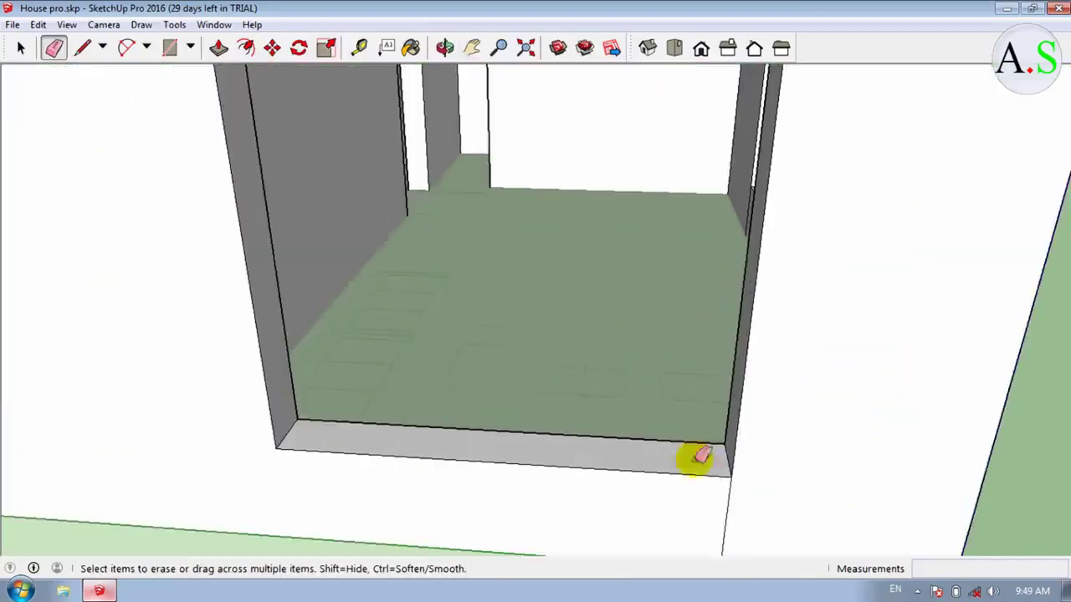
scroll(796, 402, down, 2)
scroll(560, 401, down, 1)
scroll(394, 497, up, 4)
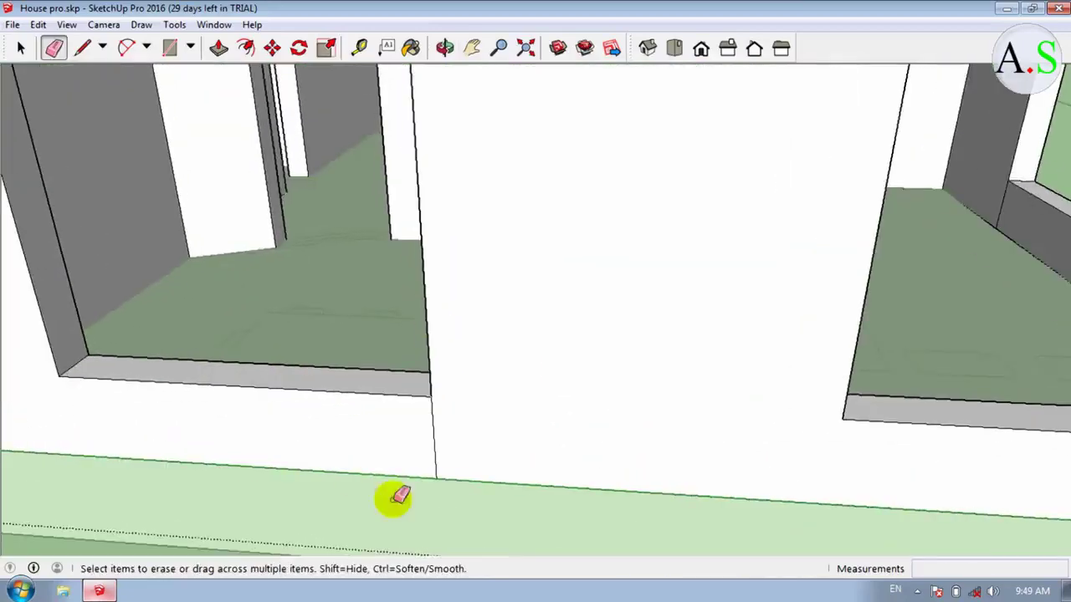
scroll(468, 435, down, 2)
scroll(406, 148, up, 3)
scroll(507, 292, down, 2)
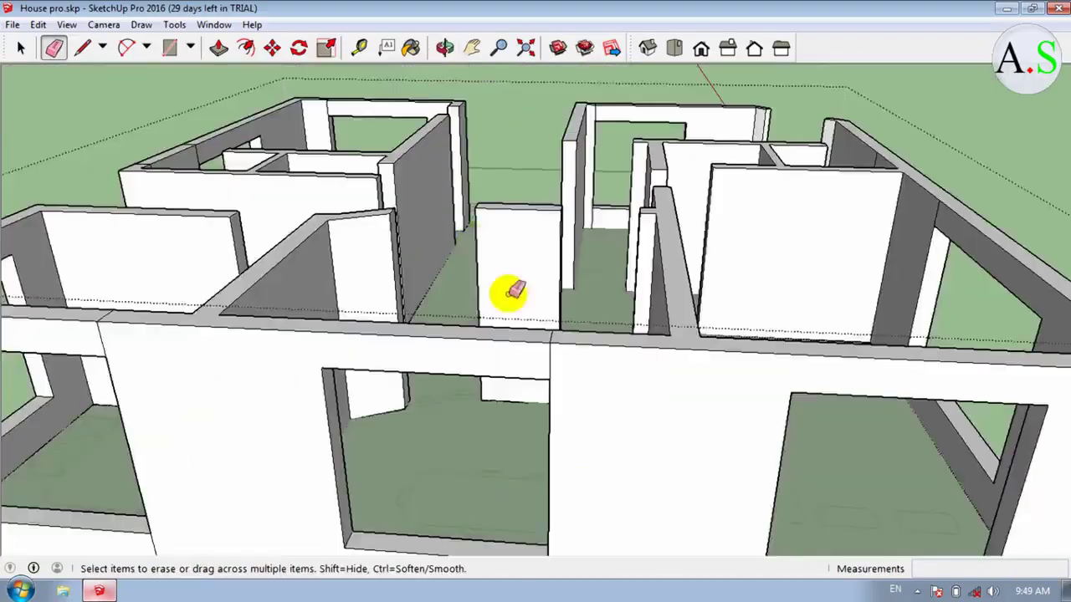
scroll(572, 359, up, 2)
scroll(519, 384, up, 2)
scroll(544, 306, up, 1)
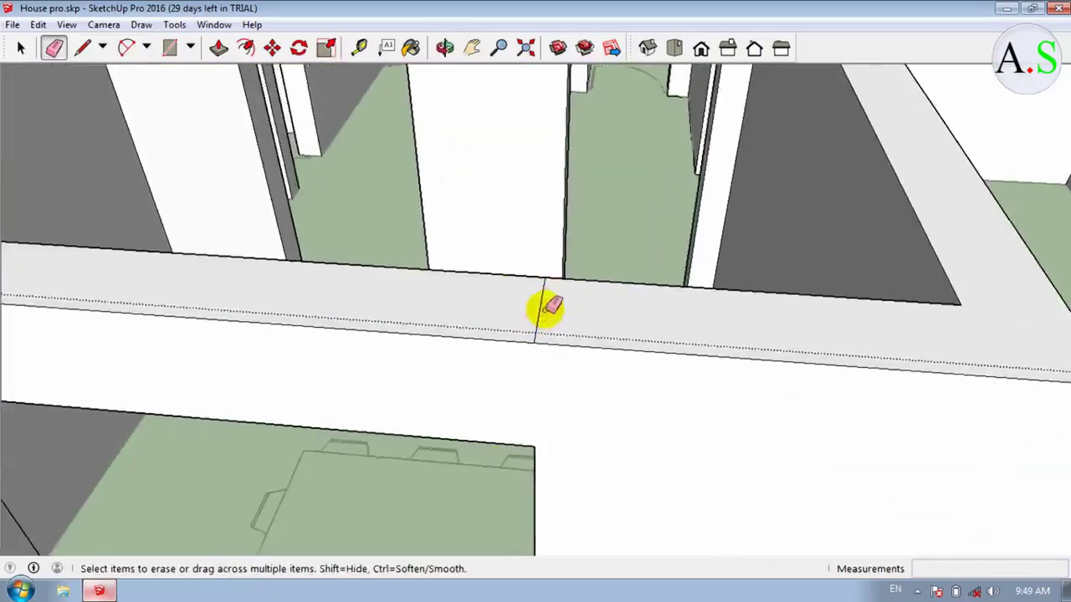
scroll(501, 321, up, 1)
scroll(741, 359, down, 2)
scroll(567, 317, down, 1)
scroll(574, 329, up, 2)
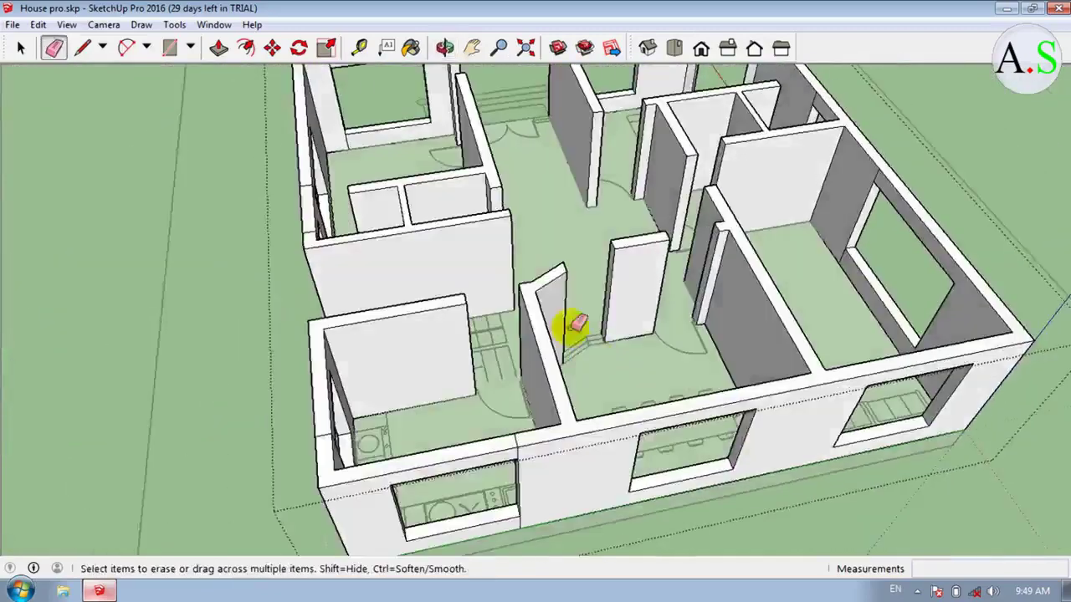
scroll(471, 288, up, 2)
scroll(610, 365, down, 2)
scroll(598, 280, down, 2)
scroll(509, 268, down, 2)
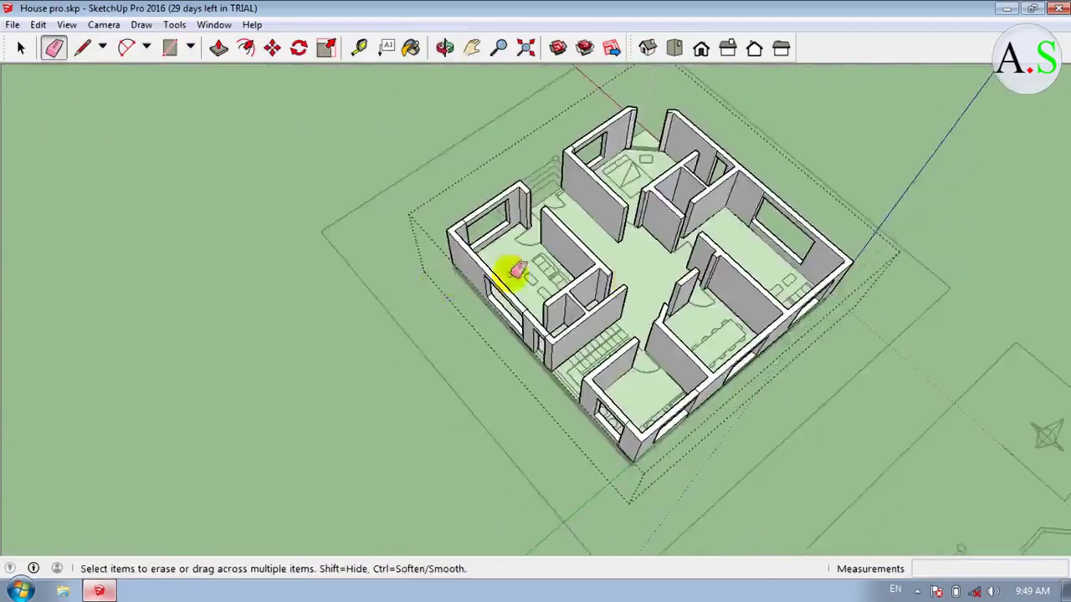
scroll(758, 237, up, 1)
scroll(435, 349, up, 2)
scroll(382, 323, down, 2)
middle_drag(382, 323, 624, 263)
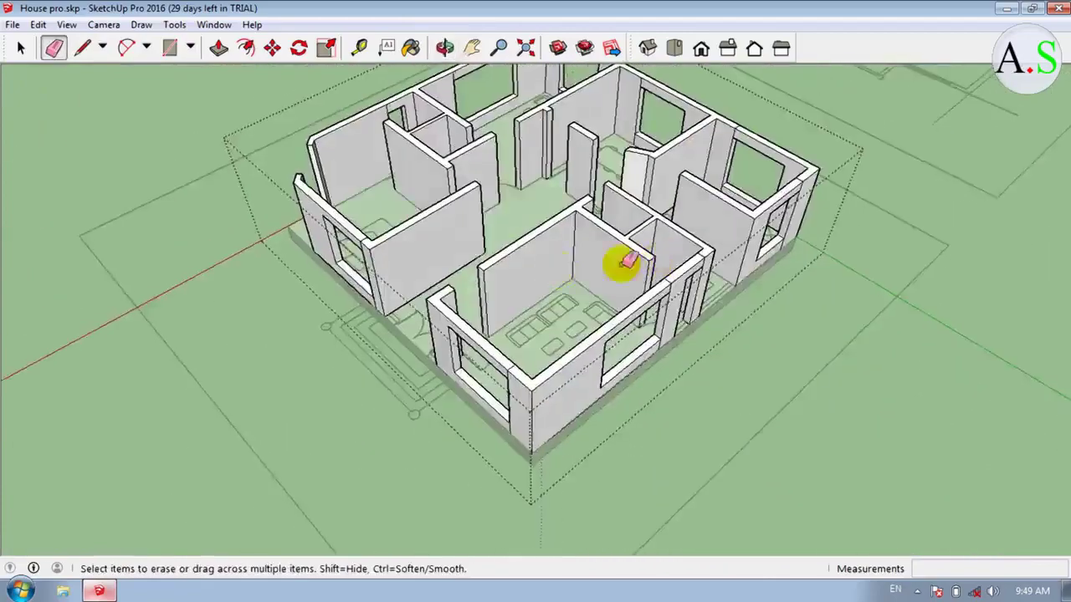
scroll(321, 255, up, 3)
middle_drag(321, 255, 433, 225)
scroll(493, 282, up, 3)
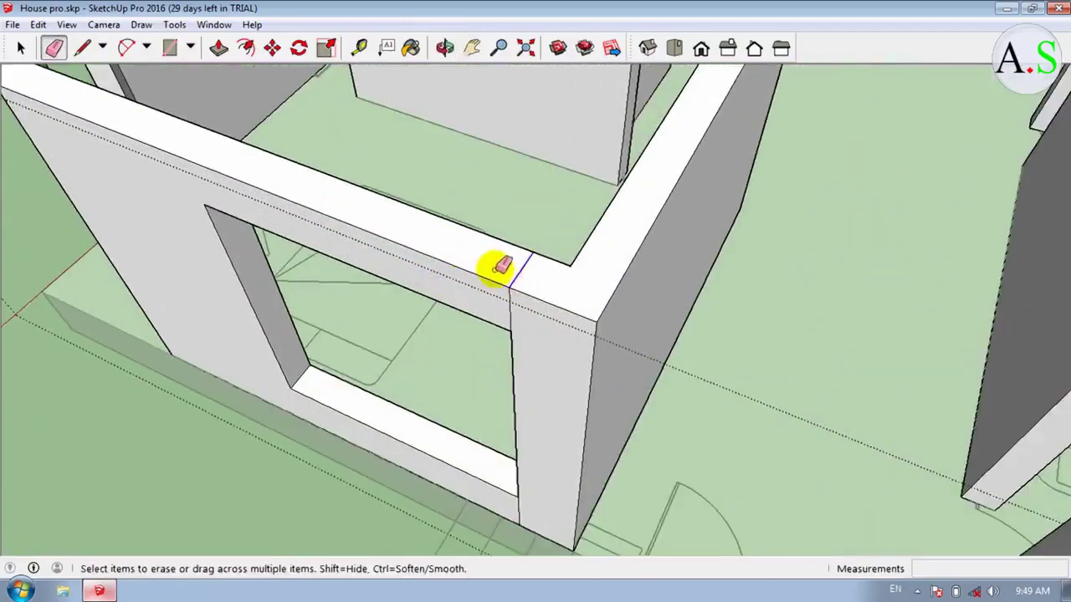
scroll(506, 307, down, 3)
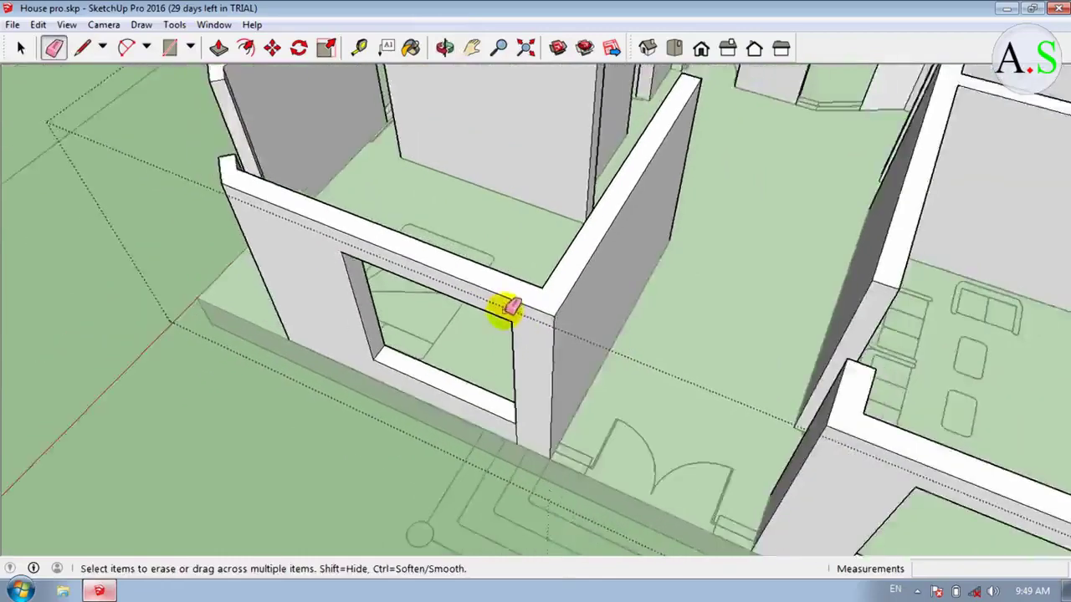
mouse_move(510, 307)
middle_down()
mouse_move(471, 187)
mouse_move(210, 420)
middle_up()
scroll(178, 336, down, 1)
scroll(209, 359, up, 2)
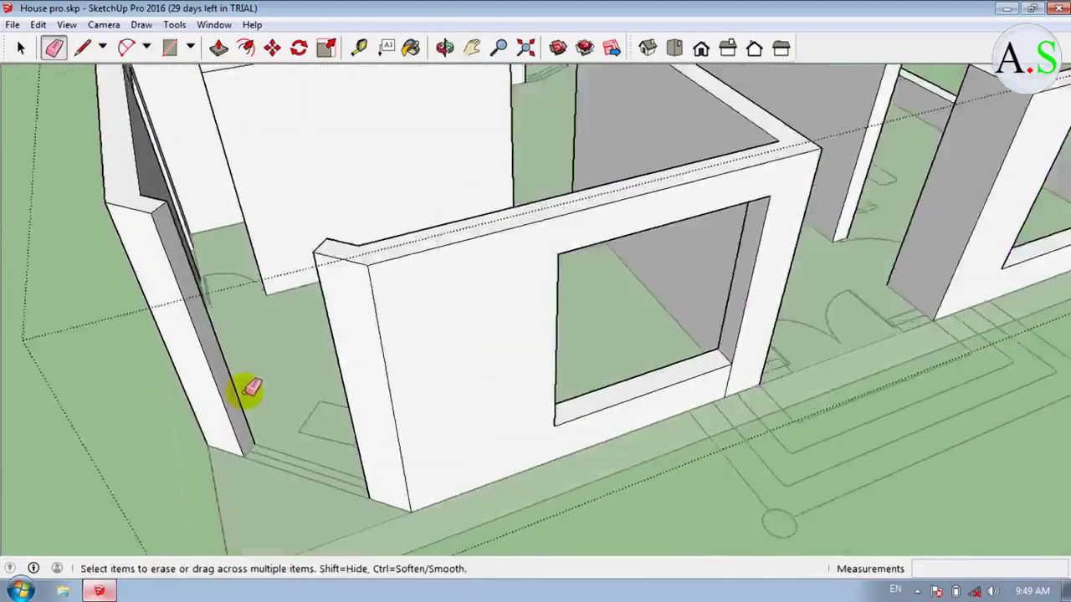
scroll(243, 383, up, 2)
click(81, 48)
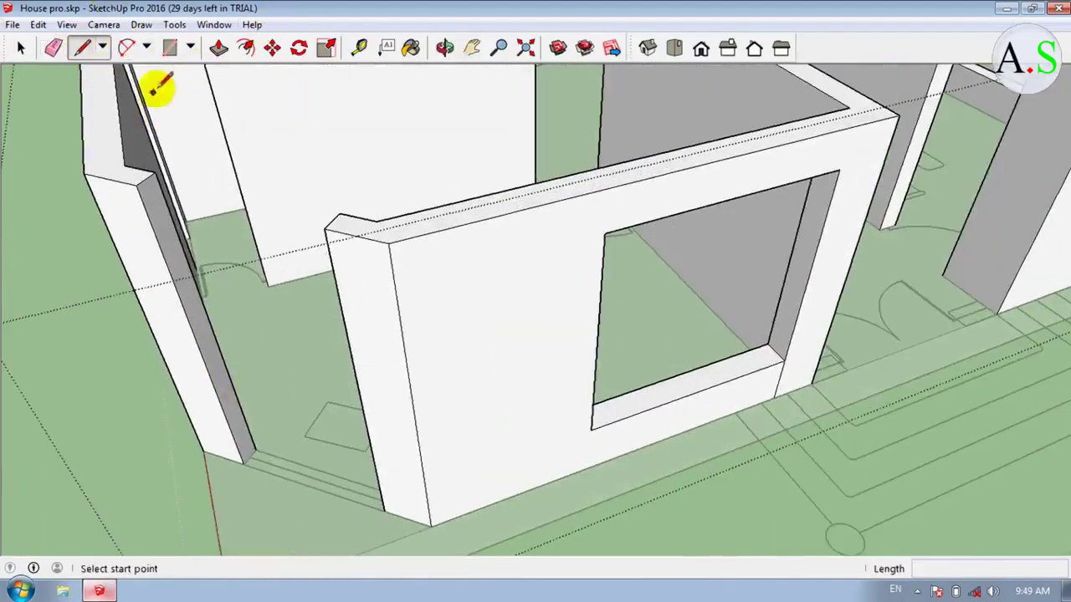
- Place Tape Measure guides on the left wall at 50 cm and 35 cm
key(t)
scroll(371, 442, up, 1)
scroll(376, 430, up, 1)
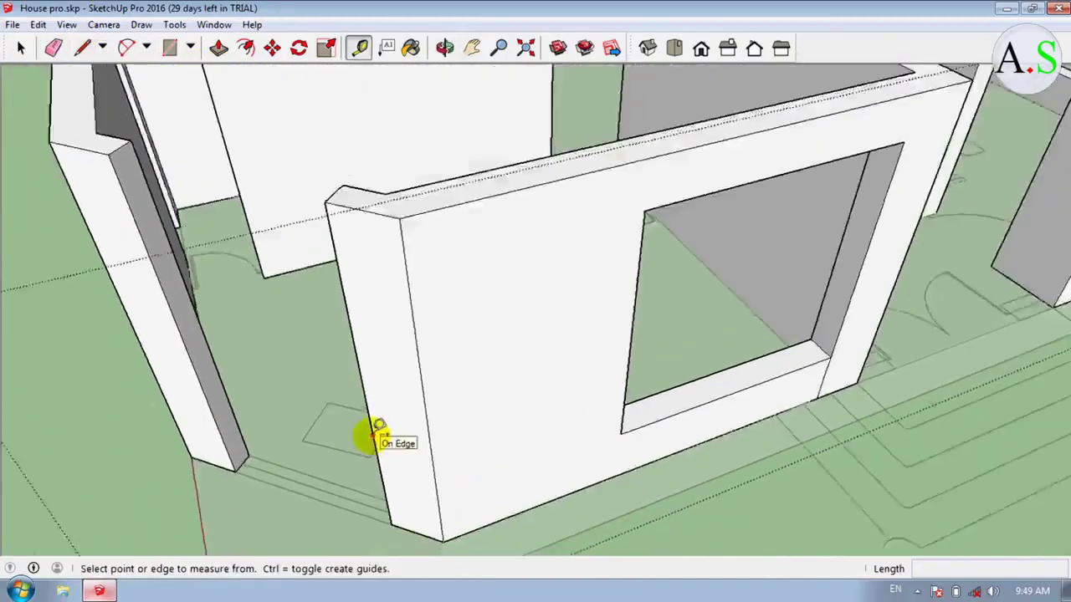
scroll(392, 502, up, 1)
click(388, 515)
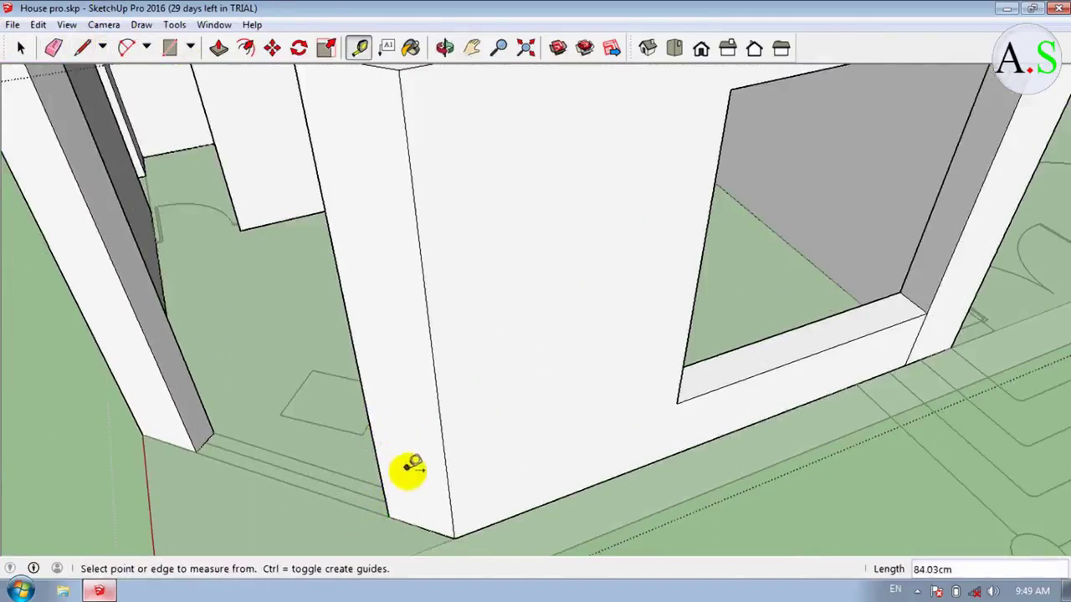
click(421, 525)
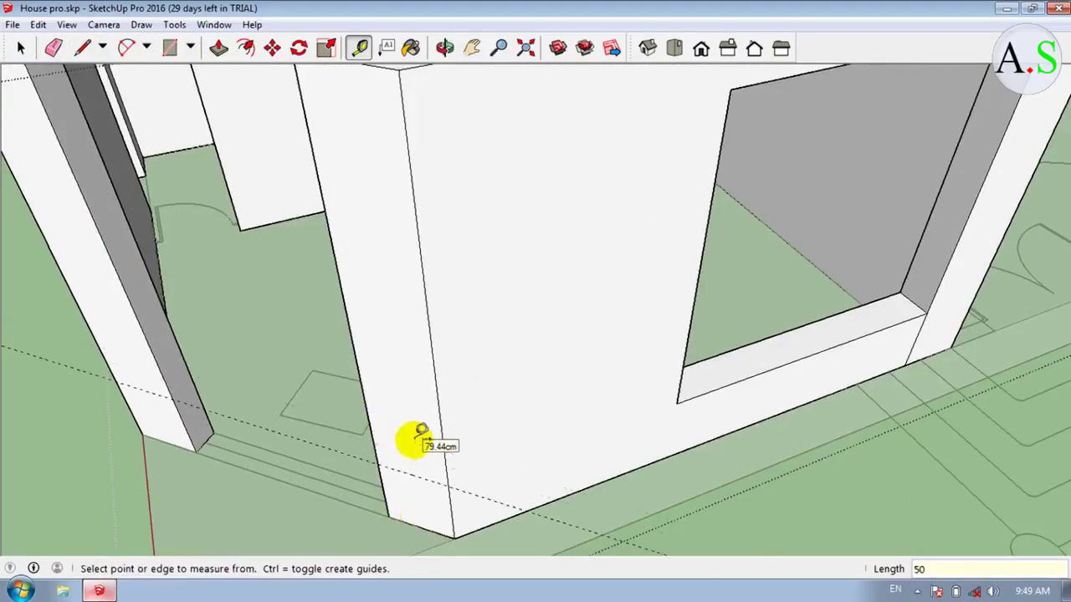
scroll(421, 431, down, 2)
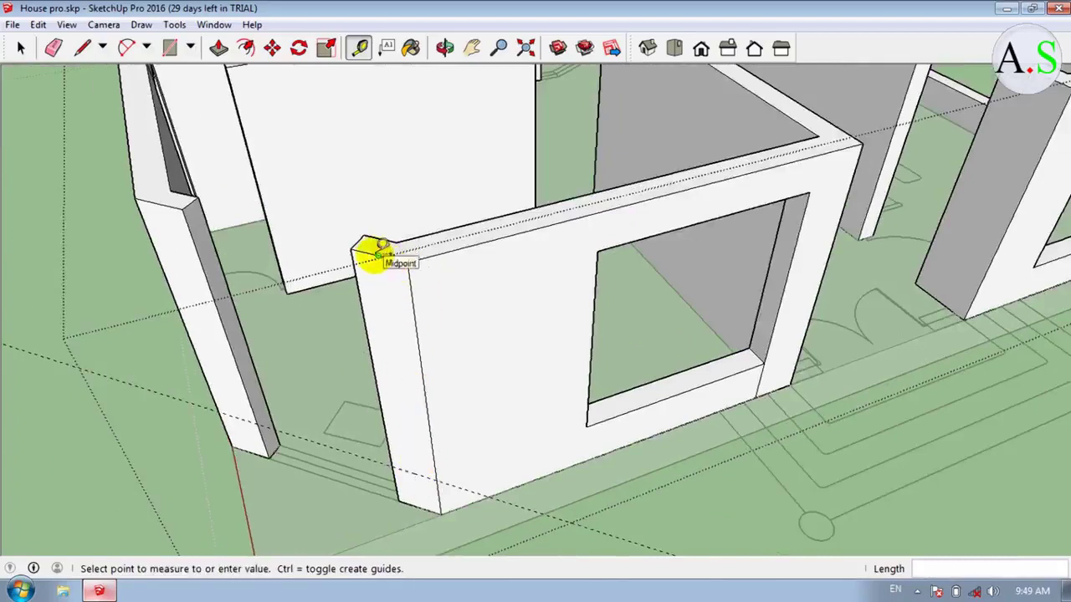
click(379, 252)
text(35)
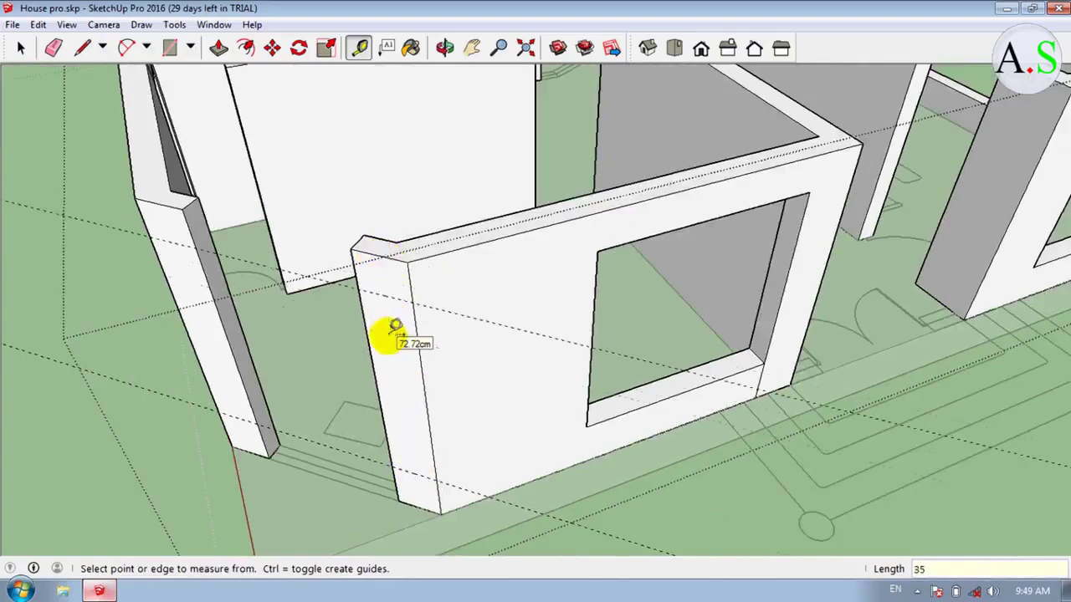
- Draw a rectangle down the wall's end face and start another at the wall base
click(169, 47)
scroll(192, 231, up, 3)
scroll(213, 174, up, 1)
click(213, 173)
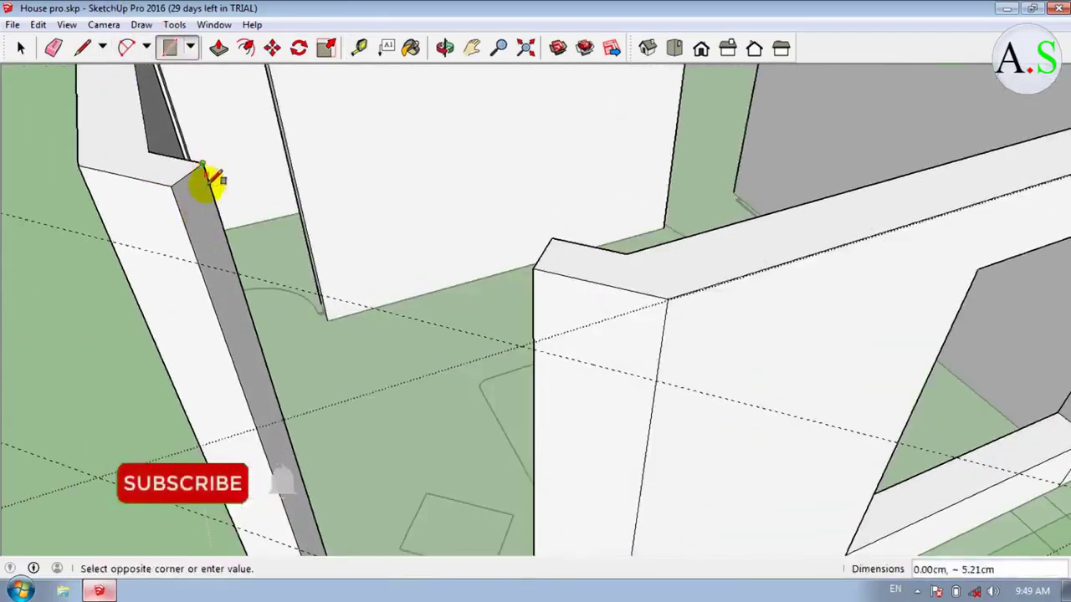
click(200, 265)
middle_drag(201, 264, 200, 173)
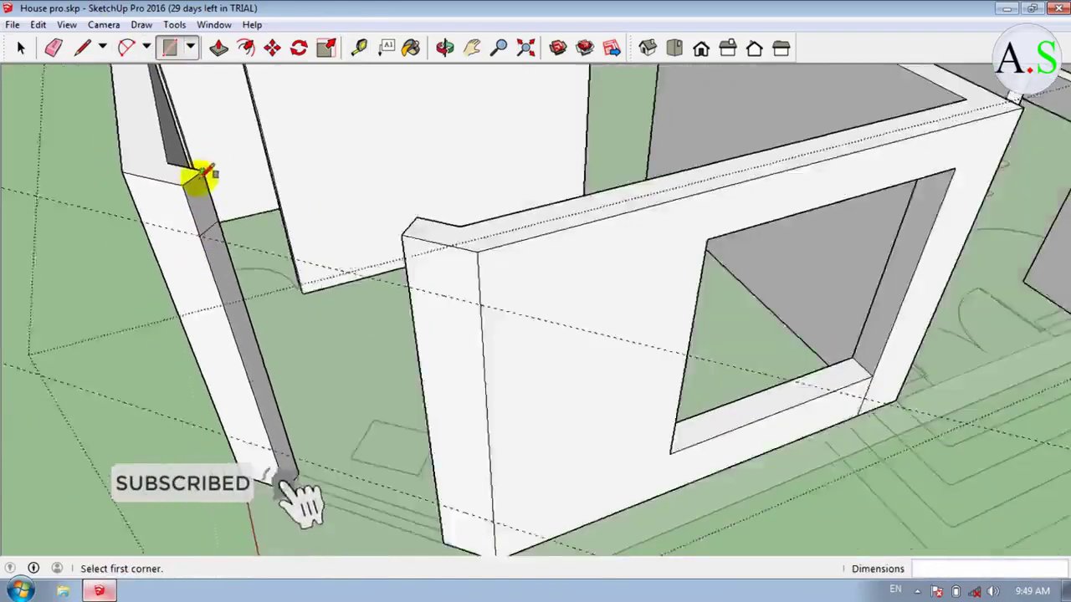
scroll(239, 435, up, 3)
middle_drag(239, 435, 351, 490)
click(339, 475)
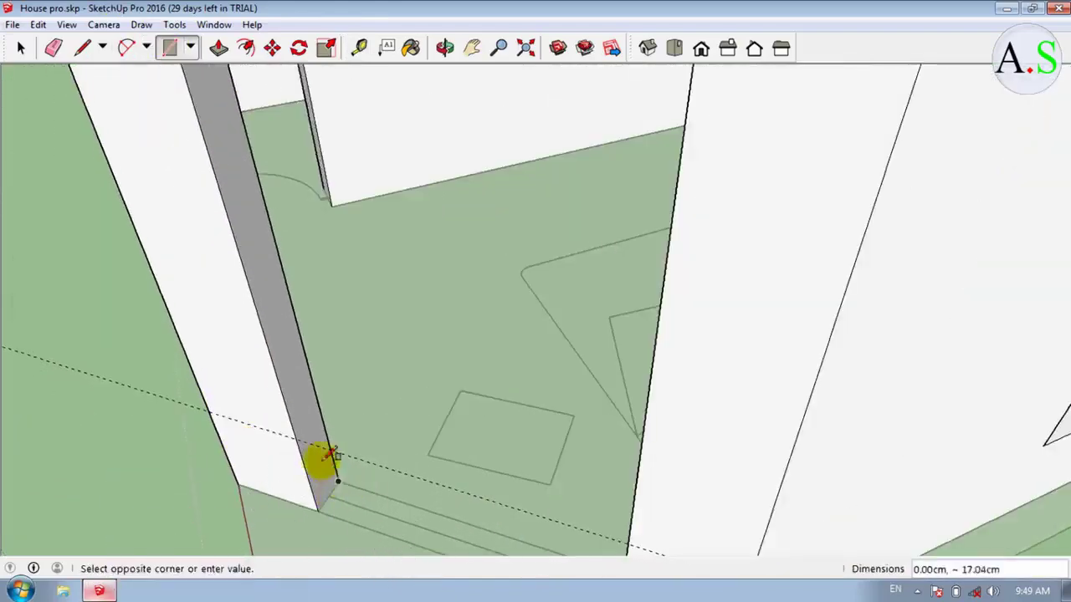
middle_drag(301, 433, 345, 496)
- Push/Pull the lower and upper wall-end faces 140 cm to frame the window opening
key(p)
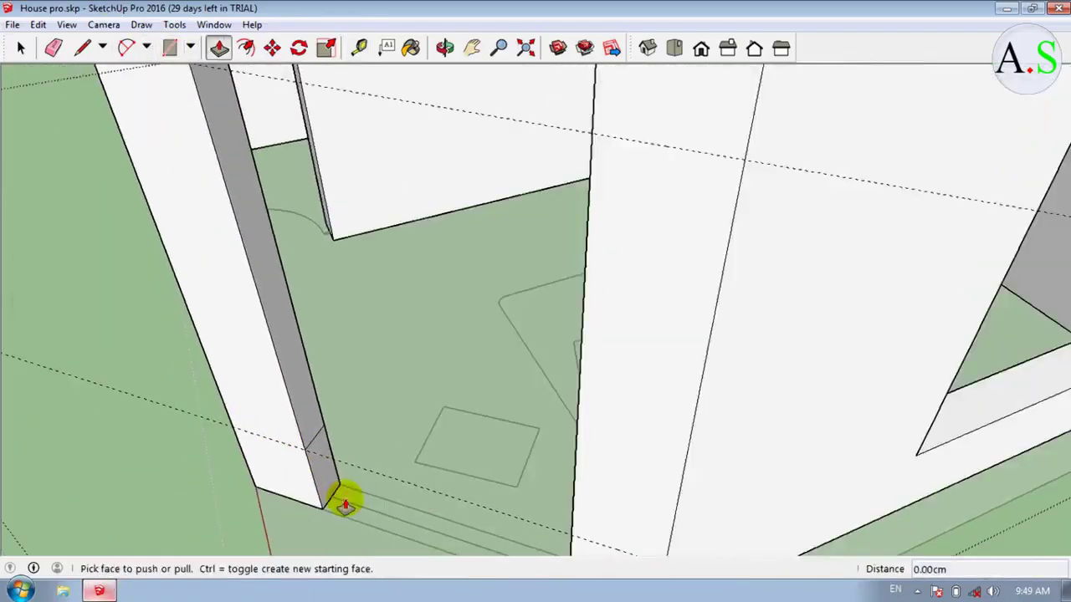
click(329, 487)
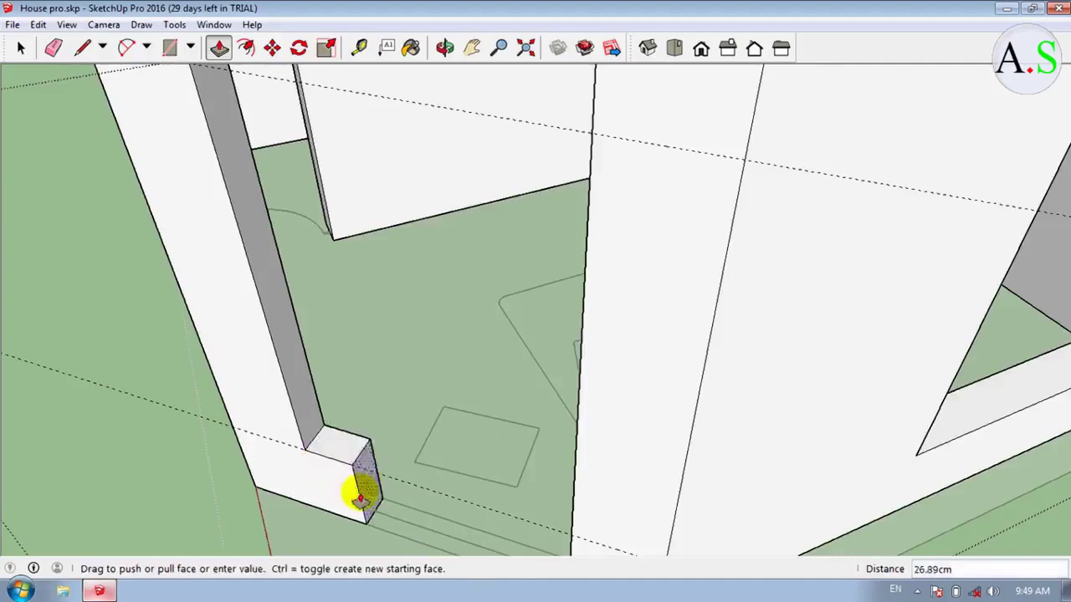
scroll(354, 477, down, 2)
scroll(354, 460, down, 3)
scroll(376, 493, down, 2)
text(140)
key(Return)
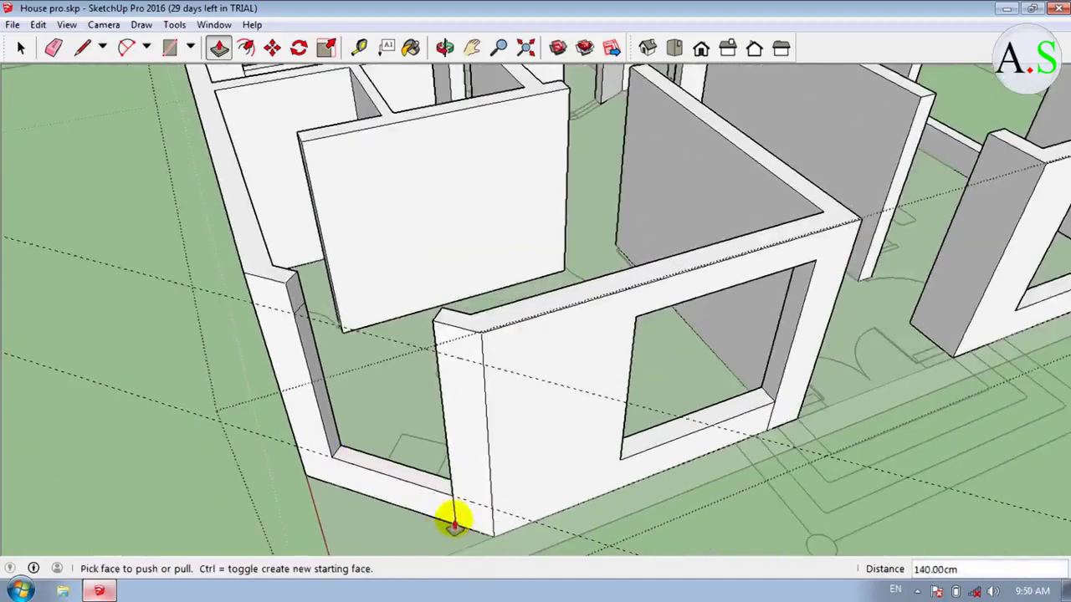
scroll(454, 358, up, 2)
scroll(345, 300, up, 2)
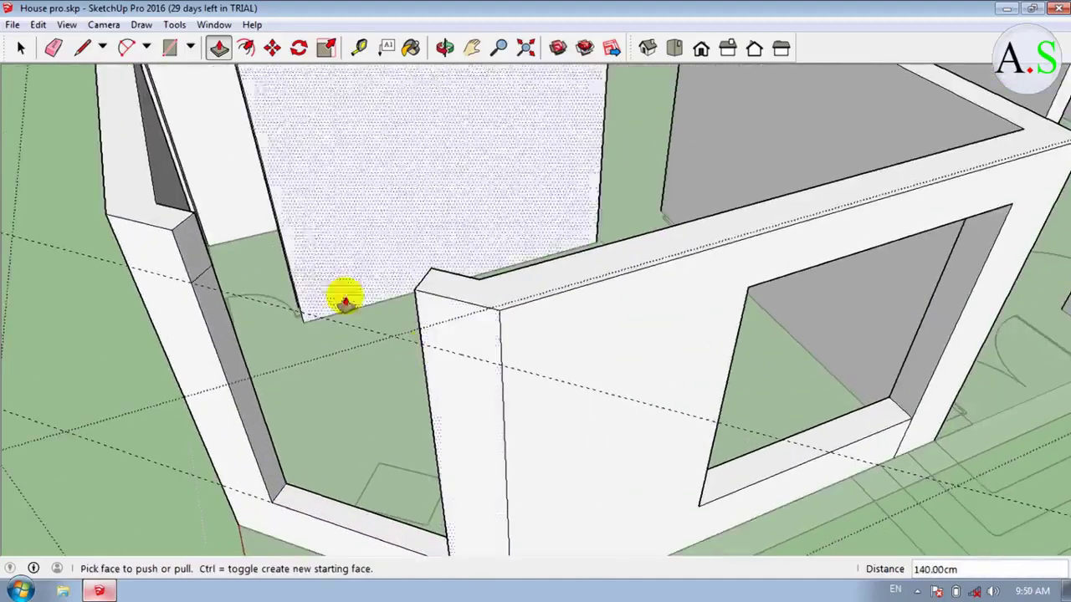
click(174, 253)
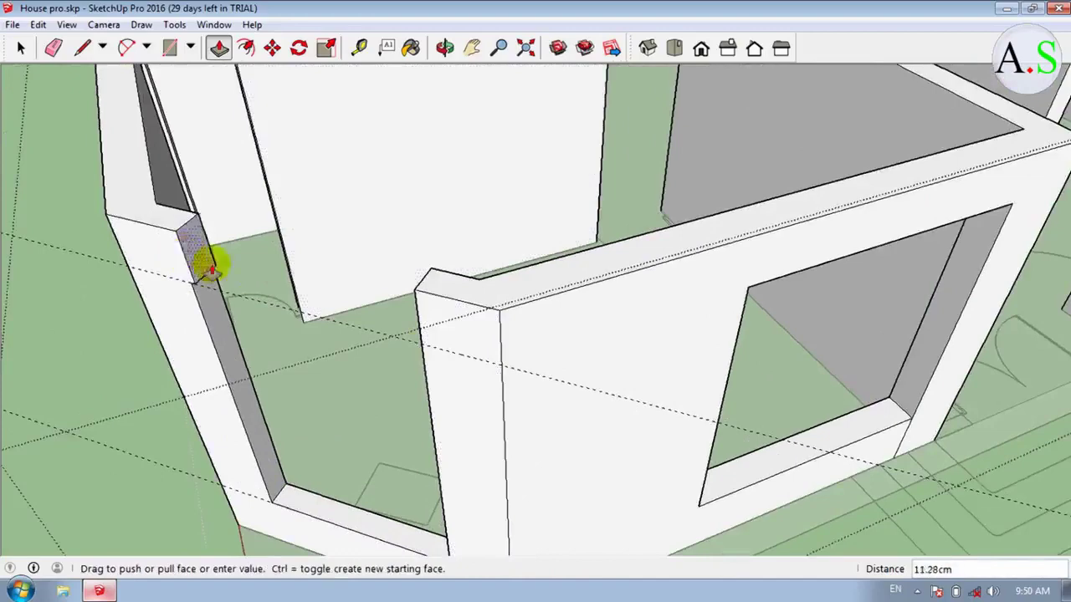
click(429, 279)
scroll(431, 284, down, 2)
- Delete all dashed guide lines with Edit > Delete Guides
mouse_move(441, 299)
middle_down()
mouse_move(485, 277)
mouse_move(22, 176)
middle_up()
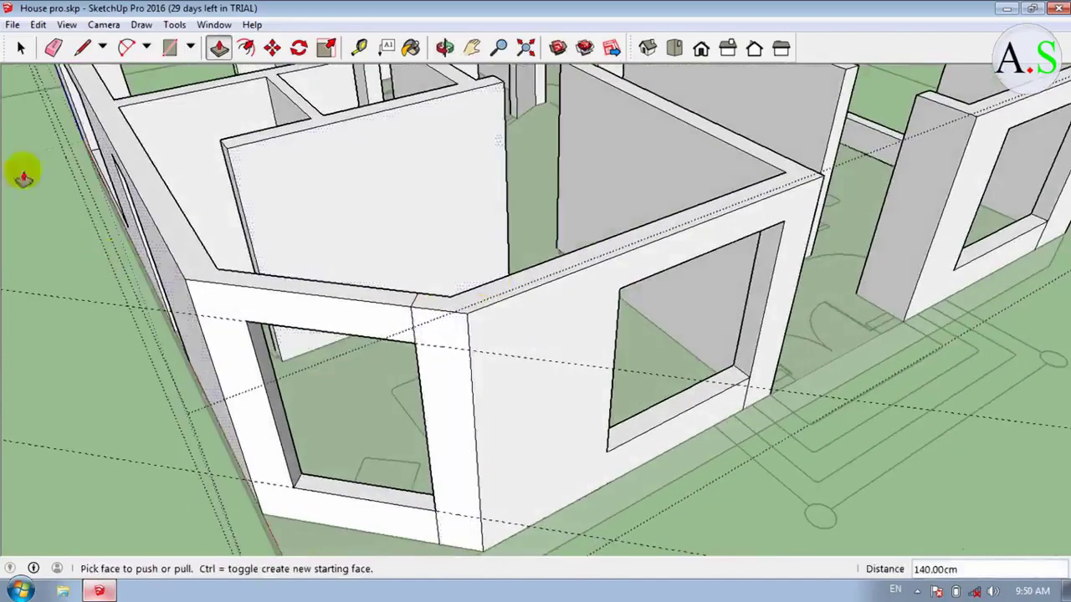
click(38, 24)
click(92, 170)
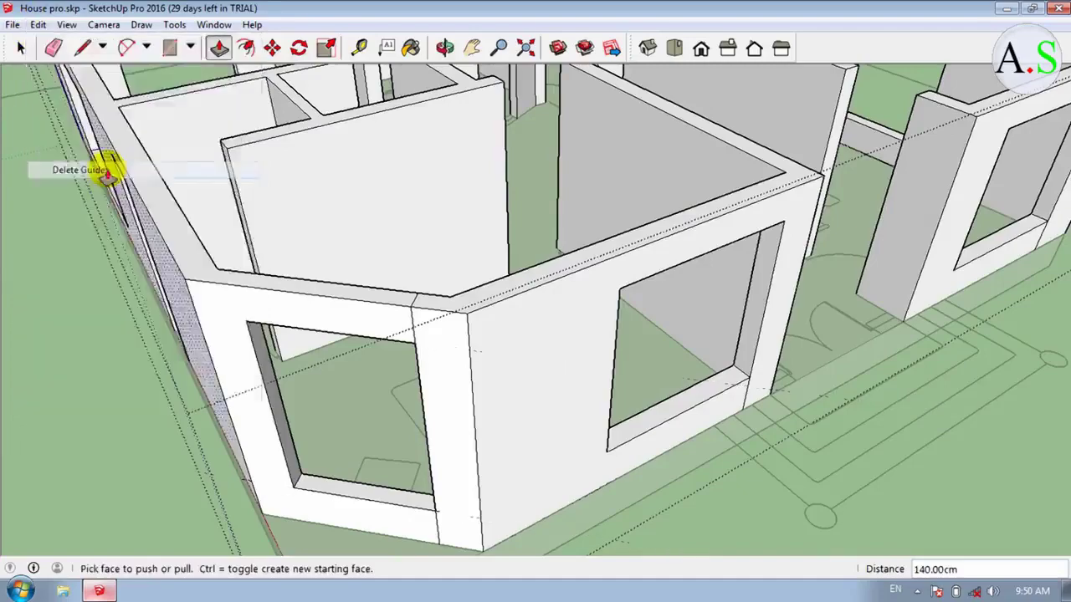
scroll(167, 274, down, 1)
scroll(167, 274, up, 1)
middle_drag(192, 282, 215, 259)
scroll(198, 262, up, 3)
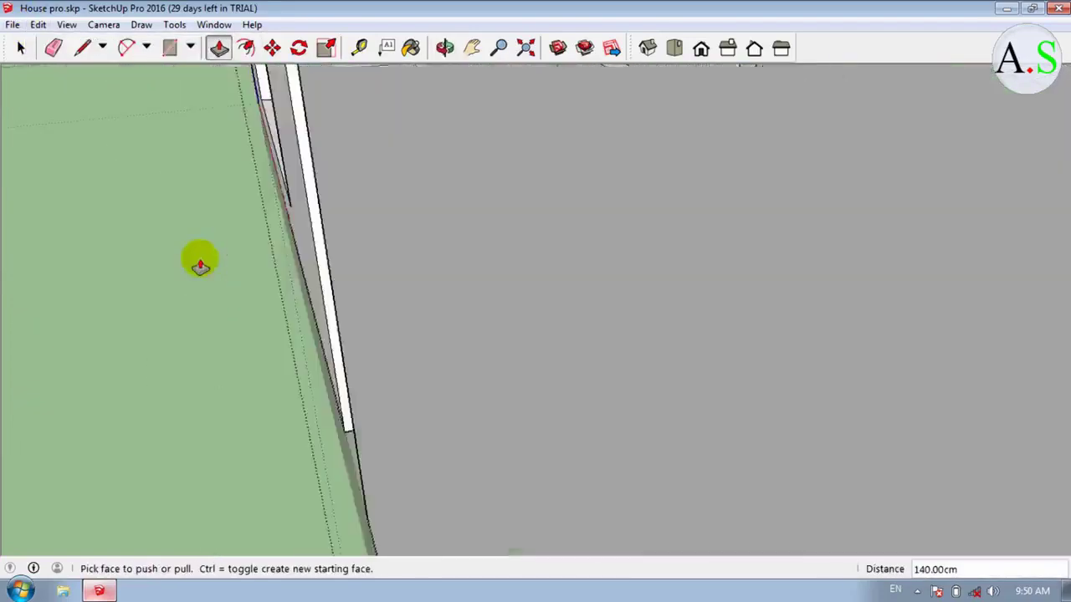
scroll(276, 269, down, 2)
scroll(276, 270, down, 2)
scroll(390, 275, up, 2)
scroll(335, 209, up, 2)
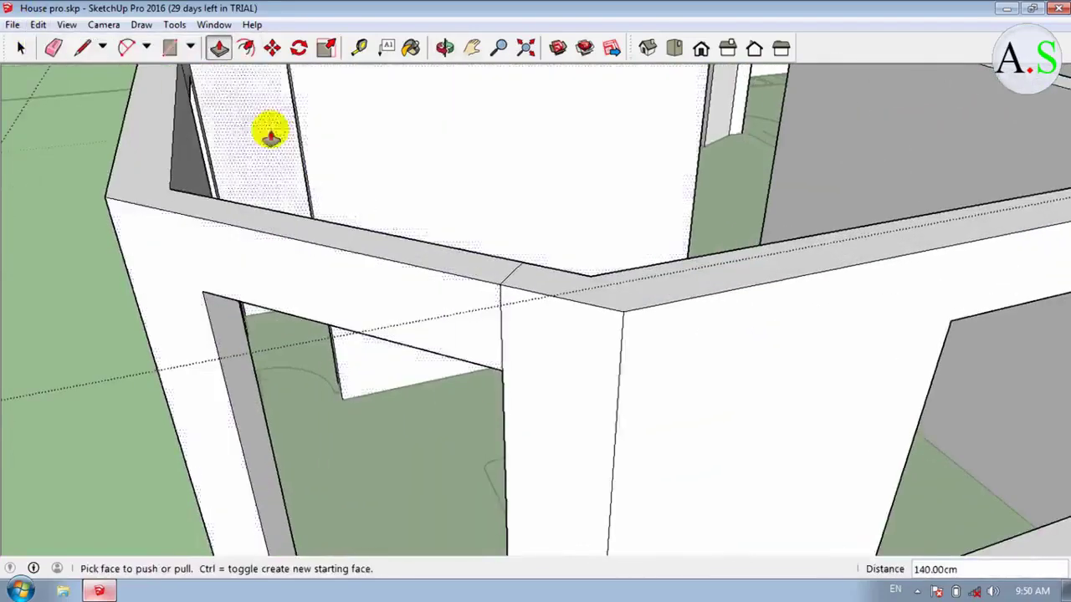
- Erase the leftover seam edges where the left wall meets the window wall
key(e)
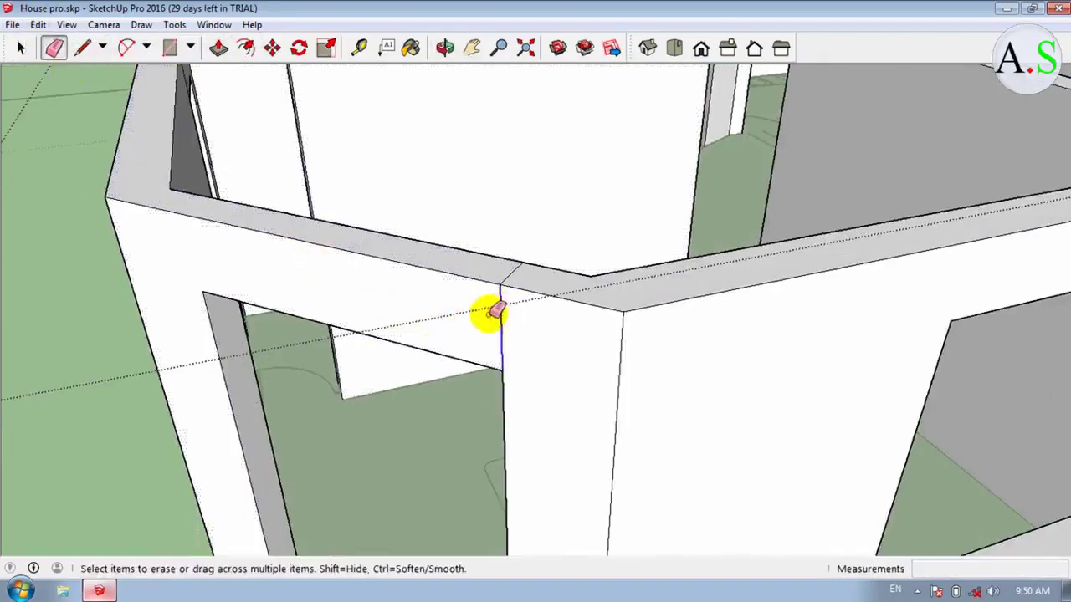
scroll(512, 275, down, 2)
scroll(490, 265, down, 3)
scroll(500, 452, up, 5)
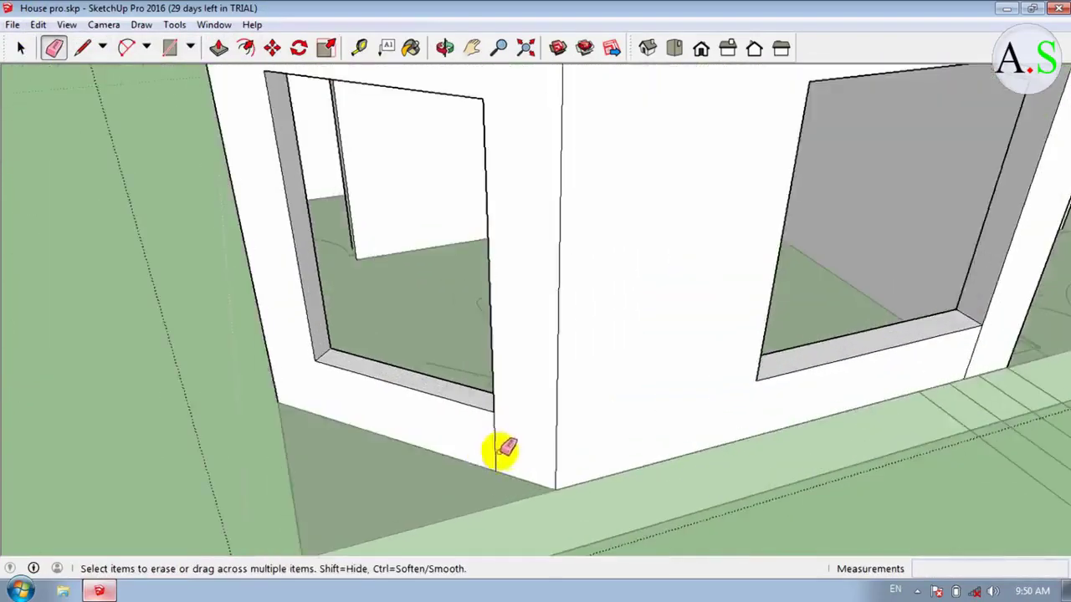
scroll(481, 450, down, 3)
scroll(518, 440, down, 3)
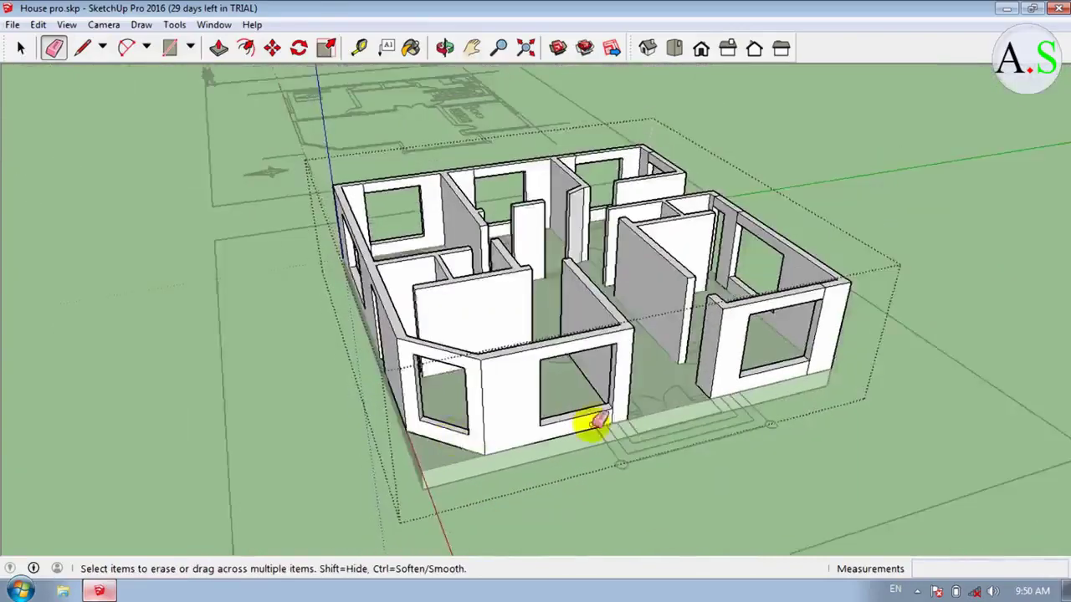
mouse_move(588, 426)
middle_down()
mouse_move(329, 345)
mouse_move(390, 353)
mouse_move(437, 304)
middle_up()
scroll(502, 385, up, 5)
scroll(569, 392, up, 2)
scroll(536, 421, up, 2)
scroll(486, 425, down, 5)
scroll(328, 345, up, 2)
scroll(329, 345, down, 1)
scroll(327, 265, down, 3)
scroll(301, 274, up, 4)
scroll(351, 301, down, 3)
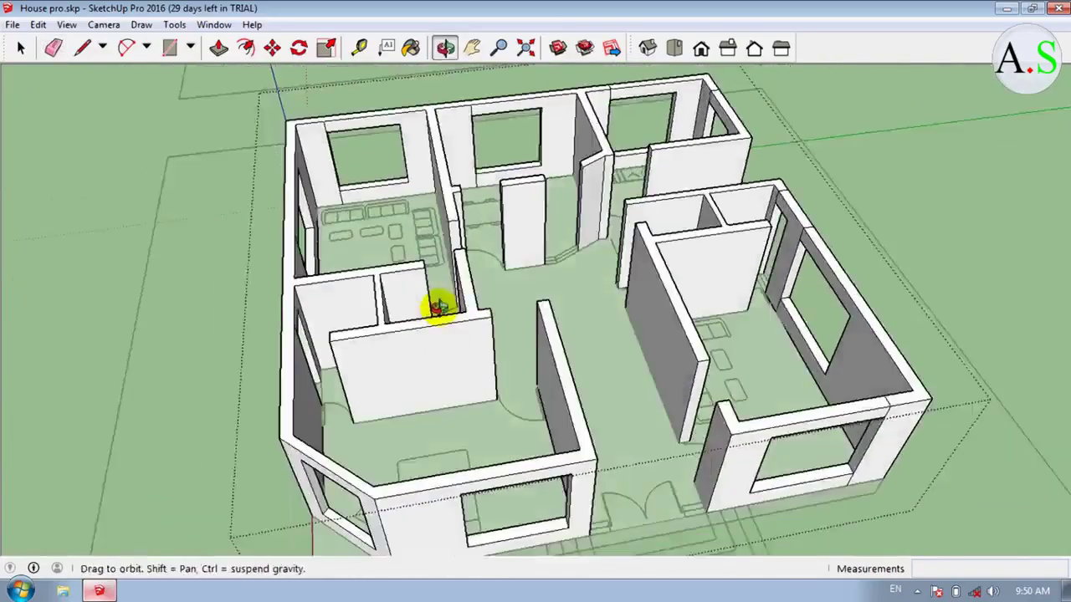
scroll(370, 339, up, 2)
scroll(251, 325, up, 2)
scroll(251, 325, up, 2)
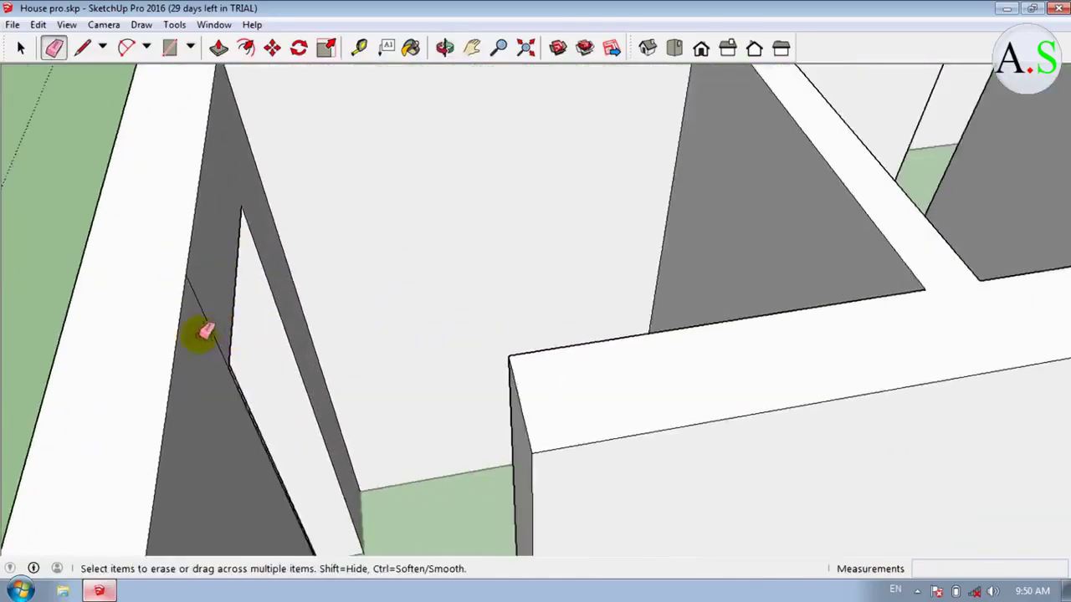
scroll(203, 332, down, 2)
scroll(376, 282, down, 2)
scroll(493, 280, down, 2)
mouse_move(493, 280)
middle_down()
mouse_move(347, 261)
mouse_move(418, 255)
mouse_move(359, 251)
middle_up()
scroll(347, 261, down, 3)
scroll(356, 255, down, 2)
scroll(368, 174, down, 1)
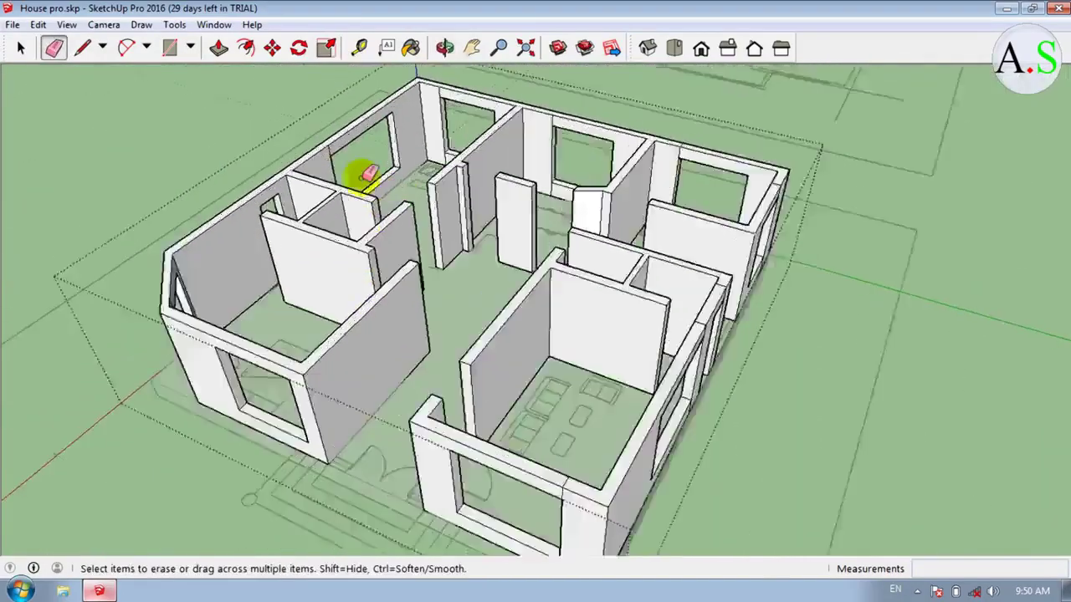
scroll(382, 275, up, 2)
scroll(383, 304, up, 1)
scroll(375, 339, up, 1)
scroll(386, 343, up, 2)
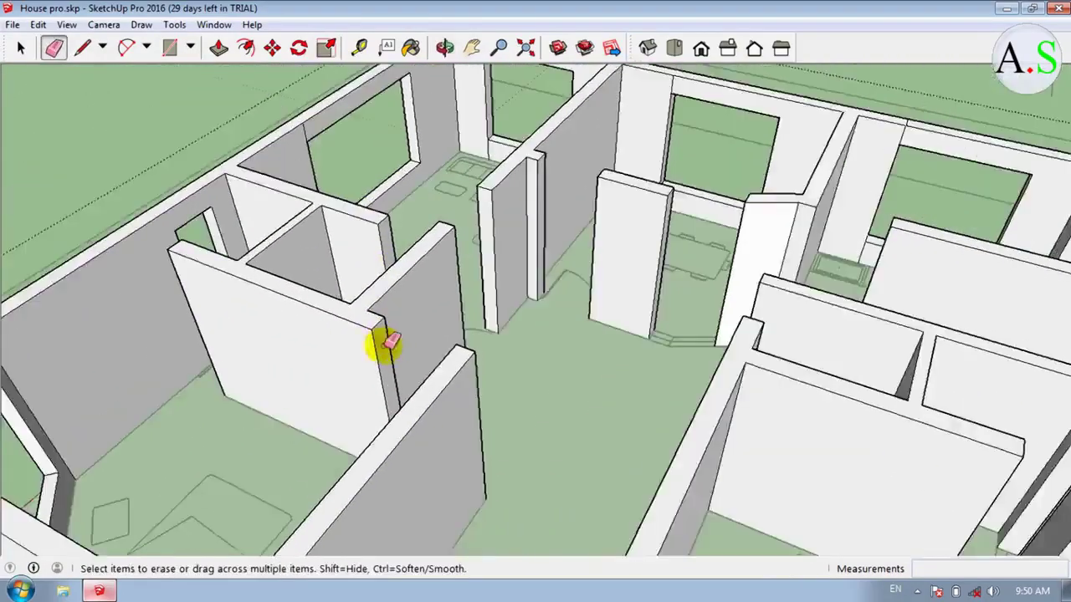
middle_drag(387, 343, 327, 337)
scroll(437, 327, up, 2)
scroll(349, 294, up, 2)
- With the Tape Measure, place guide lines 35 below the interior wall top edges
key(t)
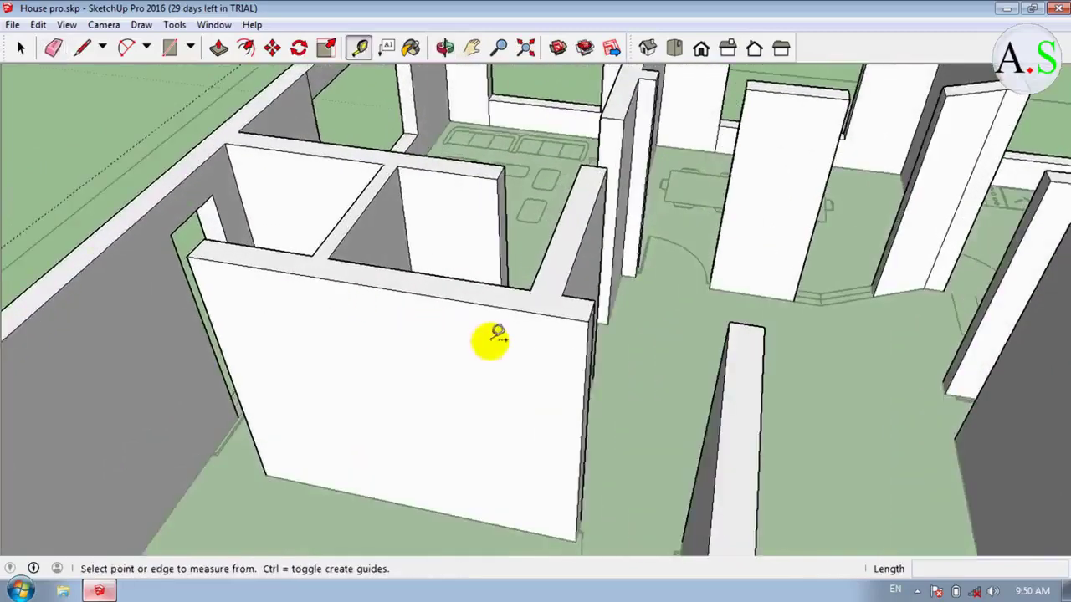
click(512, 306)
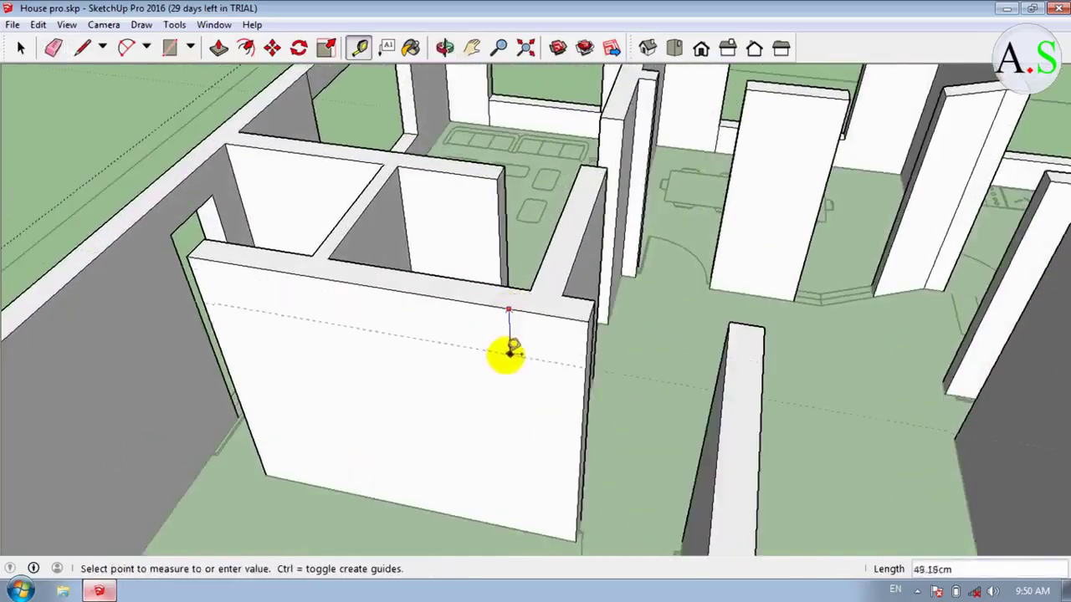
scroll(512, 345, down, 1)
scroll(512, 345, down, 1)
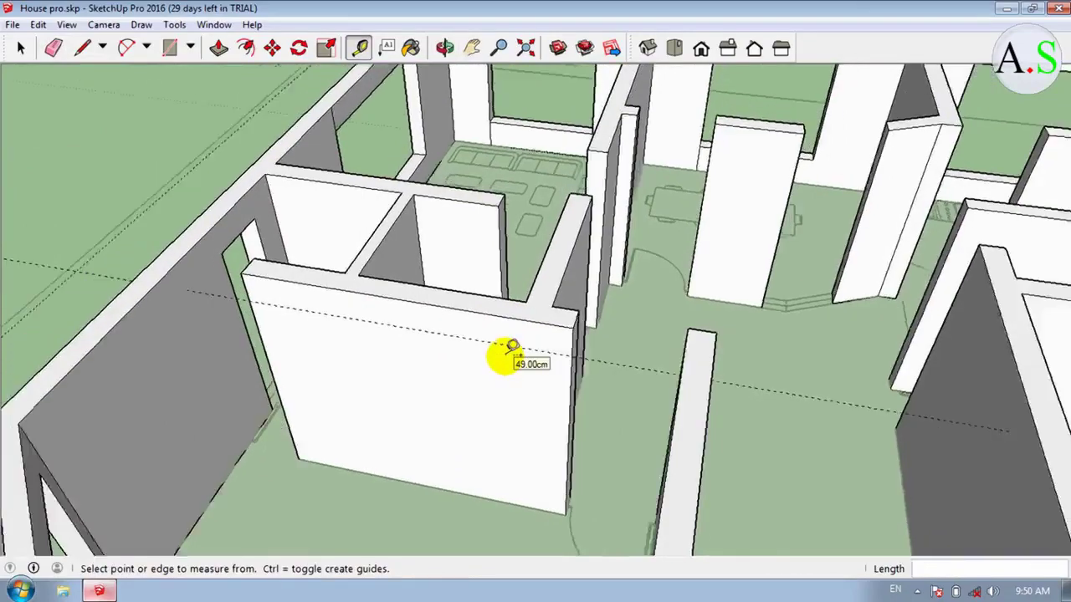
scroll(512, 345, down, 2)
scroll(508, 354, up, 2)
scroll(521, 246, up, 1)
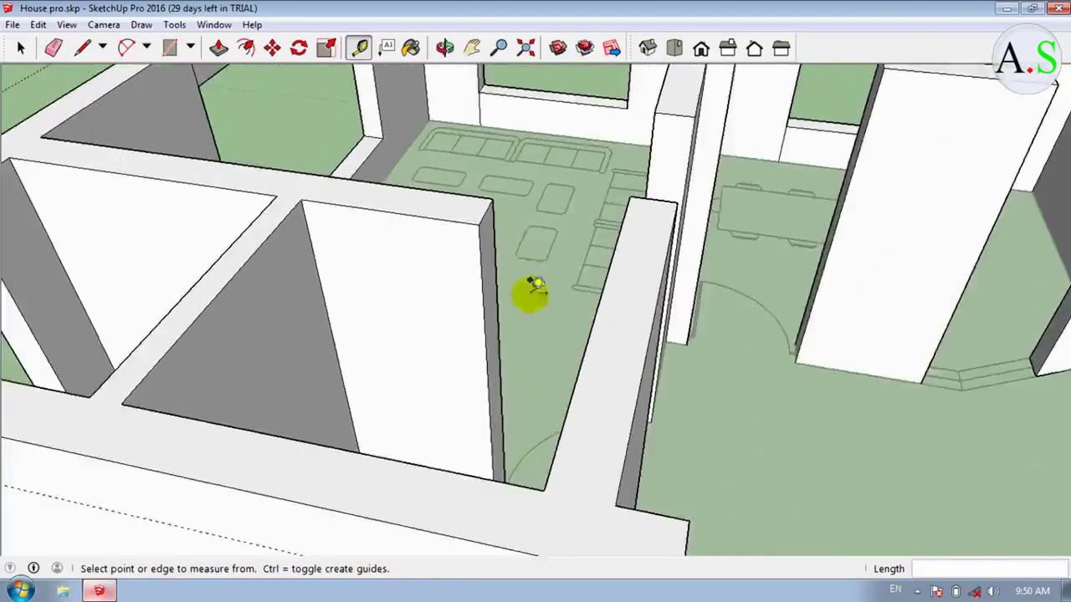
scroll(531, 292, down, 1)
scroll(586, 276, up, 1)
scroll(753, 209, up, 2)
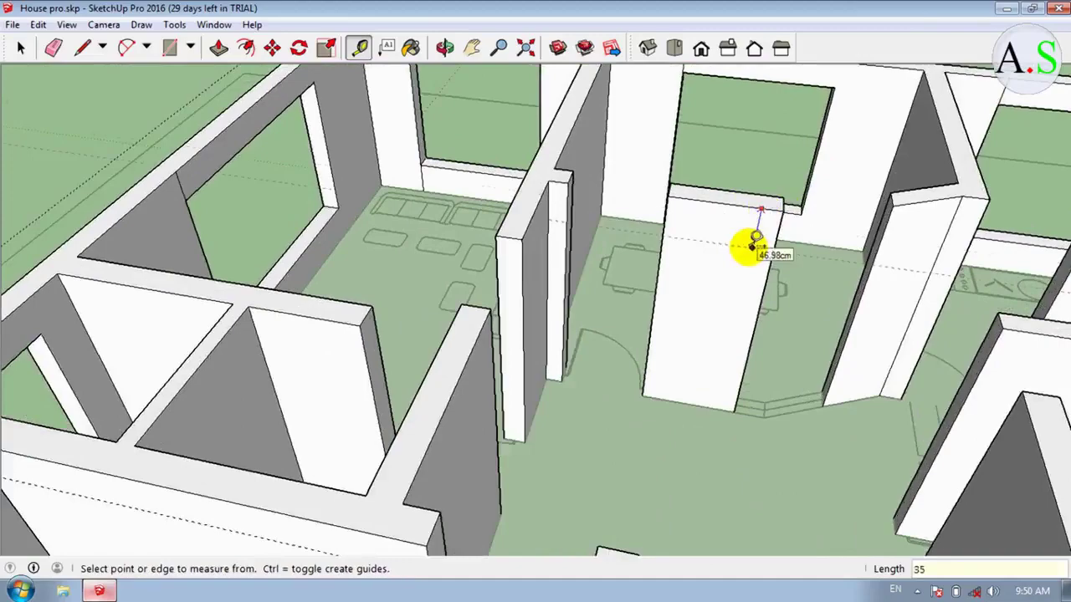
scroll(695, 284, down, 2)
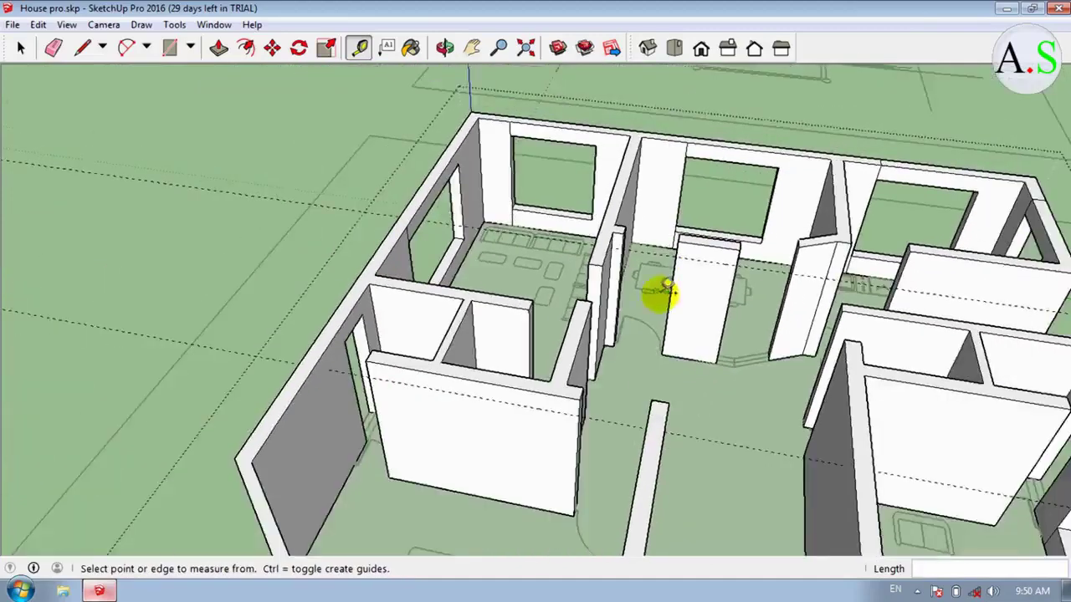
scroll(778, 276, down, 2)
scroll(586, 326, up, 2)
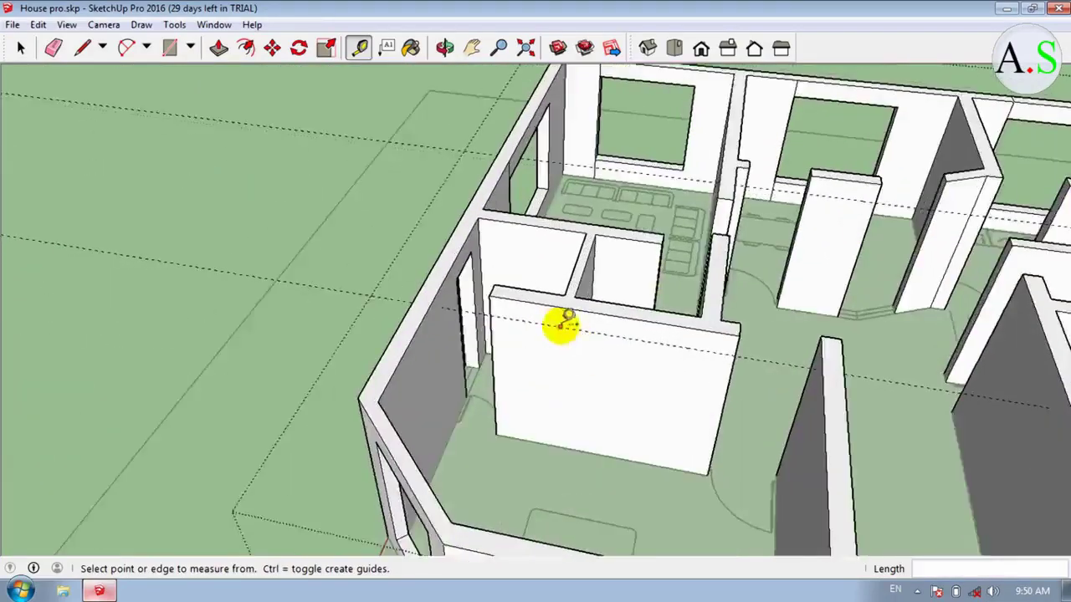
scroll(562, 318, up, 1)
mouse_move(561, 318)
middle_down()
mouse_move(770, 377)
mouse_move(724, 335)
middle_up()
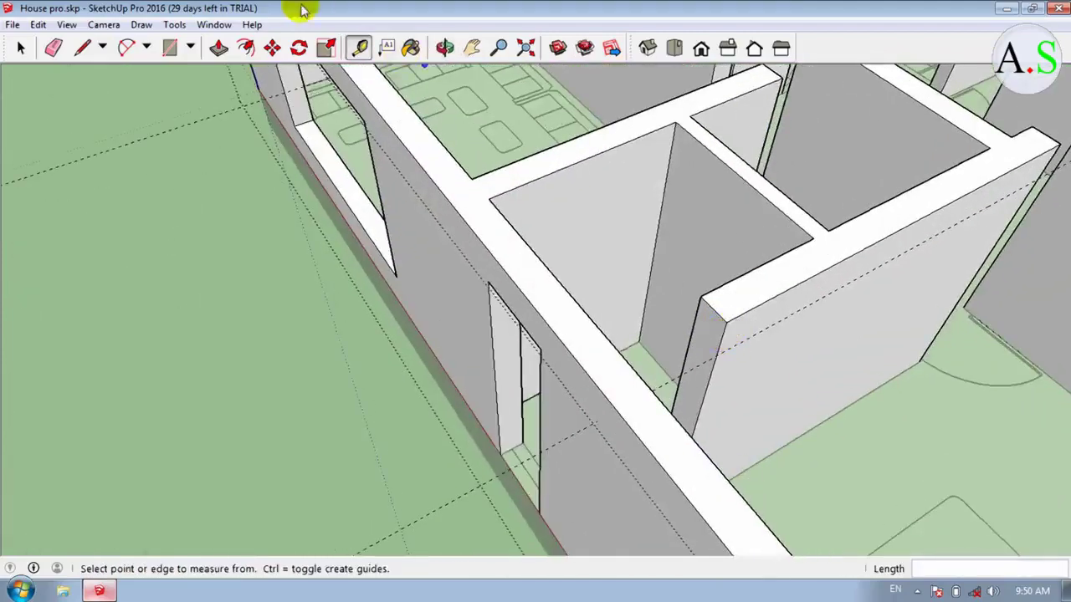
- Draw a rectangle on the wall end above the guide and extrude it 70 cm as a lintel
key(r)
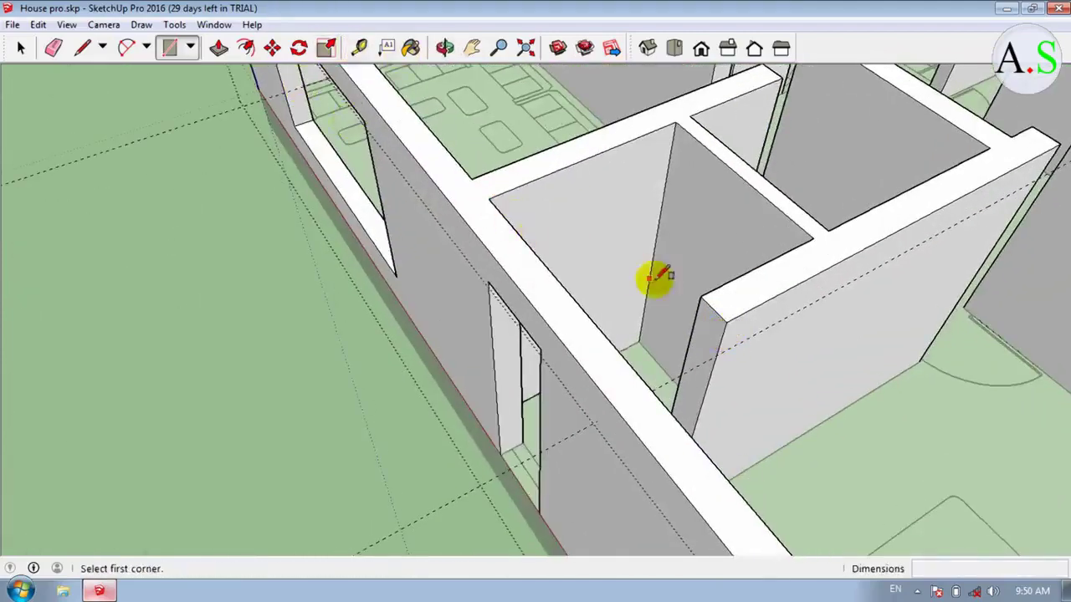
scroll(657, 276, up, 3)
click(761, 318)
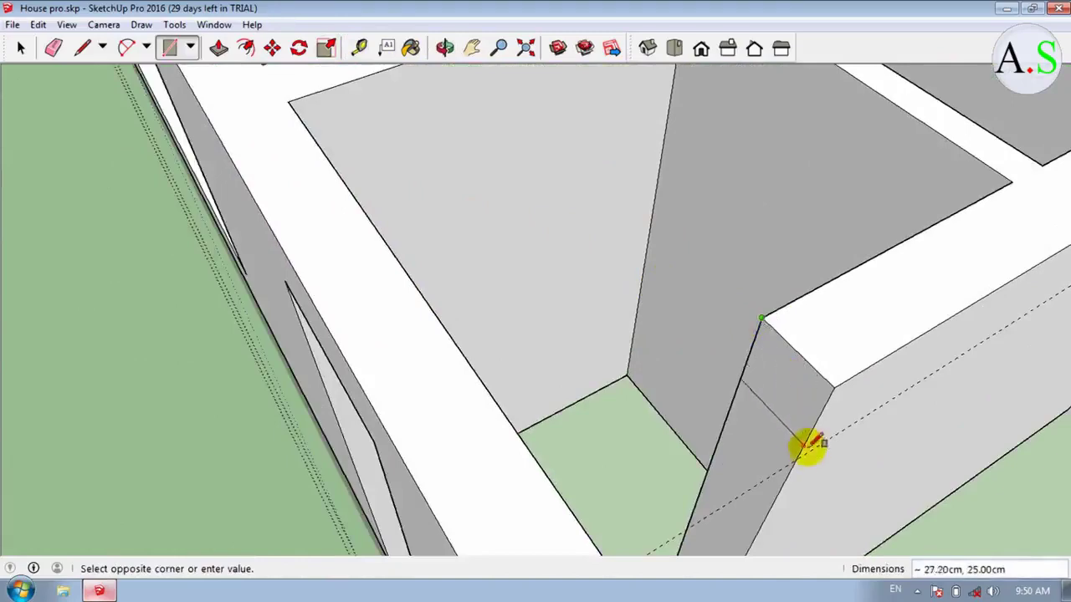
key(p)
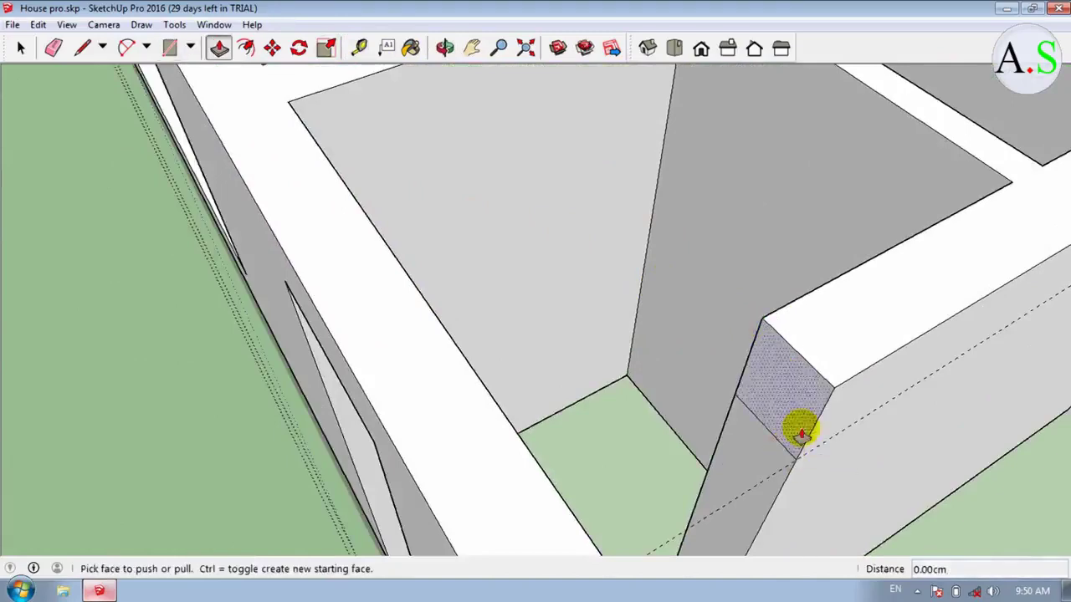
drag(809, 385, 490, 405)
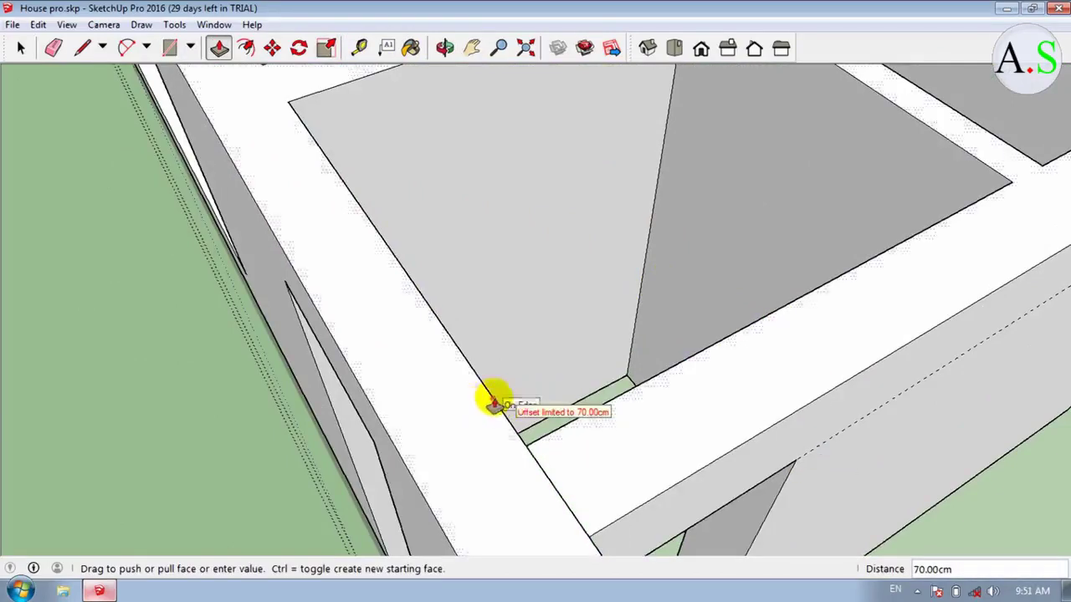
click(494, 404)
scroll(469, 403, down, 5)
mouse_move(447, 402)
middle_down()
mouse_move(686, 335)
mouse_move(877, 221)
middle_up()
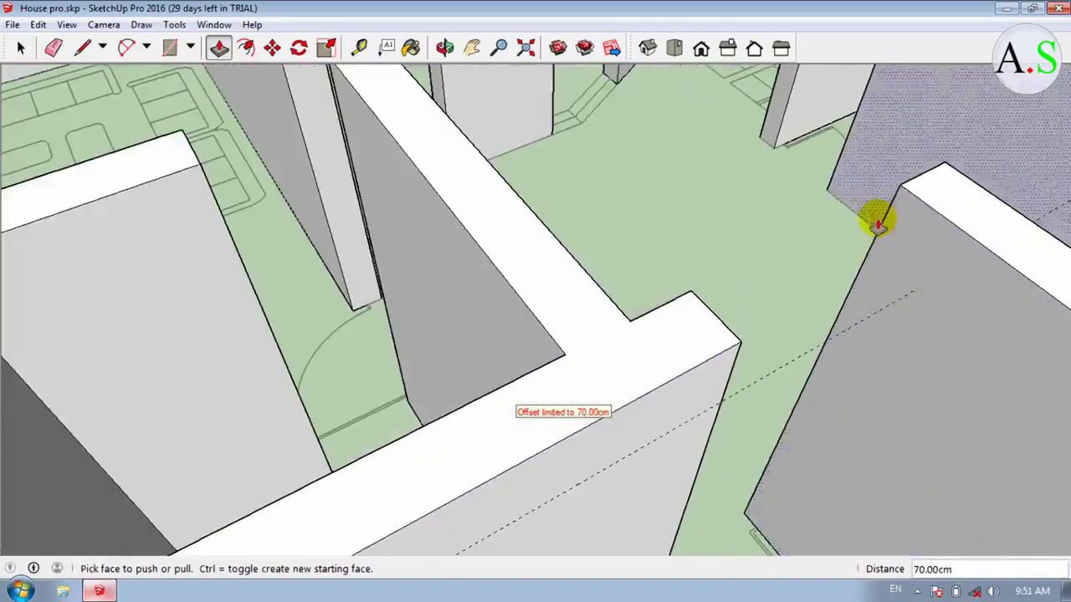
- Pull the next wall end's top face 100 cm across its doorway as a lintel
key(r)
middle_drag(832, 251, 599, 262)
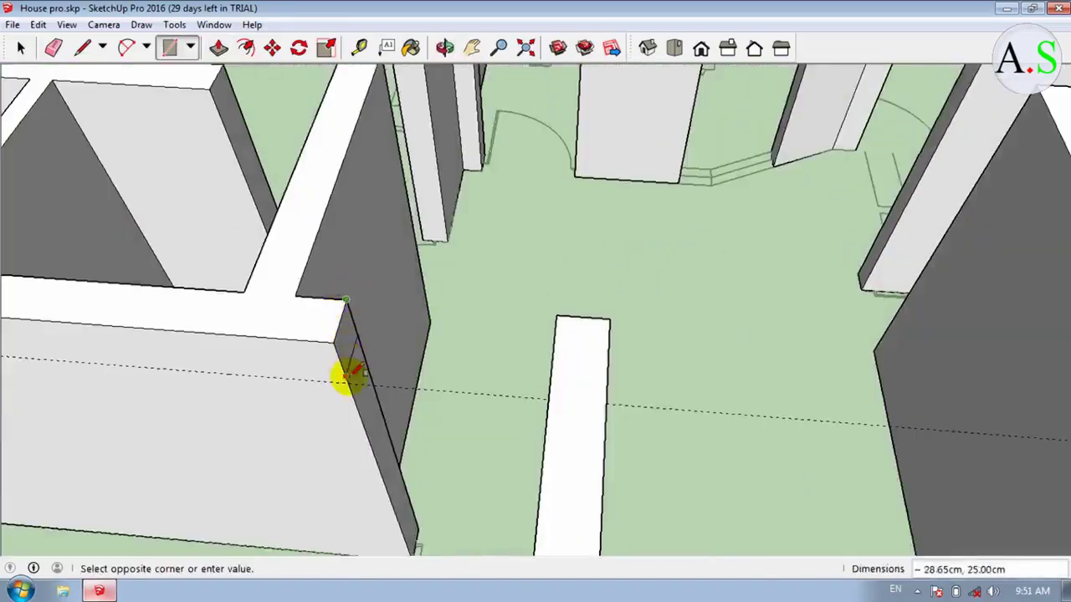
key(p)
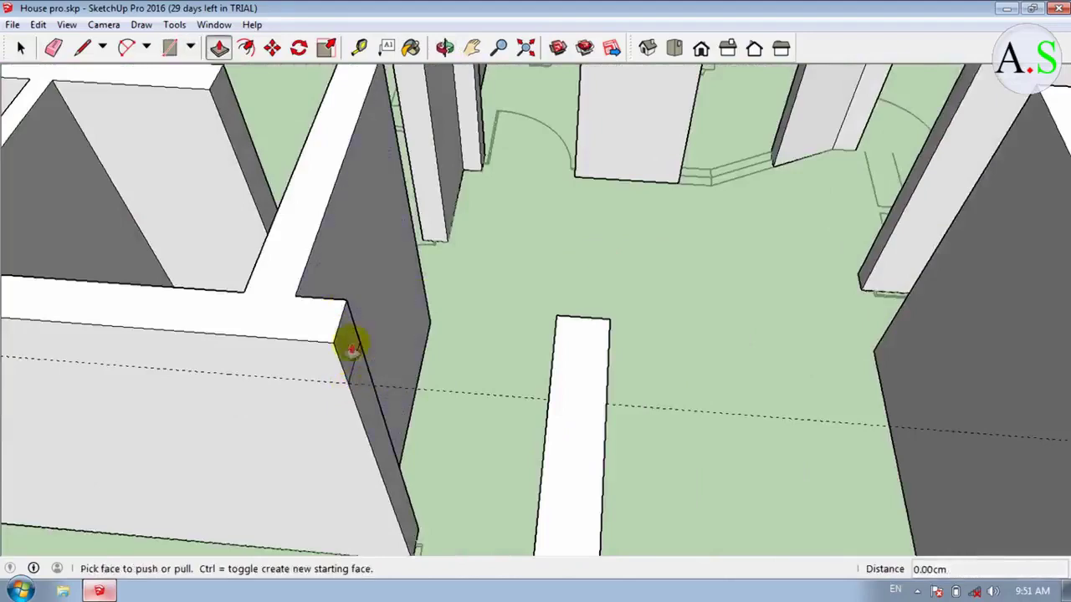
click(351, 350)
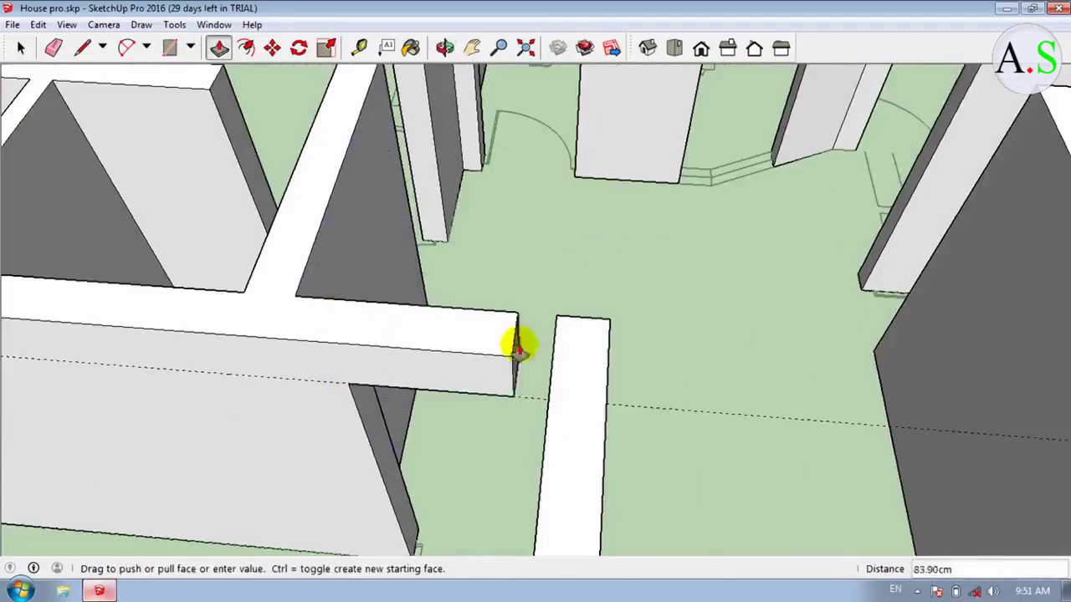
click(568, 326)
mouse_move(564, 330)
middle_down()
mouse_move(530, 382)
mouse_move(327, 353)
middle_up()
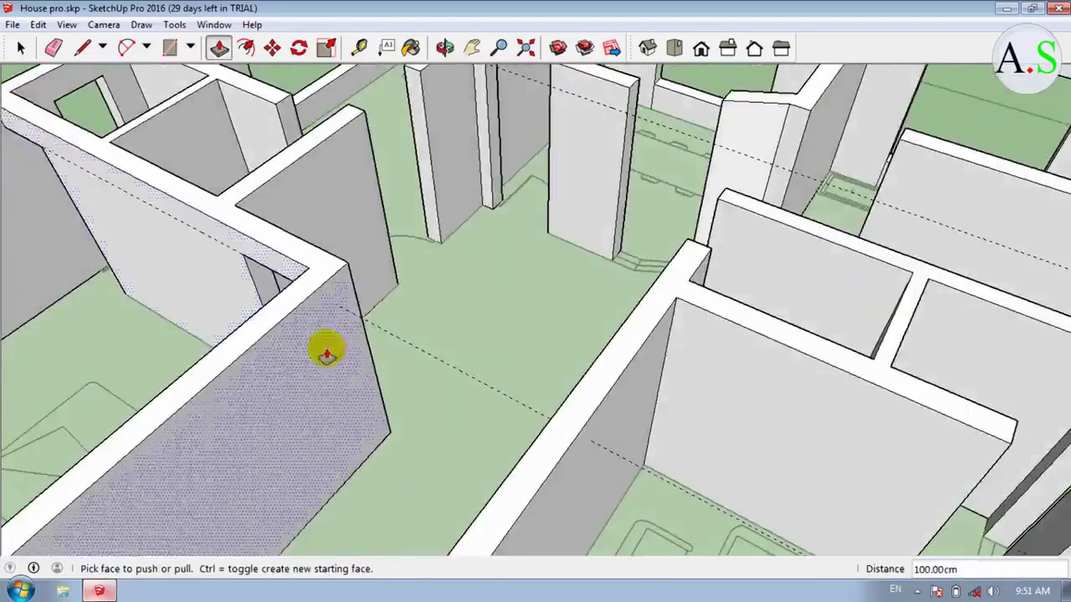
- Draw a rectangle on the interior wall end's top and extrude it 100 cm over the doorway
scroll(326, 353, down, 5)
scroll(382, 306, up, 5)
scroll(522, 282, up, 3)
key(r)
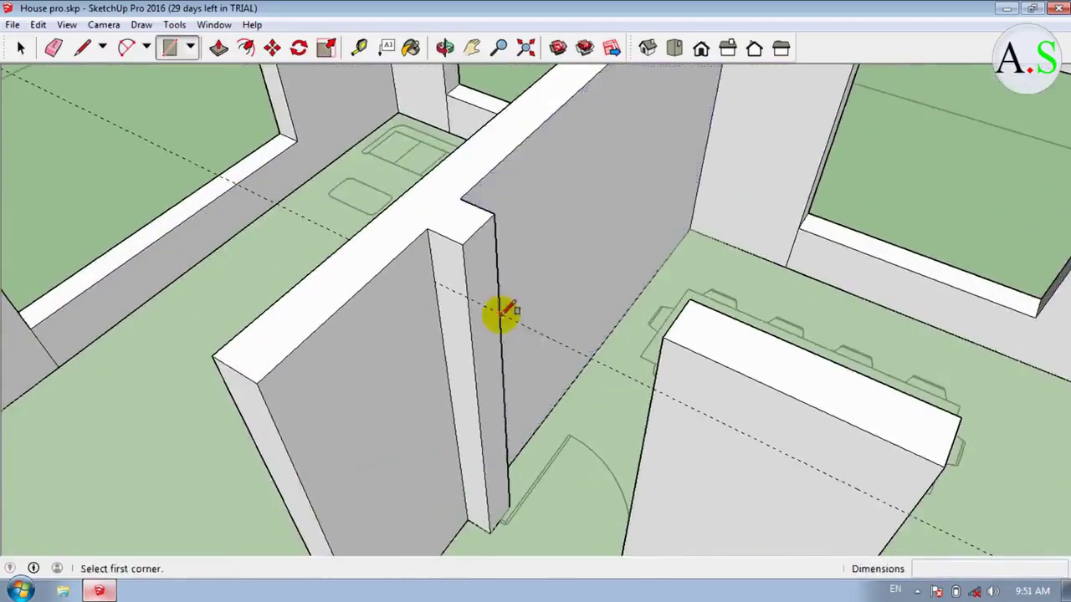
scroll(498, 285, up, 2)
scroll(490, 209, up, 2)
click(490, 184)
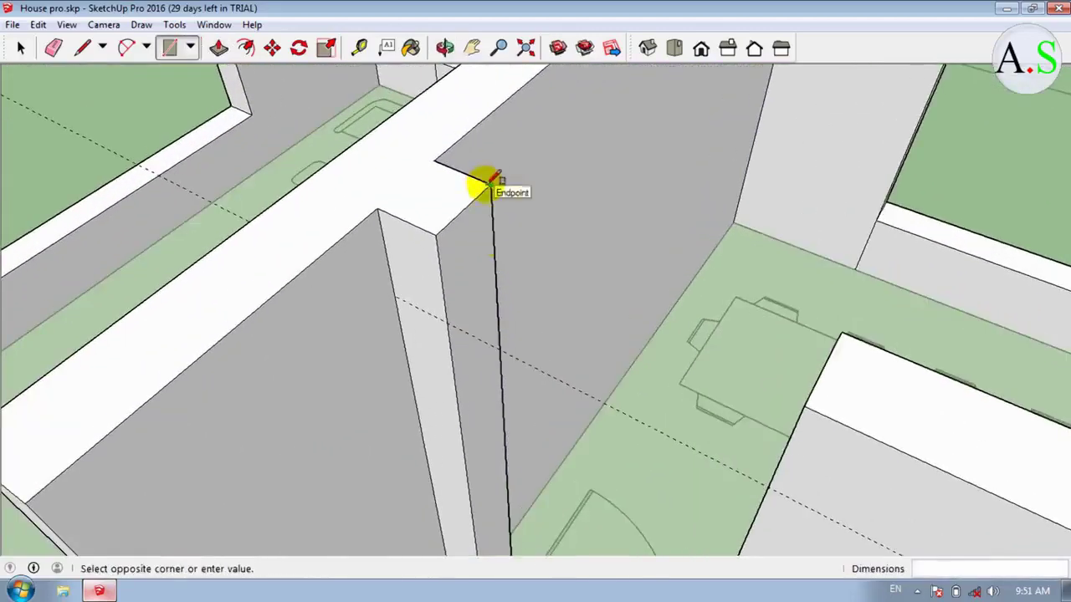
click(451, 322)
key(p)
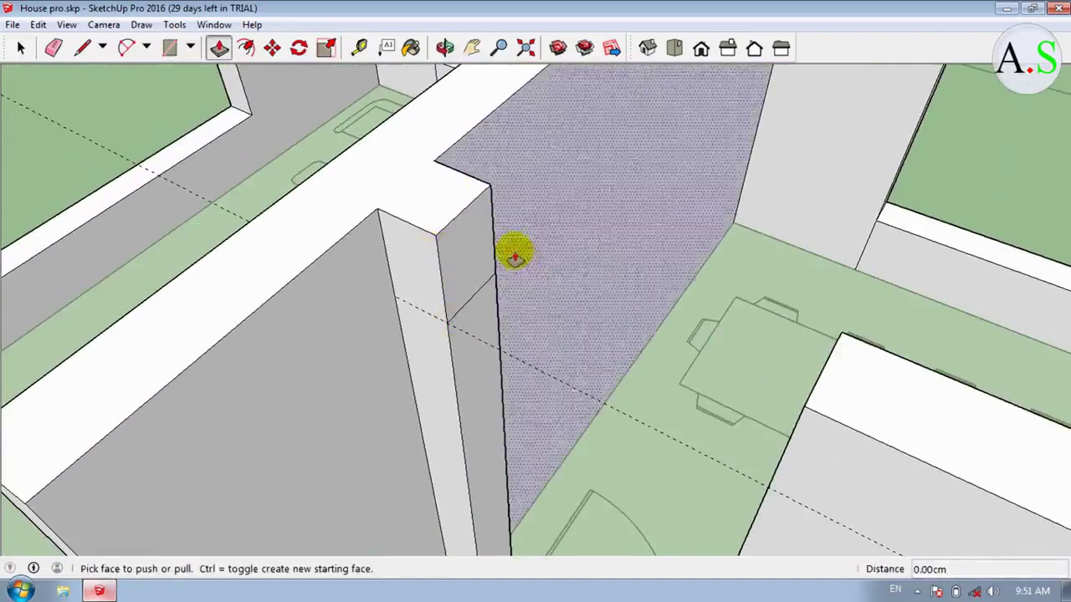
drag(471, 251, 747, 359)
text(100)
key(Return)
scroll(836, 339, down, 3)
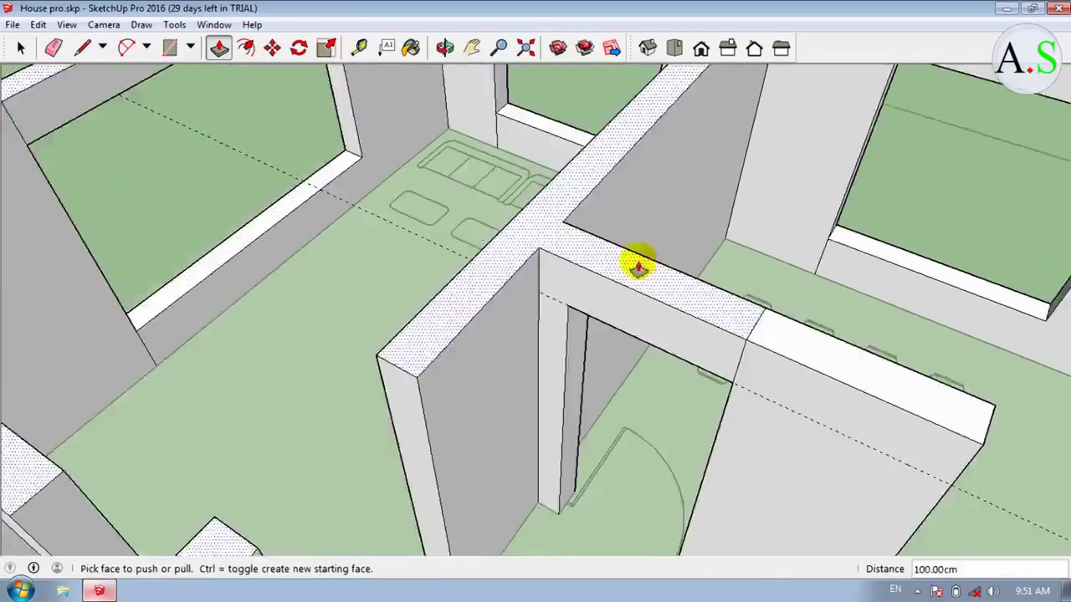
mouse_move(734, 322)
middle_down()
mouse_move(717, 335)
mouse_move(557, 262)
middle_up()
scroll(562, 267, down, 3)
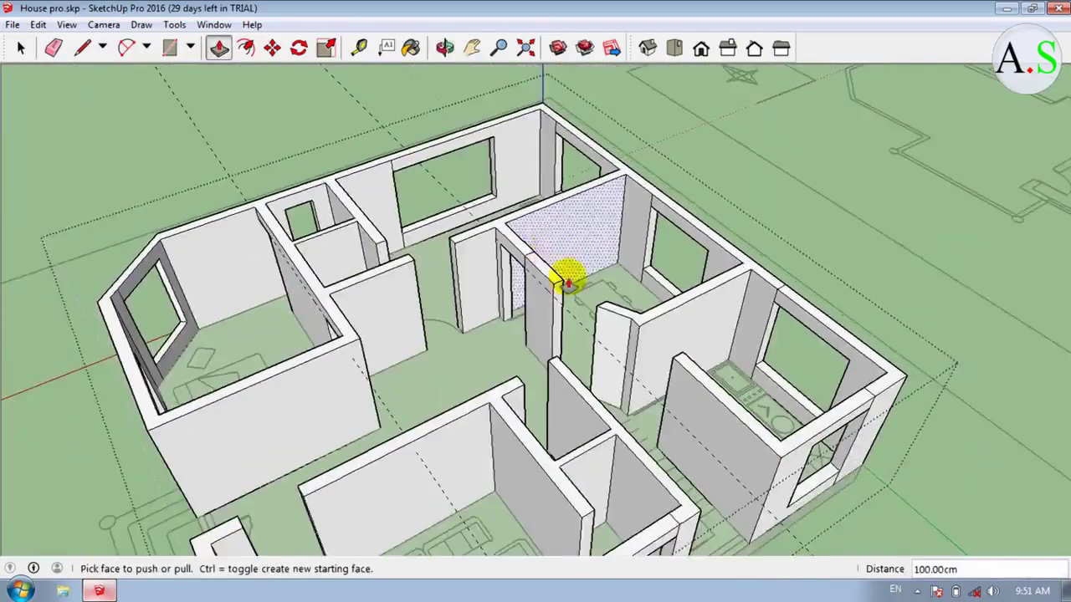
scroll(677, 442, up, 3)
scroll(674, 318, up, 2)
- Place a 35 guide below the wall top, then draw and extrude a 100 cm lintel from the wall end
key(t)
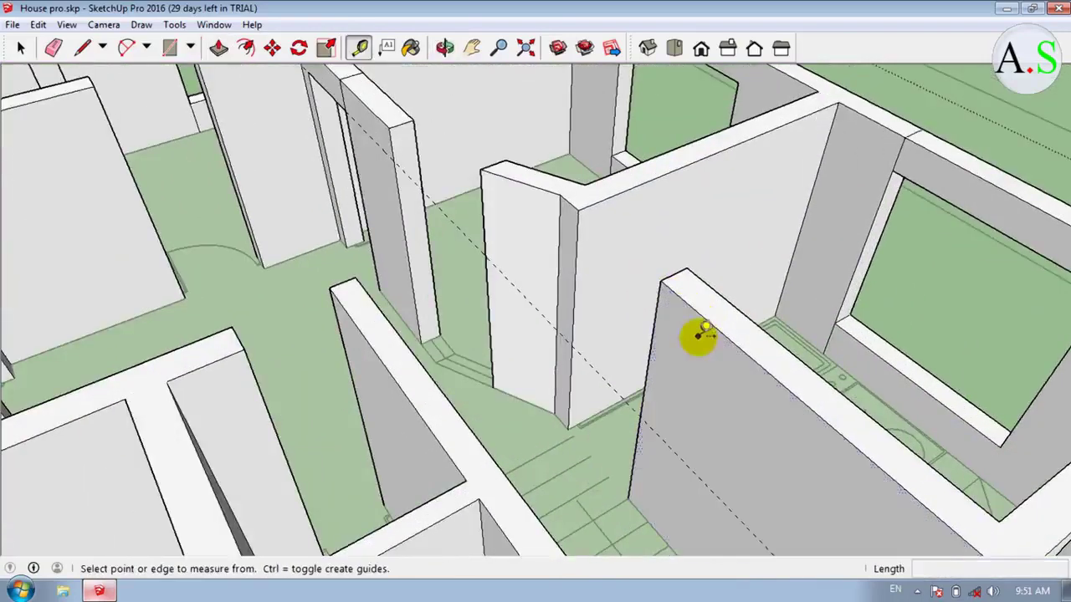
click(735, 341)
text(35)
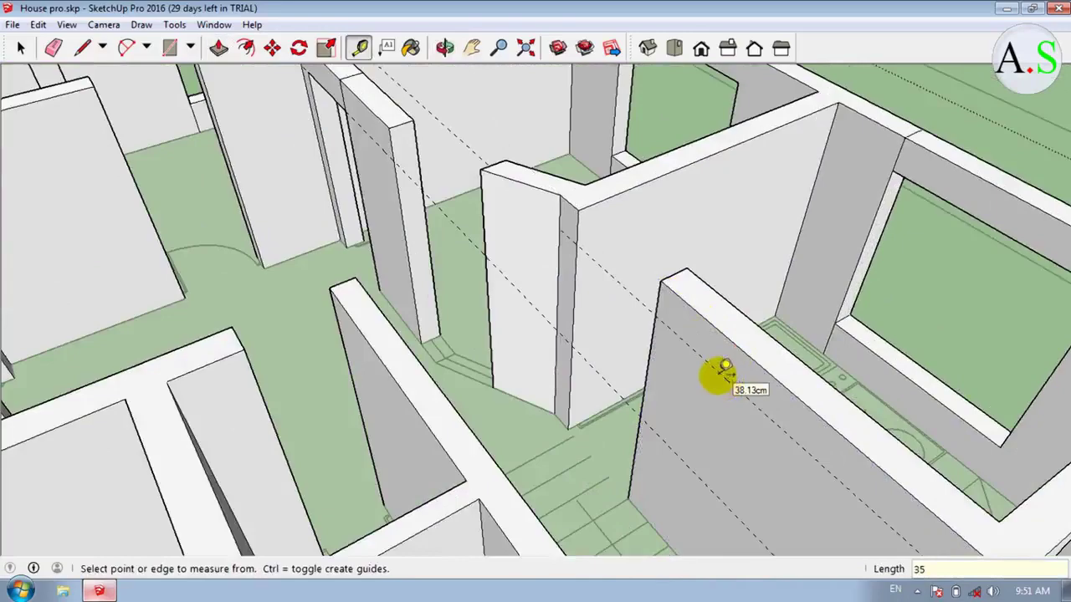
key(r)
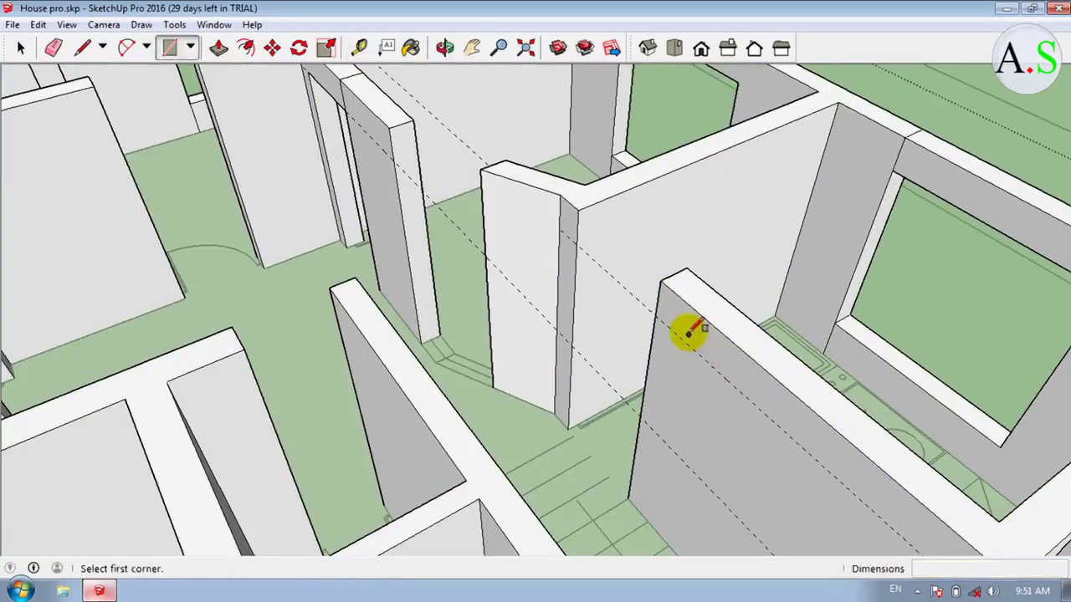
mouse_move(689, 329)
middle_down()
mouse_move(474, 213)
mouse_move(669, 234)
middle_up()
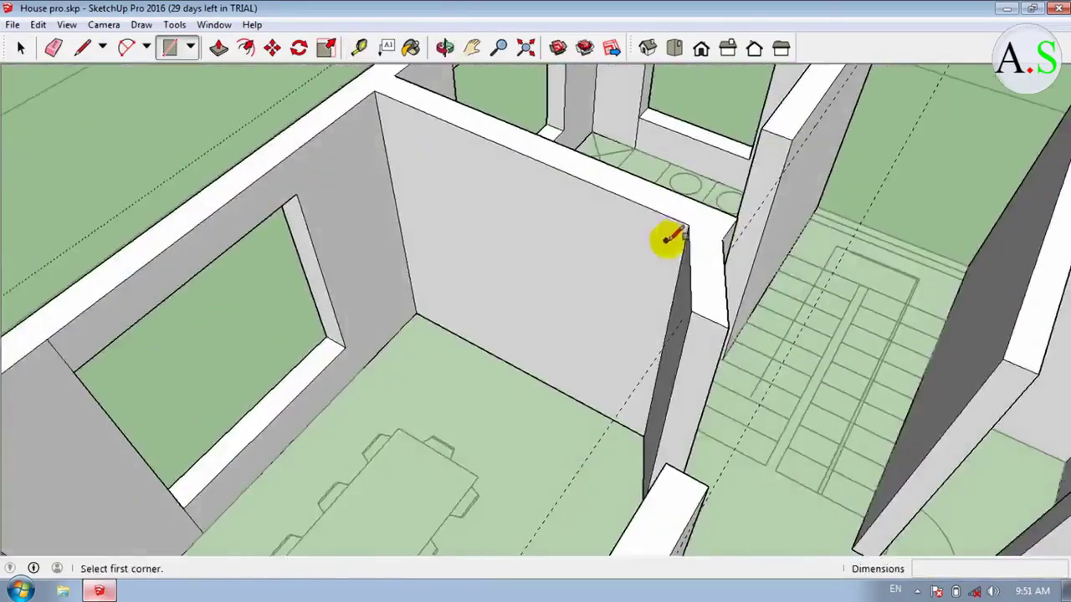
scroll(757, 154, up, 2)
click(766, 122)
scroll(795, 186, up, 2)
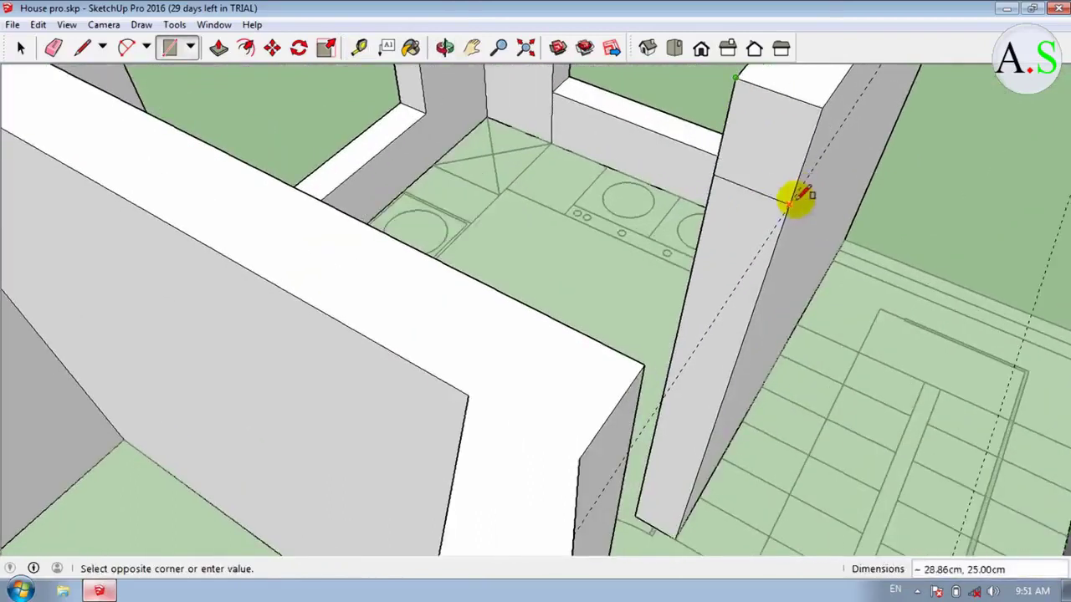
key(p)
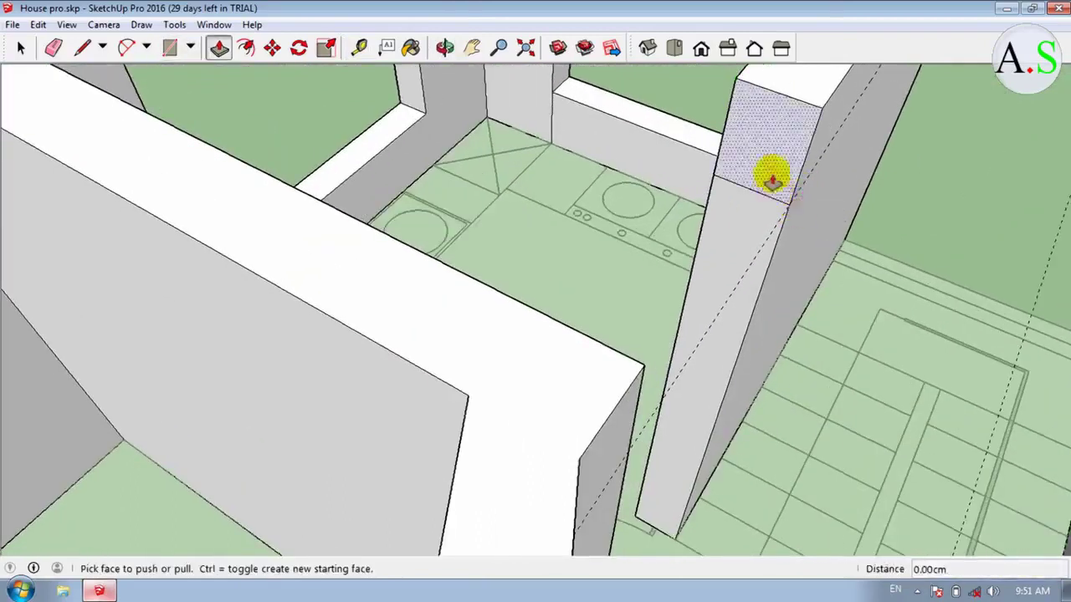
mouse_move(772, 180)
mouse_down()
mouse_move(644, 368)
mouse_move(438, 271)
mouse_up()
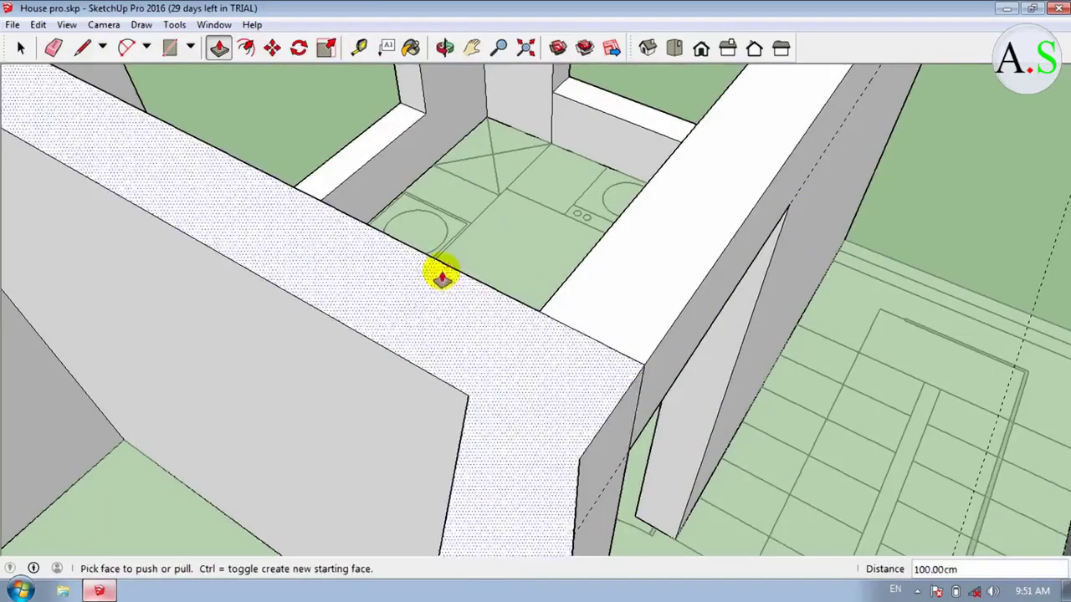
mouse_move(437, 270)
middle_down()
mouse_move(402, 318)
mouse_move(394, 298)
mouse_move(446, 297)
middle_up()
scroll(502, 335, up, 5)
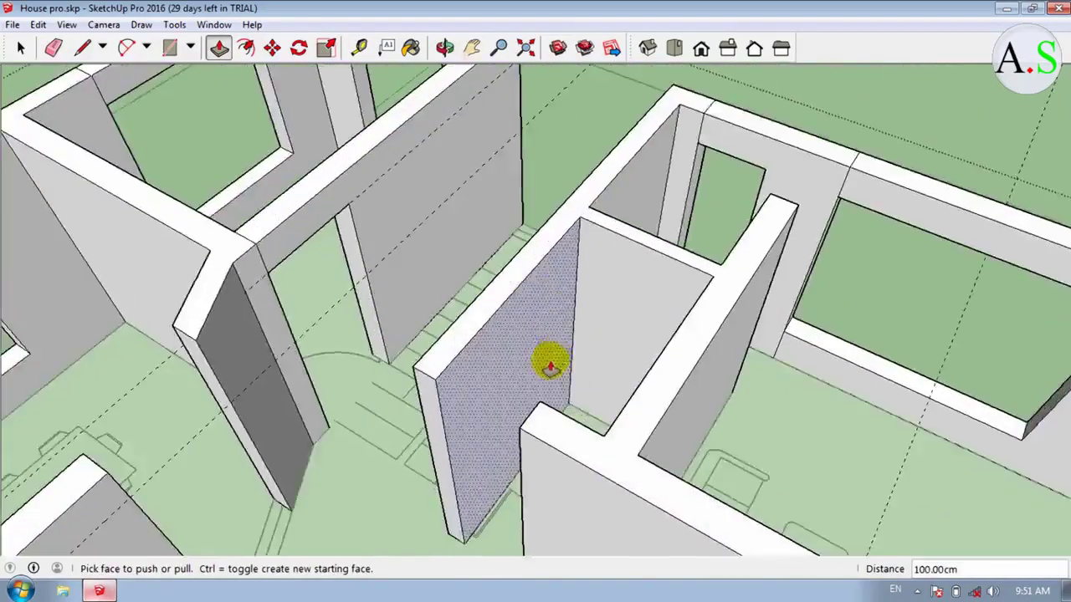
mouse_move(550, 363)
middle_down()
mouse_move(480, 265)
mouse_move(485, 296)
middle_up()
scroll(485, 318, up, 3)
- Place a guide line 35 cm below the wall top at the first doorway
key(t)
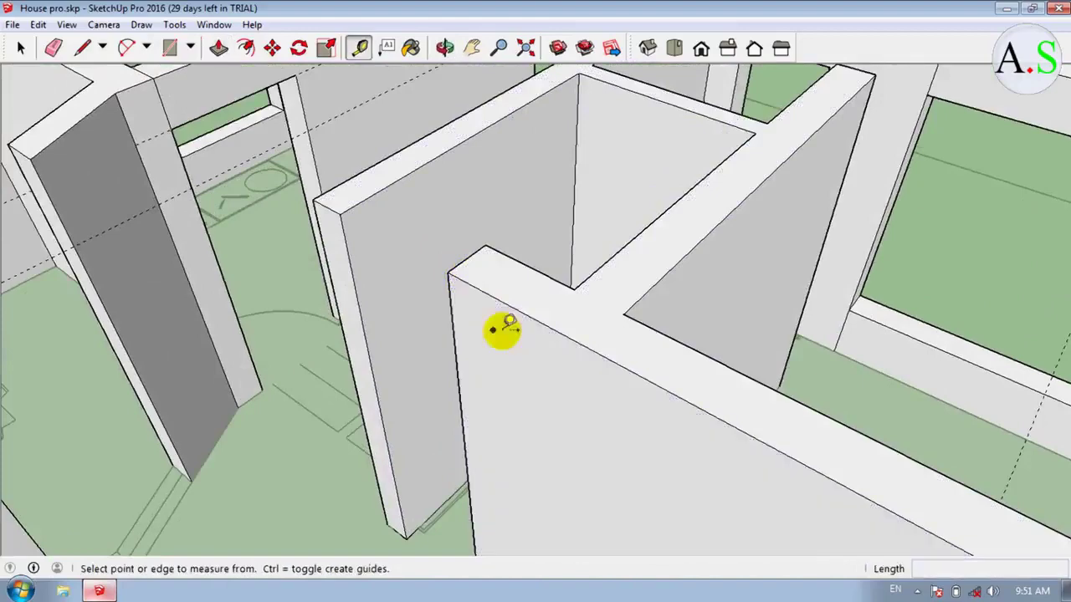
click(522, 313)
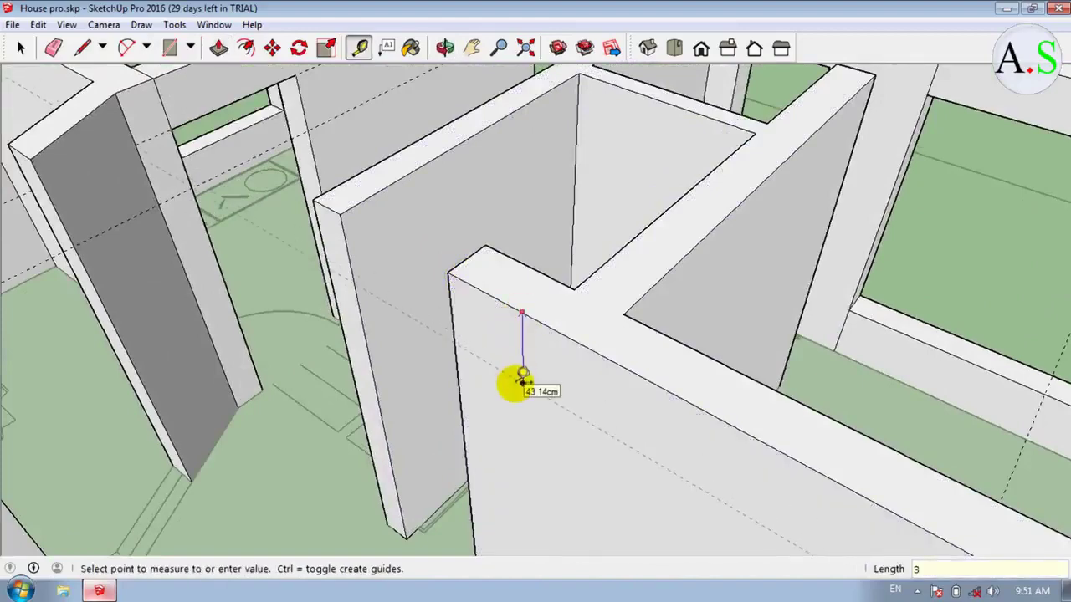
scroll(509, 377, down, 3)
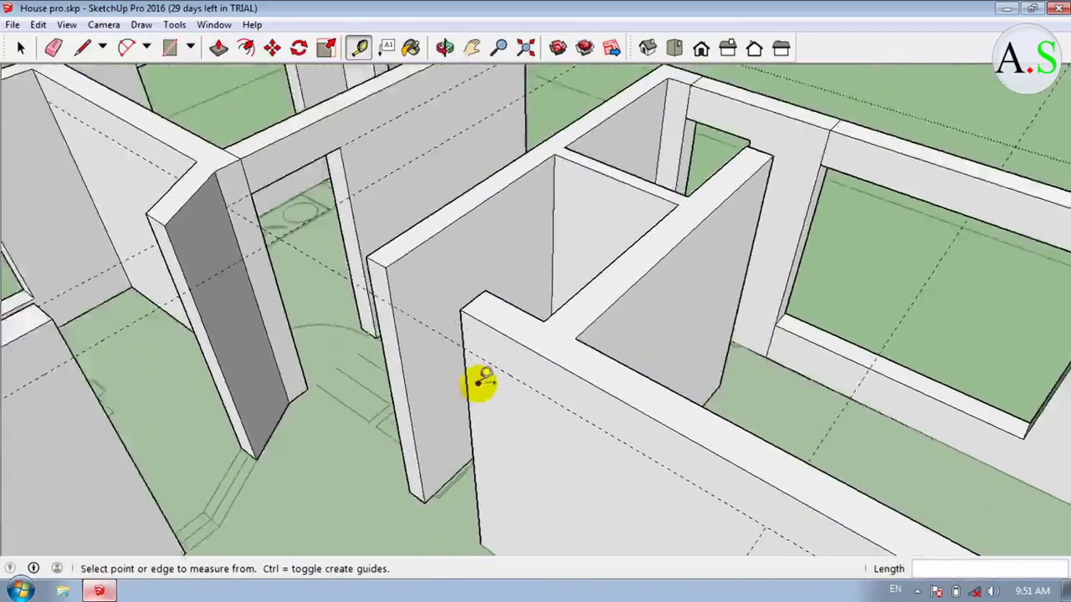
scroll(478, 318, down, 2)
scroll(531, 275, up, 4)
text(35)
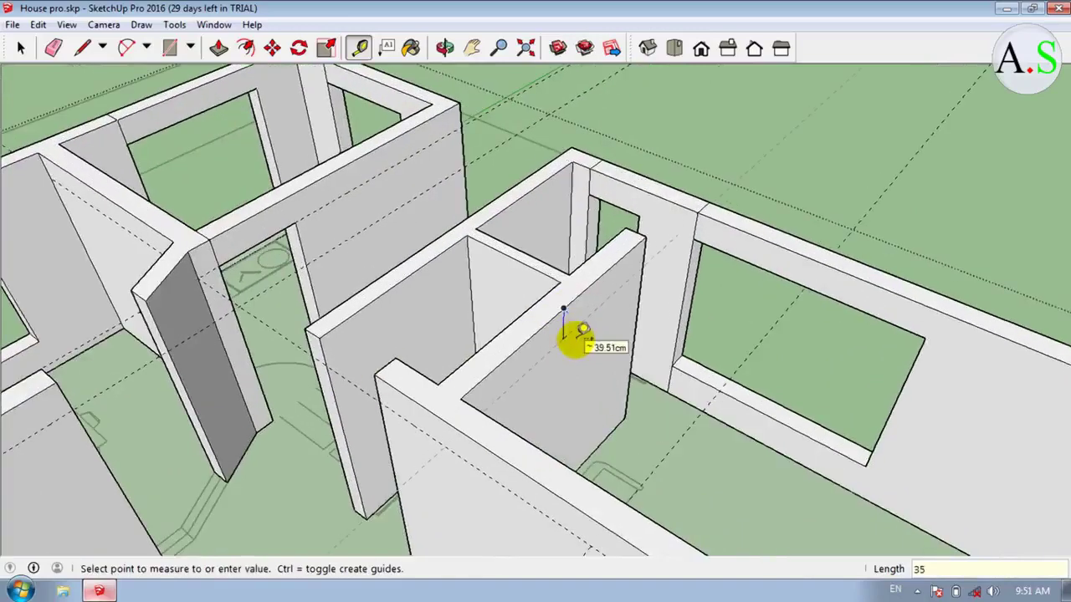
key(Return)
scroll(521, 251, down, 2)
scroll(516, 289, down, 2)
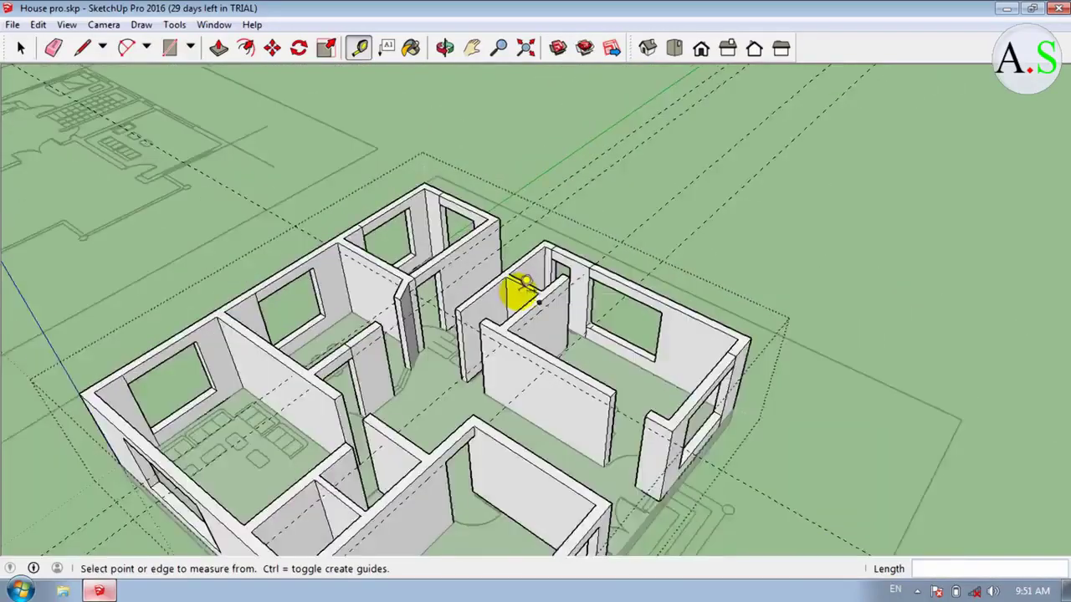
scroll(519, 289, down, 2)
scroll(520, 295, up, 2)
scroll(494, 322, up, 2)
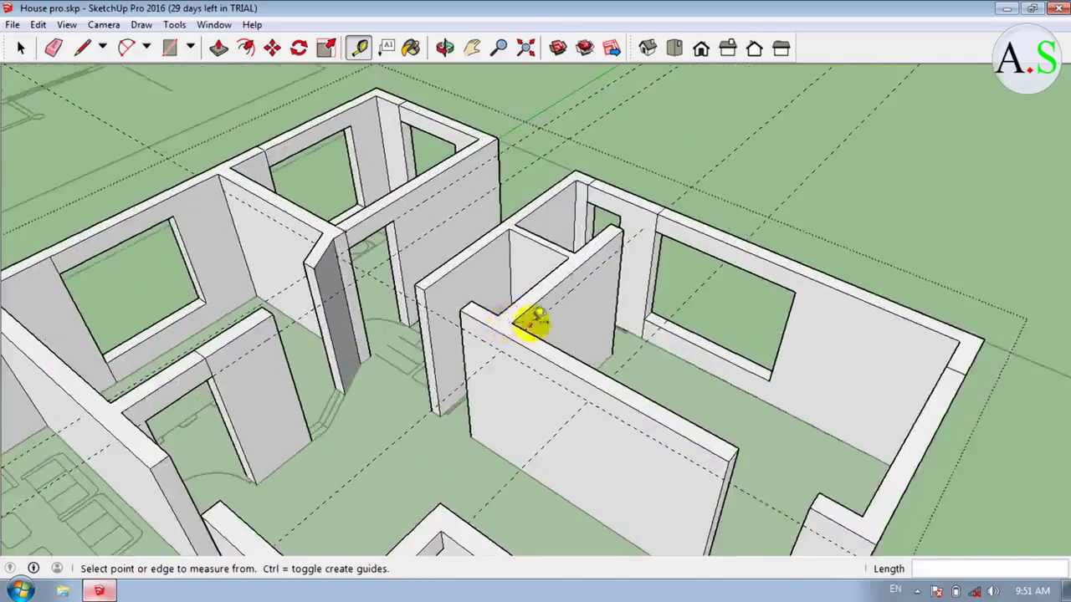
scroll(521, 317, up, 2)
scroll(555, 318, up, 2)
mouse_move(497, 330)
middle_down()
mouse_move(673, 347)
mouse_move(879, 326)
middle_up()
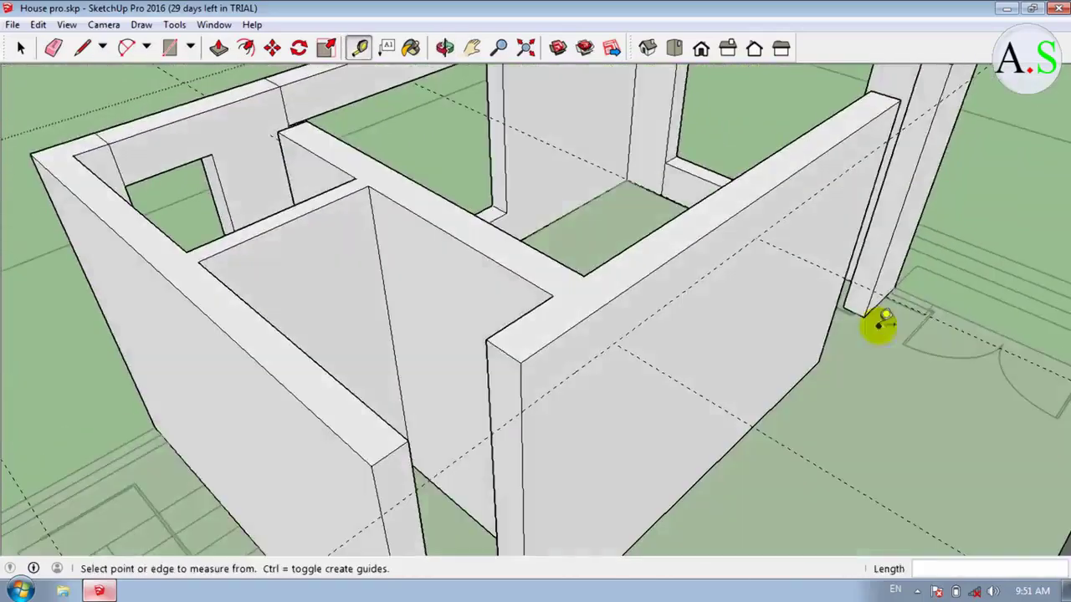
- Outline the wall end down to the guide and push it 70 cm across the doorway as a lintel
key(r)
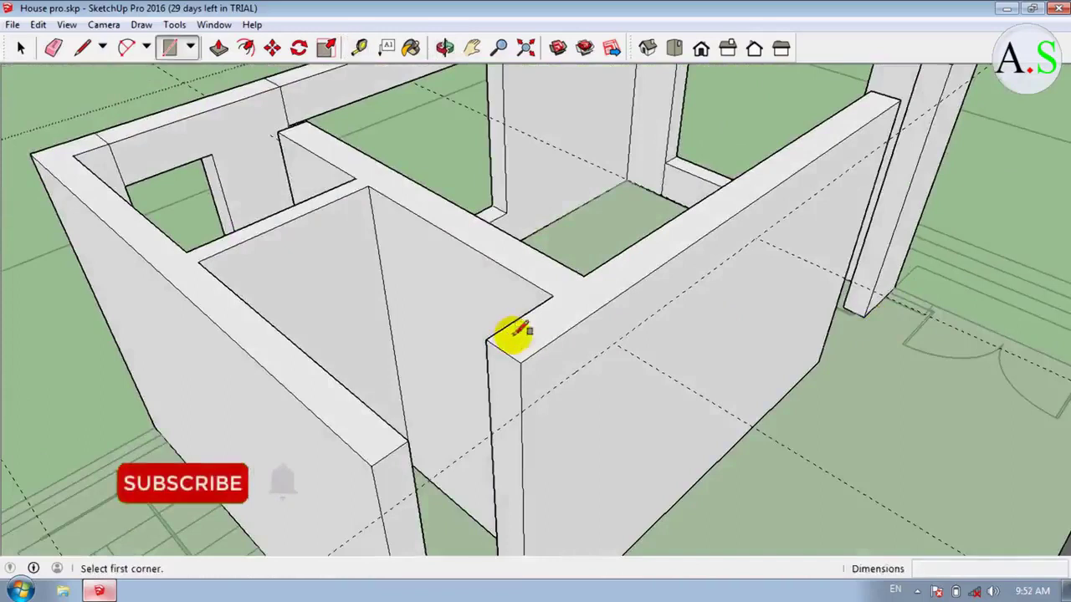
scroll(506, 344, up, 2)
scroll(497, 347, up, 2)
click(476, 337)
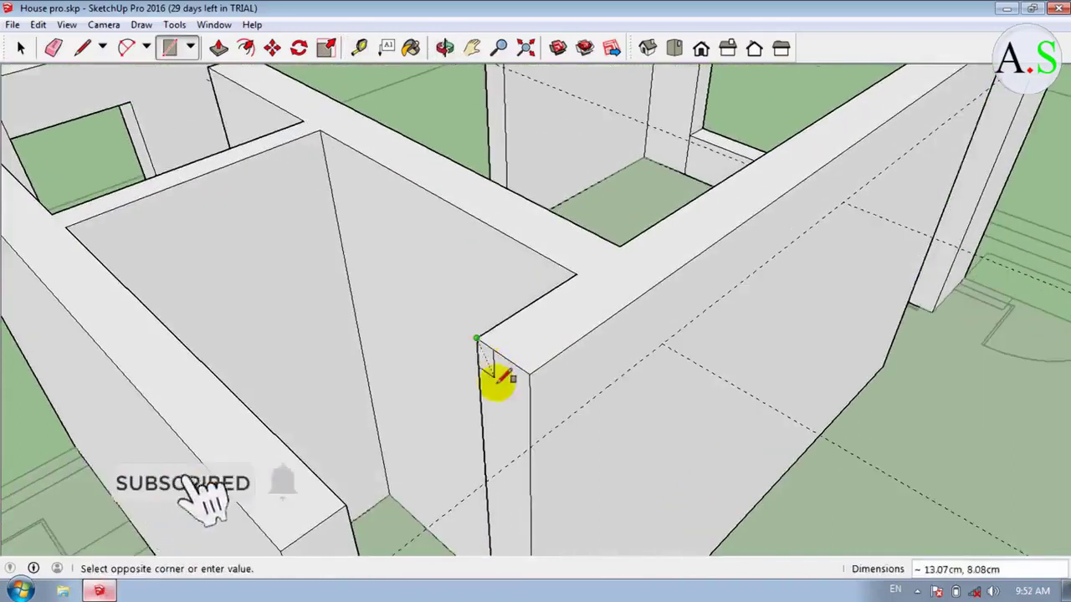
click(528, 447)
key(p)
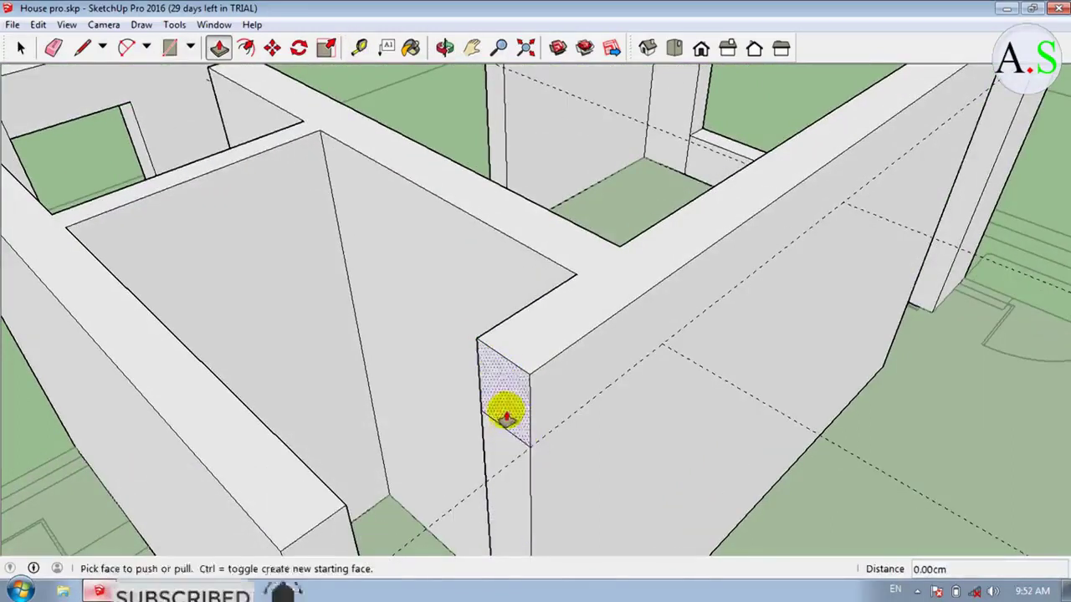
click(506, 419)
click(295, 454)
- Outline the next wall end and extend a second 70 cm lintel across its doorway
key(r)
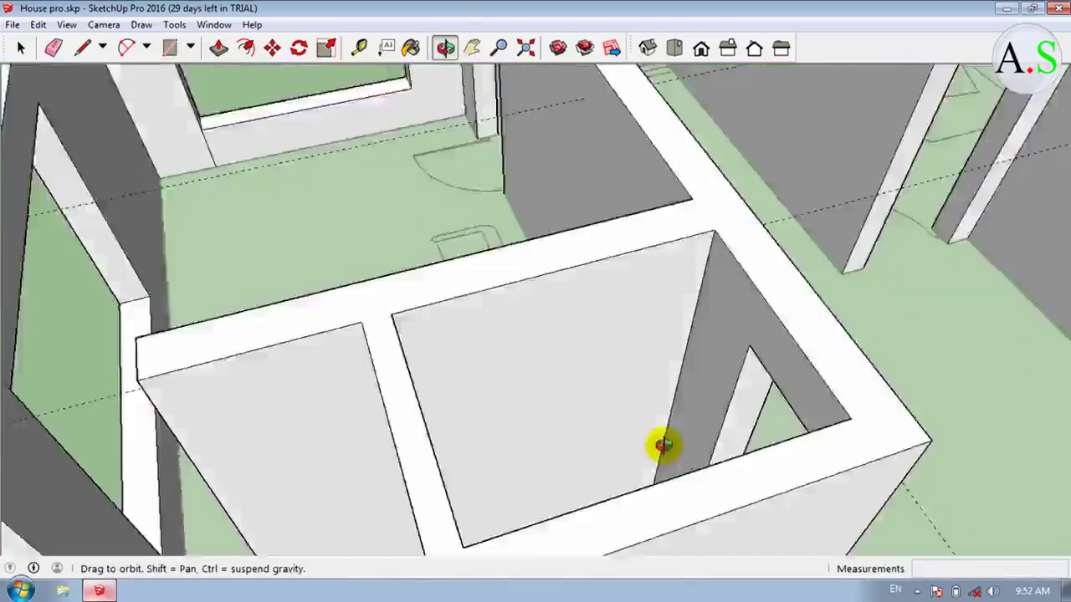
mouse_move(320, 385)
middle_down()
mouse_move(903, 327)
mouse_move(533, 402)
middle_up()
click(541, 382)
scroll(502, 430, up, 1)
scroll(478, 438, up, 2)
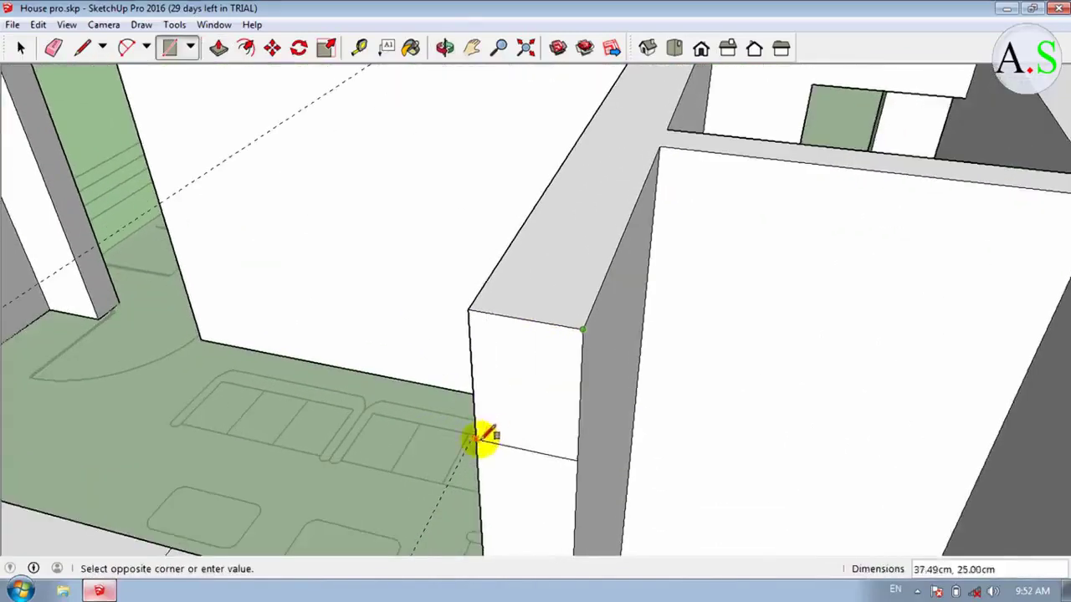
key(p)
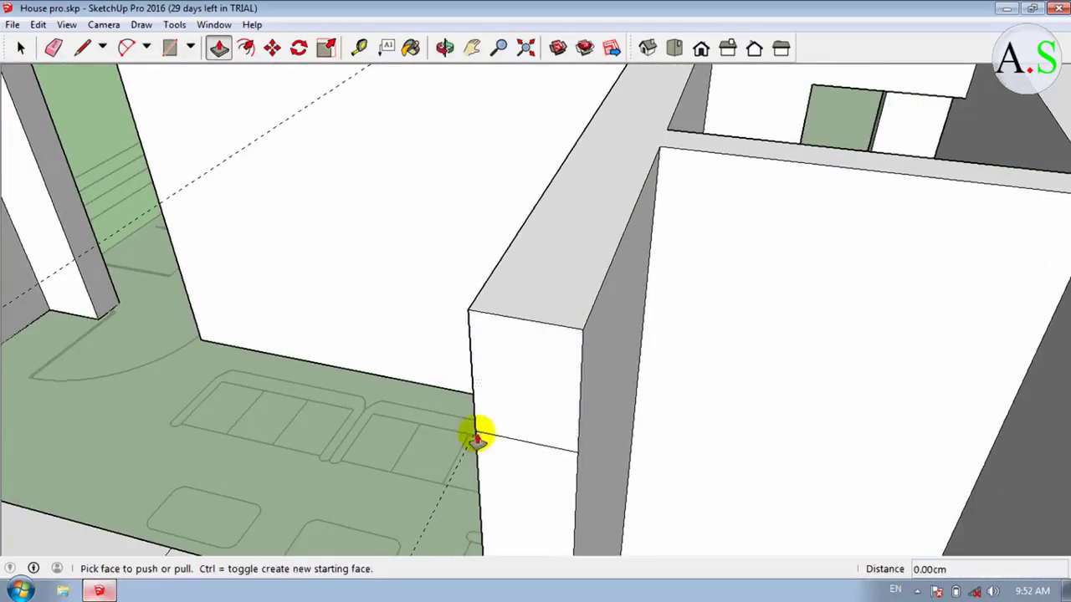
click(526, 359)
scroll(423, 523, down, 2)
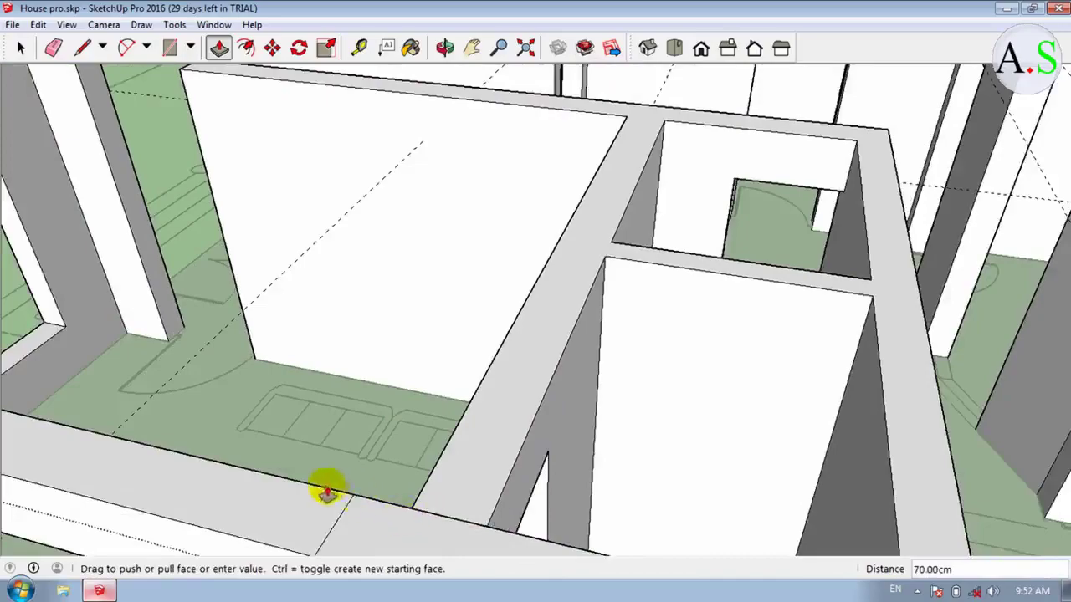
click(355, 502)
scroll(361, 503, down, 2)
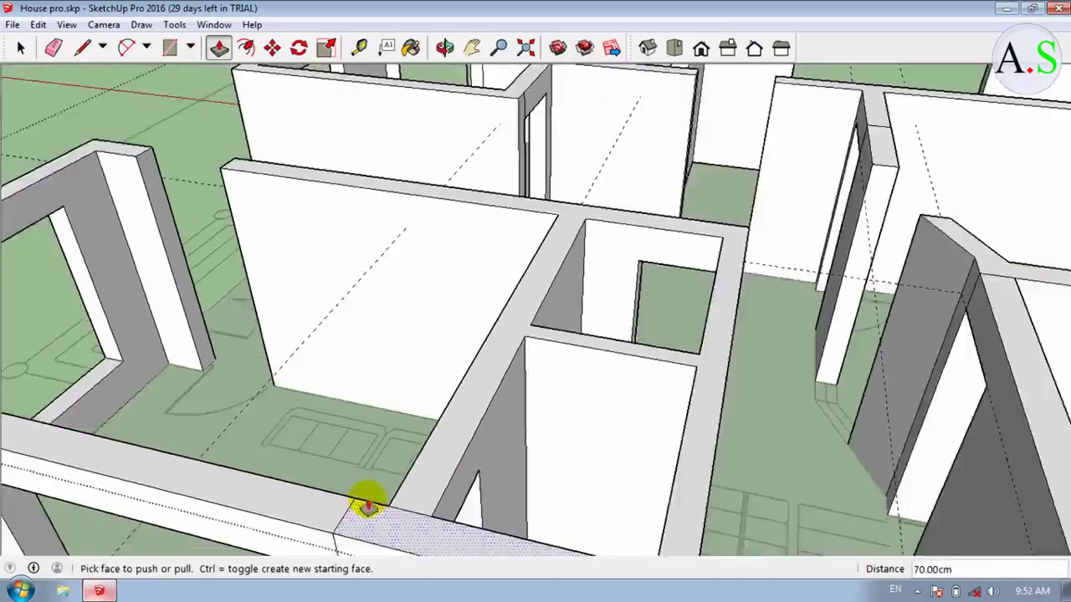
- Orbit to inspect the two new lintels and turn toward the next doorway
mouse_move(366, 502)
middle_down()
mouse_move(490, 461)
mouse_move(574, 543)
mouse_move(834, 569)
middle_up()
scroll(485, 490, down, 3)
scroll(633, 153, up, 4)
scroll(634, 153, up, 2)
mouse_move(650, 268)
middle_down()
mouse_move(817, 346)
mouse_move(645, 259)
mouse_move(280, 209)
middle_up()
scroll(645, 259, up, 3)
scroll(235, 124, up, 2)
key(t)
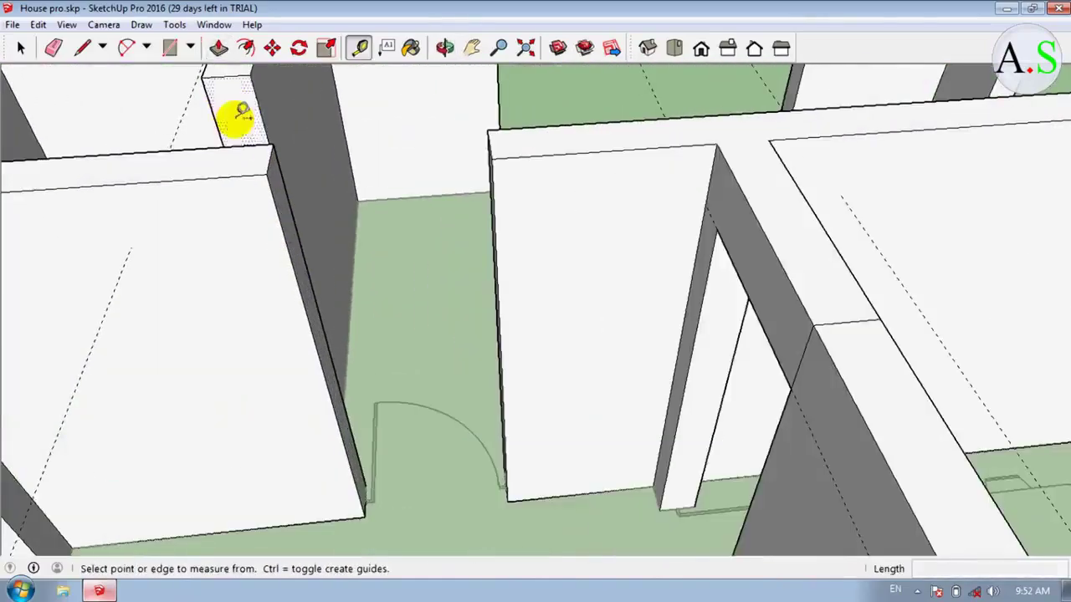
- Measure guides down from the top edges of the two walls flanking the doorway
click(193, 180)
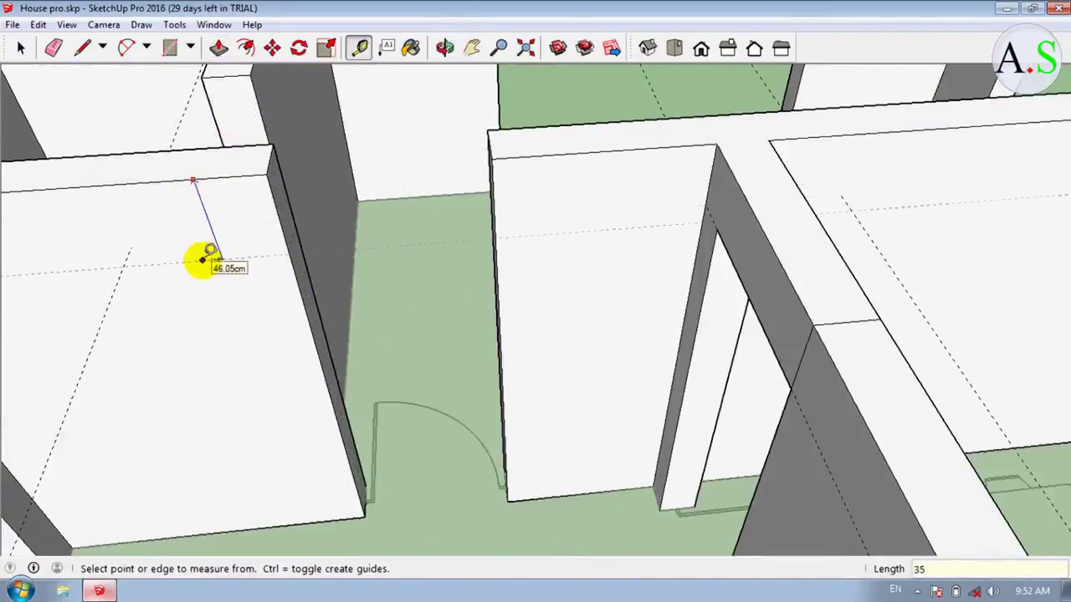
scroll(234, 251, down, 3)
scroll(246, 167, up, 3)
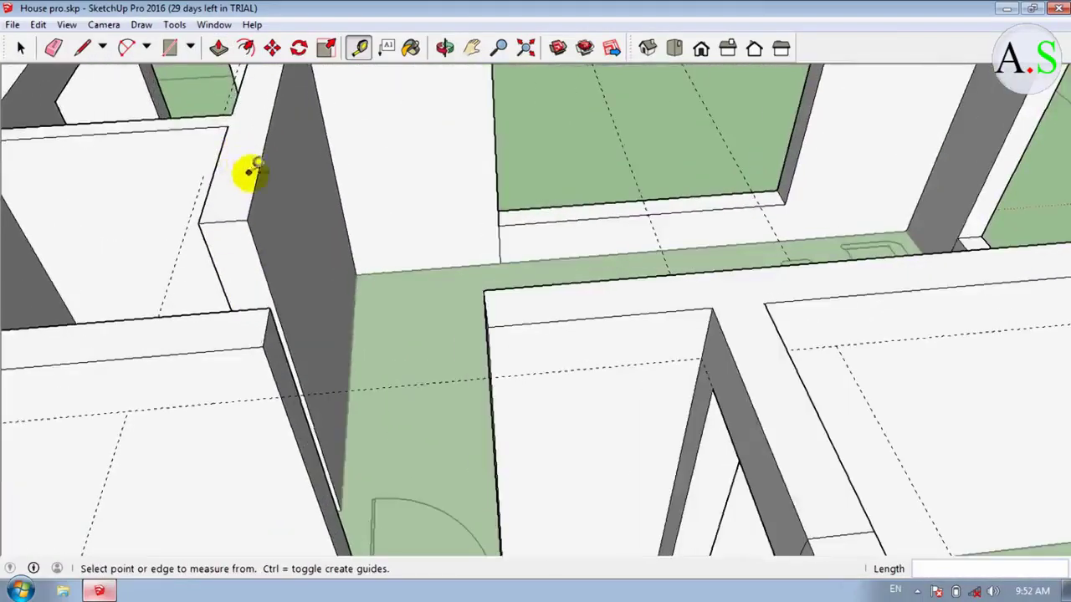
click(266, 179)
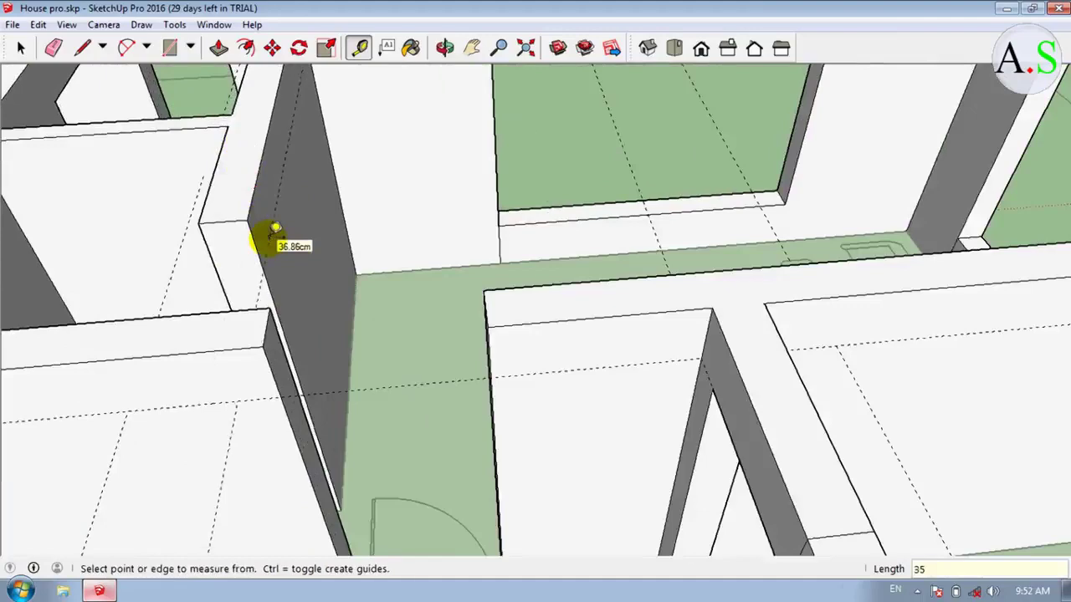
scroll(270, 243, down, 3)
scroll(249, 239, down, 2)
middle_drag(248, 239, 109, 253)
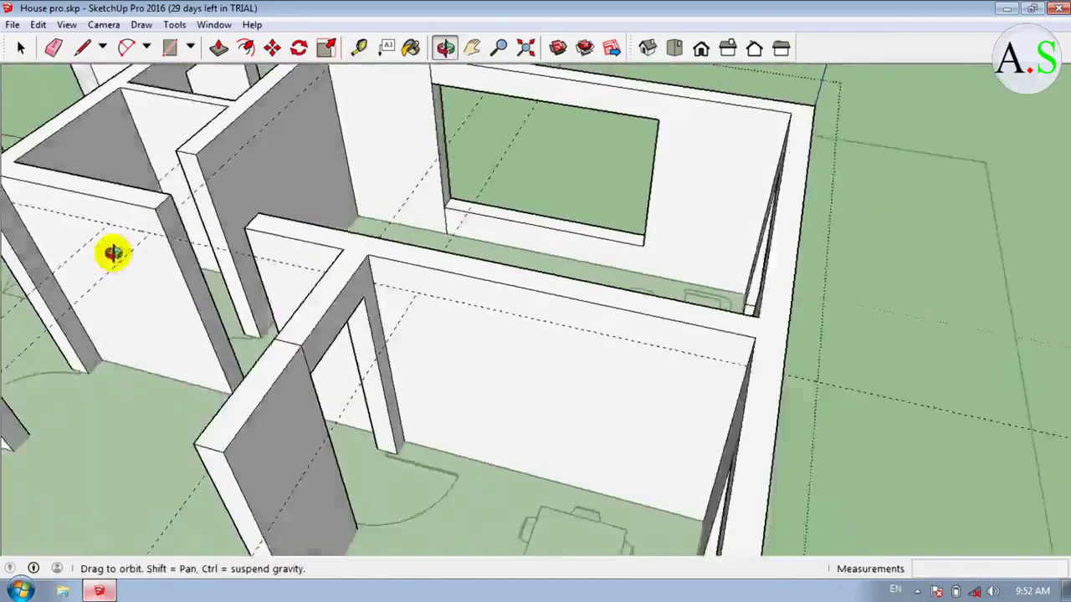
scroll(107, 178, up, 4)
scroll(110, 178, up, 2)
scroll(136, 184, up, 1)
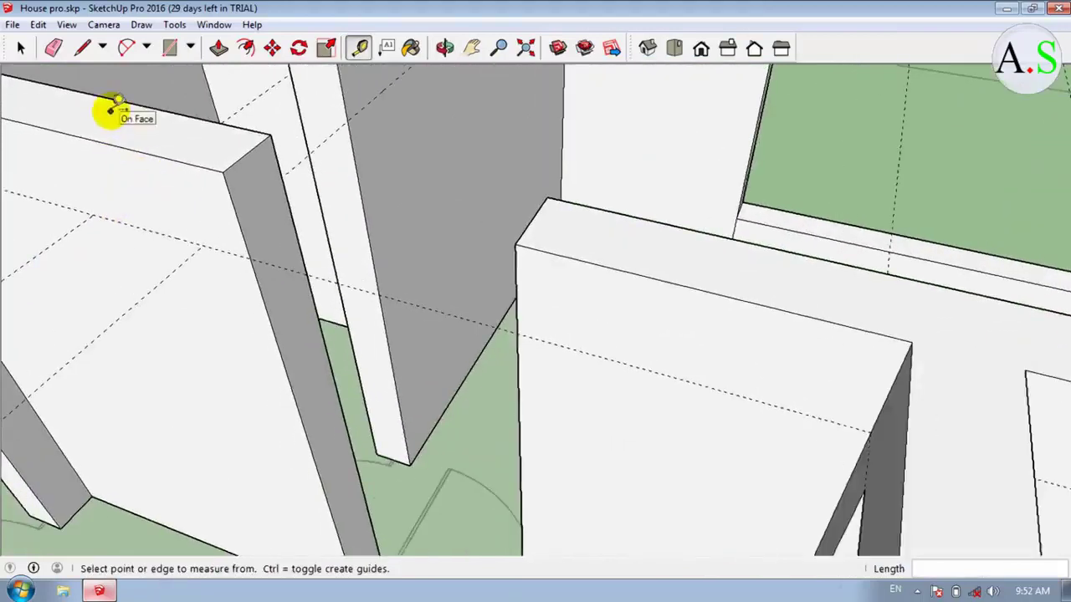
- Draw a rectangle on the wall end and pull the lintel block across the doorway
key(r)
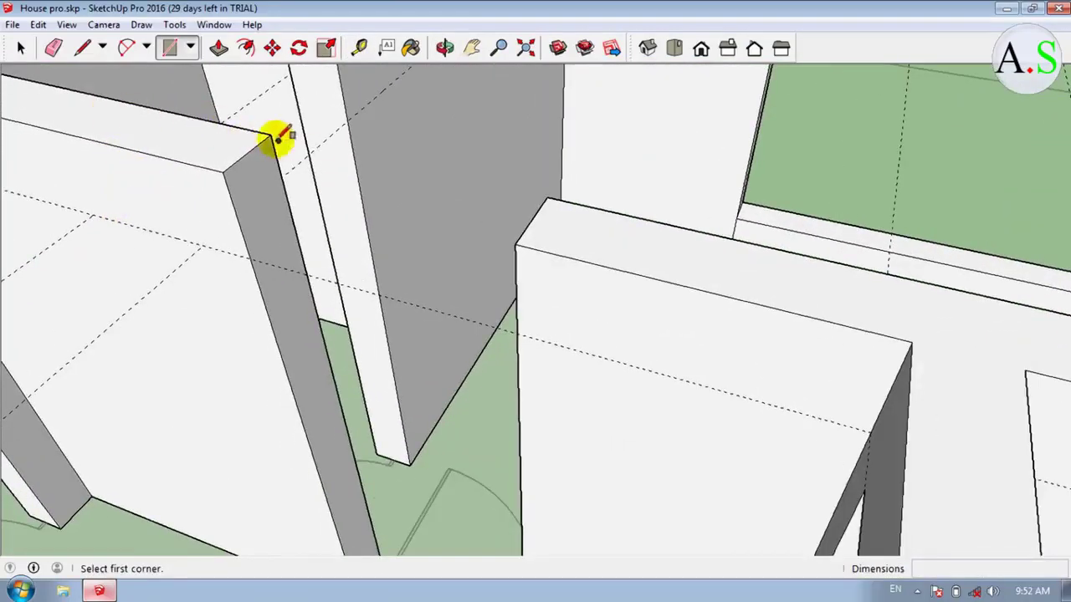
click(269, 135)
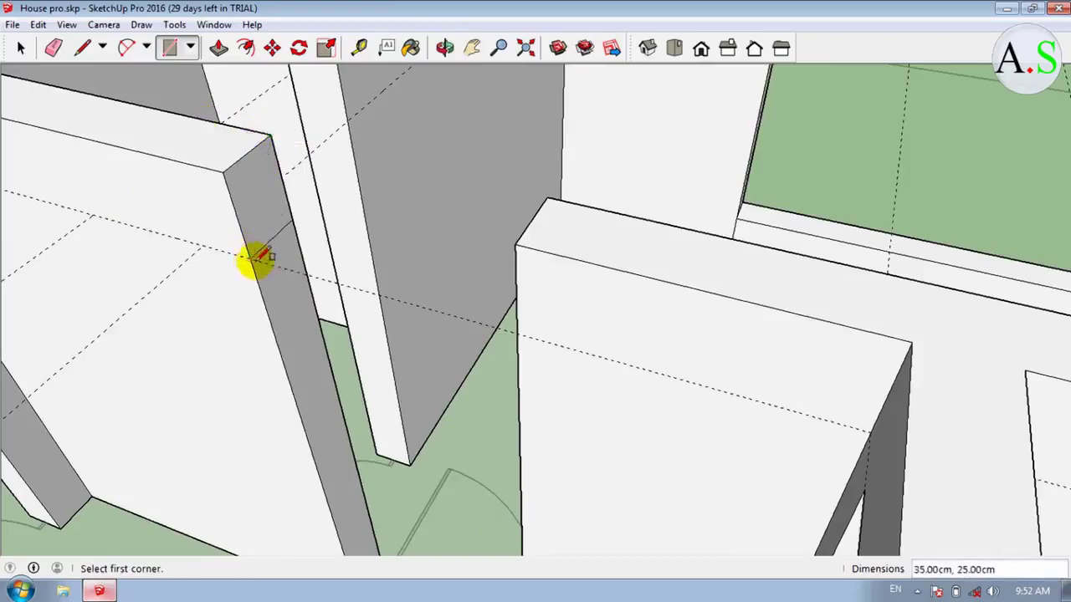
scroll(285, 351, down, 3)
scroll(295, 227, up, 3)
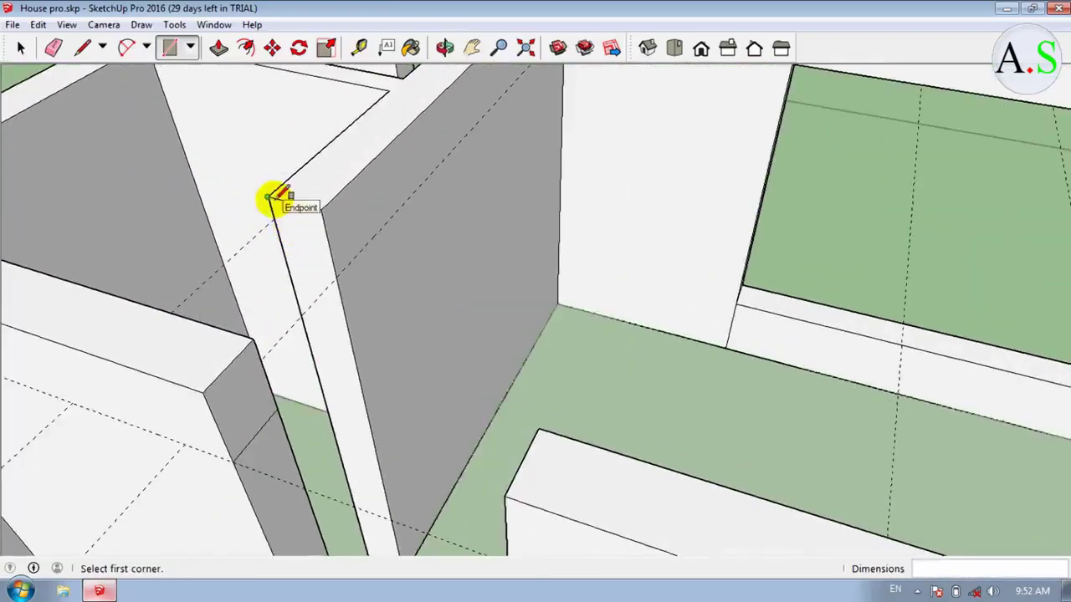
click(268, 197)
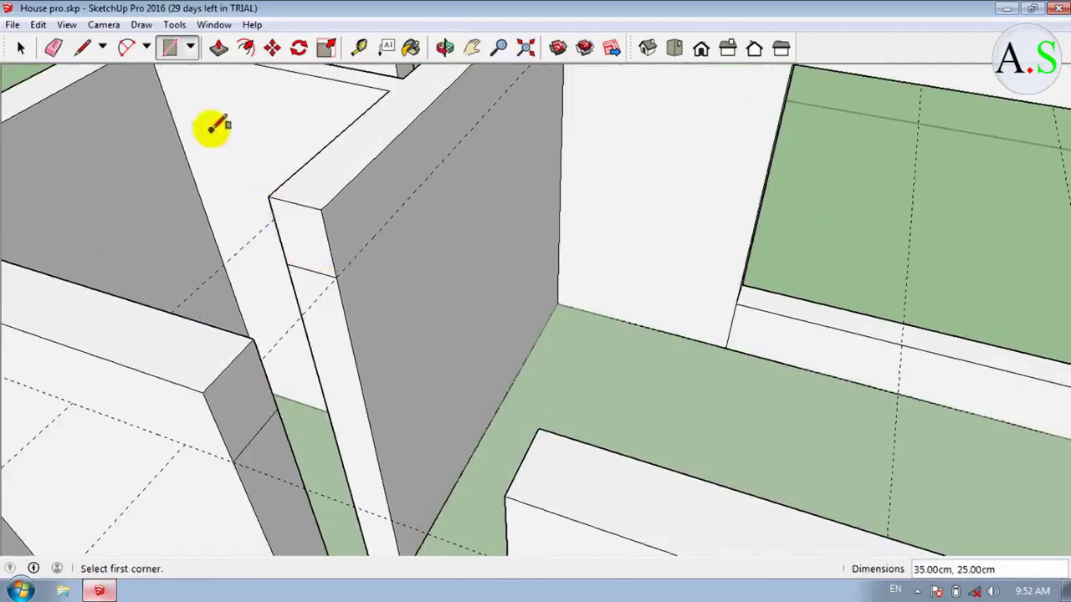
key(p)
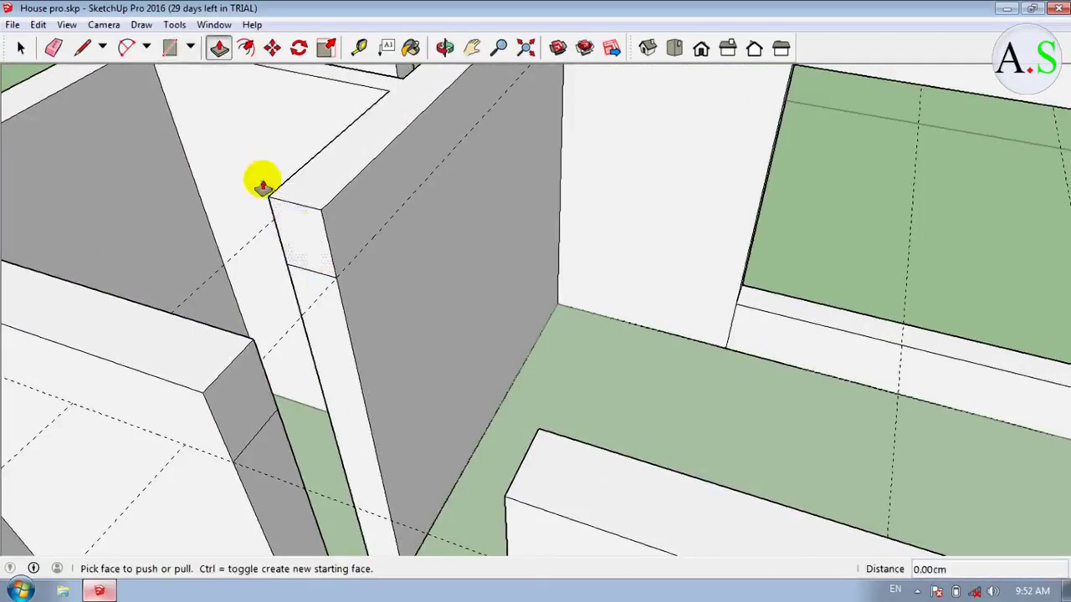
mouse_move(263, 187)
mouse_down()
mouse_move(244, 339)
mouse_move(548, 431)
mouse_up()
click(533, 433)
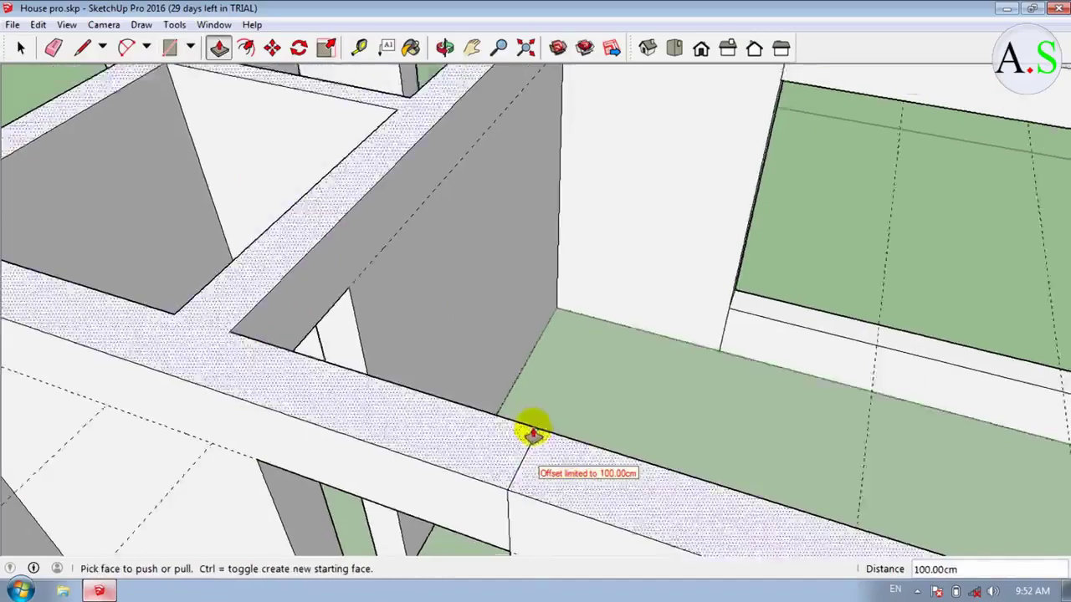
scroll(533, 430, down, 3)
scroll(423, 263, down, 2)
scroll(450, 303, down, 2)
scroll(452, 376, up, 2)
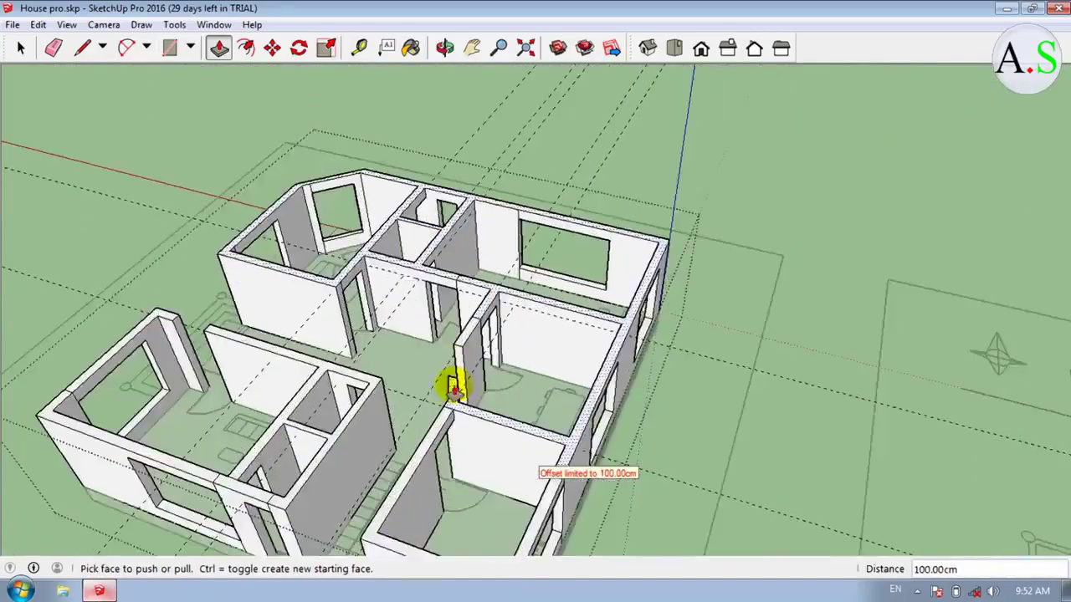
scroll(407, 410, up, 2)
scroll(458, 368, up, 3)
- Outline another interior wall end and extend it 100 cm into a lintel spanning the doorway
middle_drag(459, 368, 240, 299)
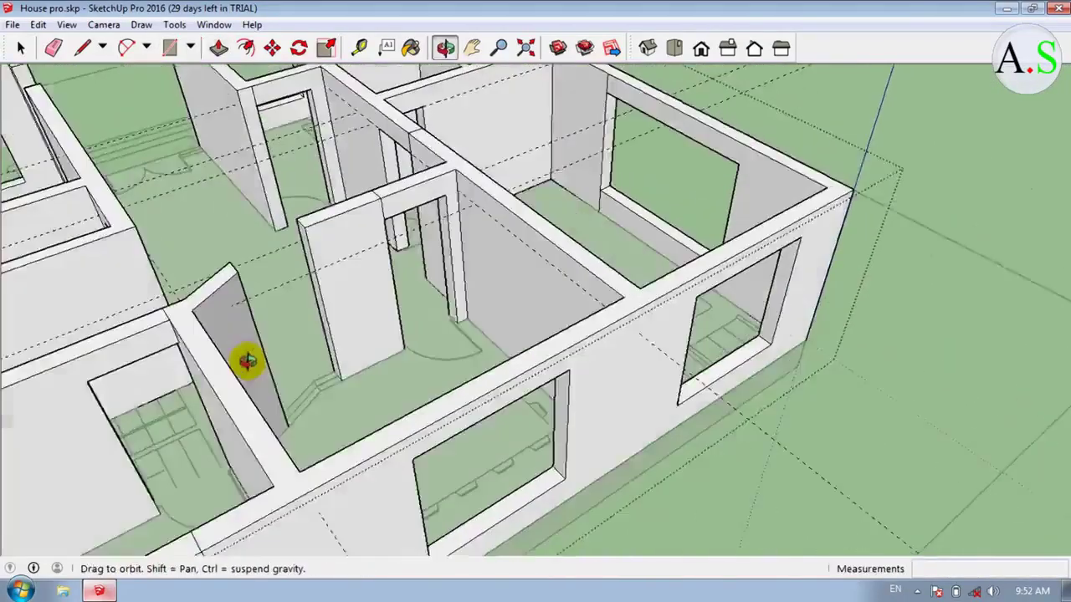
mouse_move(304, 330)
middle_down()
mouse_move(251, 276)
mouse_move(432, 292)
mouse_move(88, 317)
middle_up()
scroll(246, 298, up, 3)
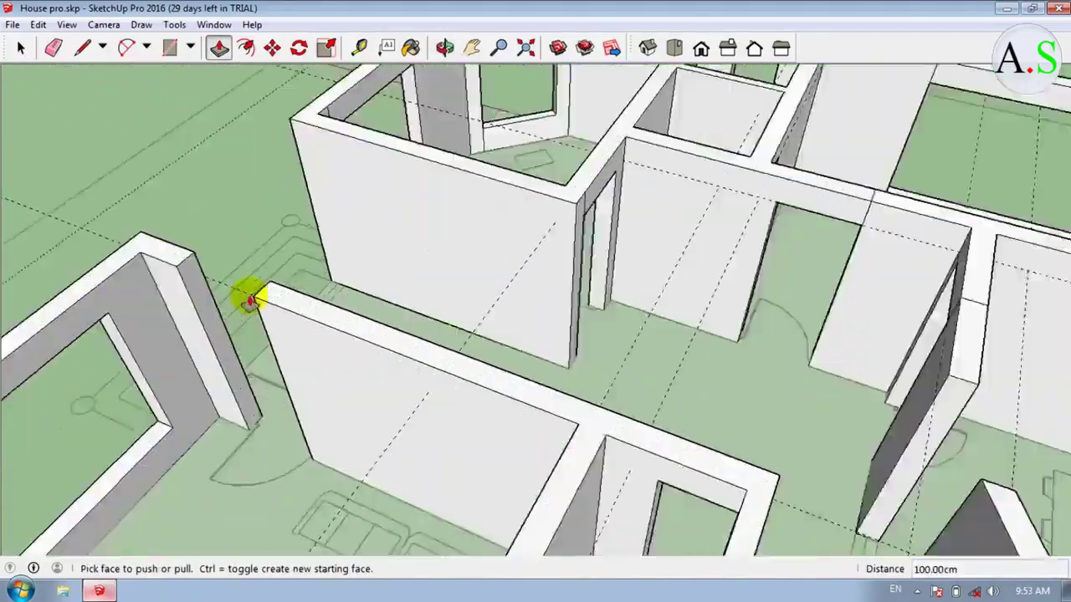
scroll(275, 298, up, 2)
mouse_move(275, 298)
middle_down()
mouse_move(263, 306)
mouse_move(586, 364)
middle_up()
scroll(1032, 167, down, 5)
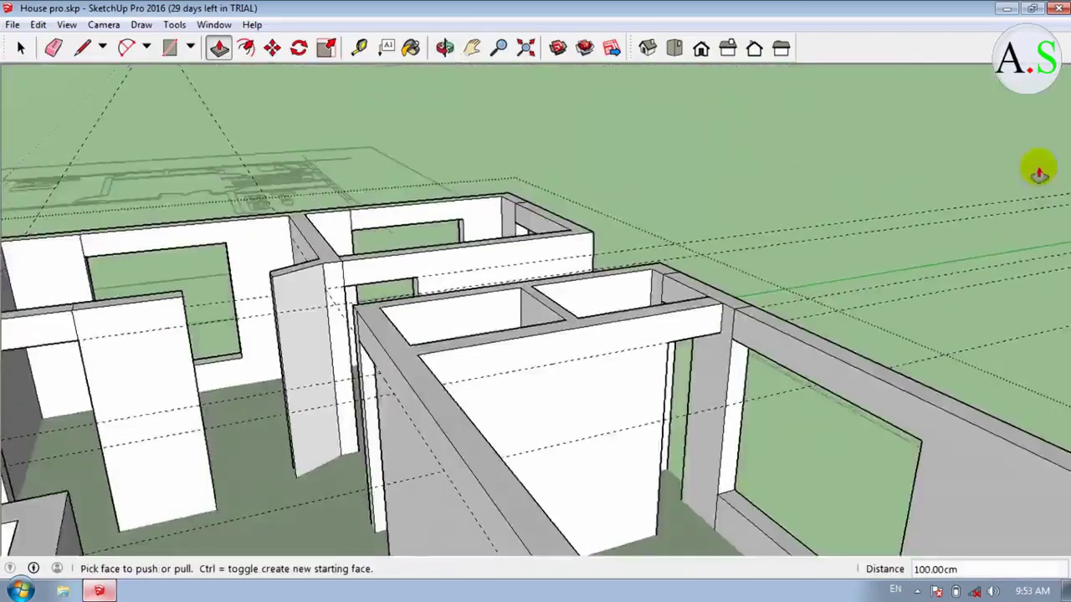
middle_drag(1032, 167, 540, 259)
scroll(650, 301, up, 4)
key(r)
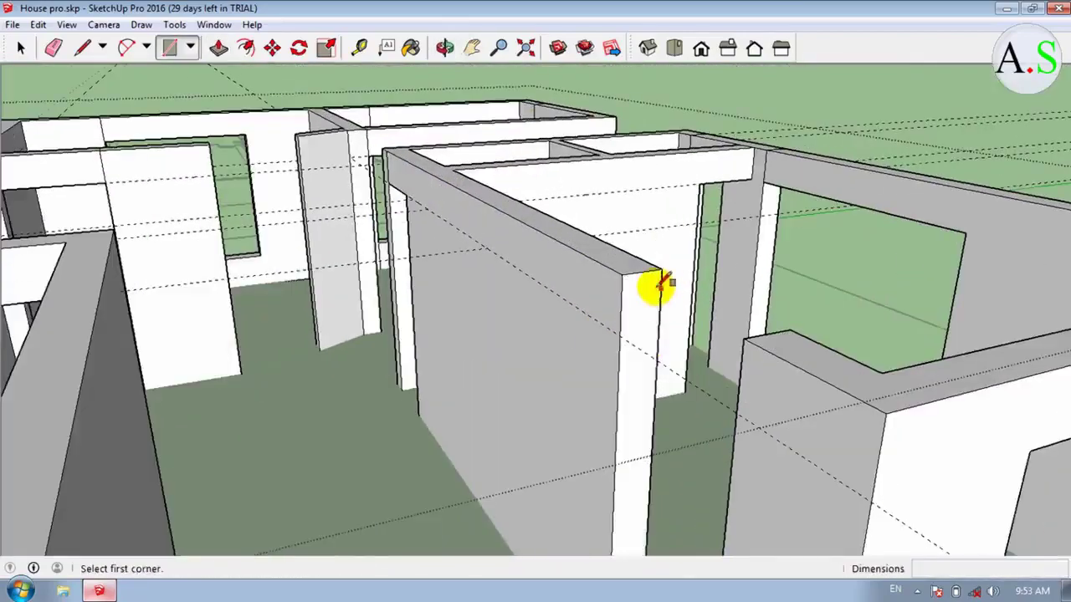
click(660, 274)
text(35.00cm, 25.00cm)
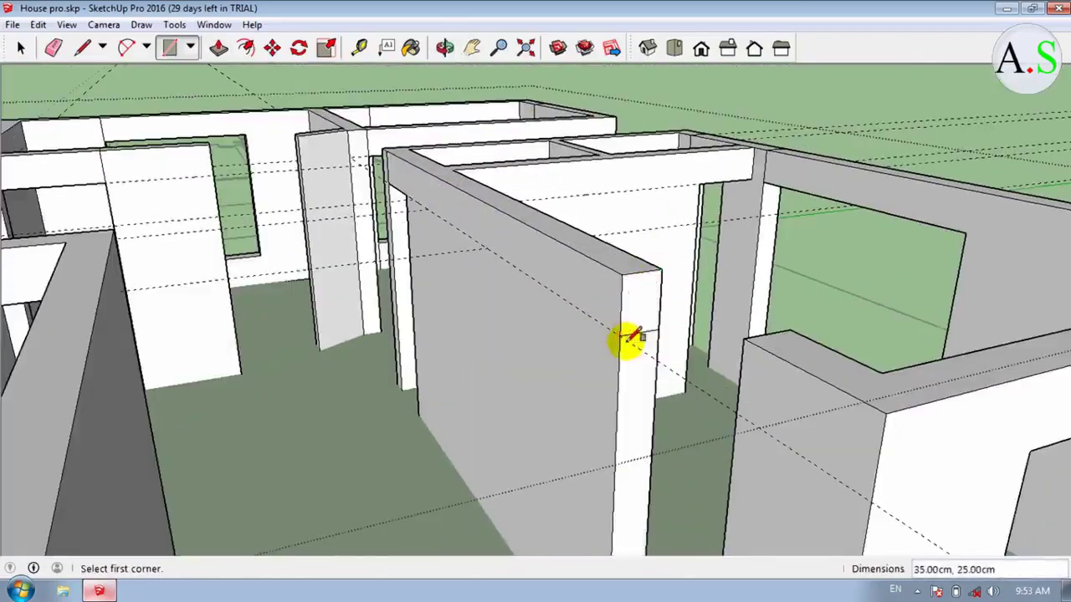
key(p)
click(627, 322)
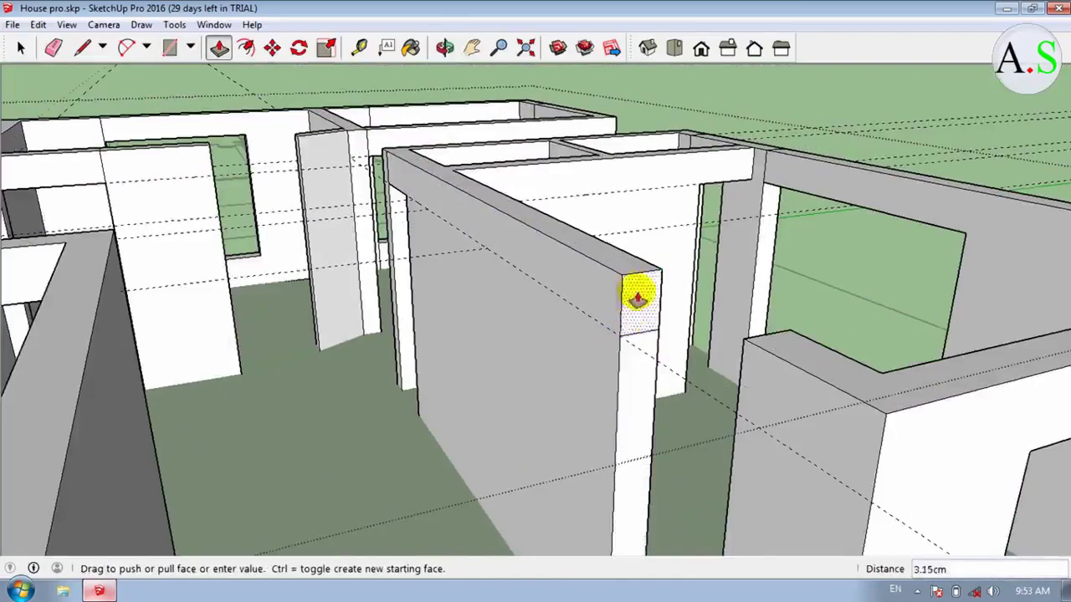
click(771, 331)
mouse_move(776, 334)
middle_down()
mouse_move(544, 442)
mouse_move(173, 132)
middle_up()
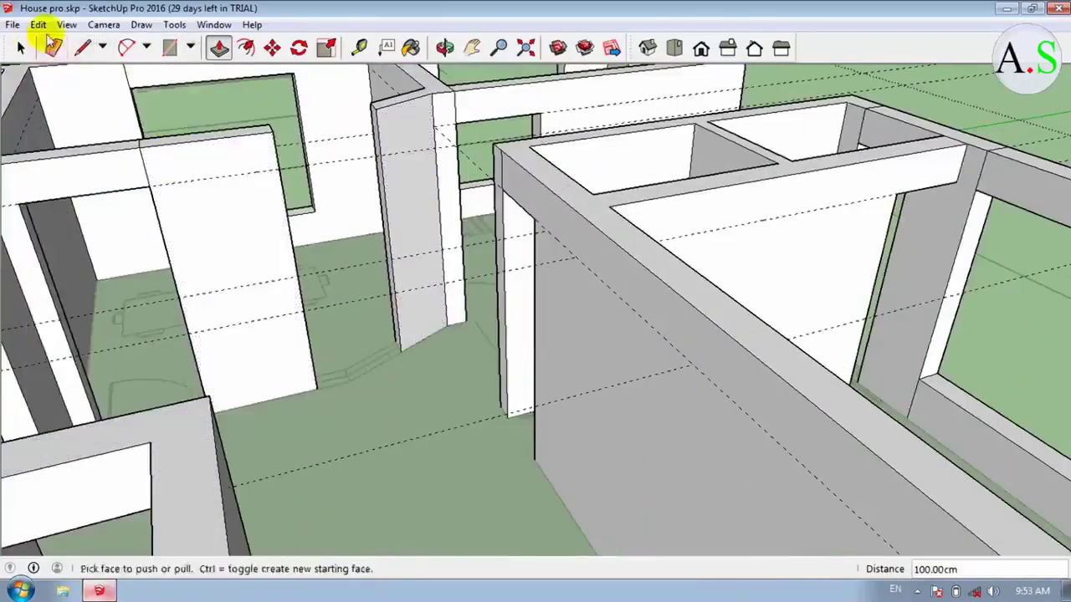
- Delete all dashed guide lines via Edit > Delete Guides
click(38, 25)
click(109, 170)
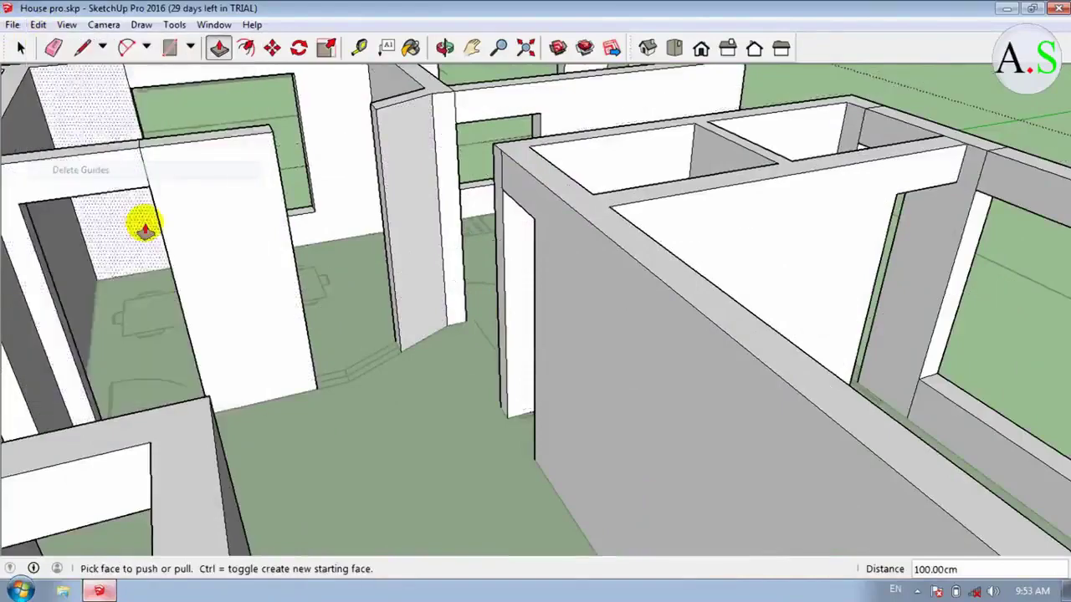
mouse_move(143, 222)
middle_down()
mouse_move(243, 189)
mouse_move(242, 256)
mouse_move(276, 224)
mouse_move(311, 365)
middle_up()
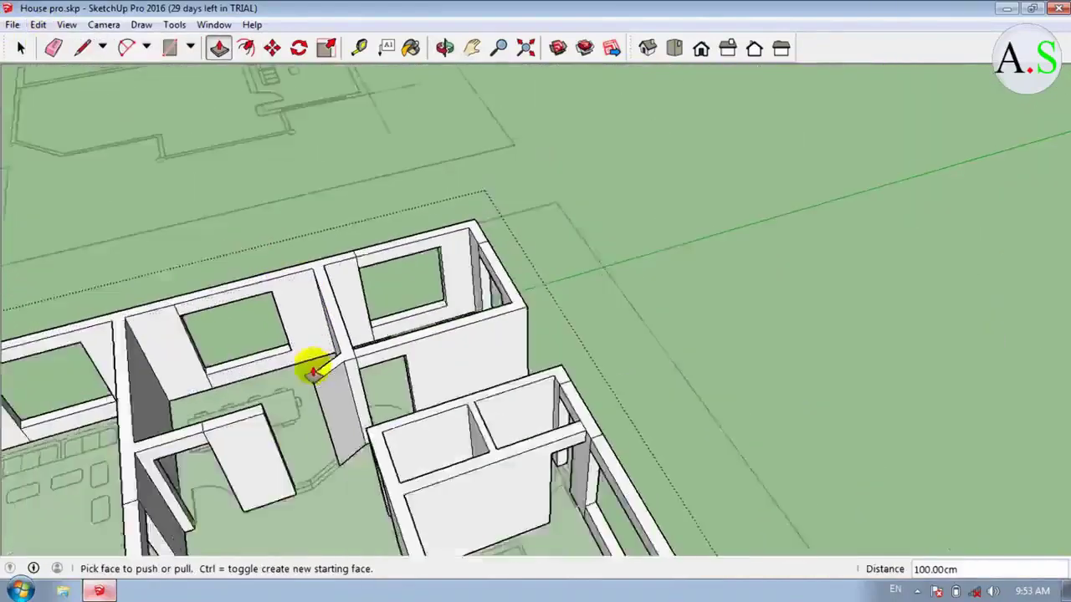
scroll(271, 485, up, 3)
scroll(396, 359, up, 3)
scroll(363, 374, up, 2)
scroll(364, 374, down, 4)
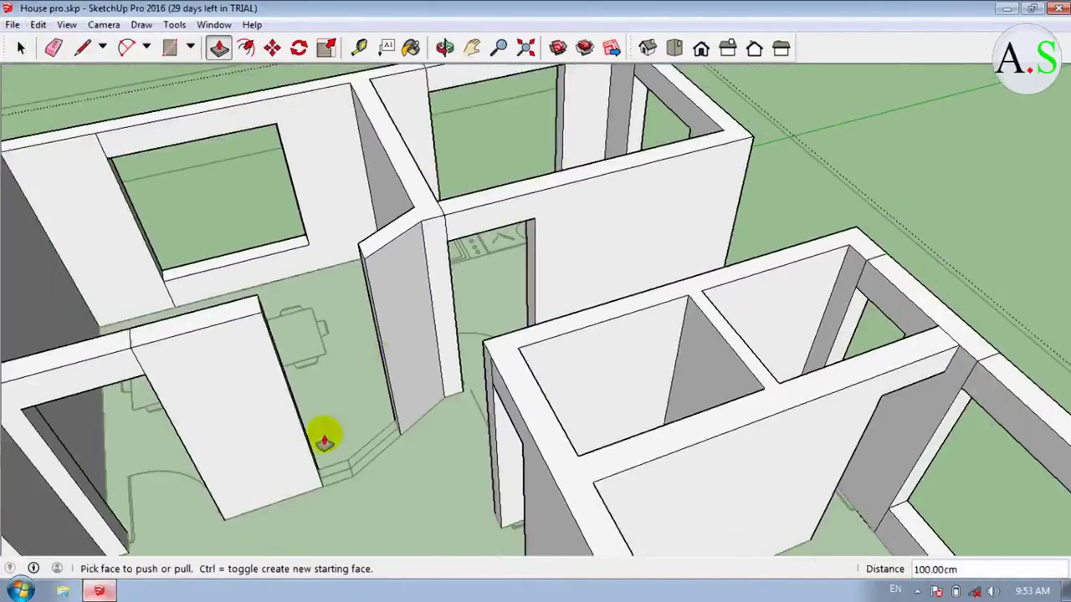
- Draw lines closing the angled floor strip beside the doorway into a face
key(l)
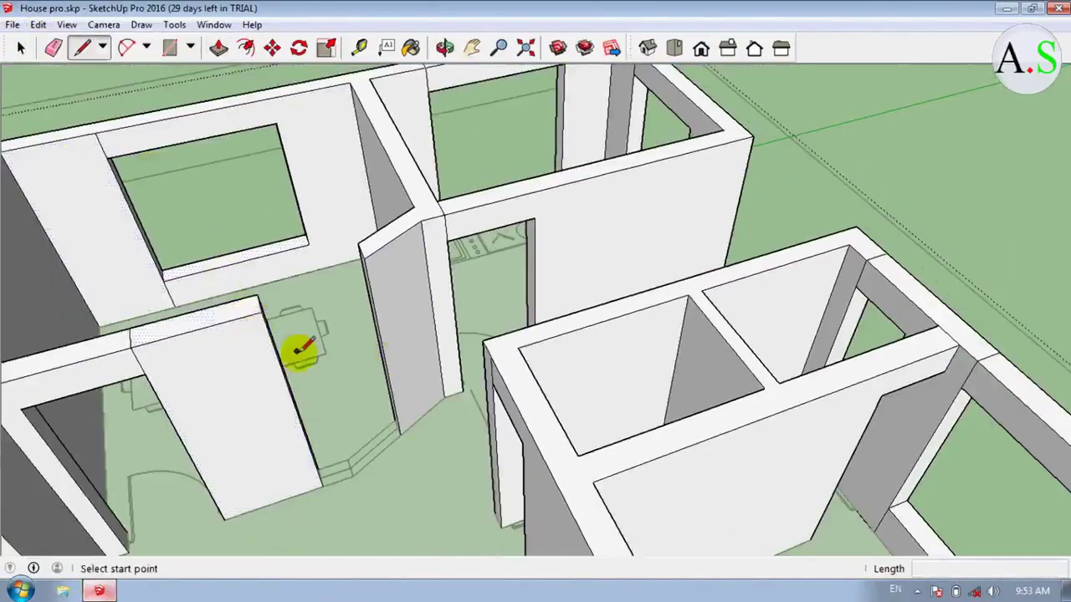
scroll(335, 438, up, 2)
scroll(334, 438, up, 2)
click(449, 443)
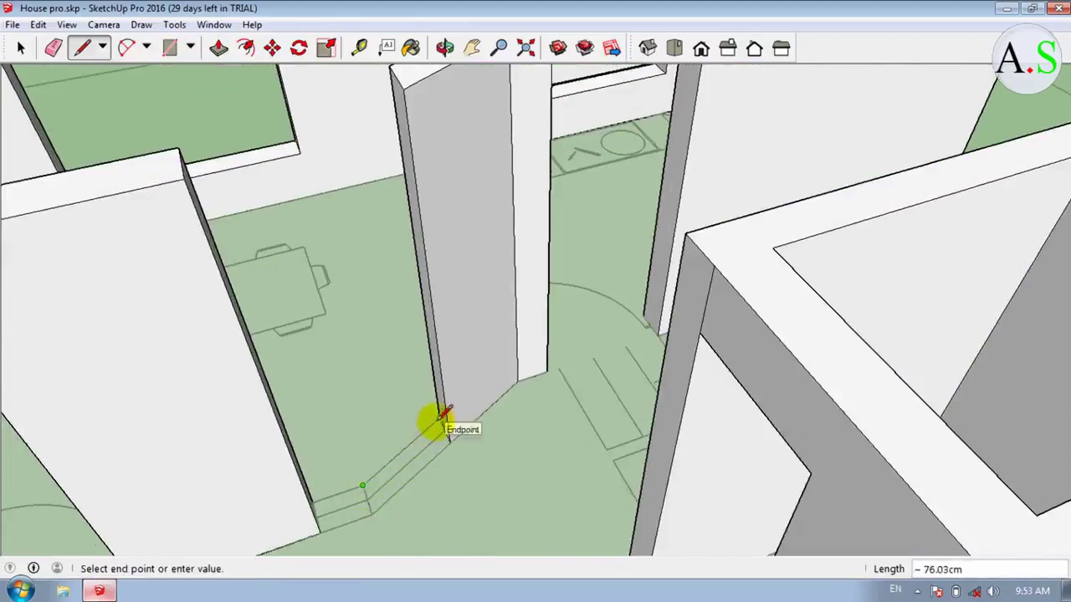
scroll(339, 492, up, 3)
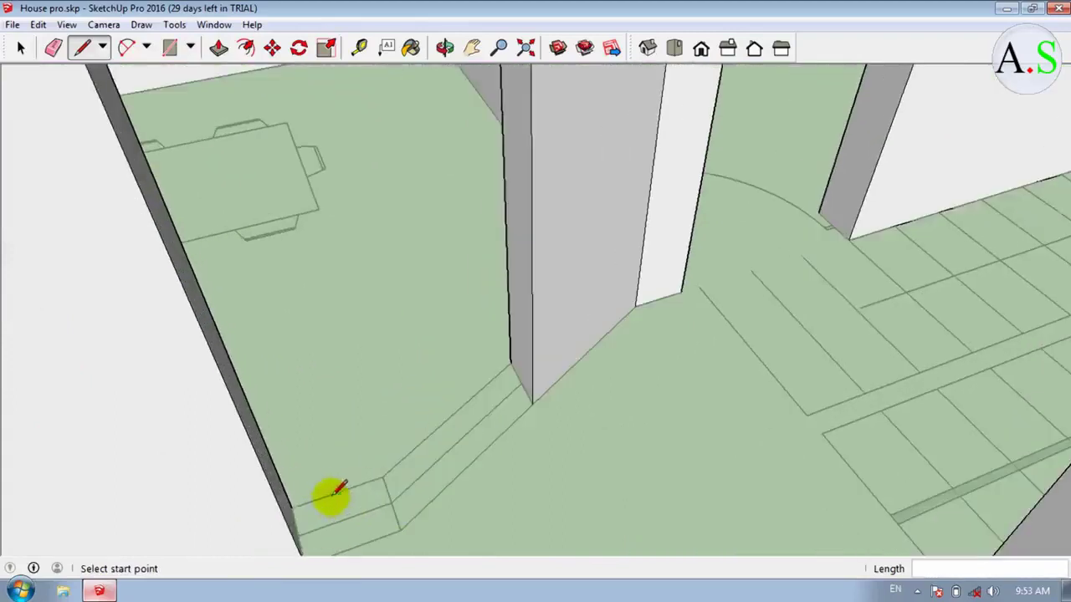
click(291, 506)
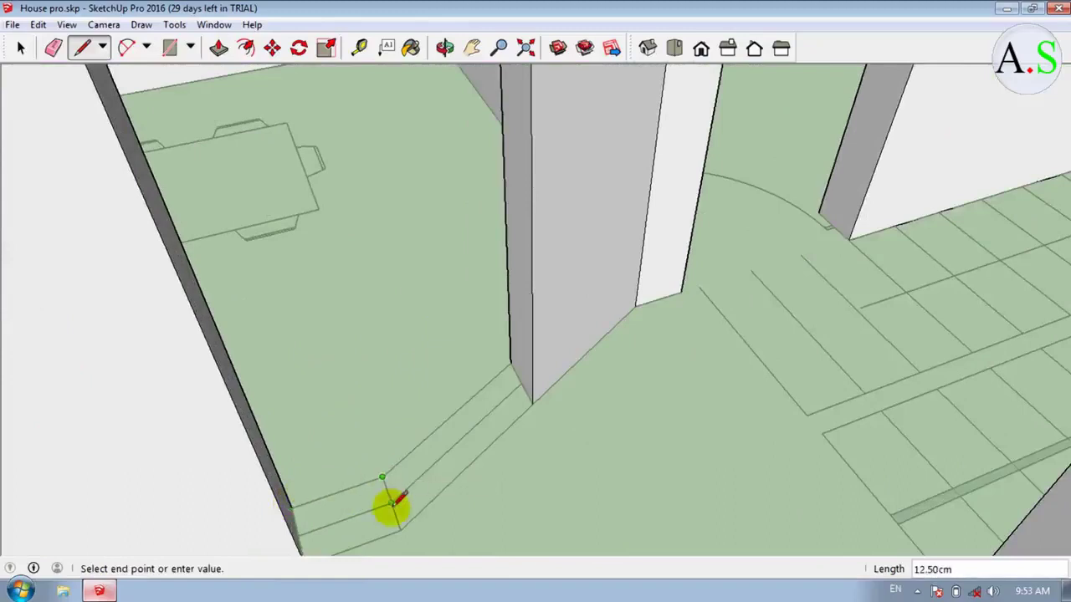
middle_drag(392, 497, 410, 519)
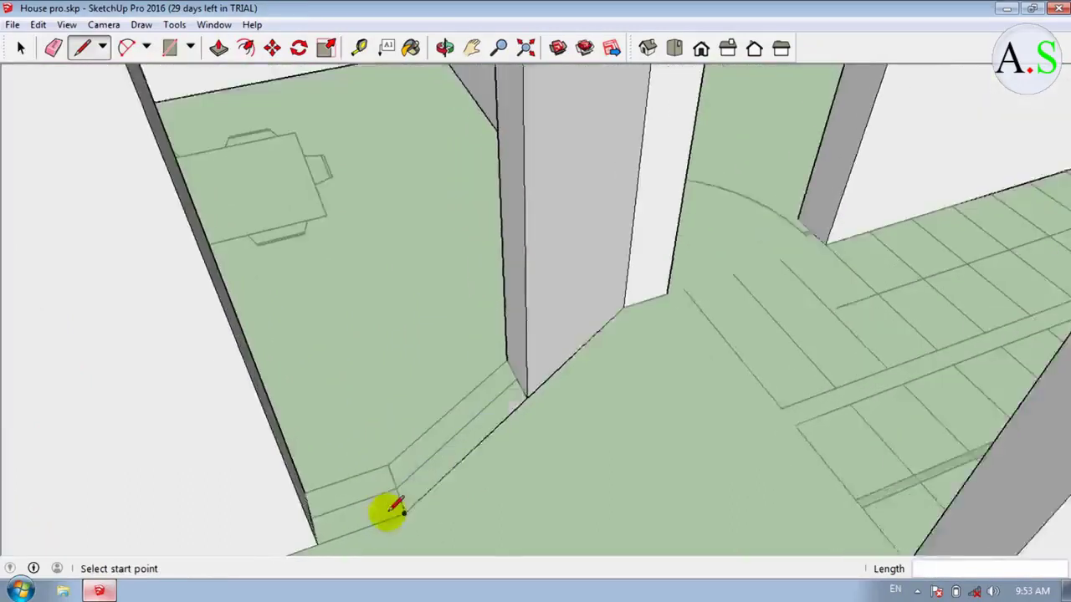
click(405, 512)
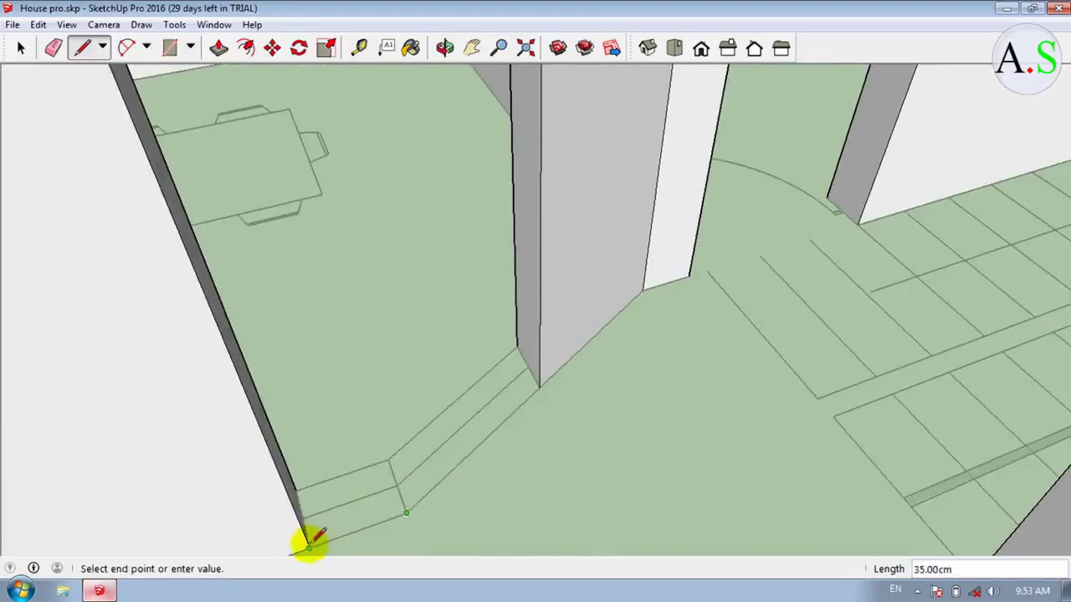
mouse_move(311, 540)
middle_down()
mouse_move(341, 469)
mouse_move(387, 523)
middle_up()
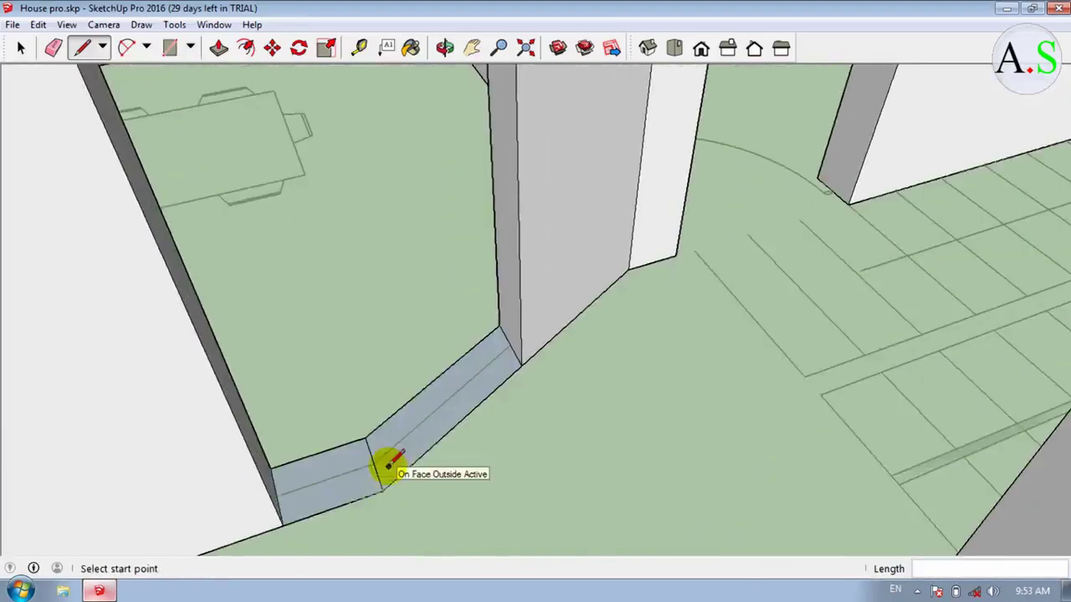
- Raise the floor strip 50 cm into a counter block
key(e)
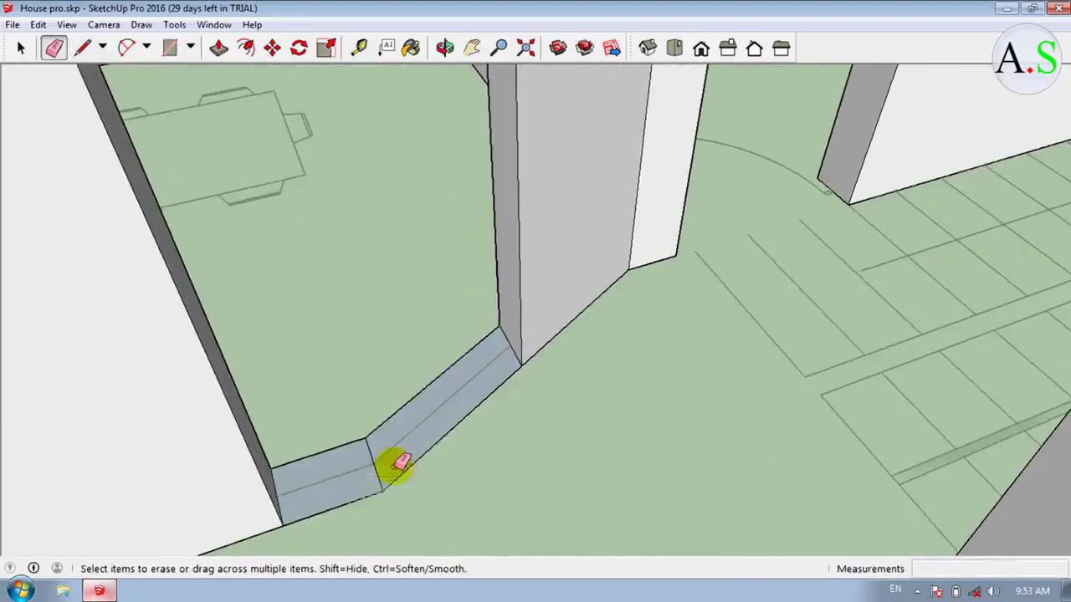
key(p)
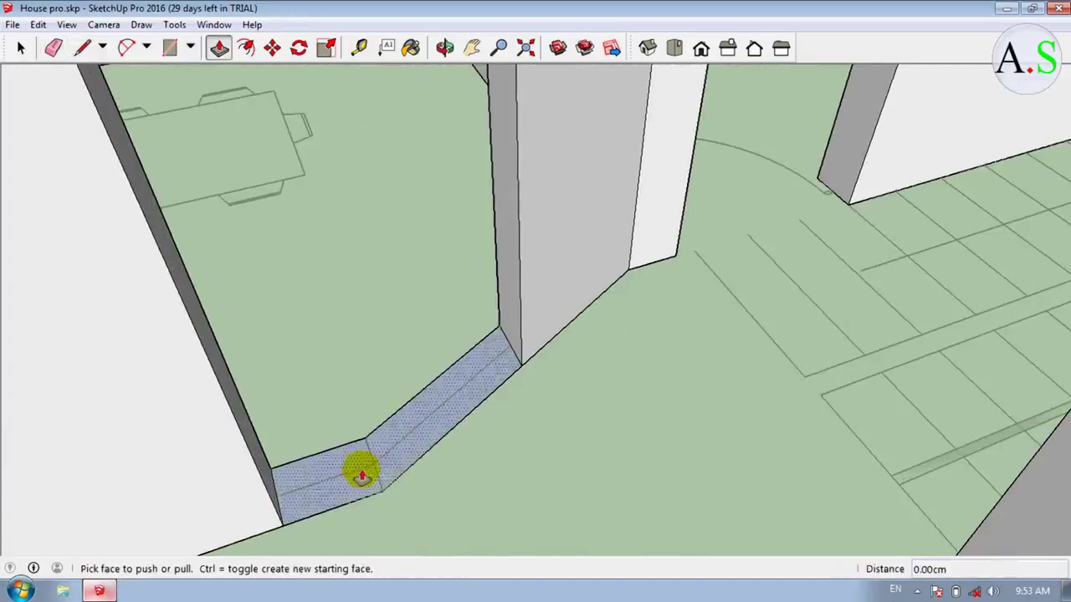
scroll(360, 466, down, 2)
scroll(376, 461, up, 2)
click(359, 456)
text(50)
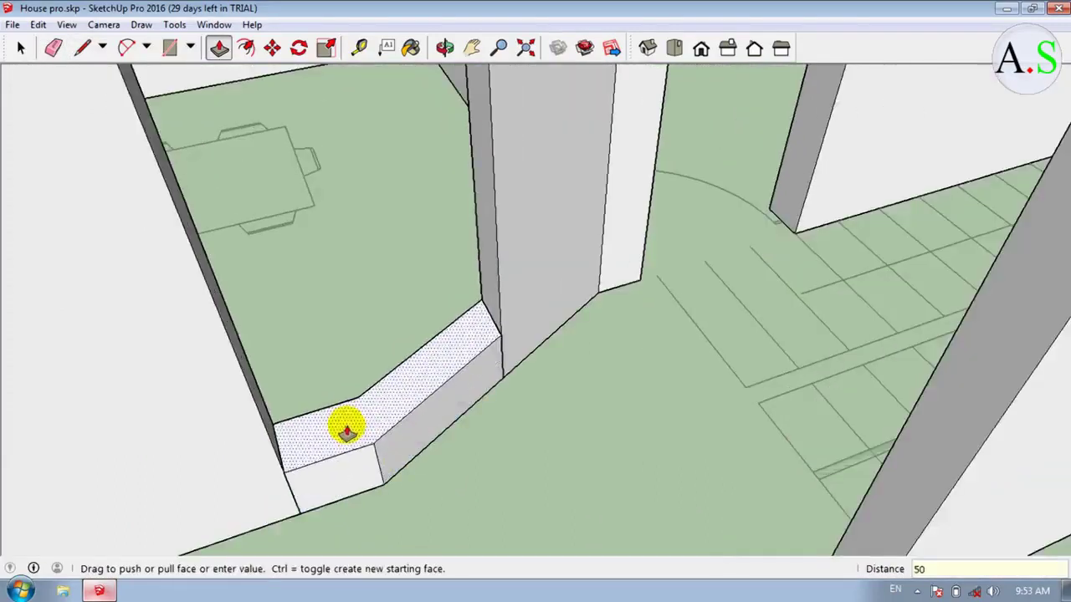
key(Return)
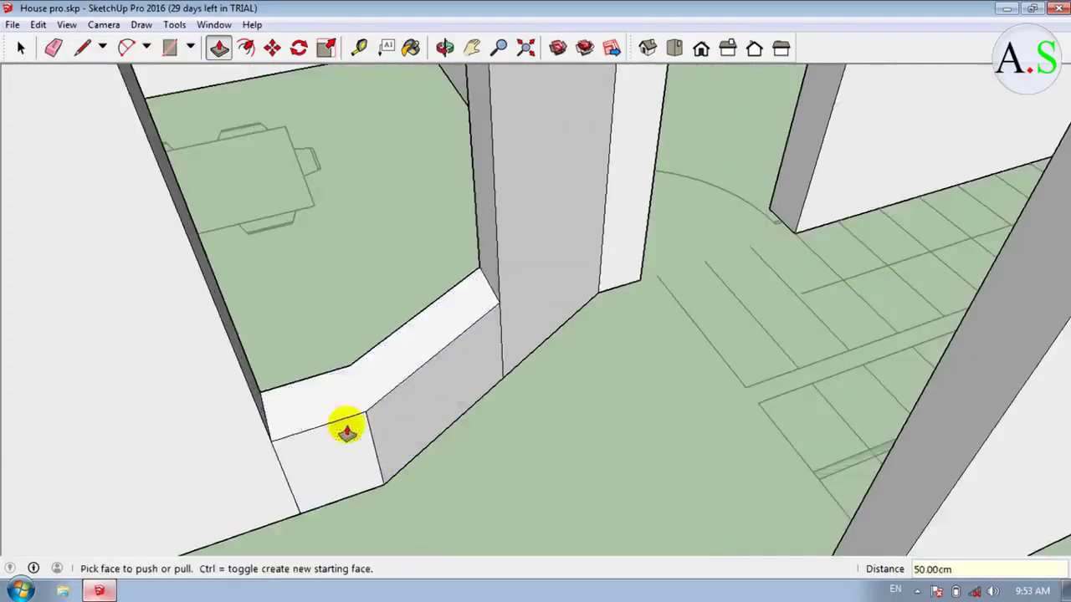
mouse_move(347, 431)
middle_down()
mouse_move(390, 447)
mouse_move(276, 421)
mouse_move(324, 430)
middle_up()
scroll(247, 431, up, 2)
- Erase the seam edges where interior walls meet around the counter
key(e)
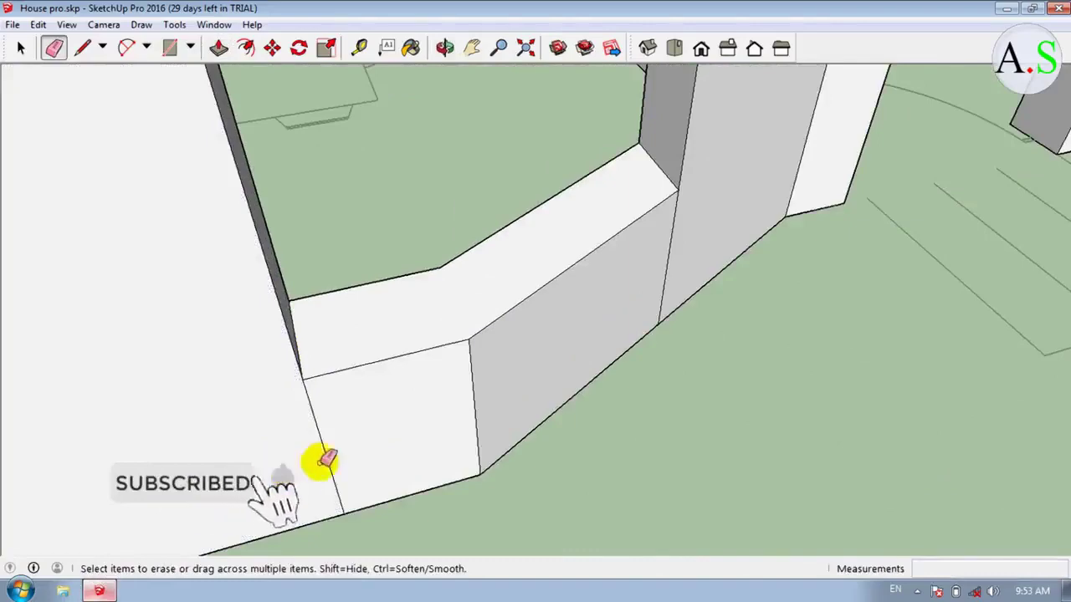
mouse_move(279, 456)
middle_down()
mouse_move(304, 452)
mouse_move(282, 454)
mouse_move(509, 275)
mouse_move(616, 285)
mouse_move(527, 370)
mouse_move(590, 421)
mouse_move(711, 407)
middle_up()
scroll(527, 371, down, 3)
scroll(497, 376, down, 2)
mouse_move(684, 255)
middle_down()
mouse_move(760, 304)
mouse_move(535, 340)
mouse_move(485, 326)
middle_up()
scroll(485, 325, up, 2)
scroll(339, 309, up, 2)
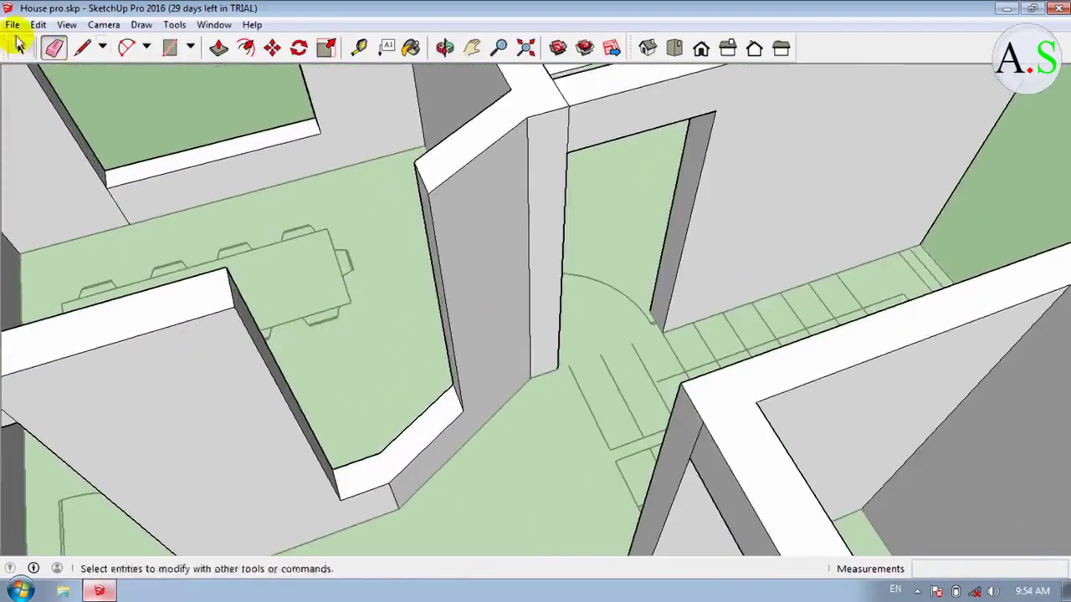
- Start a diagonal floor line at the wall corner by the dining table
key(l)
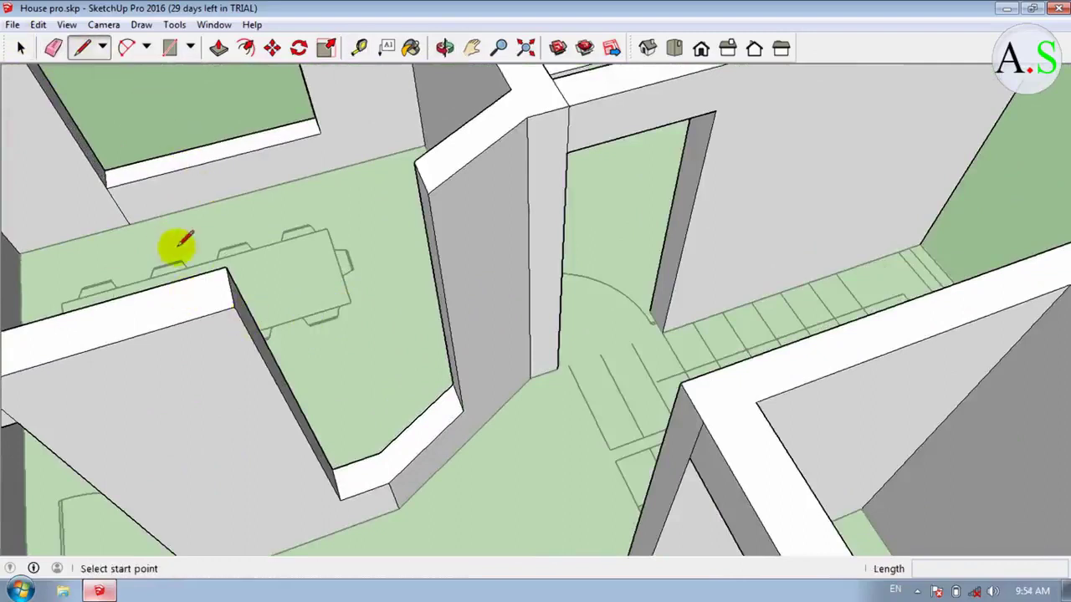
scroll(226, 272, up, 2)
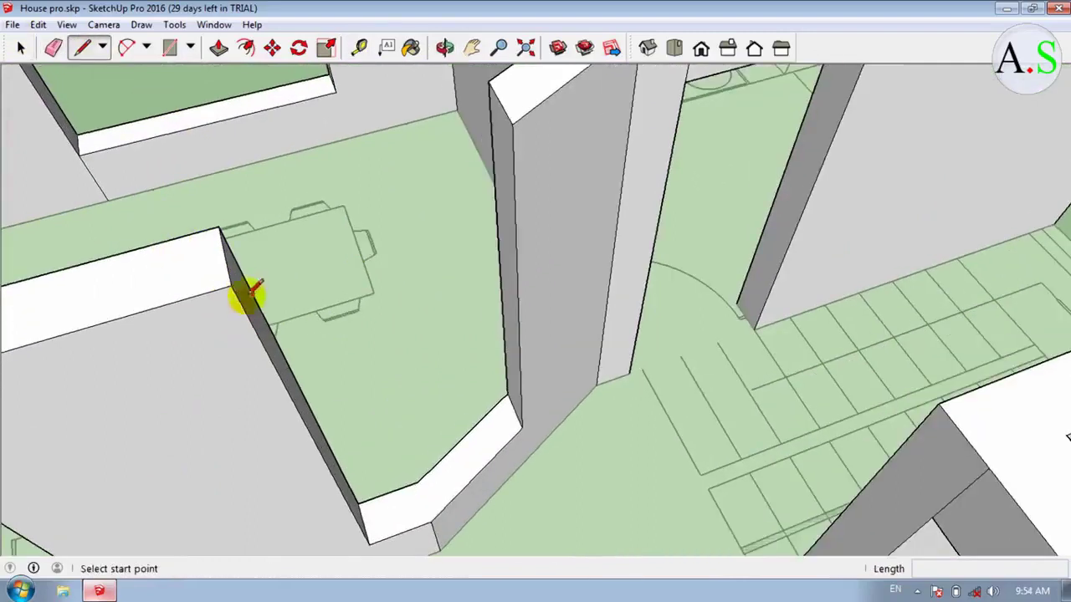
click(231, 284)
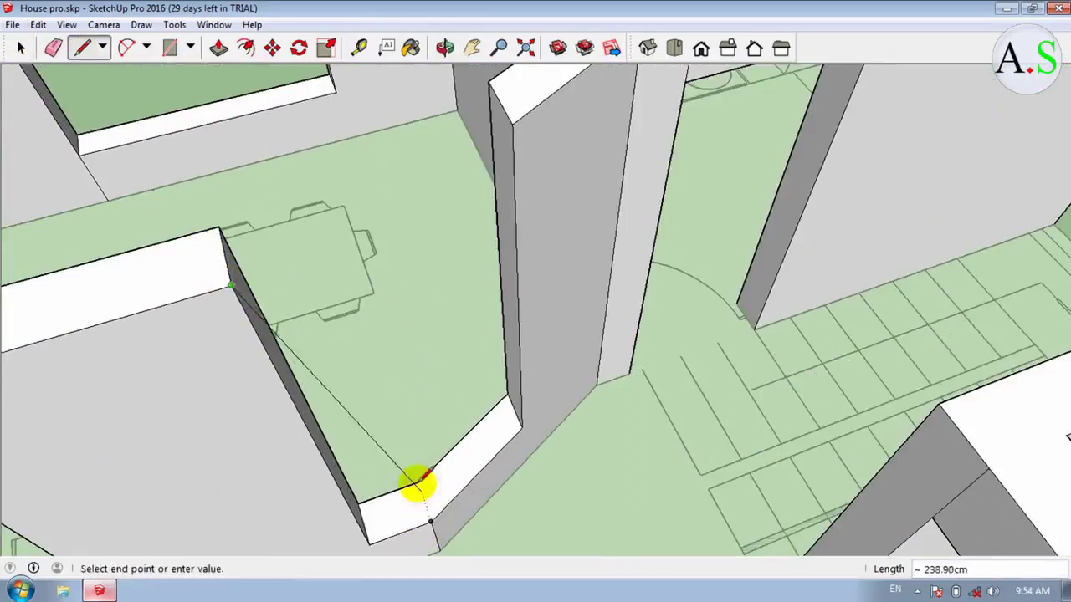
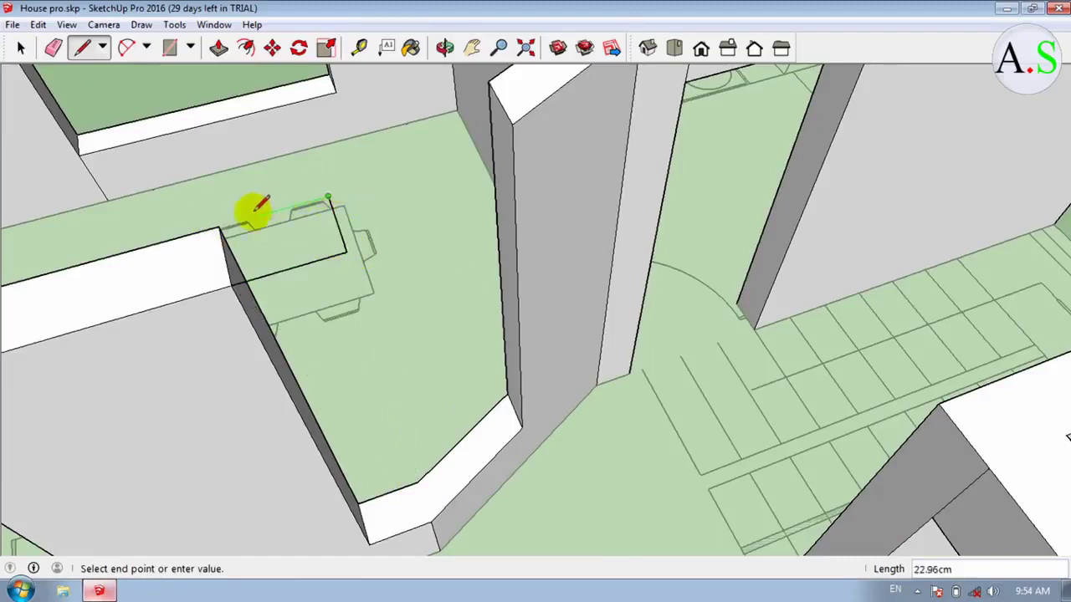
- Trace Pencil edges between the wall-top corners to close a ceiling face over the angled room
click(220, 226)
click(329, 198)
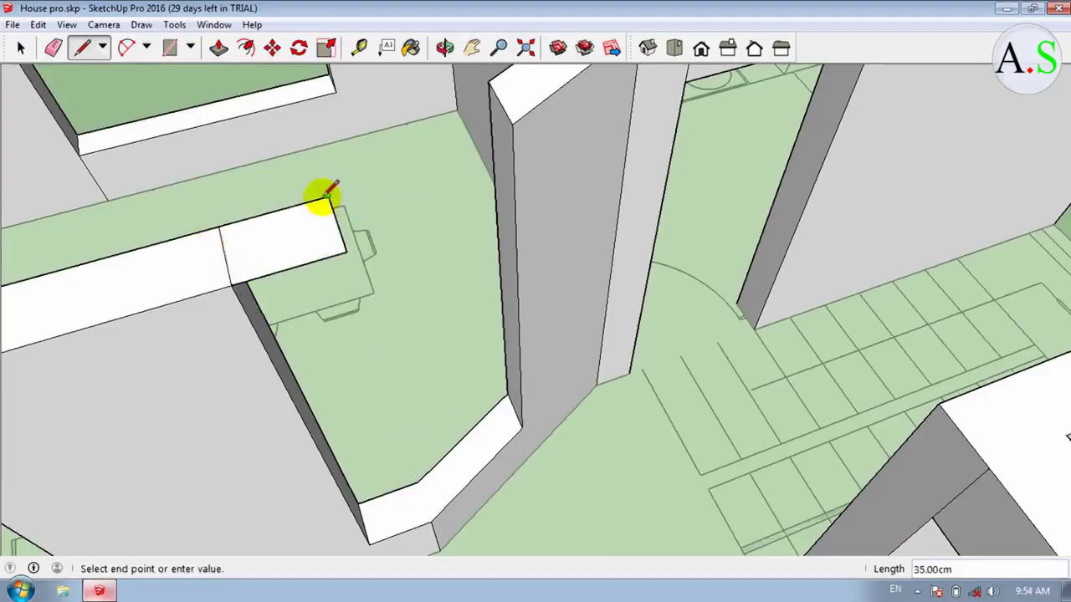
click(489, 82)
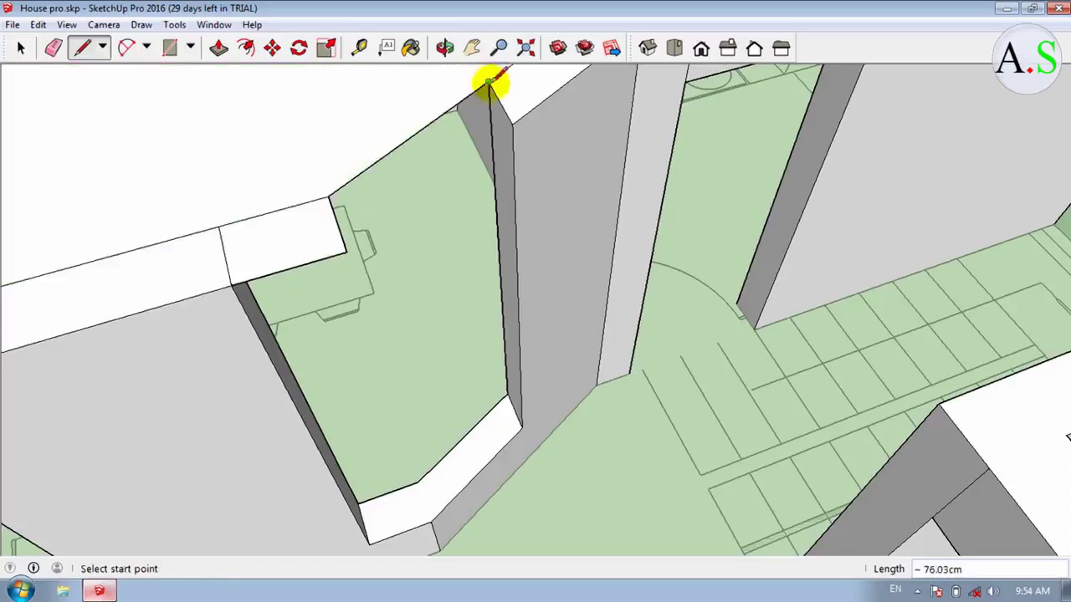
click(512, 124)
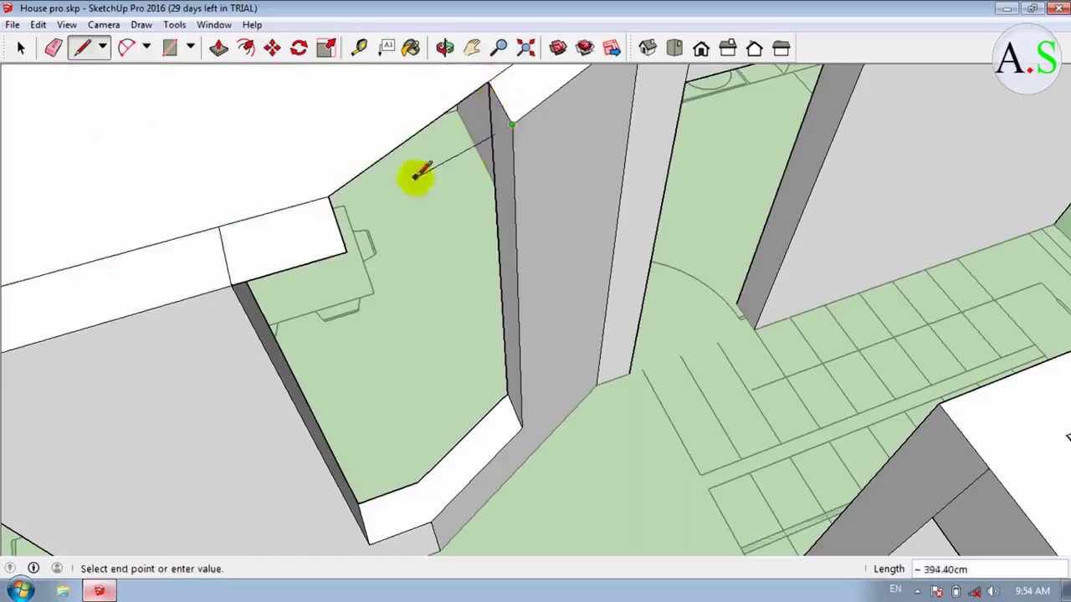
click(346, 245)
scroll(363, 268, down, 2)
scroll(402, 277, down, 2)
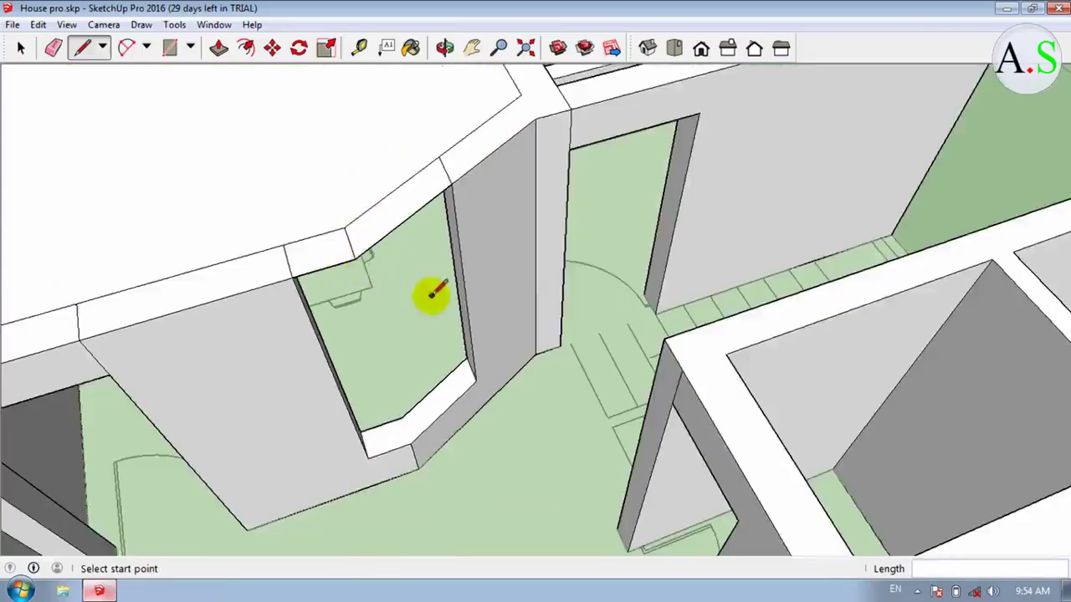
scroll(418, 268, down, 2)
scroll(391, 224, up, 3)
key(space)
- Delete the face covering the room and orbit down to an eye-level view of the walls
click(368, 226)
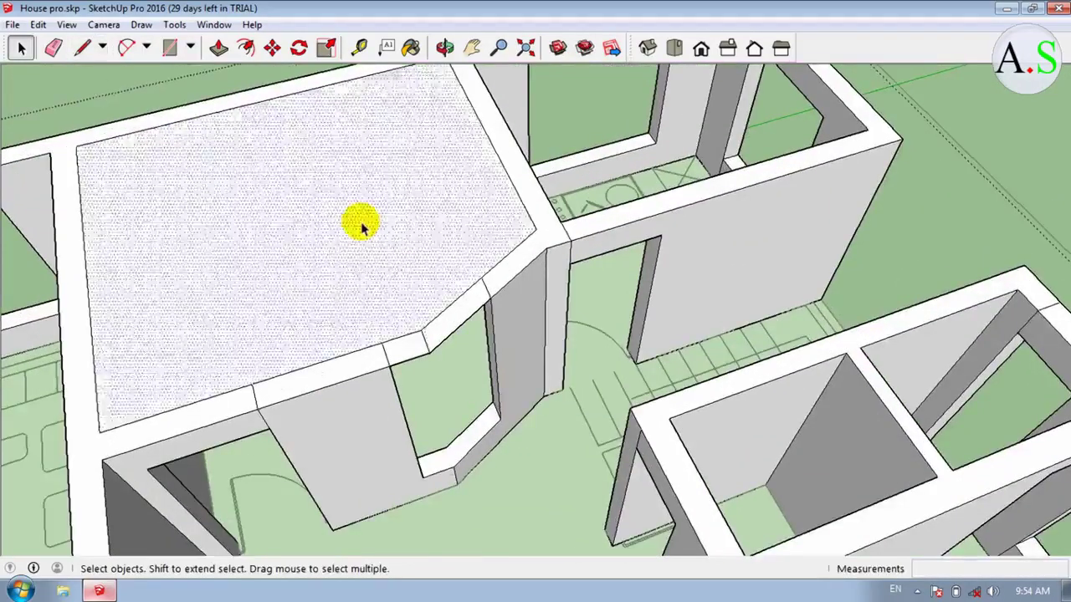
key(Delete)
mouse_move(371, 226)
middle_down()
mouse_move(394, 239)
mouse_move(394, 354)
mouse_move(311, 91)
mouse_move(402, 392)
mouse_move(377, 287)
mouse_move(443, 411)
mouse_move(490, 382)
mouse_move(483, 317)
middle_up()
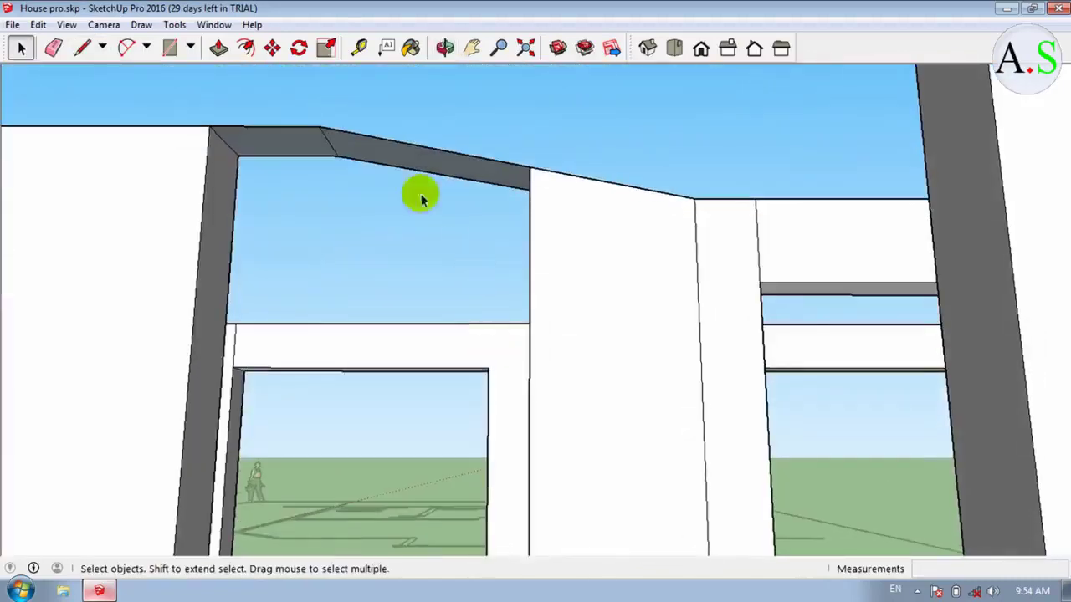
key(e)
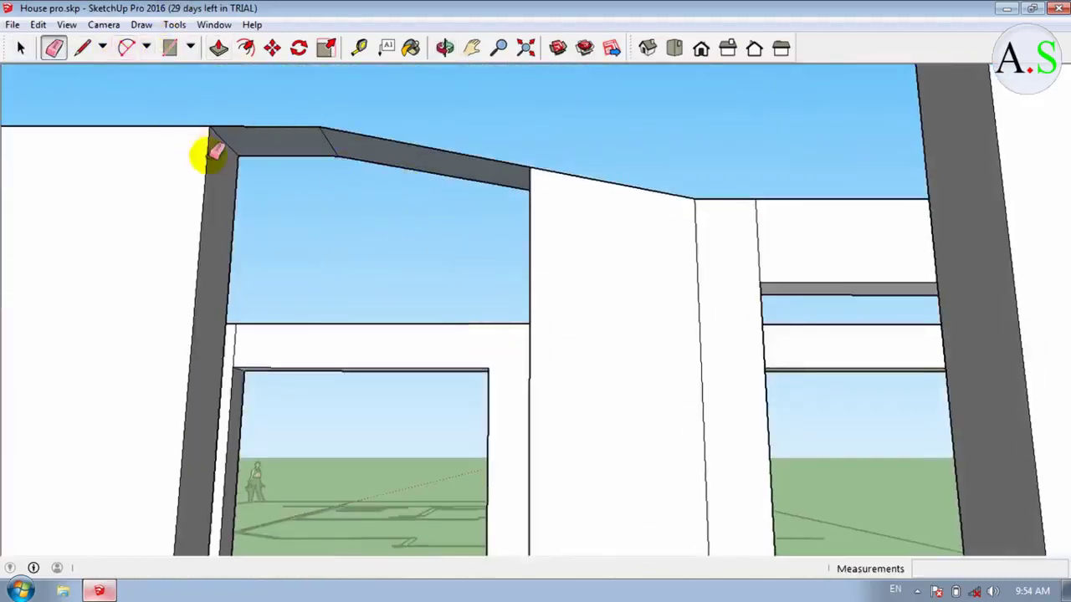
- Push the strip's underside over the wide opening down 35 cm to form a header beam
scroll(276, 151, up, 3)
scroll(335, 148, up, 1)
key(p)
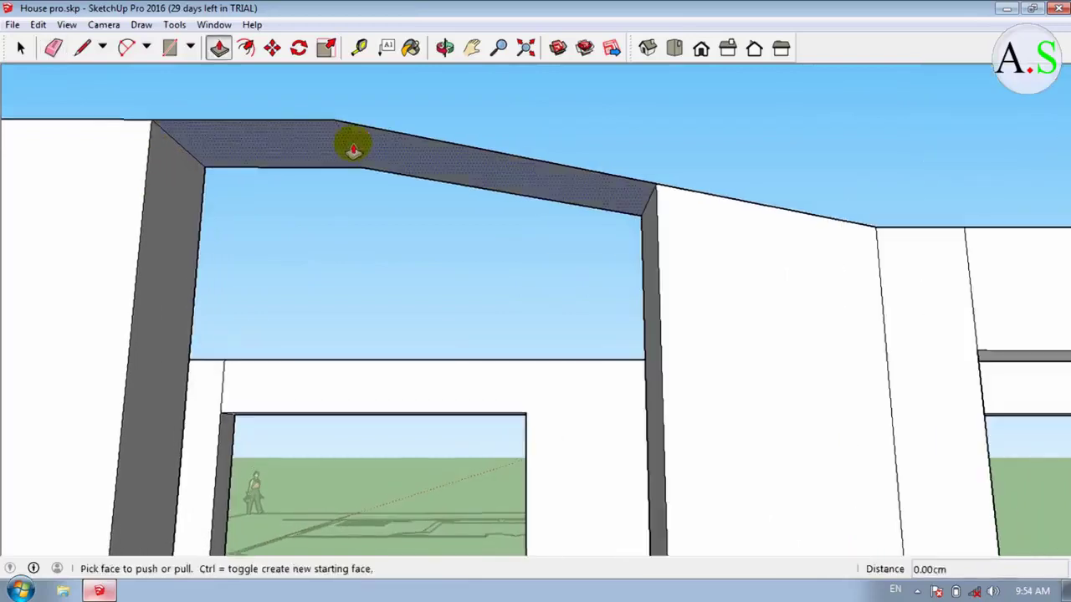
click(353, 148)
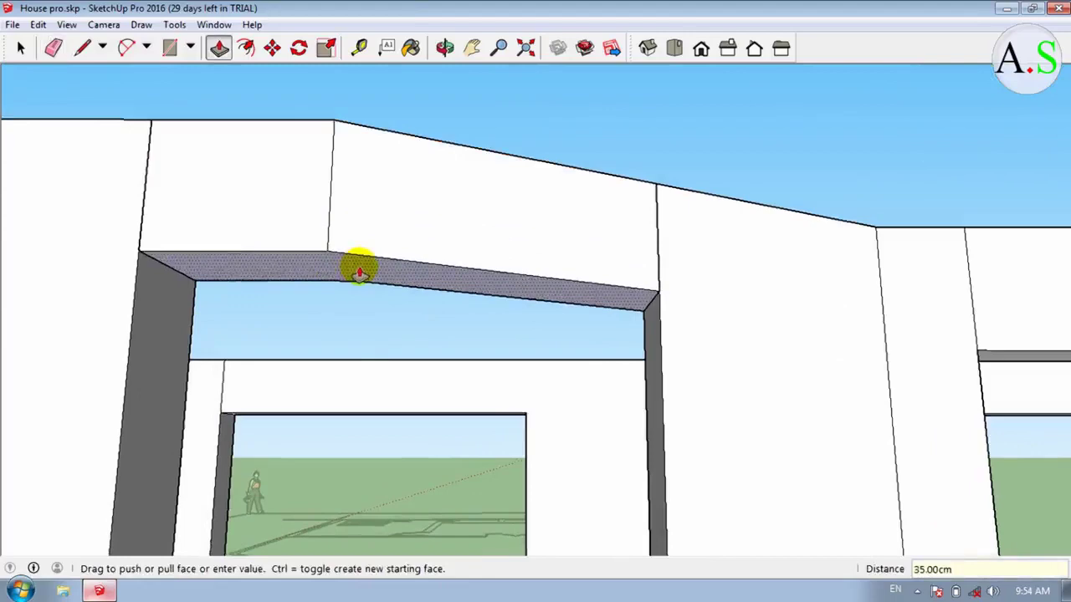
click(358, 271)
mouse_move(363, 258)
middle_down()
mouse_move(337, 272)
mouse_move(323, 413)
middle_up()
scroll(318, 468, up, 2)
- Erase the leftover wall edges beneath the 35 cm header beam
key(e)
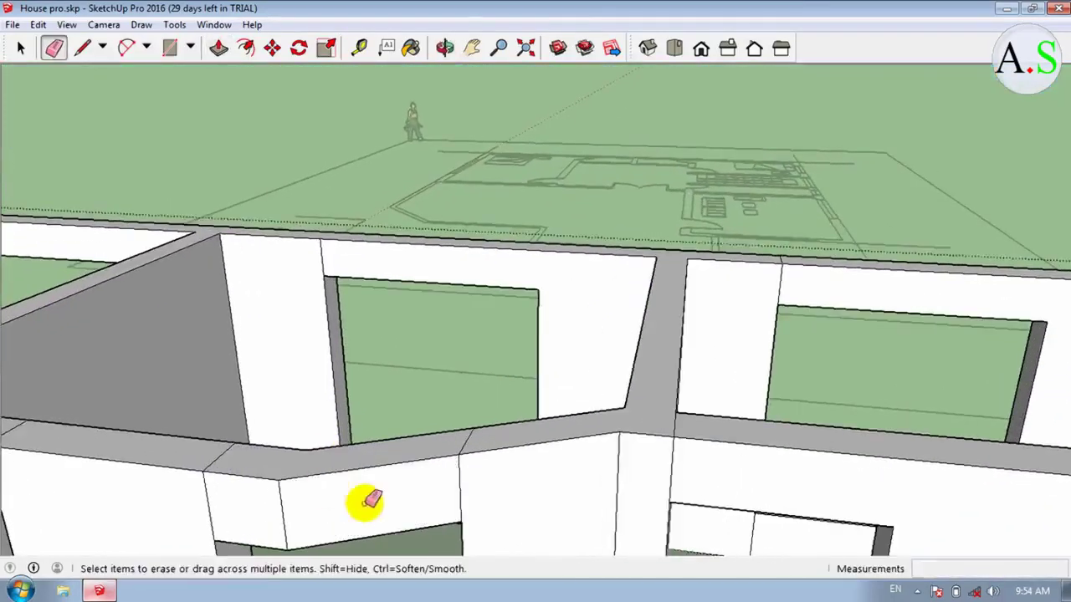
drag(488, 499, 209, 462)
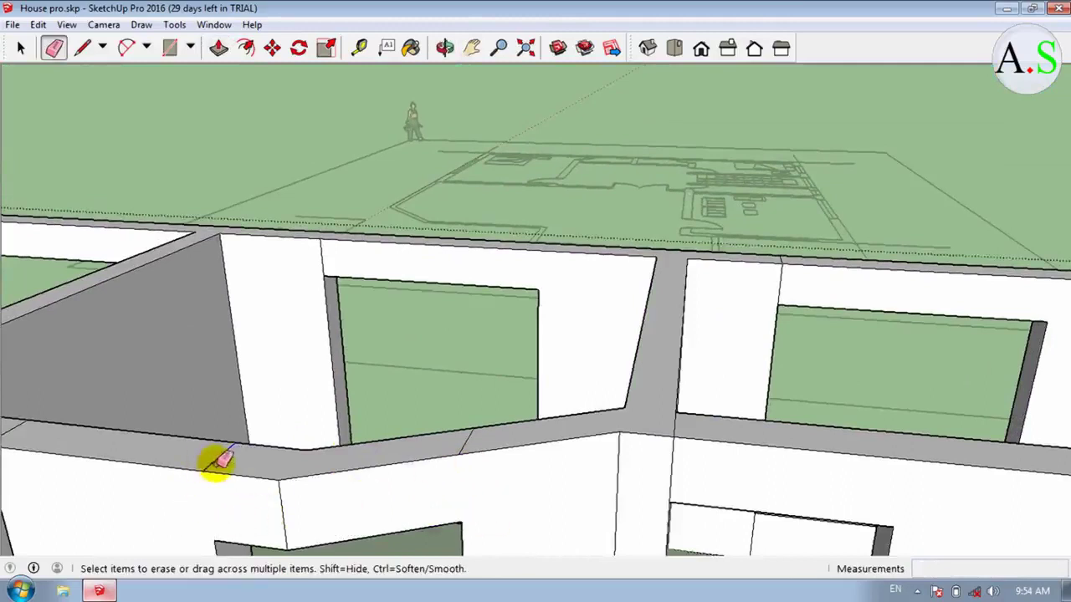
scroll(458, 431, down, 2)
scroll(363, 292, up, 2)
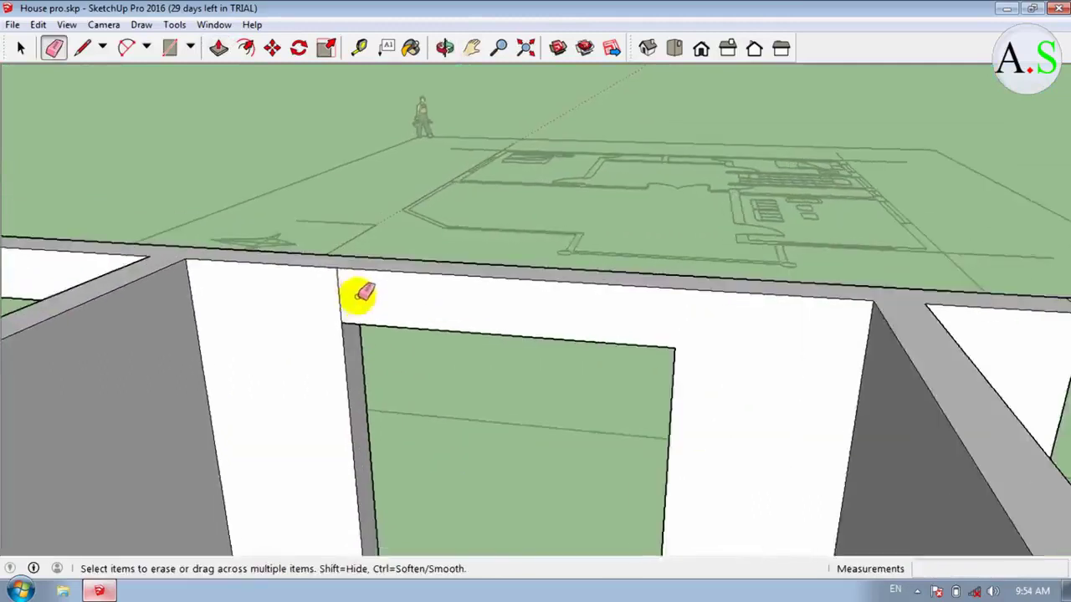
scroll(327, 334, down, 1)
scroll(343, 318, down, 3)
scroll(343, 318, down, 1)
scroll(353, 370, down, 1)
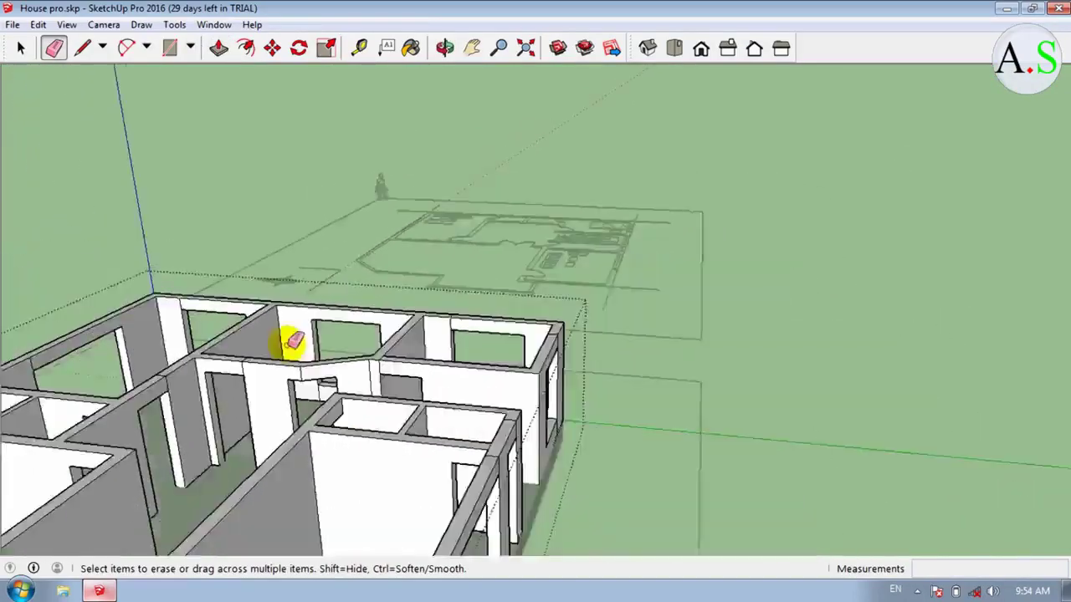
middle_drag(292, 343, 368, 403)
scroll(299, 352, up, 1)
scroll(268, 293, up, 1)
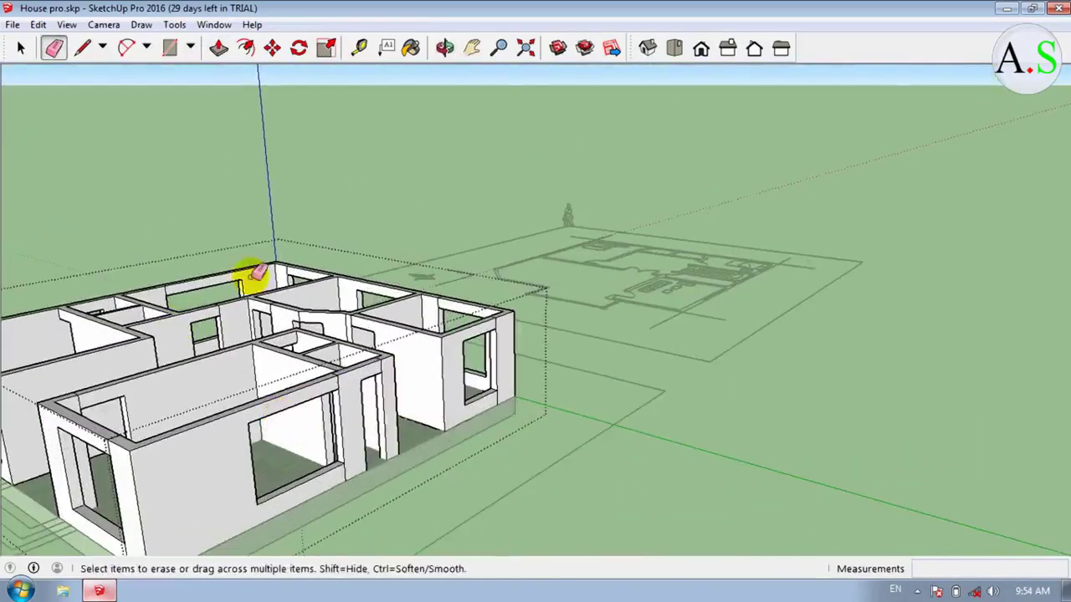
- Remove all guide lines with Edit > Delete Guides and review the house from new angles
click(38, 25)
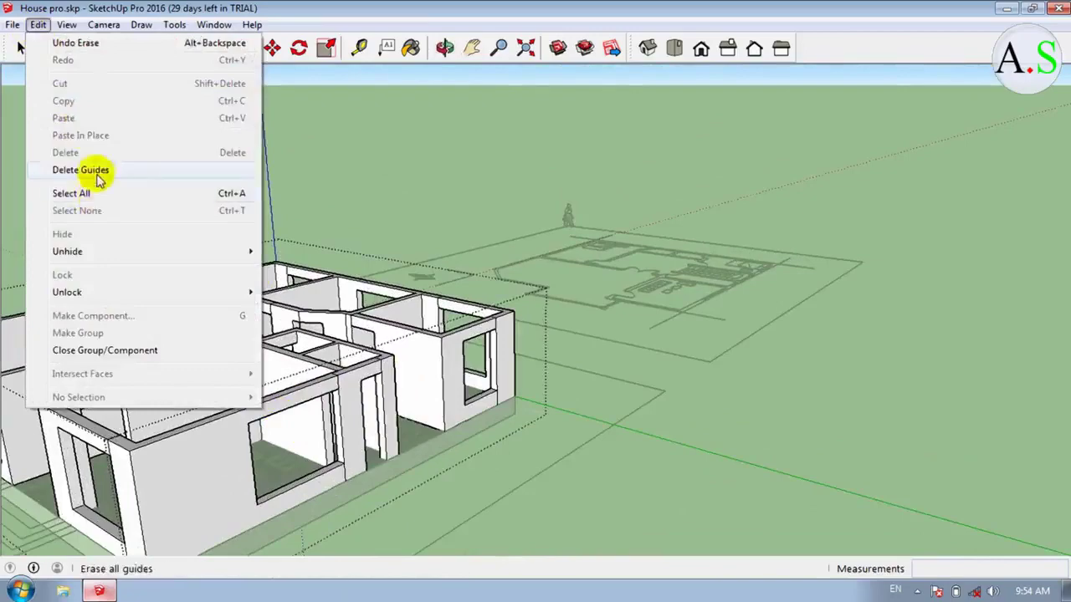
click(69, 170)
scroll(251, 301, down, 1)
mouse_move(256, 306)
middle_down()
mouse_move(215, 342)
mouse_move(215, 322)
middle_up()
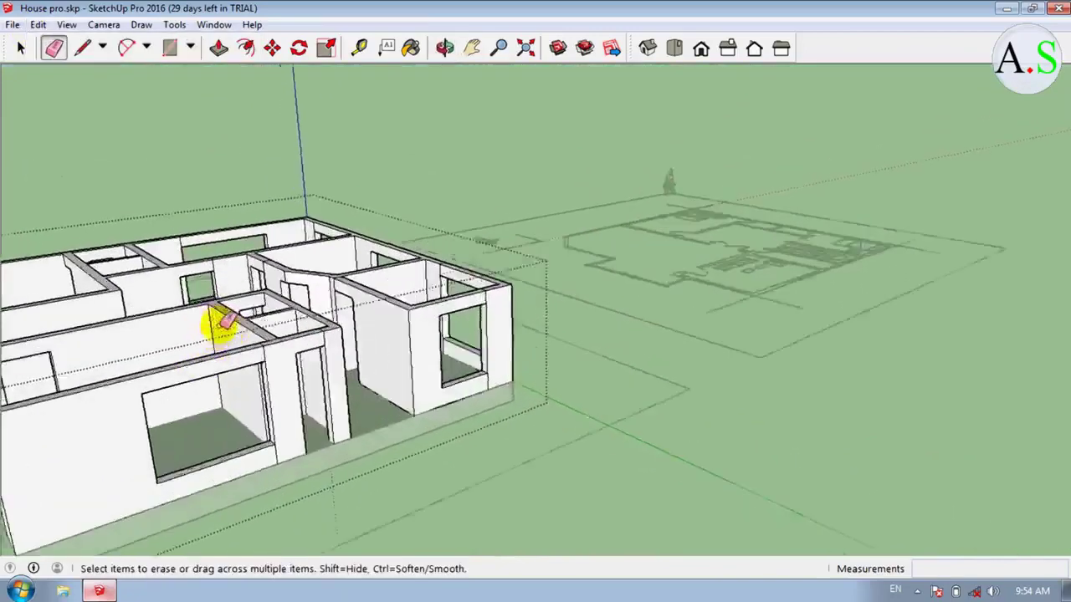
scroll(359, 355, down, 1)
scroll(390, 423, up, 1)
scroll(347, 382, up, 1)
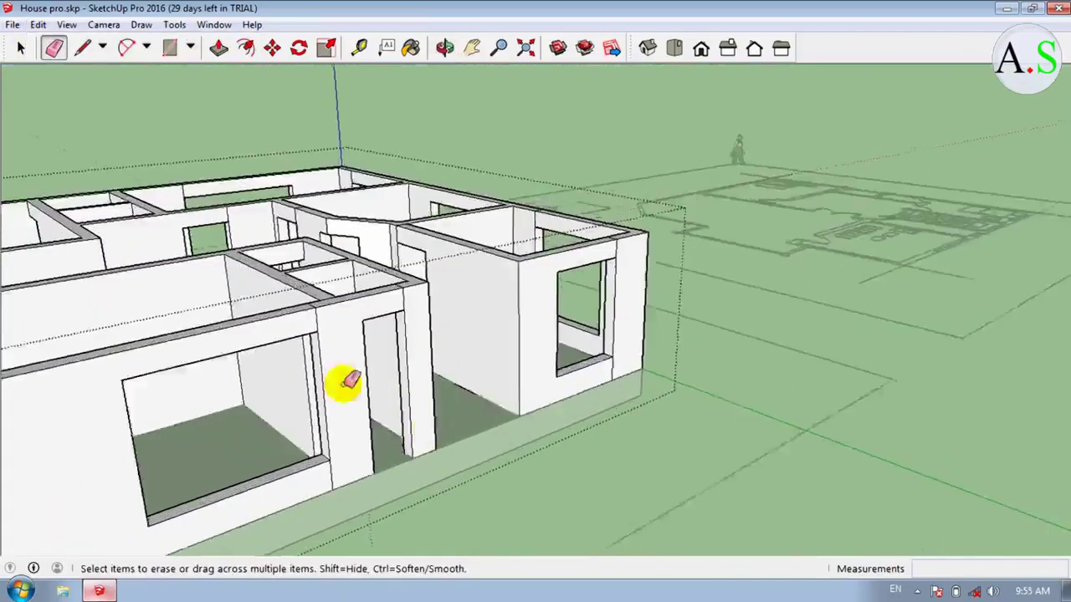
scroll(413, 463, up, 1)
scroll(336, 324, down, 1)
scroll(336, 324, up, 2)
scroll(306, 271, down, 1)
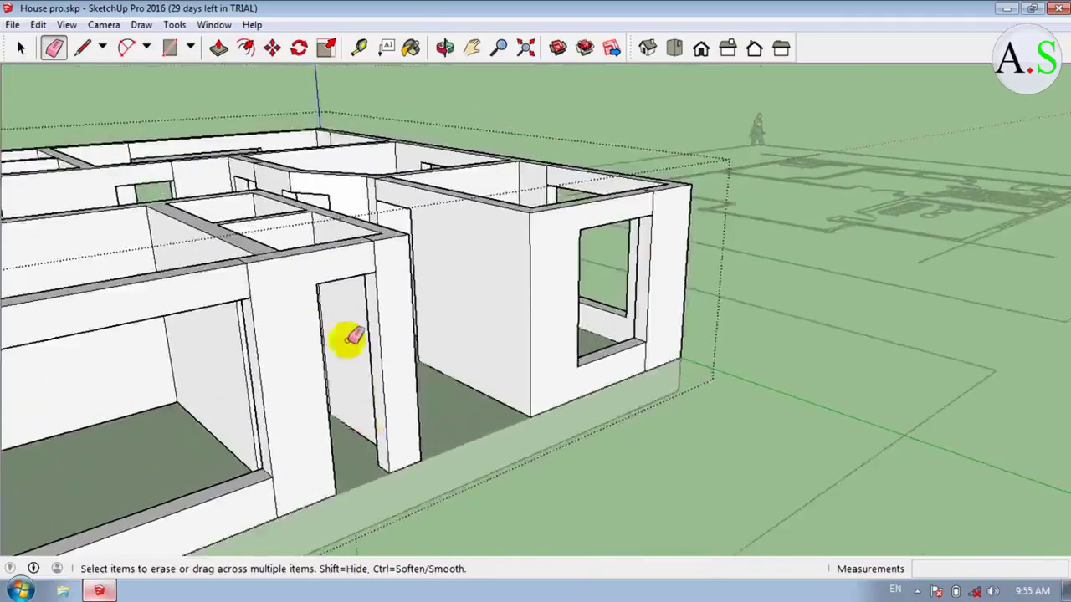
scroll(346, 342, up, 1)
scroll(343, 311, down, 1)
scroll(334, 276, up, 1)
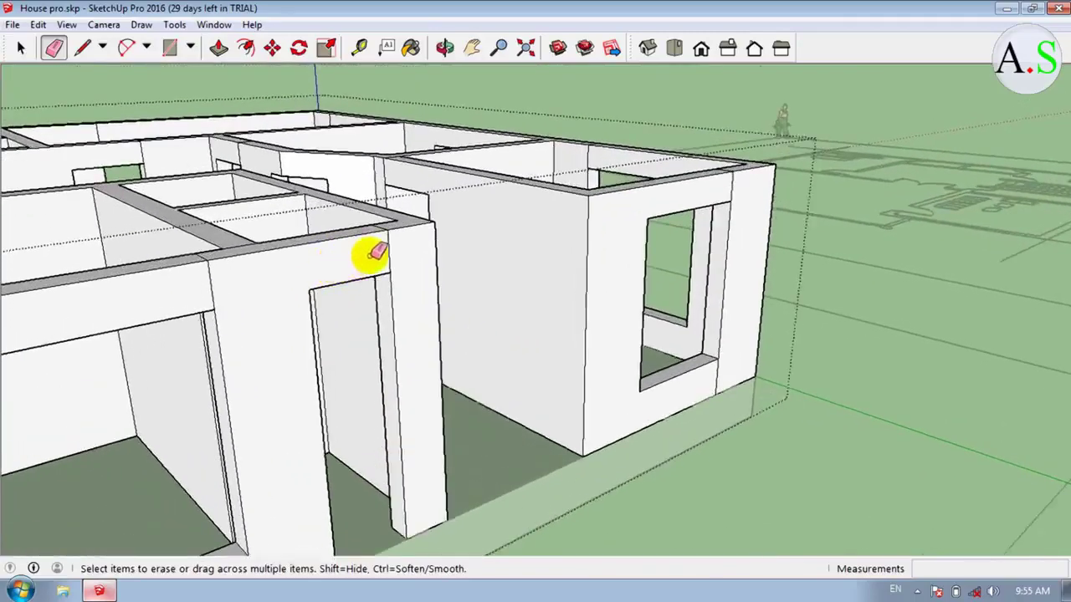
scroll(373, 254, up, 1)
scroll(346, 280, down, 1)
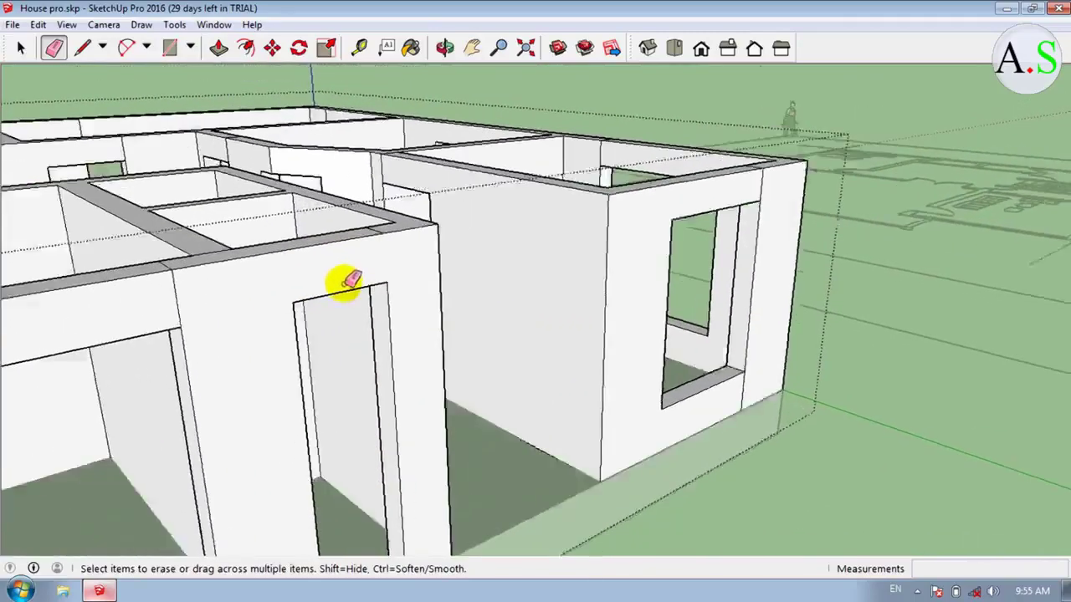
scroll(343, 326, up, 1)
scroll(356, 393, down, 1)
scroll(343, 309, up, 1)
scroll(349, 294, up, 1)
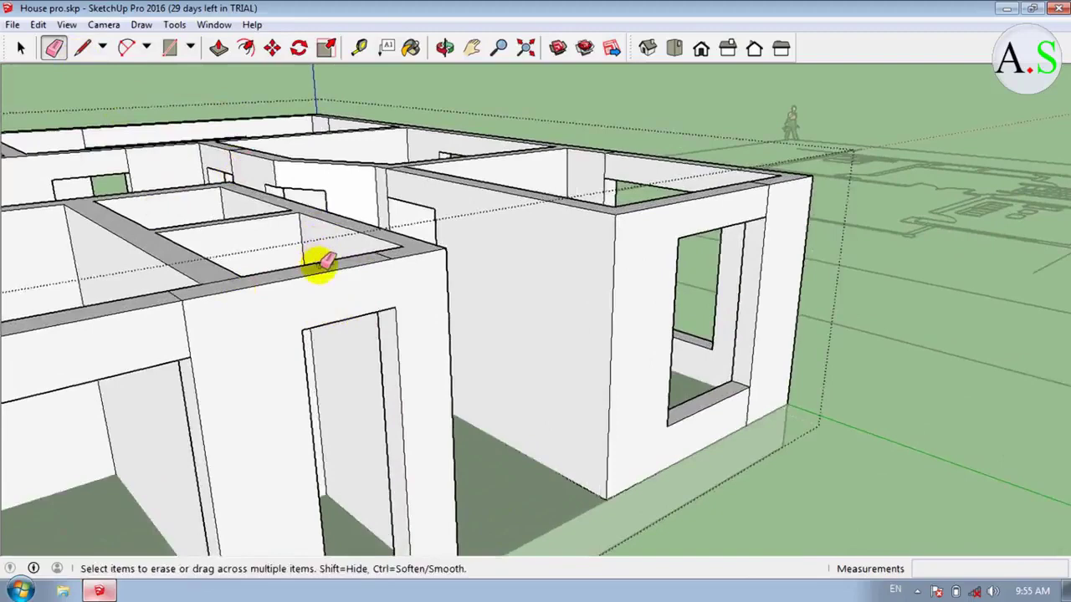
- Take a Tape Measure reading of 26.32 cm down from the door opening's top corner
key(t)
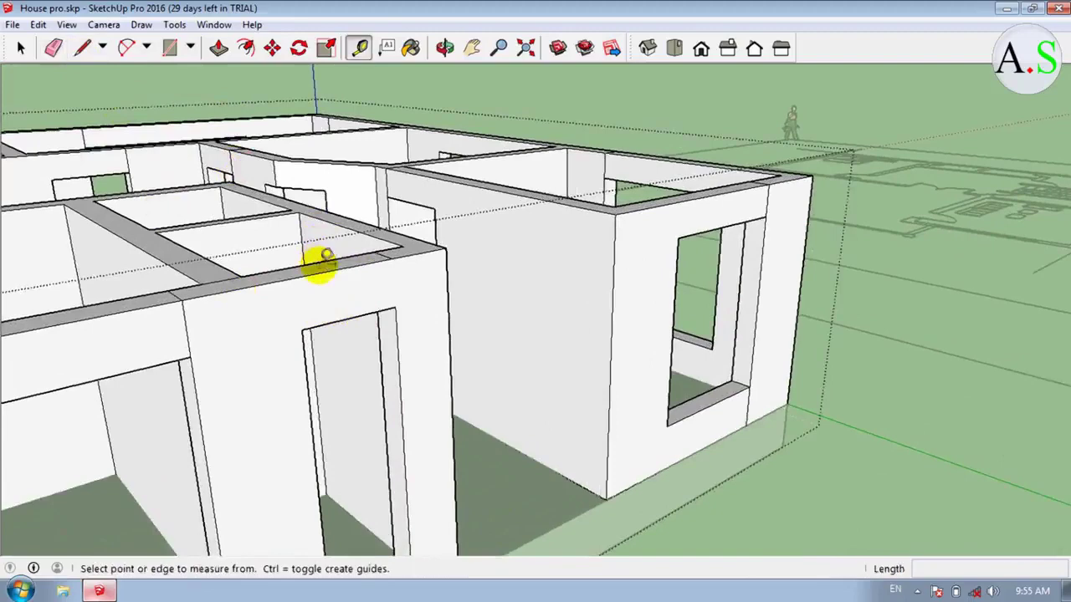
scroll(368, 297, up, 1)
click(407, 308)
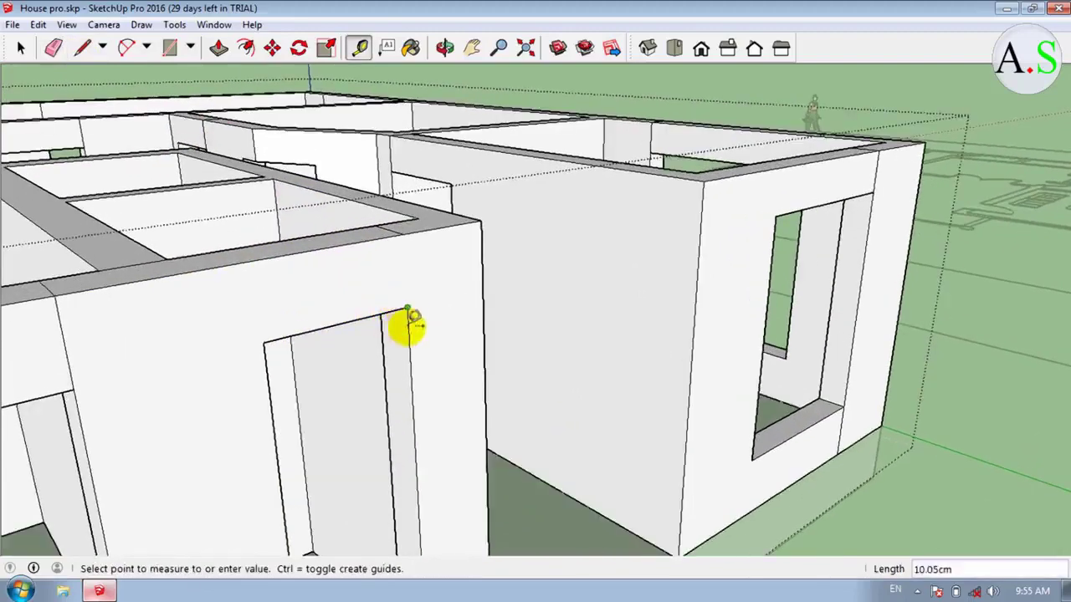
click(409, 358)
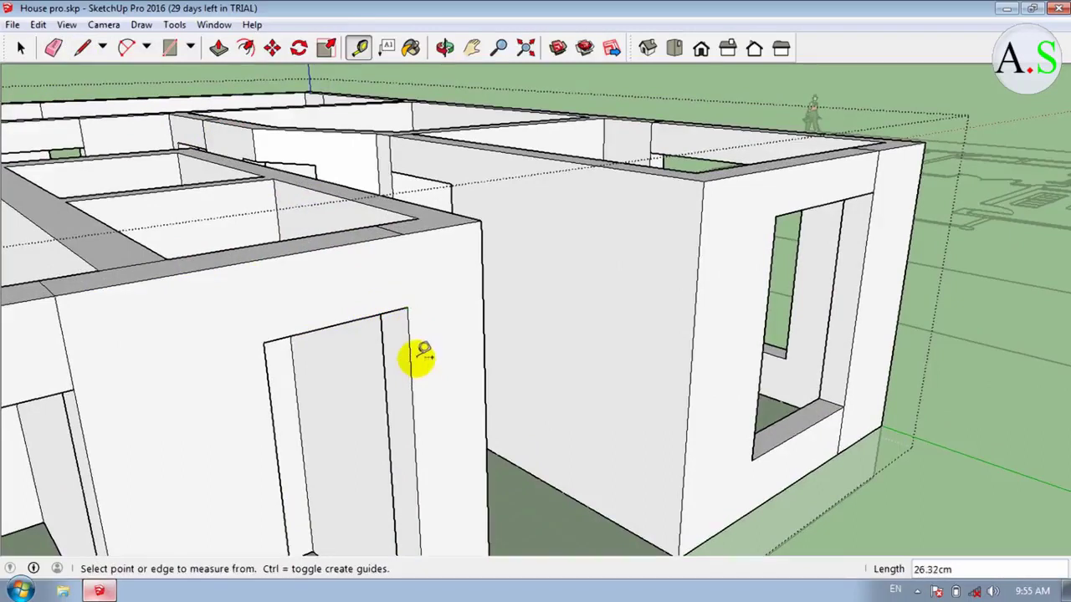
click(339, 324)
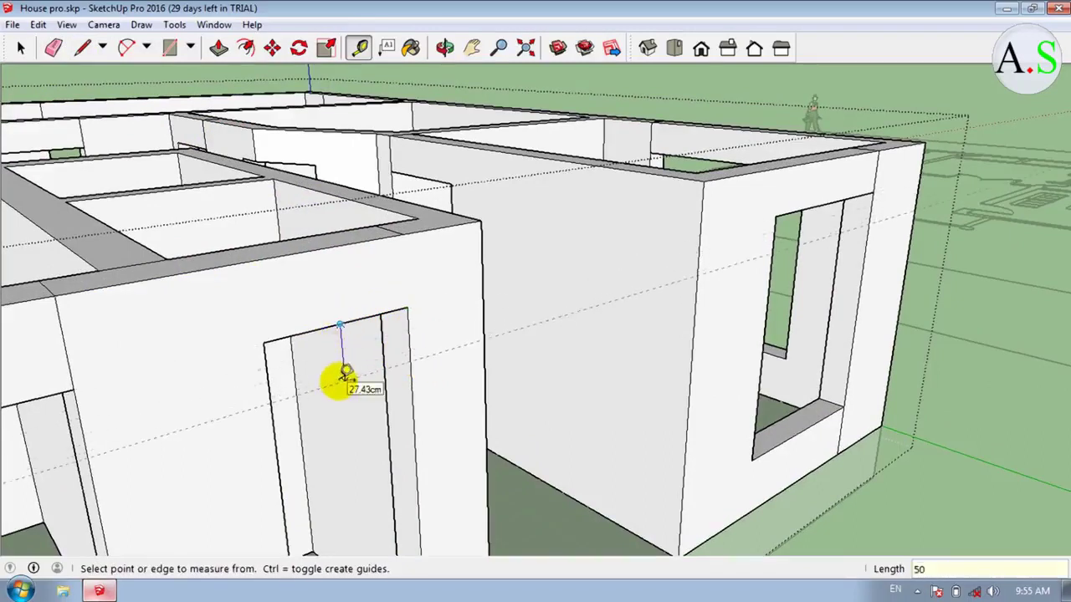
scroll(290, 383, down, 1)
scroll(290, 382, down, 1)
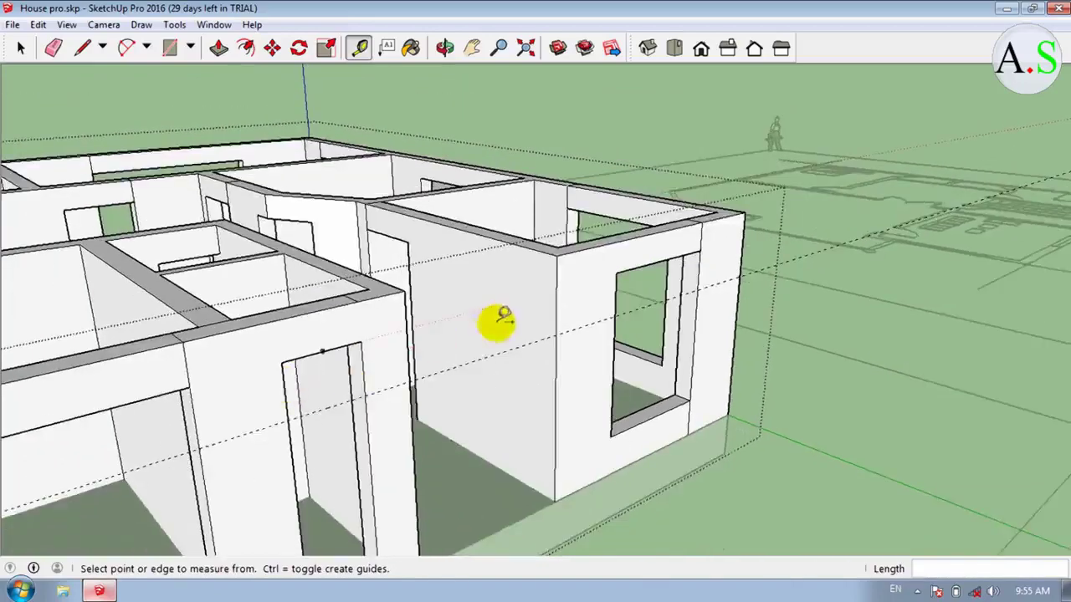
scroll(494, 318, down, 1)
mouse_move(271, 389)
middle_down()
mouse_move(66, 442)
mouse_move(14, 402)
mouse_move(139, 353)
mouse_move(343, 215)
mouse_move(409, 269)
mouse_move(215, 244)
mouse_move(177, 200)
middle_up()
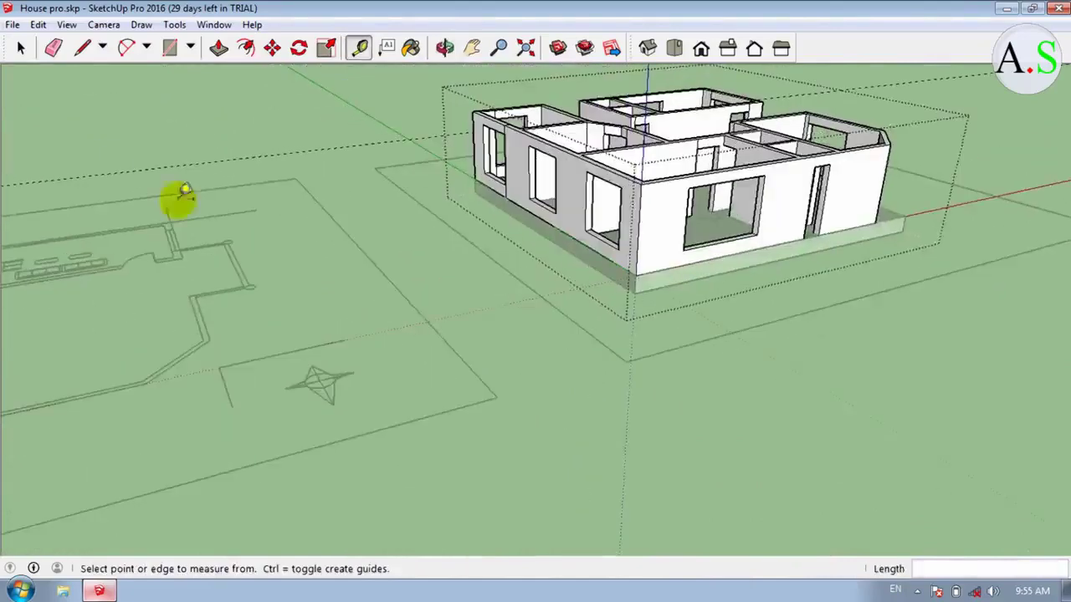
scroll(825, 192, up, 1)
scroll(824, 149, up, 3)
scroll(824, 148, up, 2)
- Add a guide line 50 cm below the front door opening's top edge
mouse_move(825, 148)
middle_down()
mouse_move(693, 222)
mouse_move(717, 221)
middle_up()
click(715, 229)
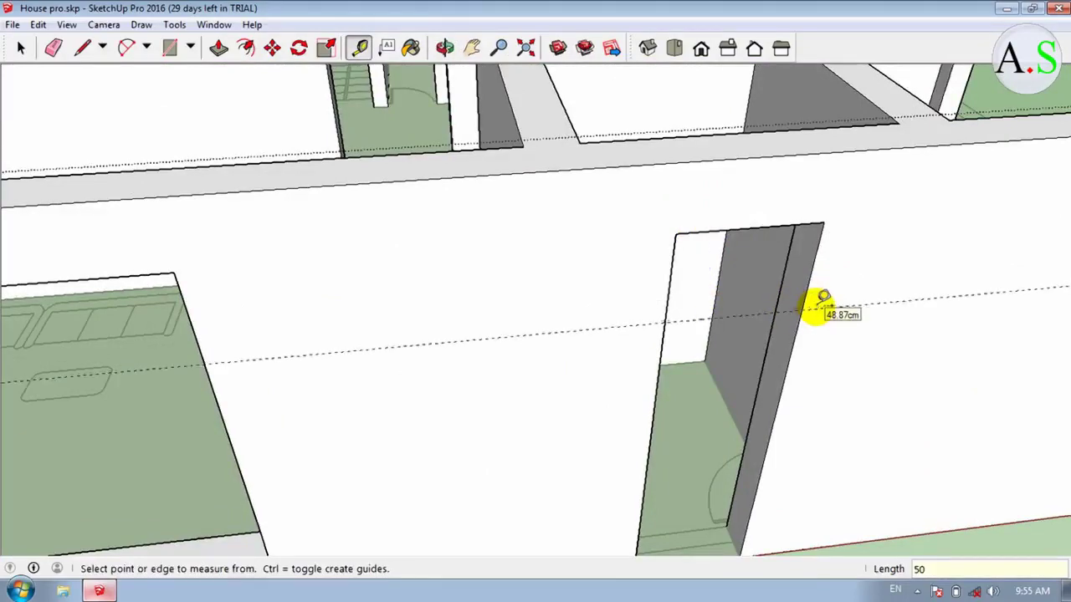
scroll(617, 306, down, 2)
scroll(745, 267, down, 3)
scroll(674, 263, down, 3)
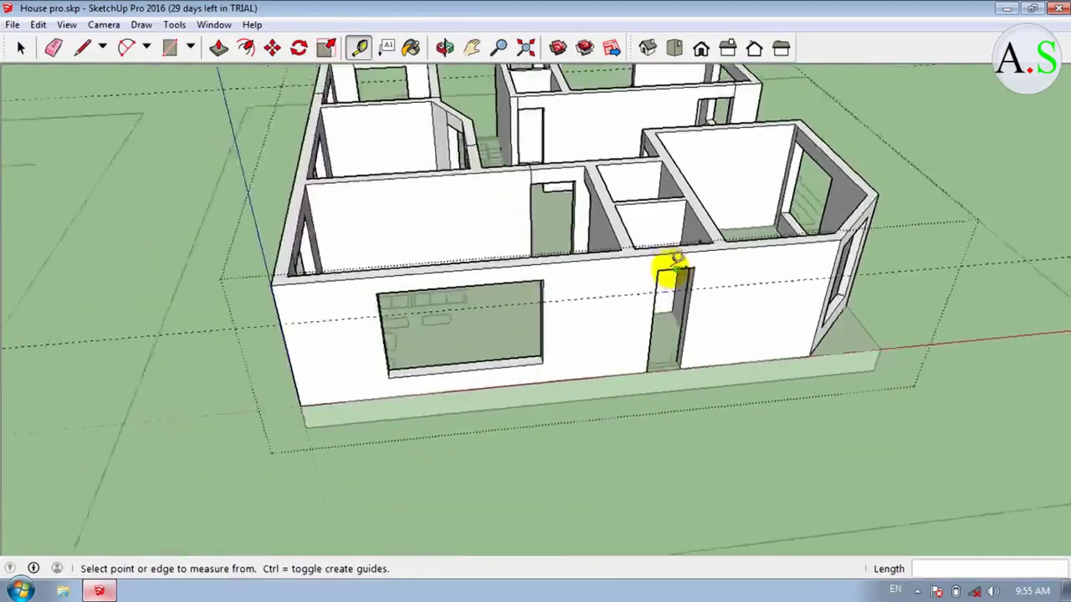
scroll(673, 271, down, 3)
scroll(675, 243, up, 2)
scroll(670, 244, up, 2)
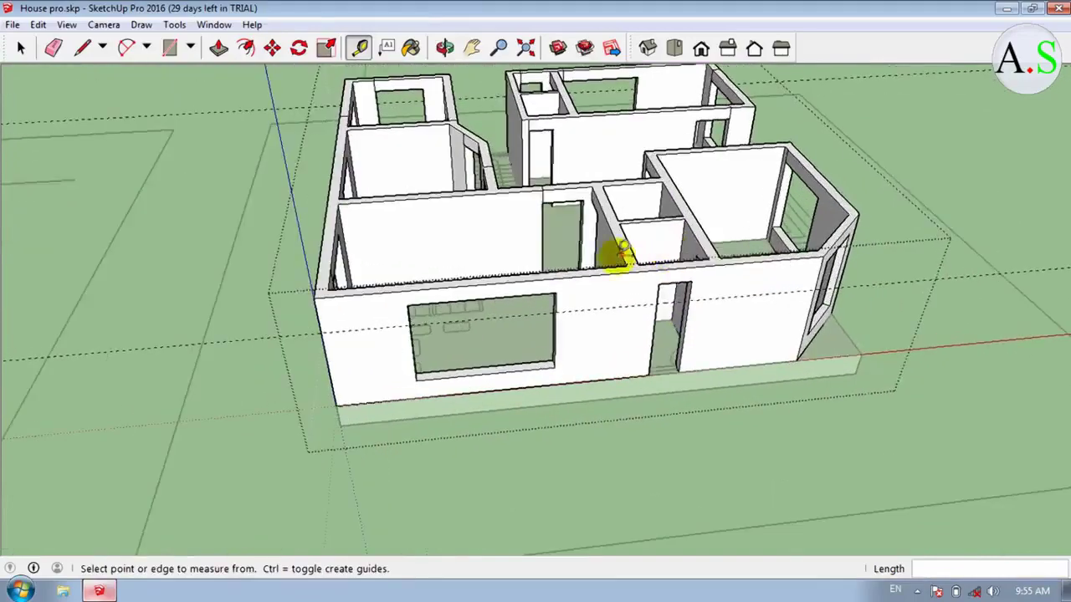
mouse_move(613, 253)
middle_down()
mouse_move(789, 158)
mouse_move(282, 154)
middle_up()
key(t)
scroll(621, 287, up, 3)
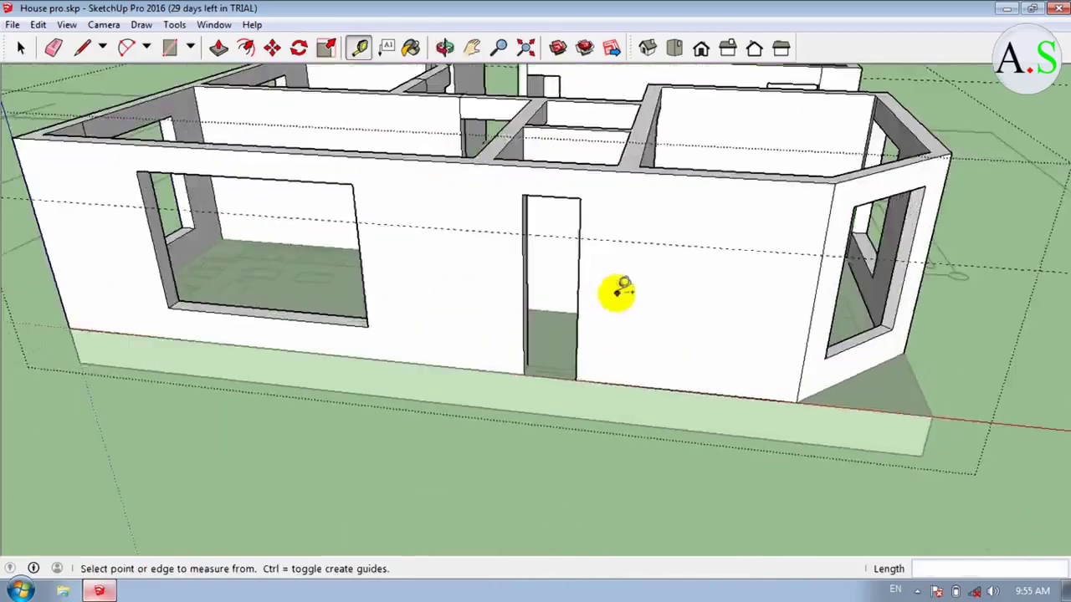
middle_drag(622, 287, 418, 346)
- Draw a rectangle on the front door's jamb from its bottom up to the guide line
scroll(410, 361, up, 3)
key(r)
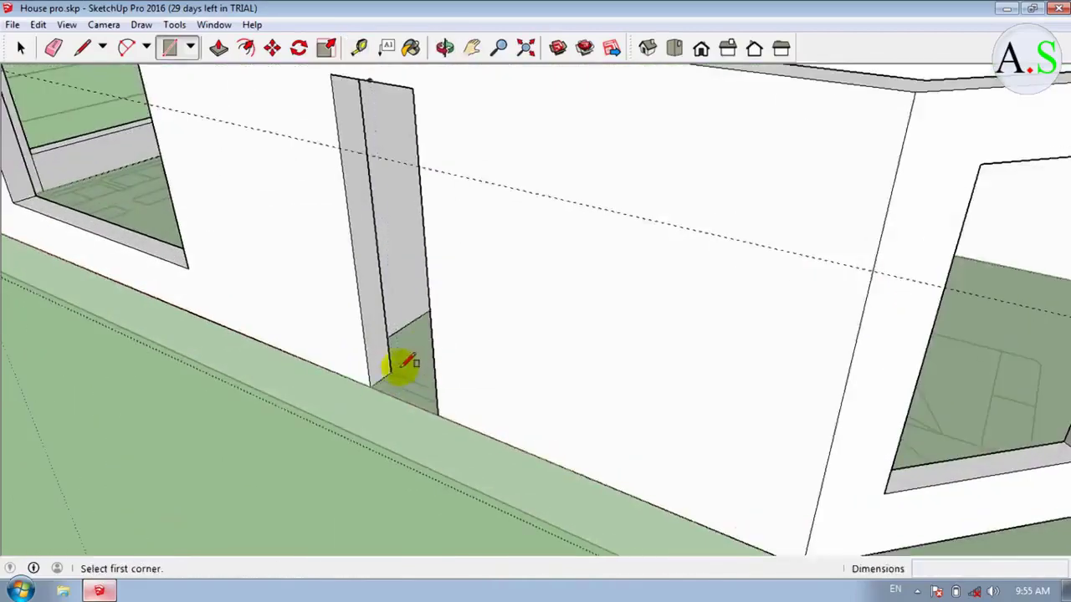
click(394, 374)
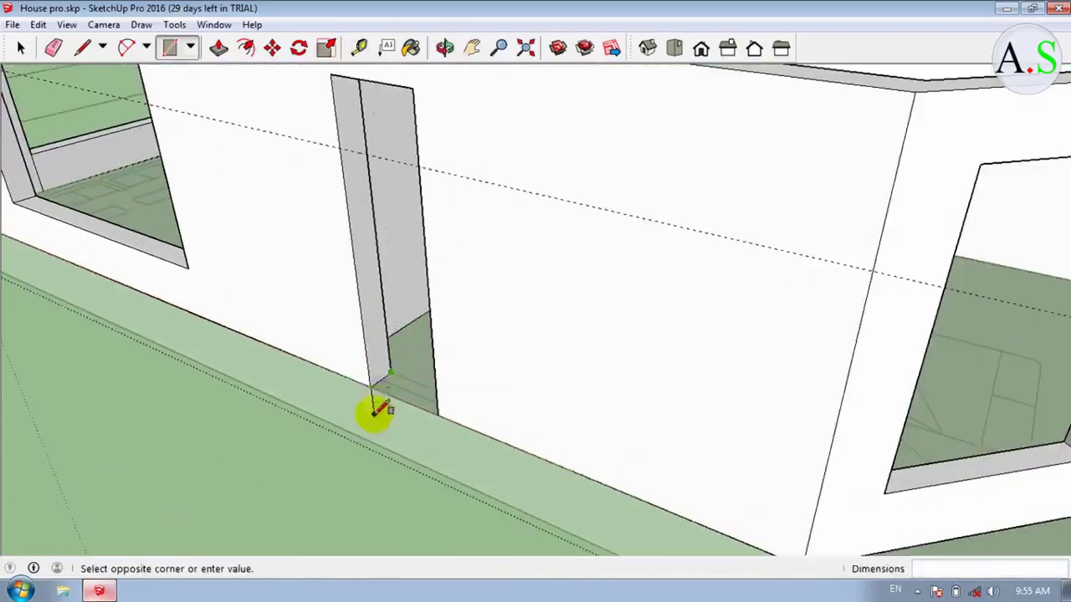
scroll(368, 334, down, 3)
scroll(348, 226, up, 3)
scroll(351, 242, down, 2)
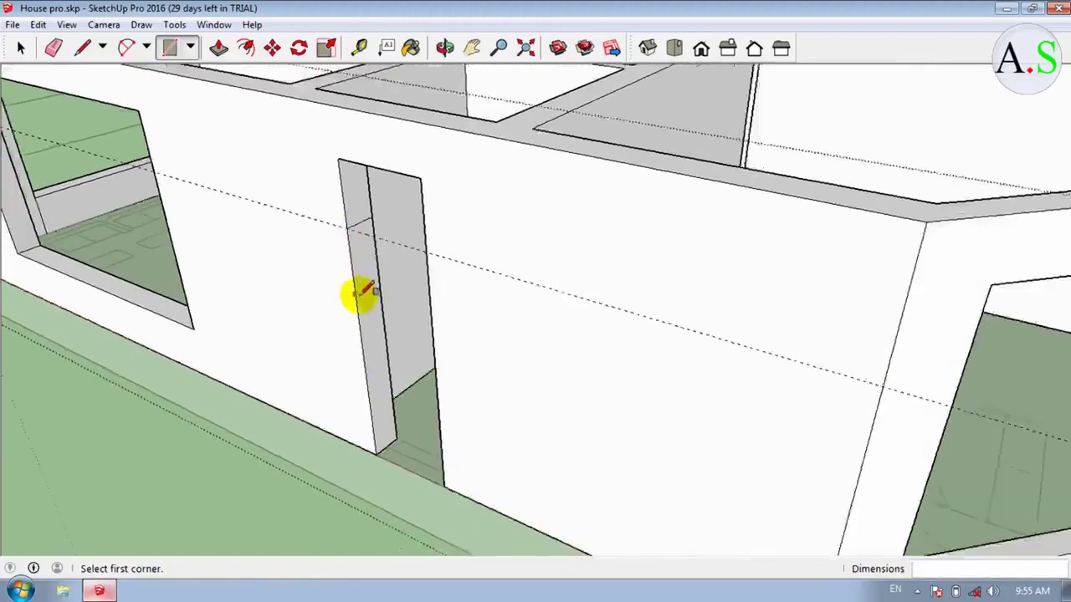
- Push/pull the jamb rectangle 70 cm across, filling the door opening below the guide
key(p)
scroll(355, 285, down, 3)
click(365, 309)
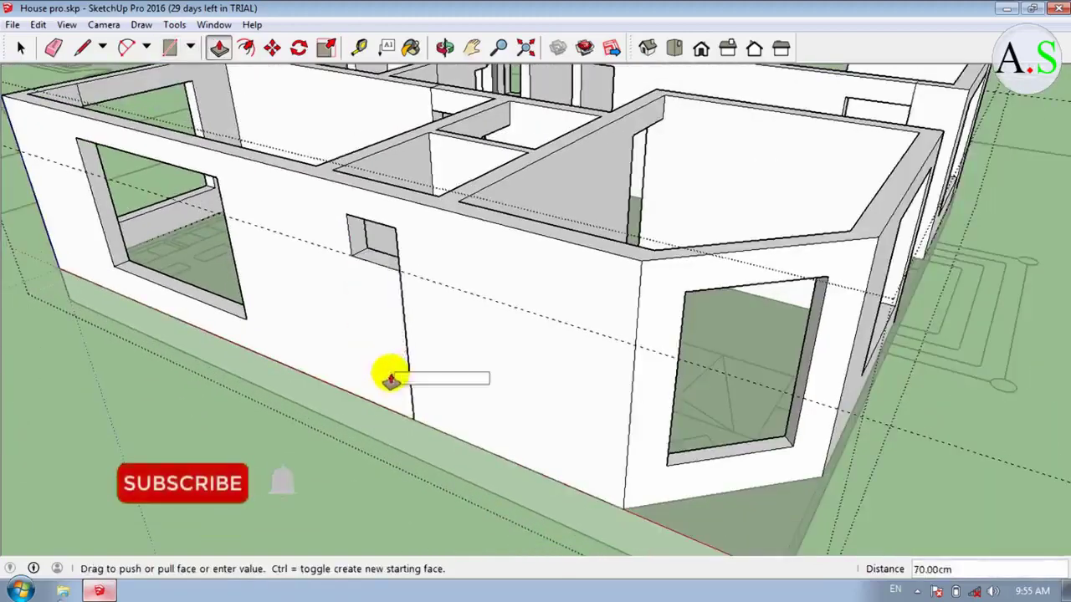
click(410, 417)
scroll(410, 416, down, 3)
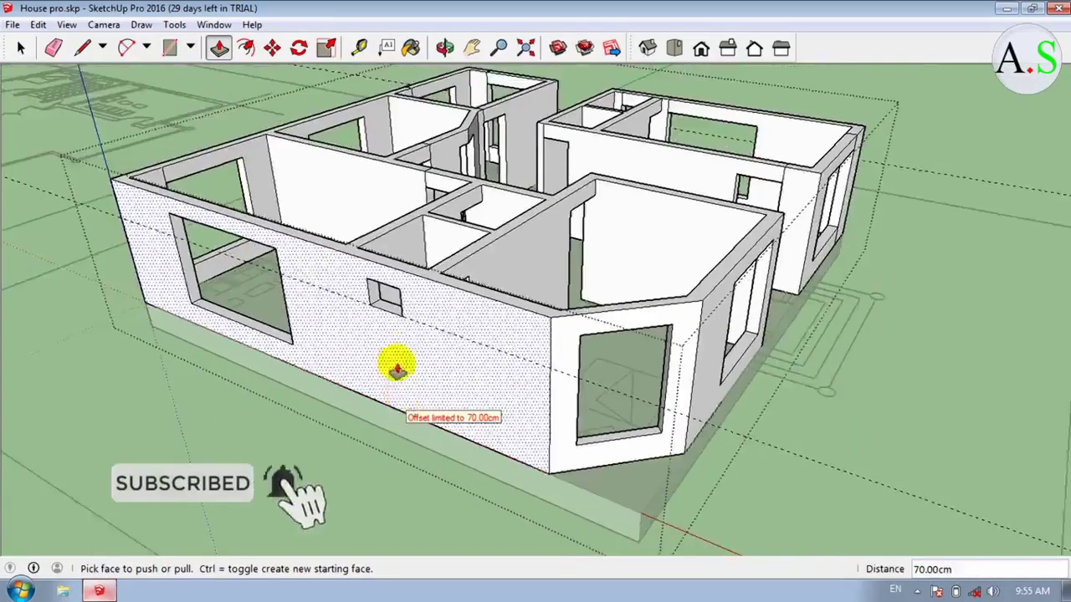
scroll(477, 280, down, 1)
mouse_move(478, 279)
middle_down()
mouse_move(191, 323)
mouse_move(463, 288)
mouse_move(108, 262)
middle_up()
scroll(463, 288, down, 2)
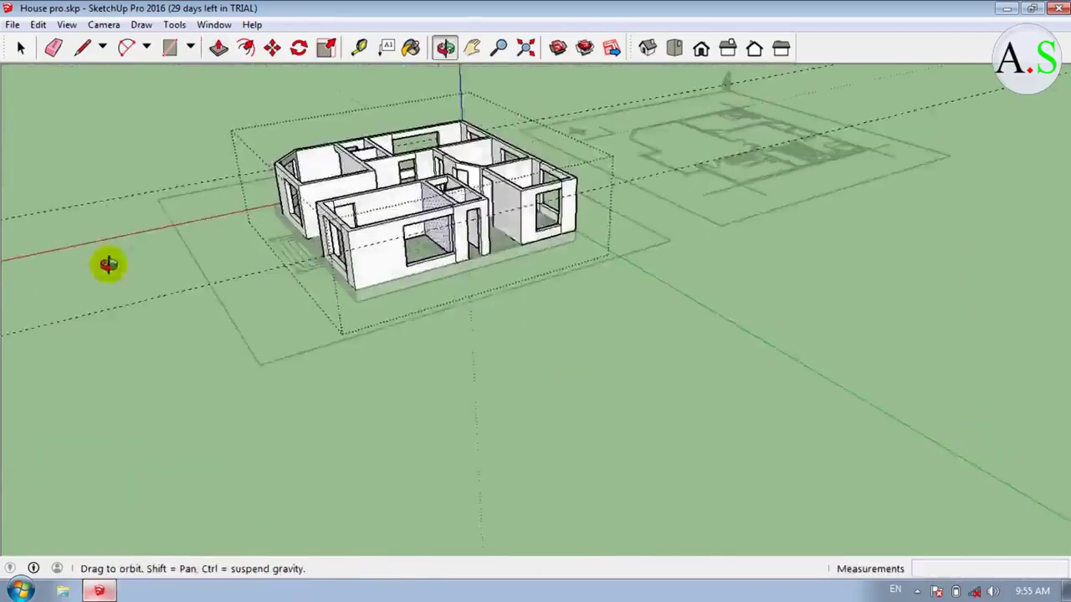
- Draw a rectangle on the second door's jamb from its bottom up to the guide line
scroll(545, 203, up, 2)
scroll(478, 220, up, 3)
scroll(498, 243, up, 3)
scroll(498, 243, up, 1)
key(r)
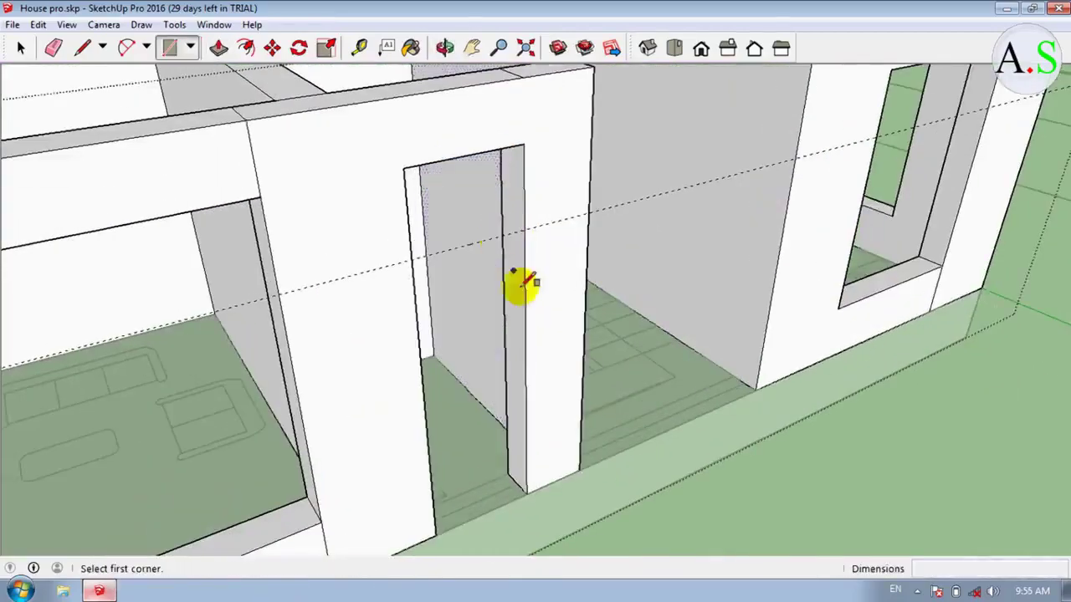
click(507, 474)
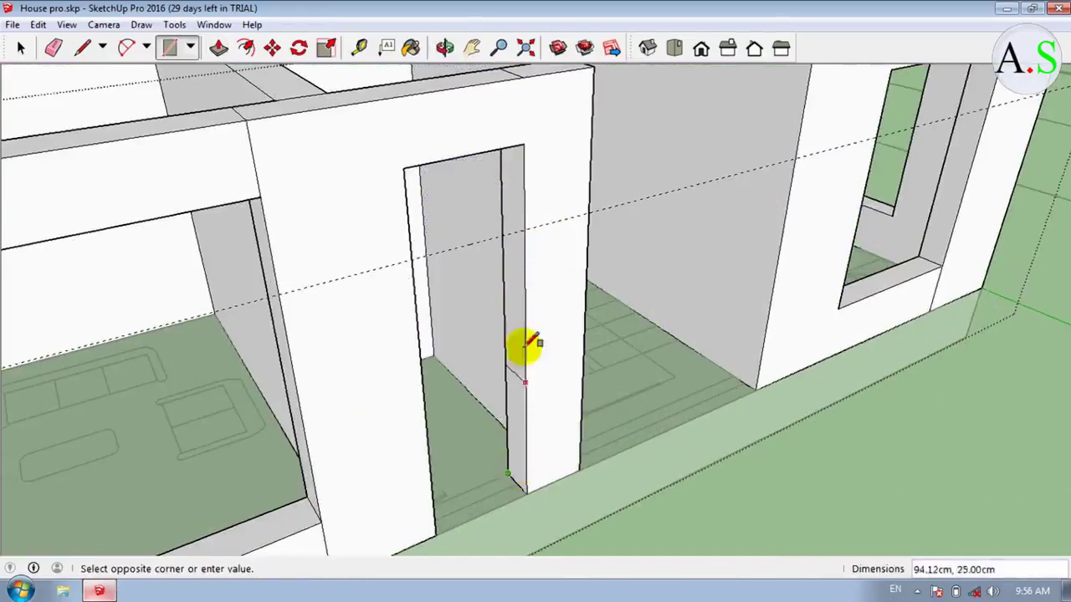
- Pull the rectangle 70 cm across the second door, leaving a small high window
key(p)
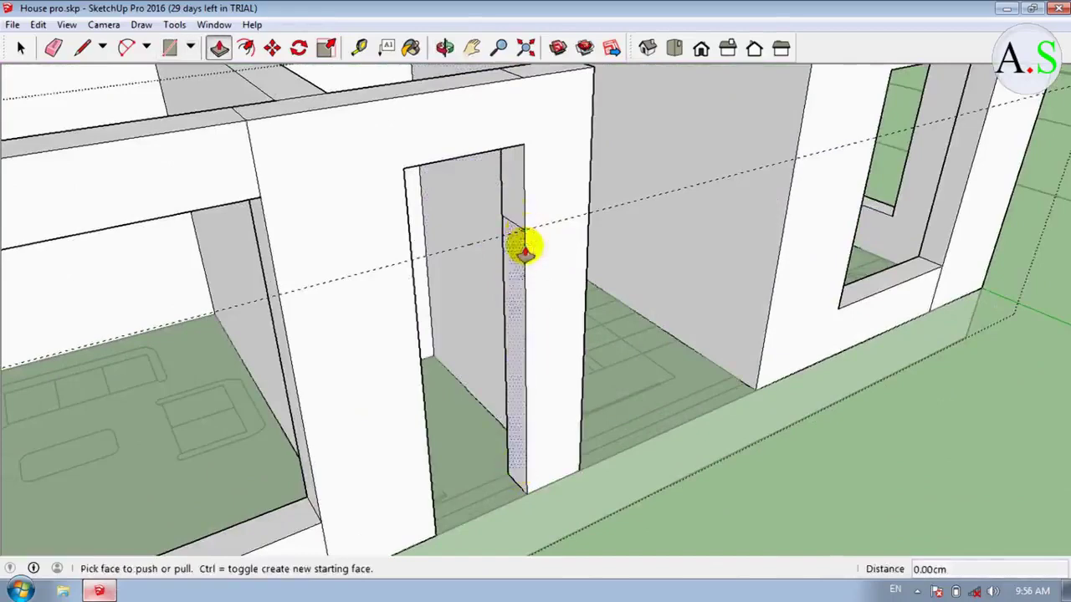
drag(529, 282, 429, 536)
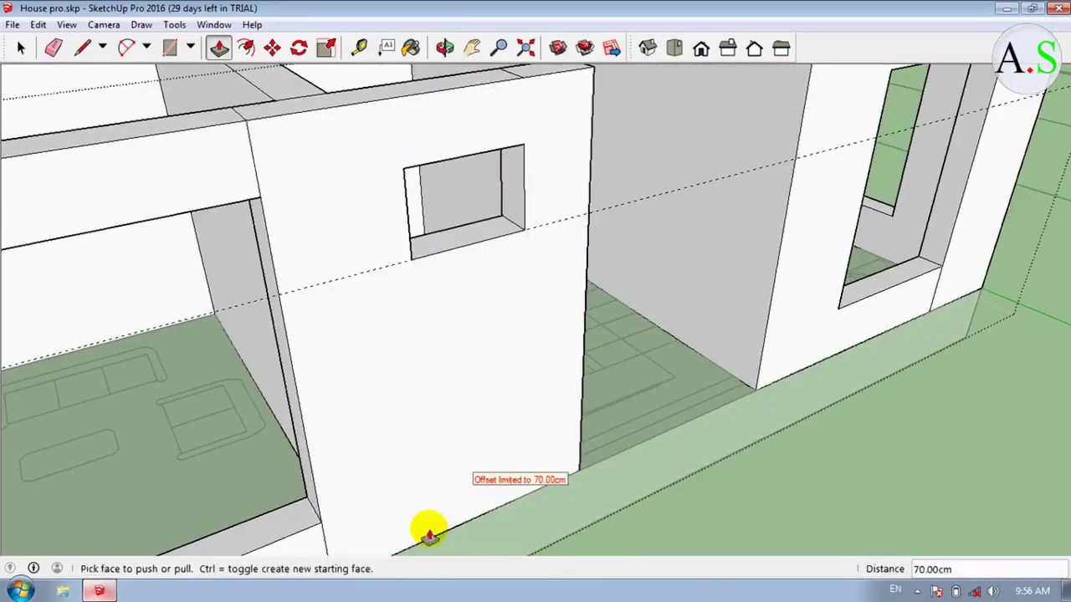
scroll(393, 351, down, 3)
mouse_move(382, 311)
middle_down()
mouse_move(342, 242)
mouse_move(397, 238)
middle_up()
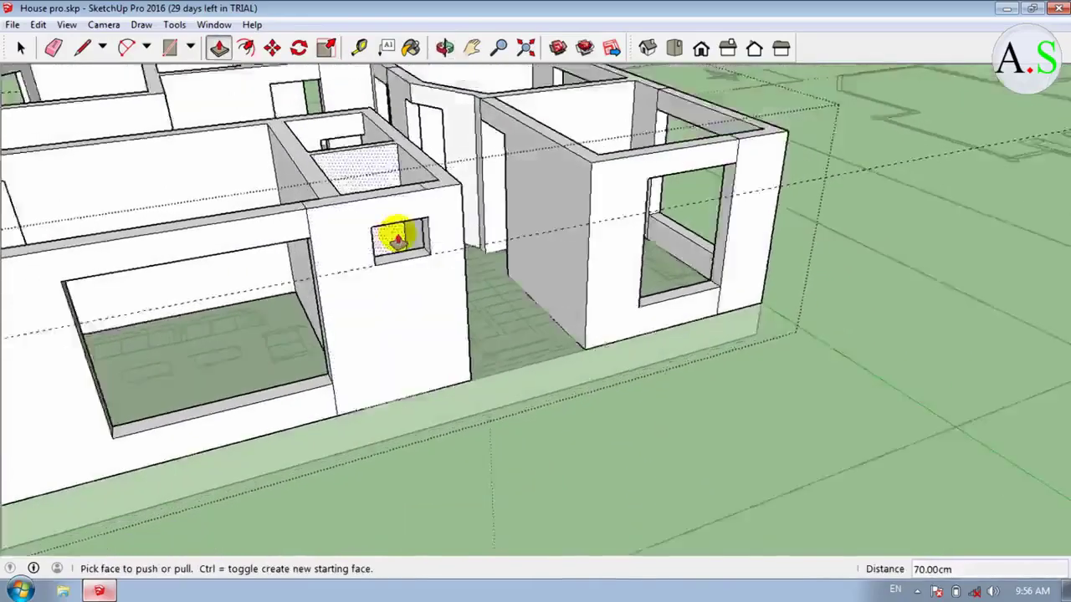
scroll(398, 238, down, 3)
scroll(365, 280, up, 2)
scroll(438, 251, down, 3)
scroll(285, 238, down, 2)
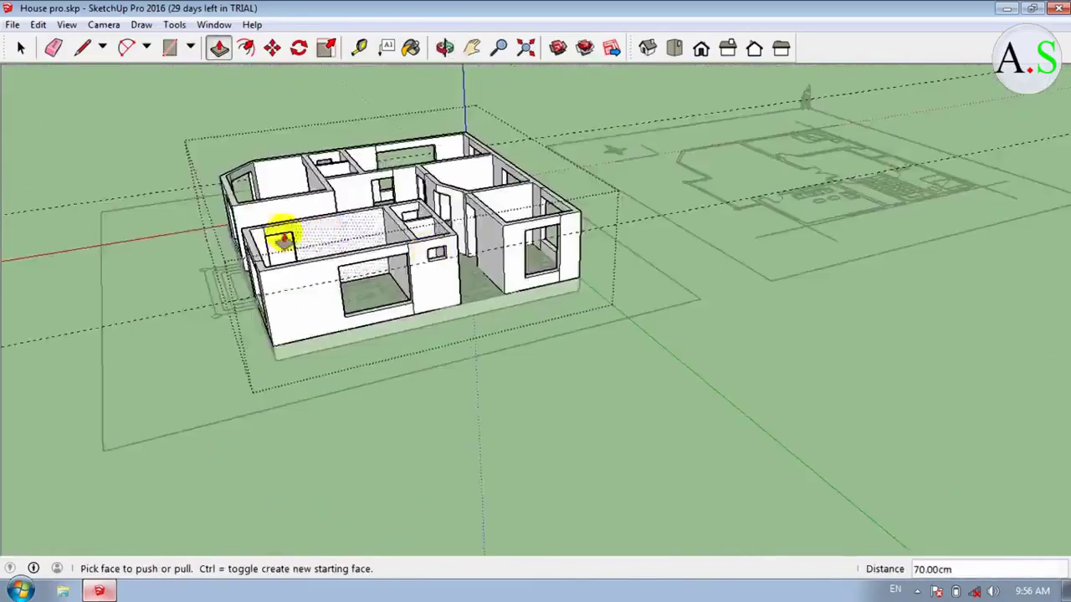
scroll(474, 191, up, 3)
scroll(426, 210, up, 3)
- Draw a 35 × 25 cm rectangle high on the wall end beside the corner window
middle_drag(347, 298, 479, 313)
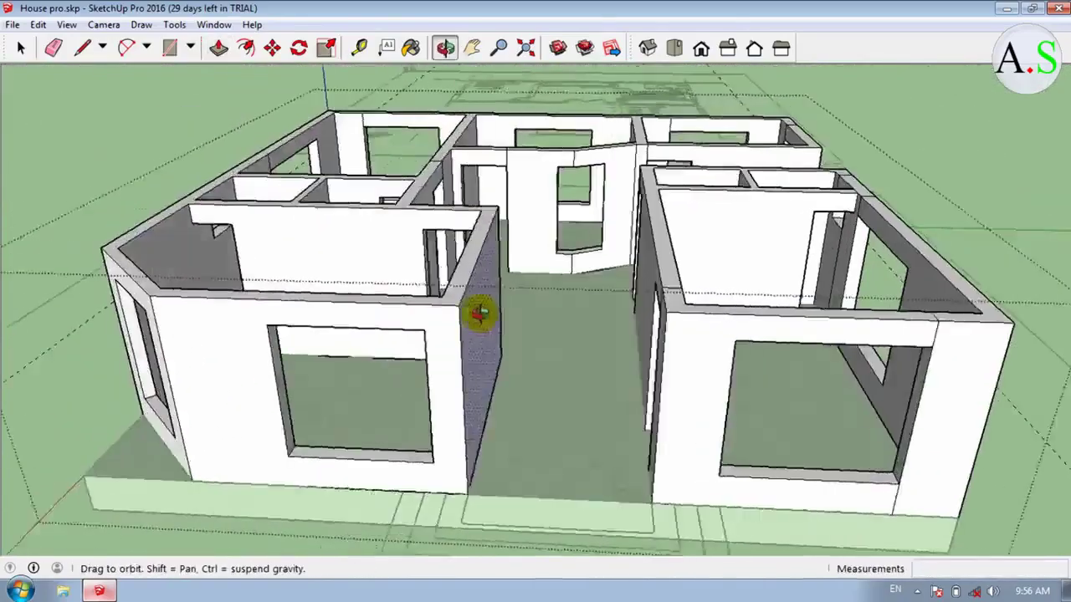
scroll(694, 327, up, 3)
middle_drag(694, 327, 992, 335)
scroll(698, 288, up, 3)
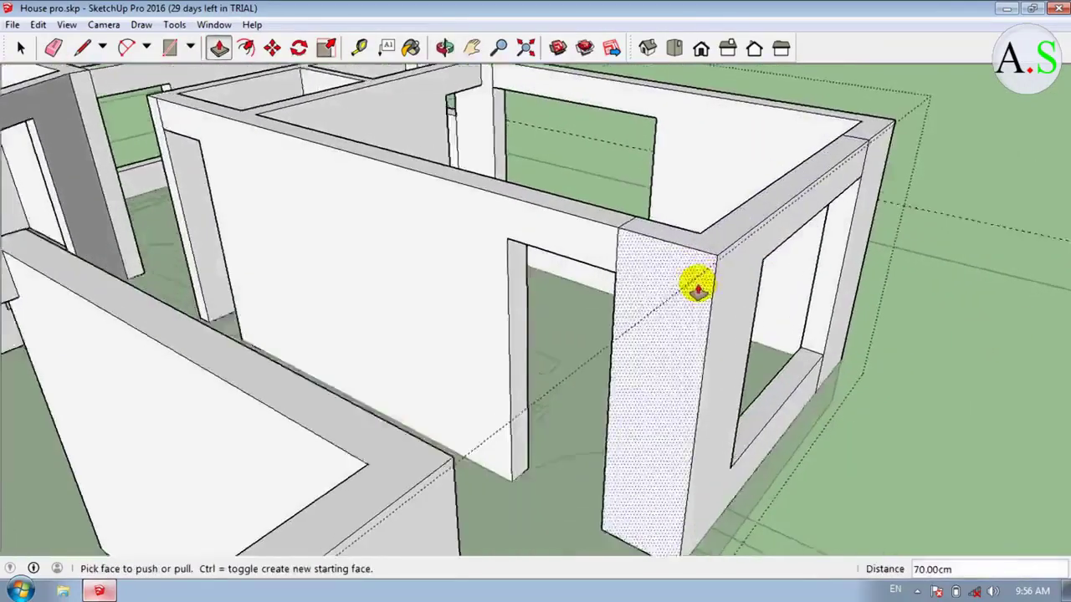
scroll(697, 288, down, 3)
scroll(677, 251, up, 3)
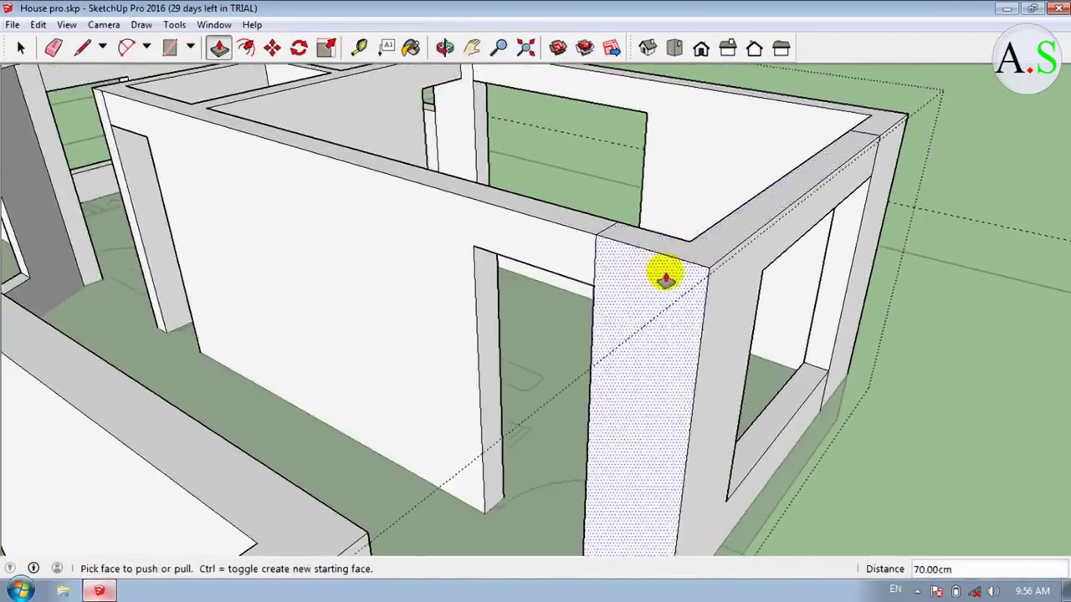
key(t)
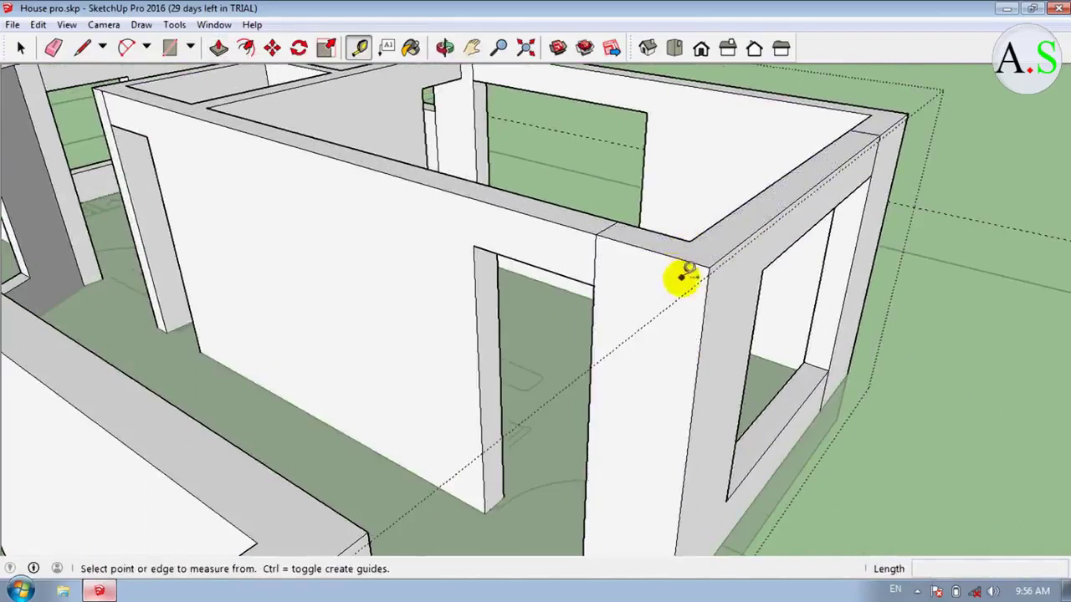
click(718, 264)
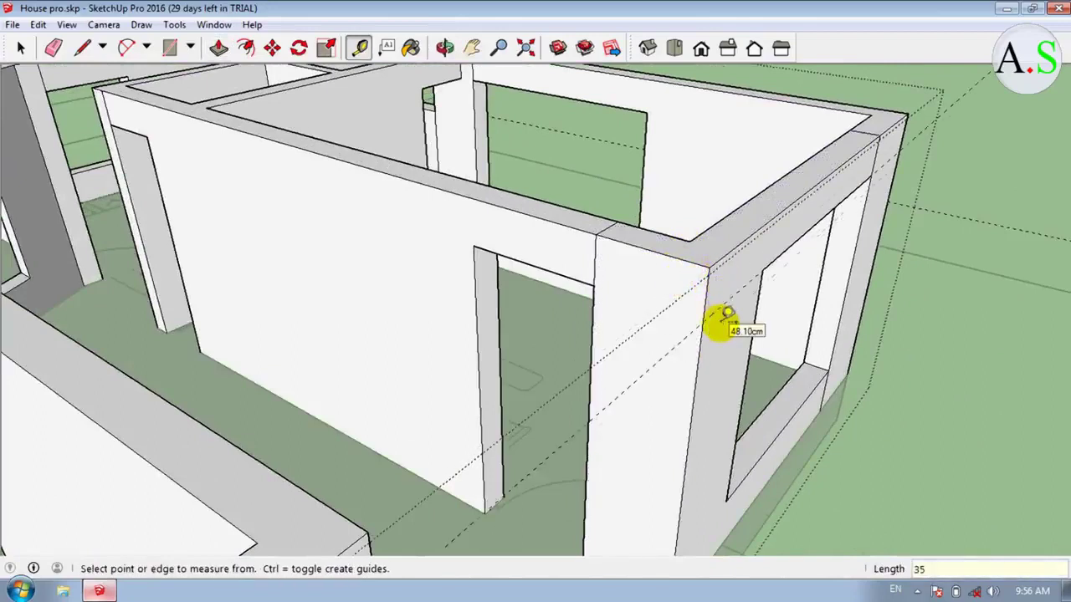
scroll(700, 254, up, 2)
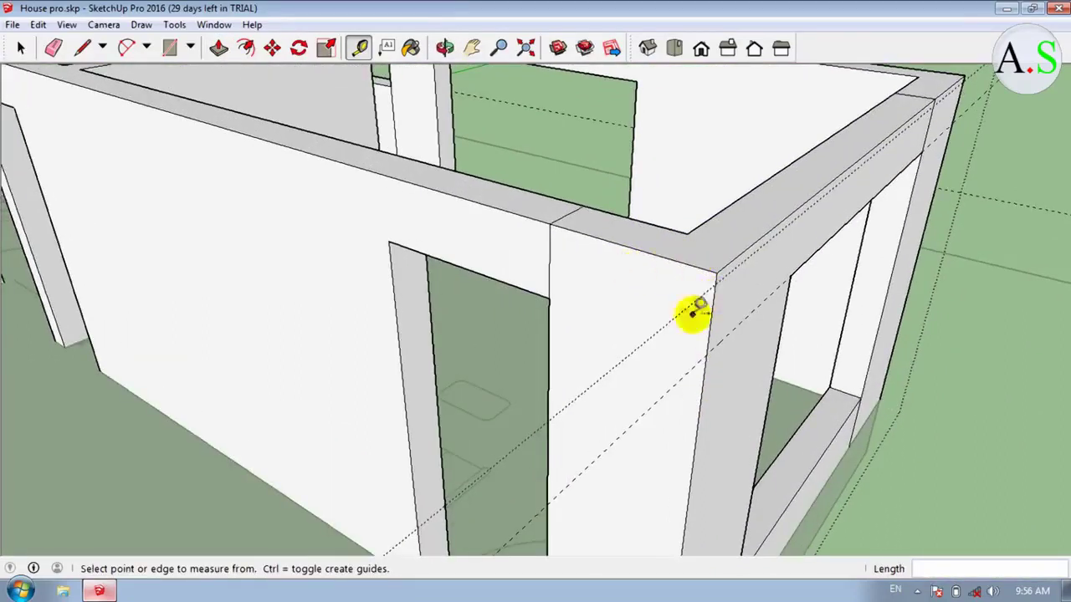
key(r)
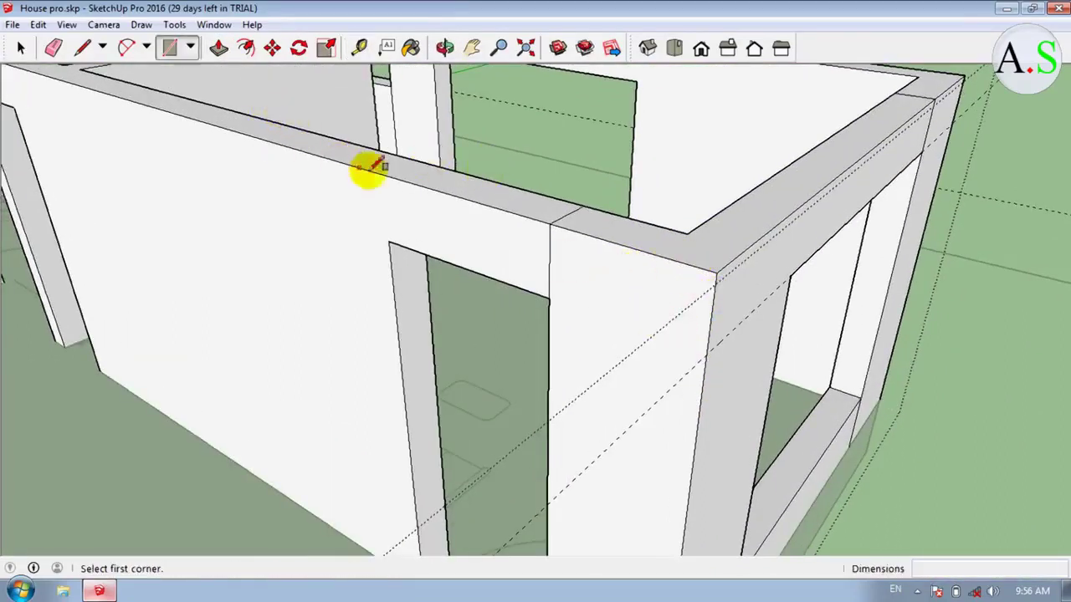
click(705, 354)
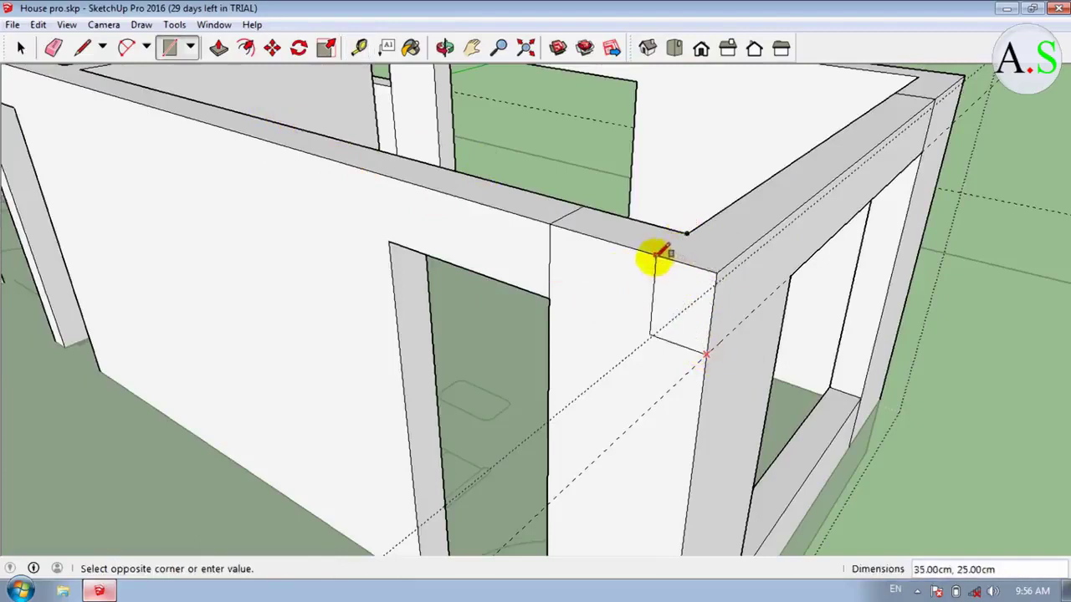
click(657, 254)
- Push/pull the rectangle 250 cm along the wall top to form the raised section
key(p)
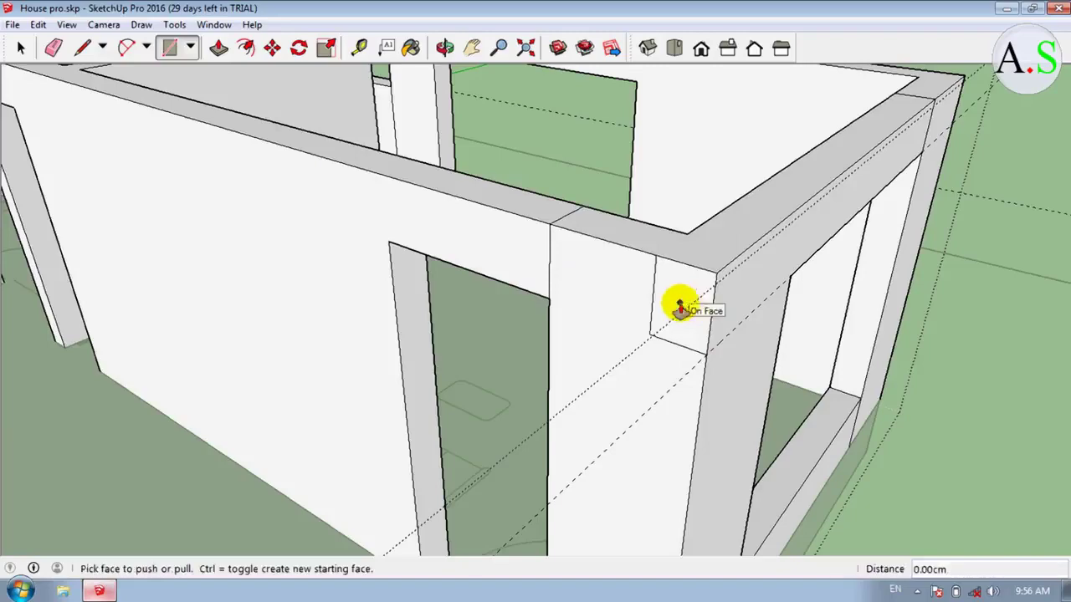
scroll(680, 310, down, 4)
drag(676, 304, 468, 465)
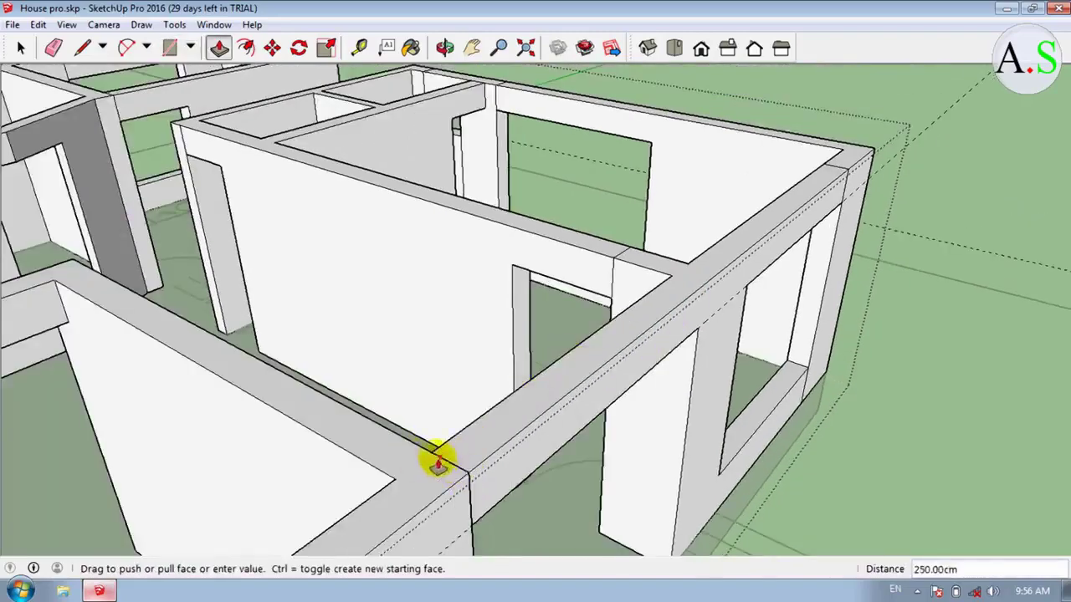
click(437, 463)
mouse_move(425, 449)
middle_down()
mouse_move(438, 421)
mouse_move(316, 372)
middle_up()
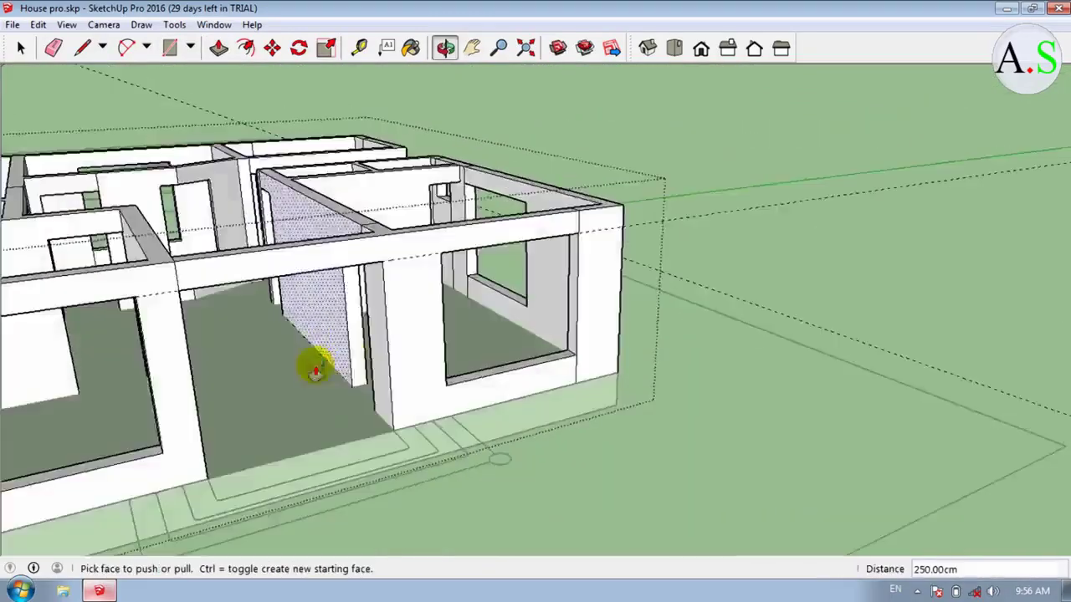
scroll(387, 327, down, 2)
middle_drag(388, 327, 215, 287)
scroll(371, 407, down, 3)
scroll(209, 341, up, 1)
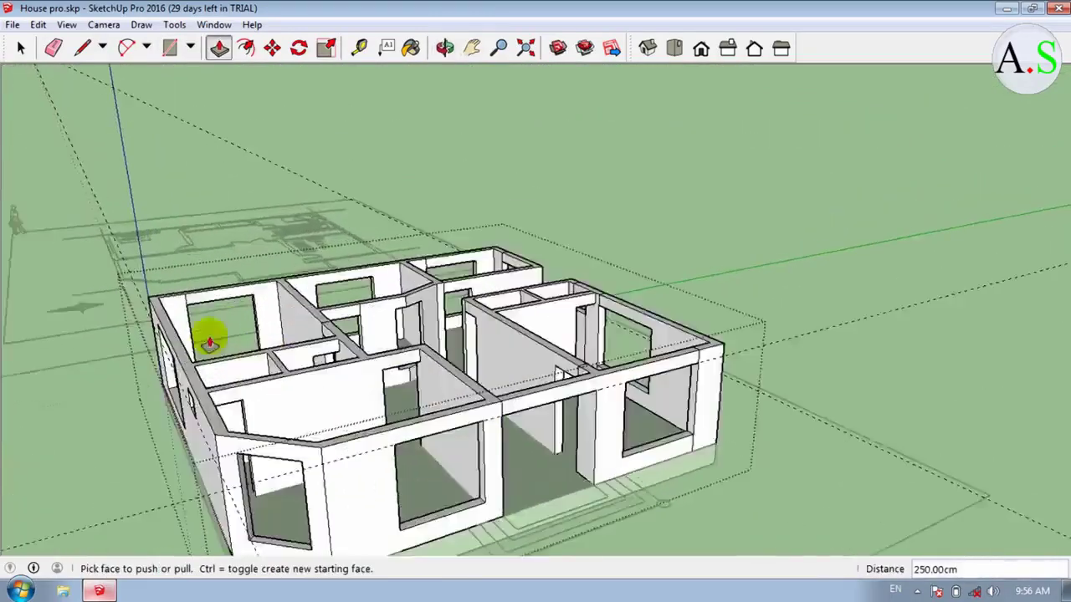
scroll(270, 331, down, 2)
scroll(204, 409, up, 2)
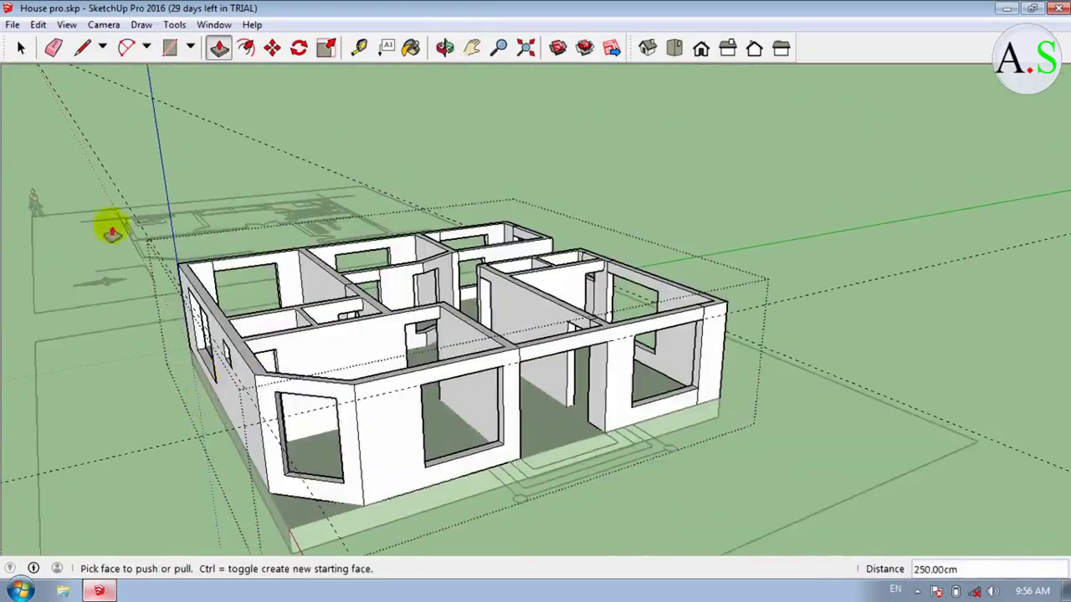
- Delete all the dashed guide lines from the model
click(38, 24)
click(84, 170)
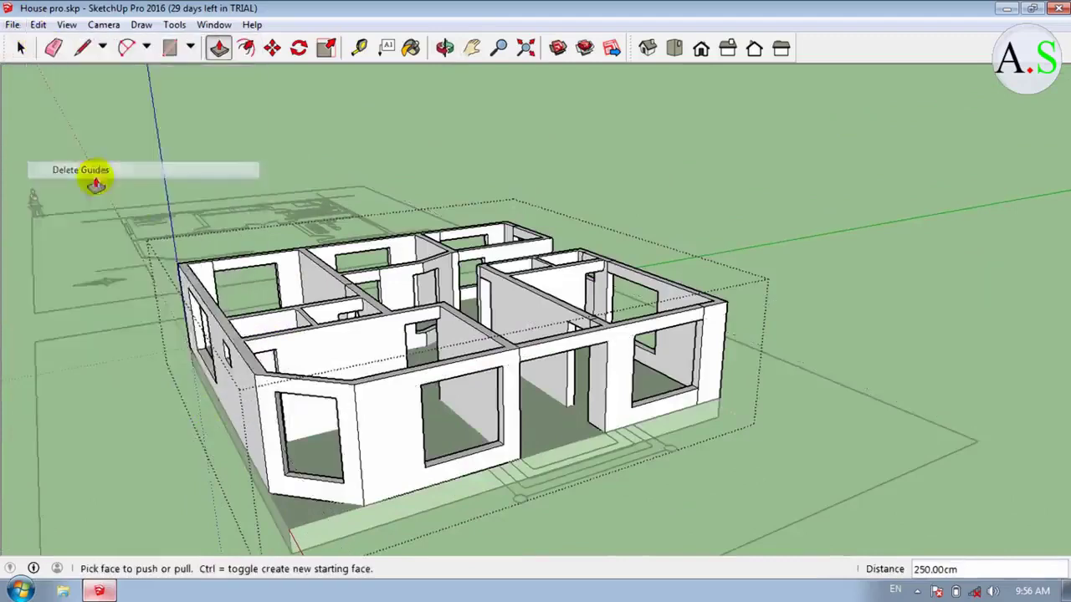
scroll(246, 280, down, 3)
scroll(318, 275, up, 3)
scroll(306, 366, up, 2)
scroll(306, 382, up, 2)
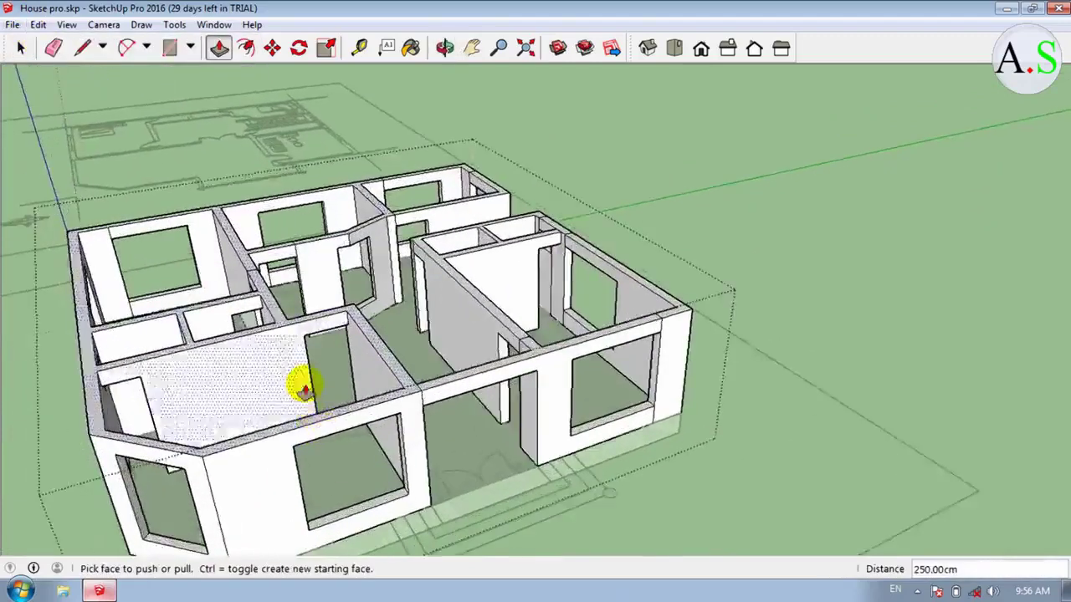
scroll(453, 410, down, 2)
- With X-ray on, draw a line along the front base edge to split off a strip
key(space)
mouse_move(577, 370)
middle_down()
mouse_move(329, 354)
mouse_move(251, 287)
mouse_move(411, 287)
mouse_move(478, 302)
mouse_move(284, 458)
middle_up()
scroll(438, 507, up, 3)
middle_drag(437, 507, 270, 399)
scroll(279, 447, up, 2)
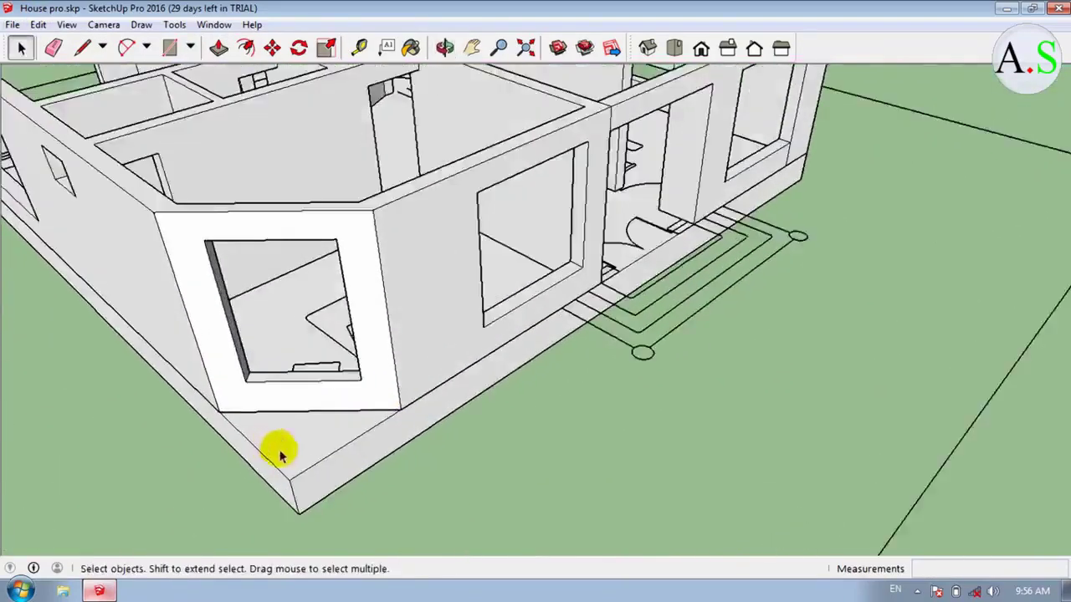
scroll(299, 364, up, 2)
key(x)
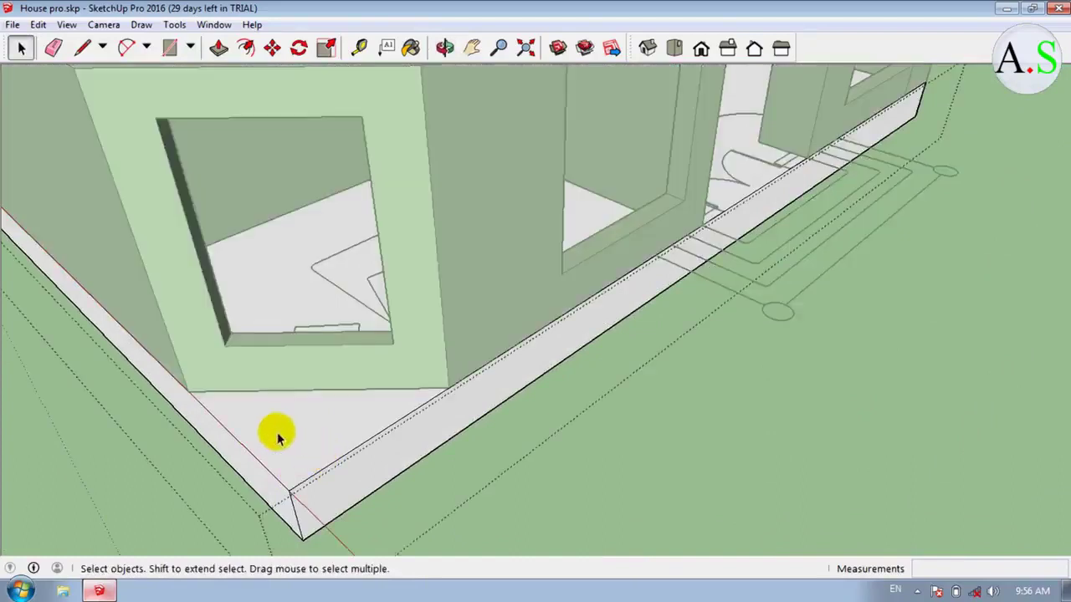
key(l)
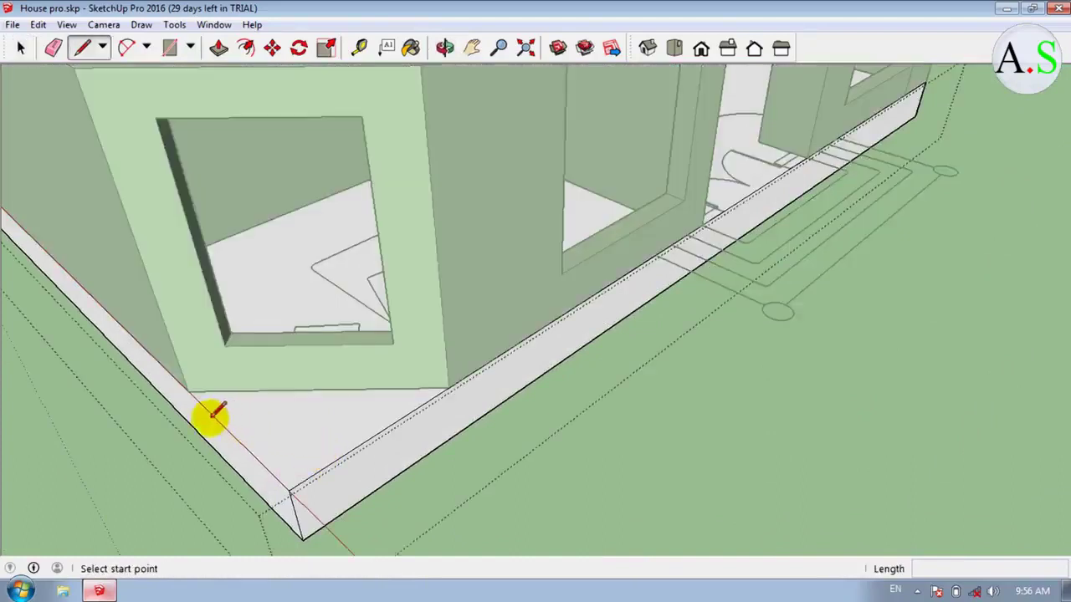
click(191, 387)
click(450, 383)
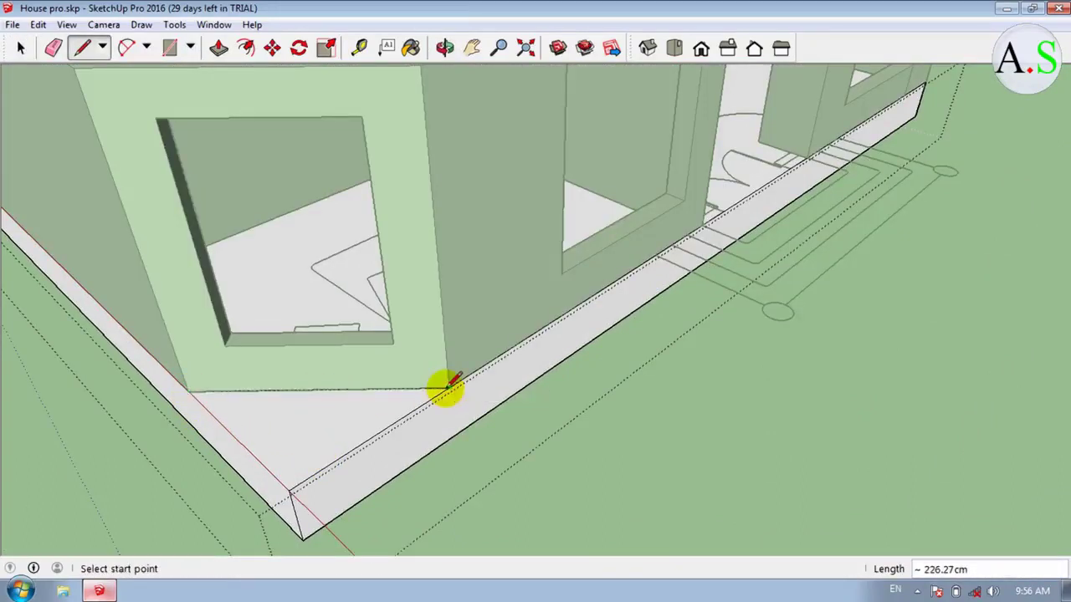
- Push the base strip down 40 cm to form the plinth
key(p)
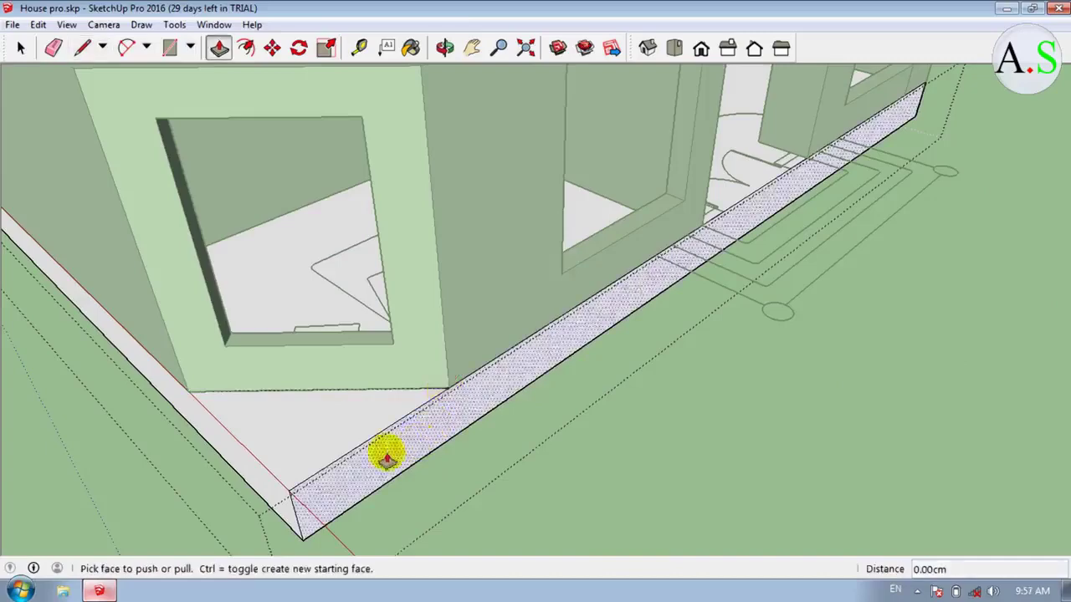
click(386, 458)
text(40)
key(Return)
mouse_move(335, 430)
middle_down()
mouse_move(347, 425)
mouse_move(176, 395)
mouse_move(323, 407)
middle_up()
key(space)
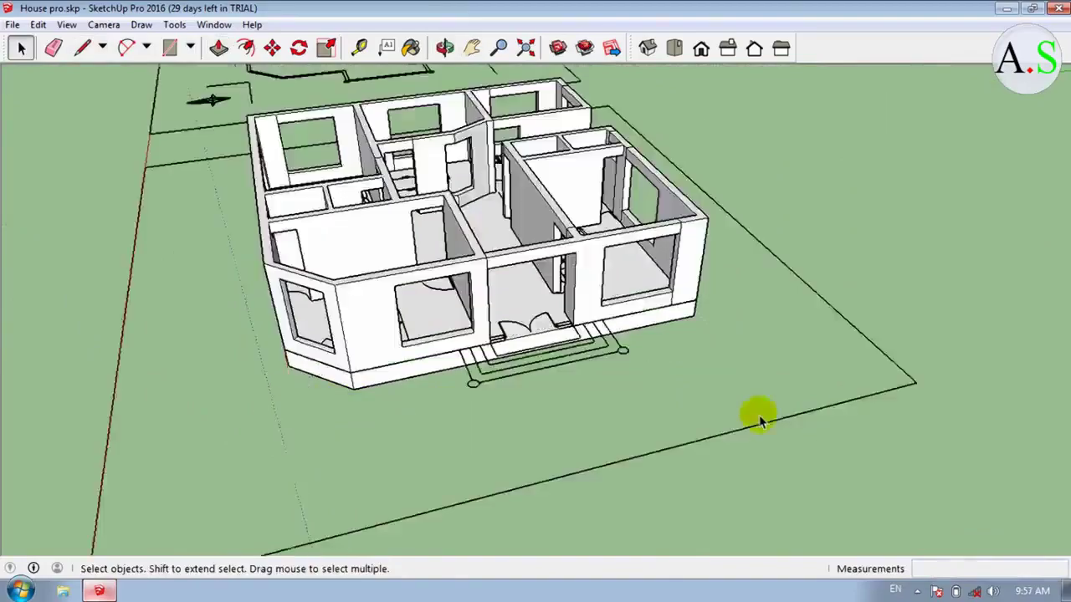
scroll(755, 418, down, 3)
scroll(585, 326, up, 3)
scroll(508, 251, up, 4)
mouse_move(509, 238)
middle_down()
mouse_move(542, 306)
mouse_move(522, 301)
mouse_move(601, 274)
mouse_move(509, 256)
middle_up()
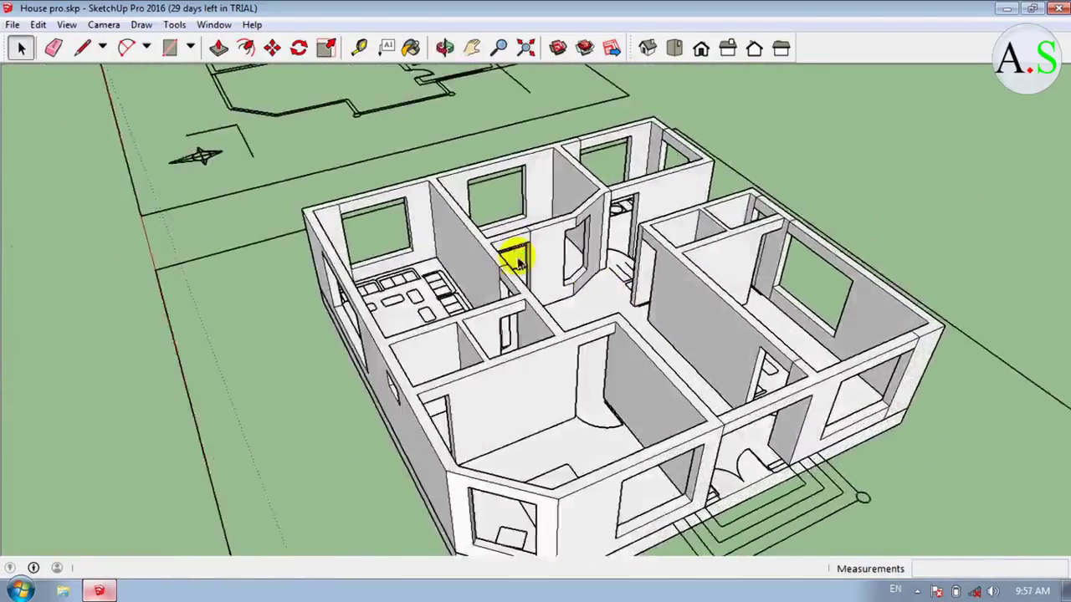
scroll(521, 307, down, 3)
scroll(476, 354, up, 3)
middle_drag(476, 354, 655, 303)
scroll(588, 246, down, 3)
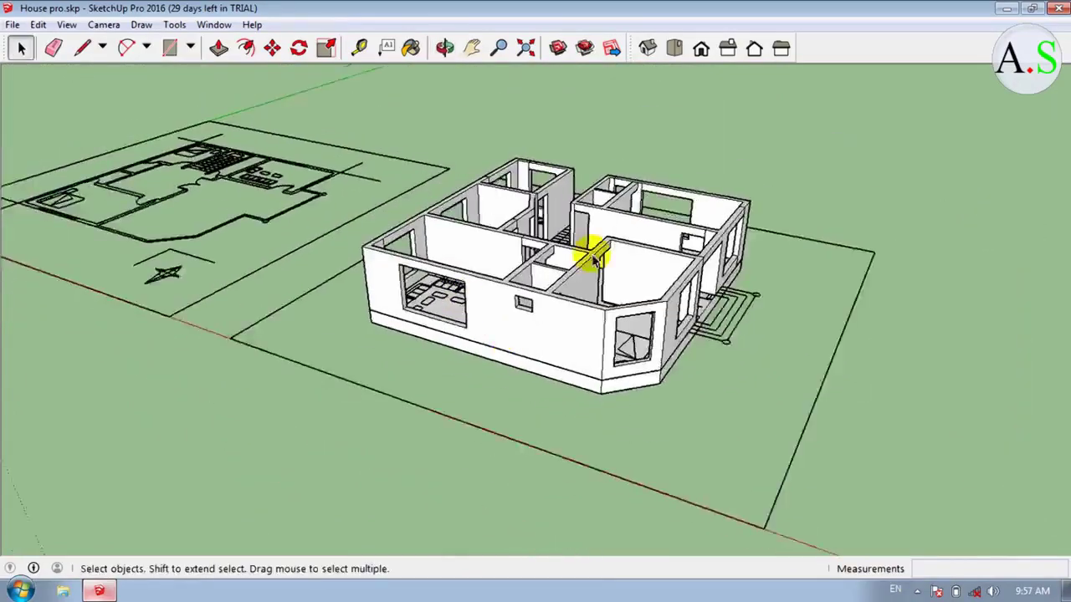
scroll(674, 263, up, 3)
mouse_move(675, 263)
middle_down()
mouse_move(376, 282)
mouse_move(616, 226)
middle_up()
scroll(542, 269, up, 3)
scroll(512, 278, down, 2)
scroll(512, 278, down, 2)
scroll(610, 259, up, 2)
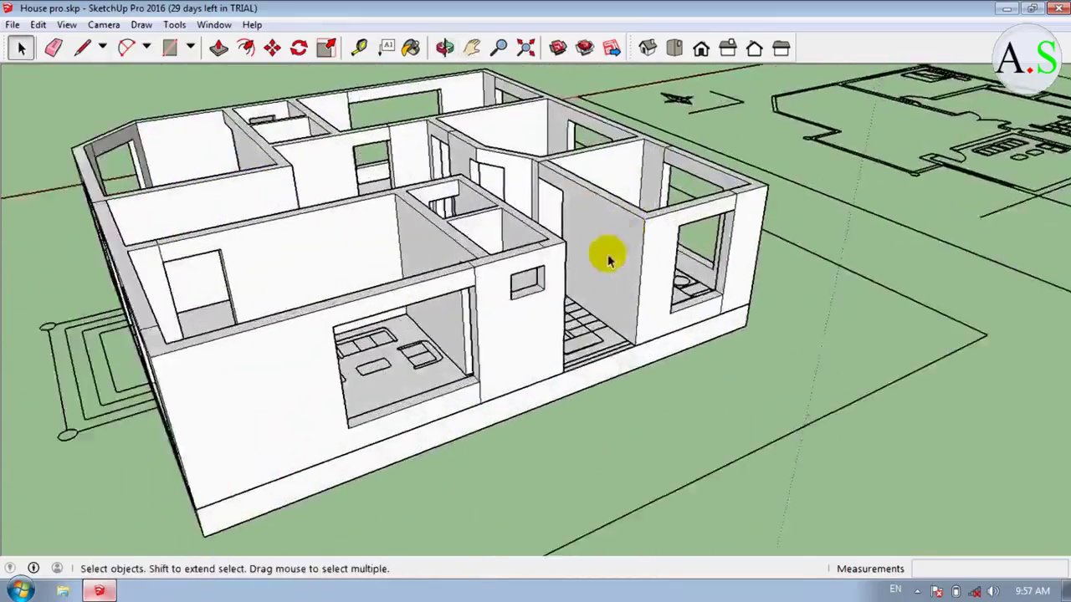
scroll(530, 306, up, 2)
scroll(585, 335, up, 2)
scroll(480, 262, down, 2)
scroll(342, 258, down, 2)
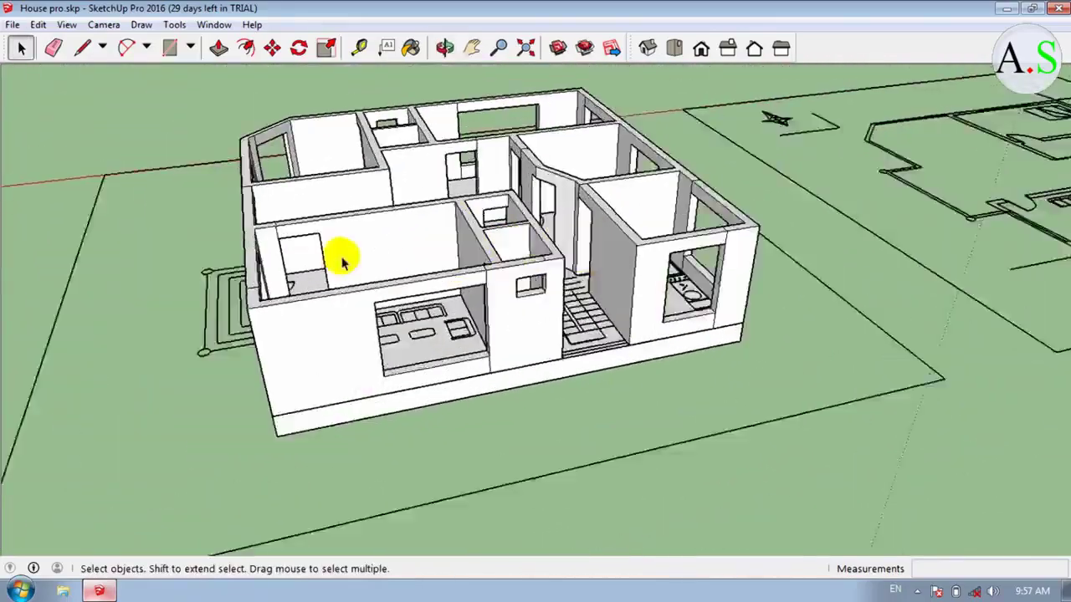
mouse_move(342, 259)
middle_down()
mouse_move(438, 215)
mouse_move(559, 210)
middle_up()
scroll(528, 236, down, 2)
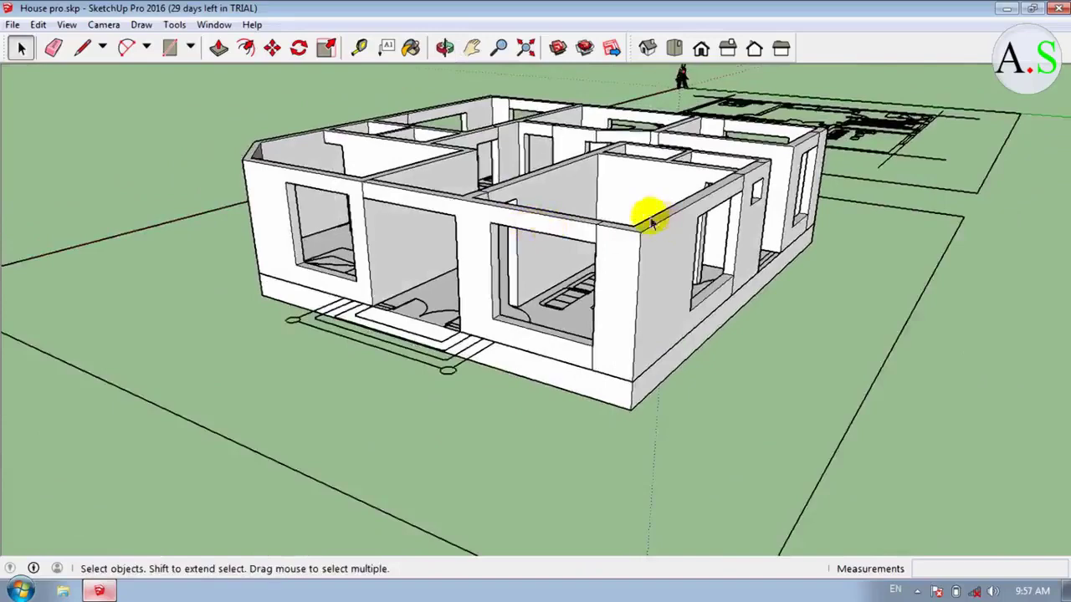
scroll(652, 222, up, 2)
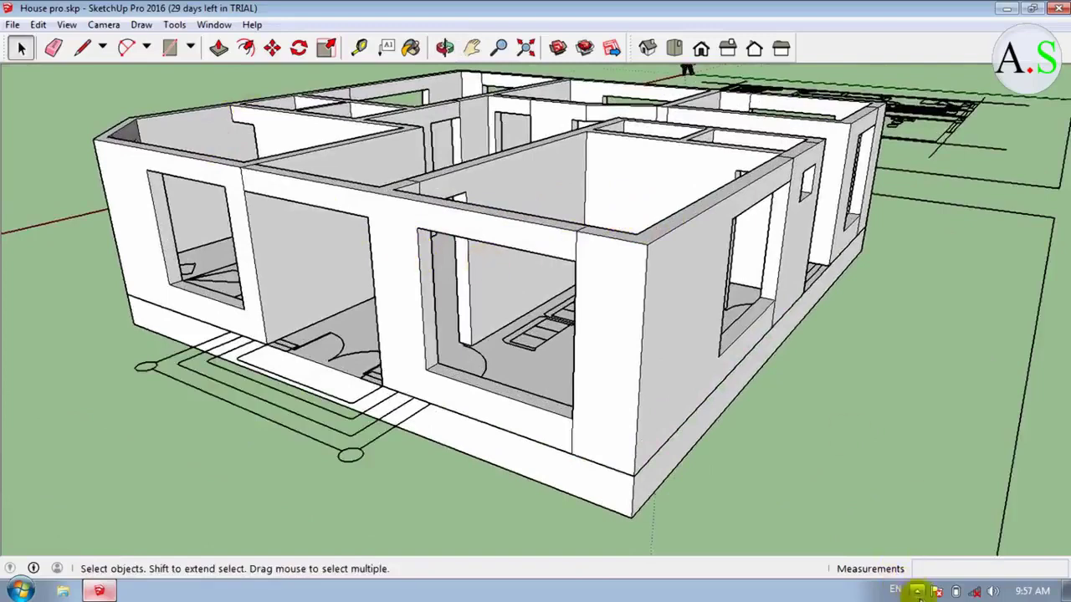
- Stop the Camtasia Recorder capture from its notification-area icon
click(917, 591)
click(916, 527)
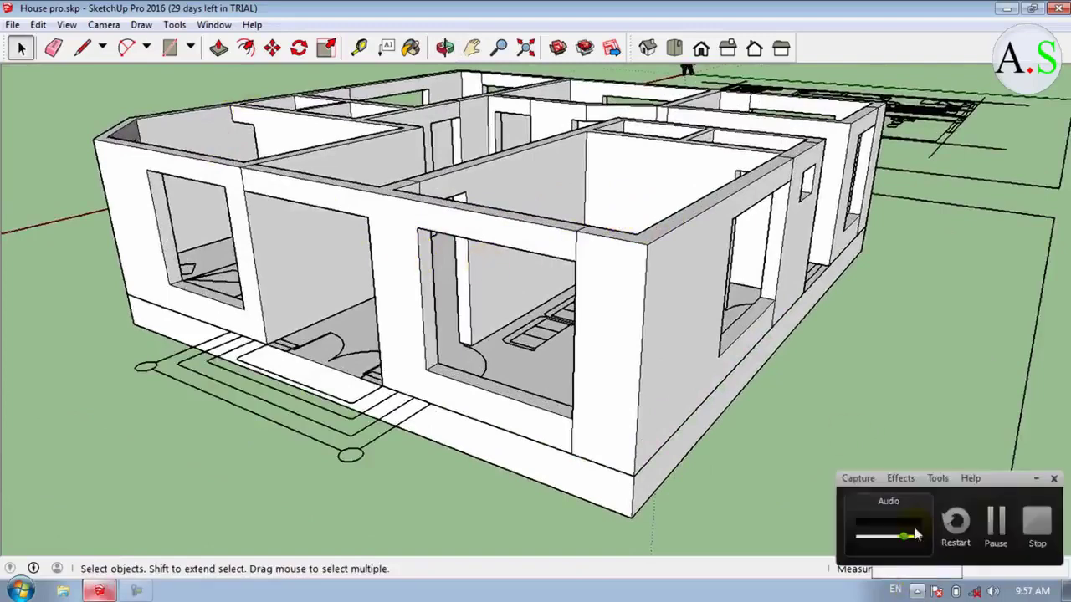
click(1036, 527)
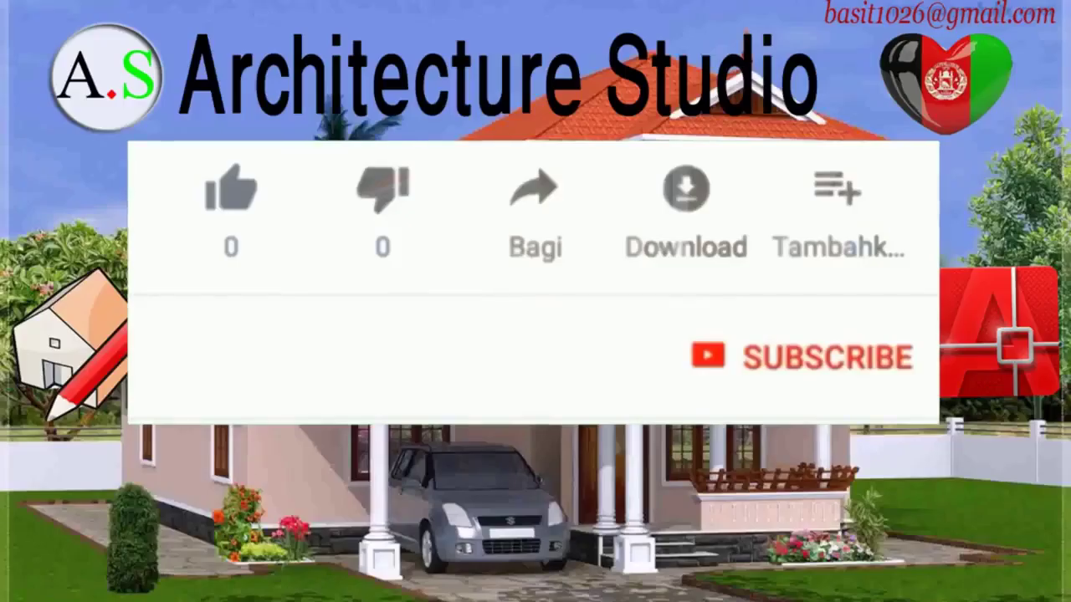